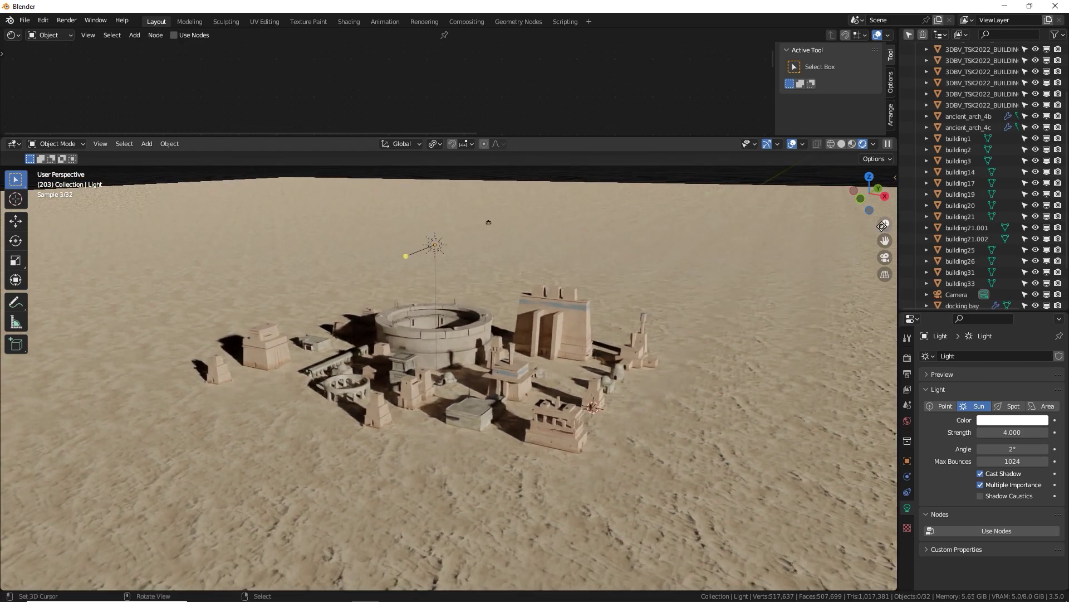
pyautogui.click(801, 246)
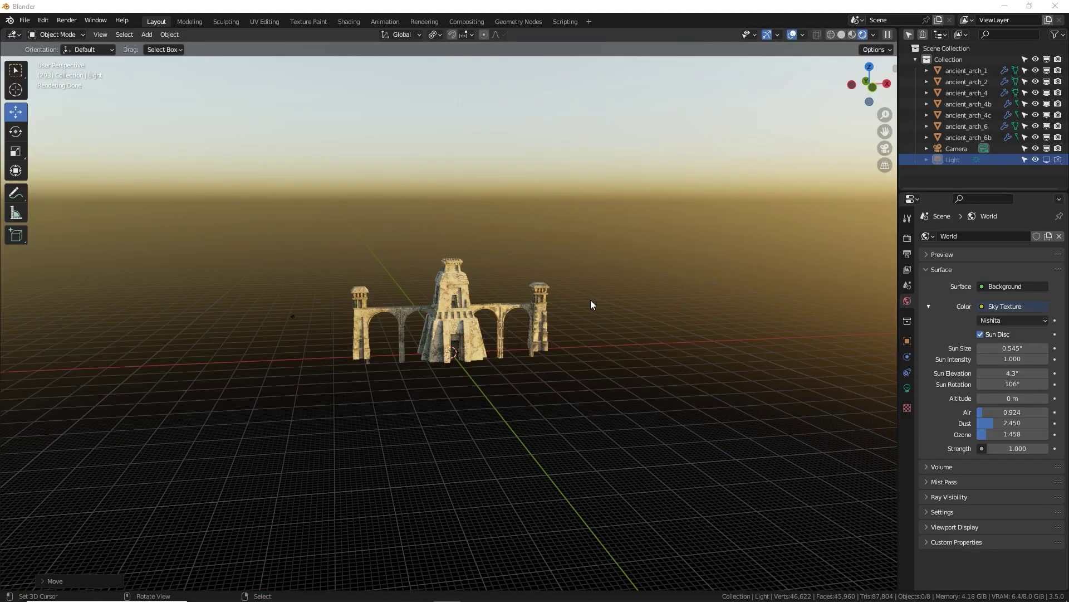
# Step: Select the base of the central tower, centre the view on it and inspect the arch structure from above
pyautogui.click(466, 302)
pyautogui.click(452, 333)
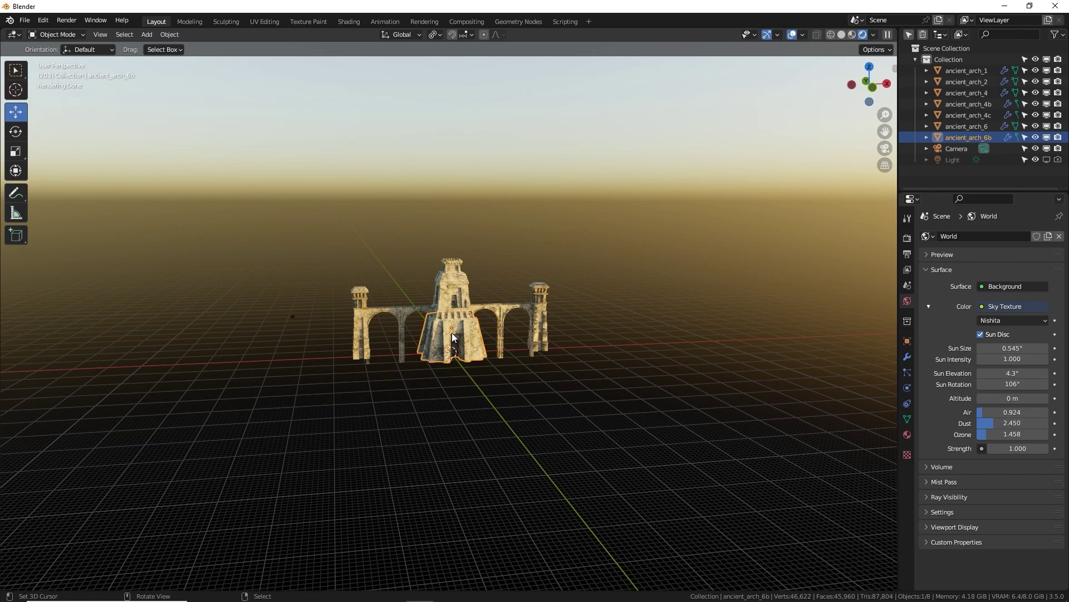
pyautogui.press('KP_Decimal')
pyautogui.scroll(-6, 541, 293)
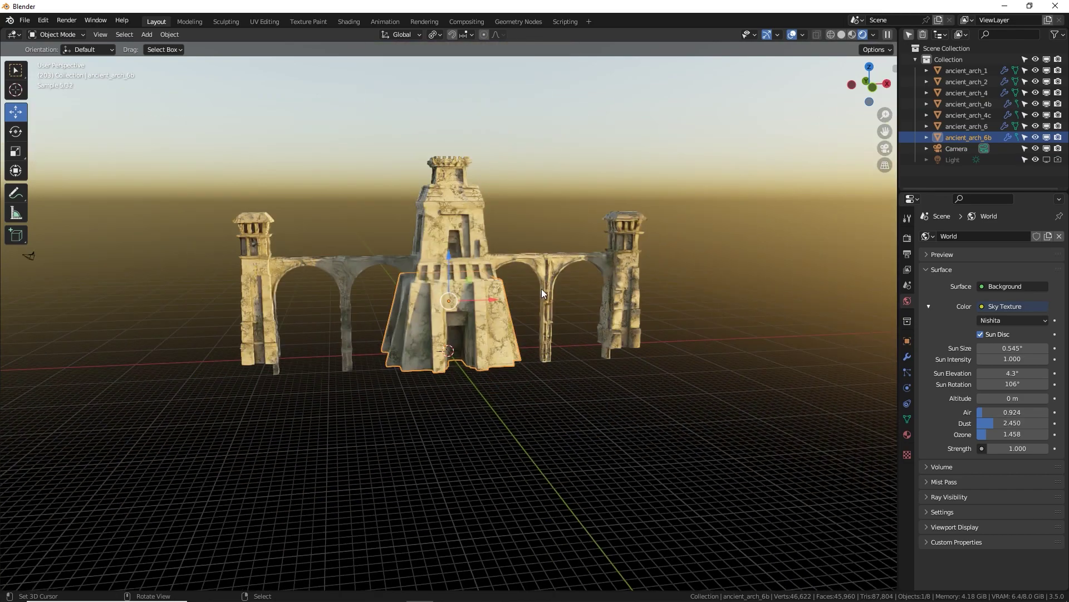
pyautogui.keyDown('shift'); pyautogui.moveTo(541, 288); pyautogui.dragTo(539, 318, button='middle'); pyautogui.keyUp('shift')
pyautogui.moveTo(792, 298); pyautogui.dragTo(735, 321, button='middle')
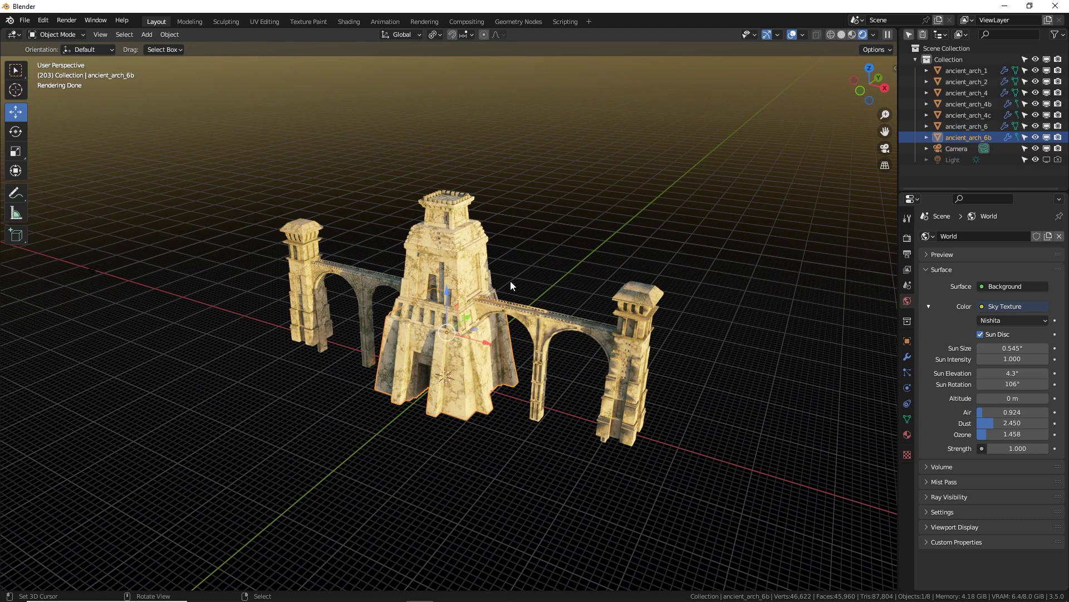
# Step: Add a plane beneath the arches as the ground and scale it by 100, and again by 4
pyautogui.hotkey('shift', 'a')
pyautogui.moveTo(608, 242)
pyautogui.click(649, 242)
pyautogui.scroll(-1, 454, 377)
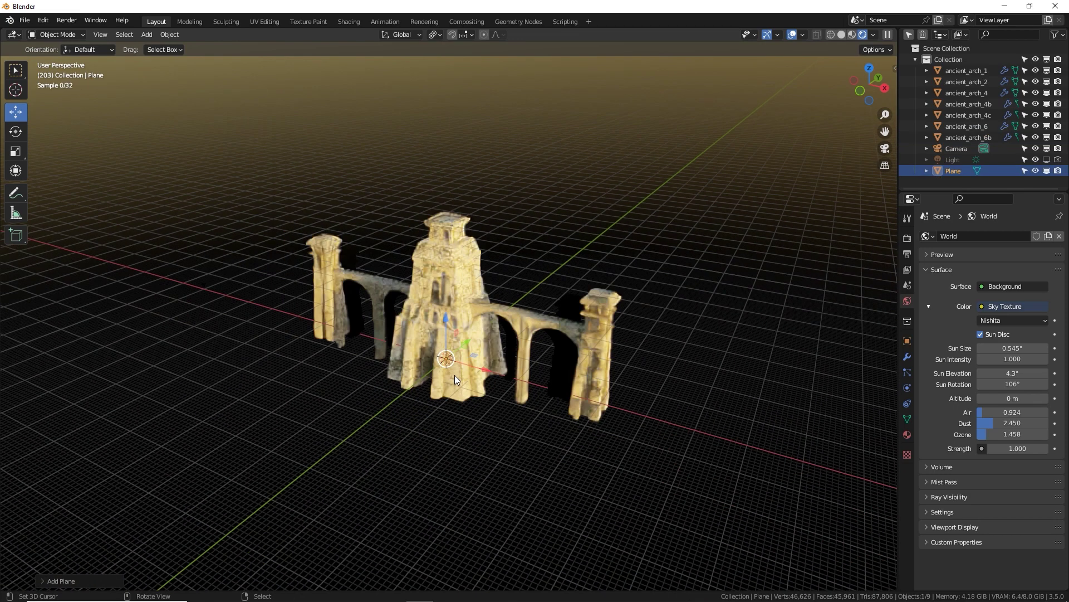
pyautogui.scroll(-5, 455, 375)
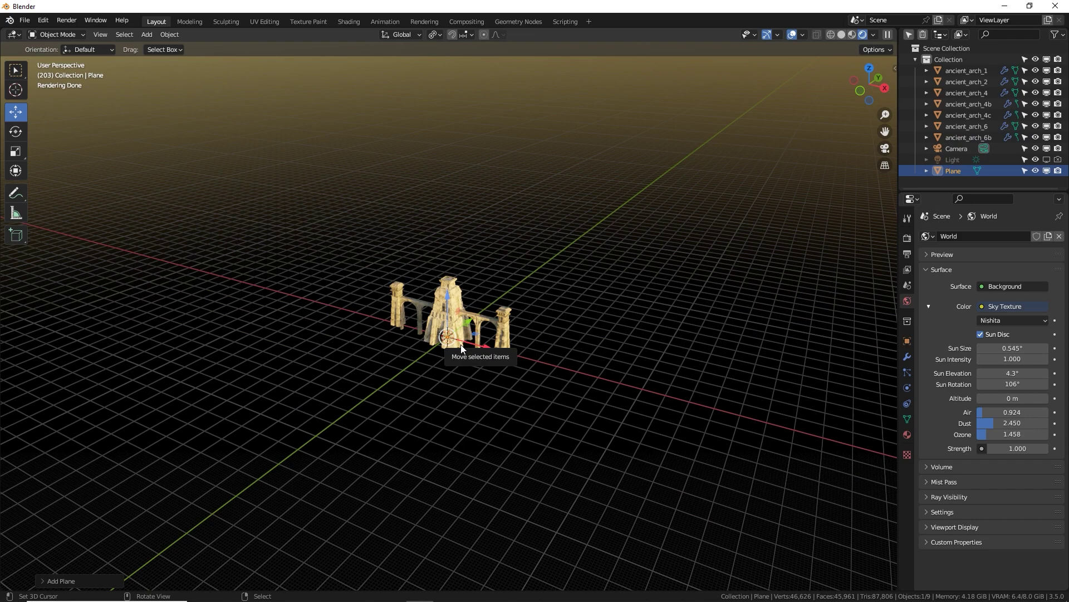
pyautogui.write('s100')
pyautogui.press('Return')
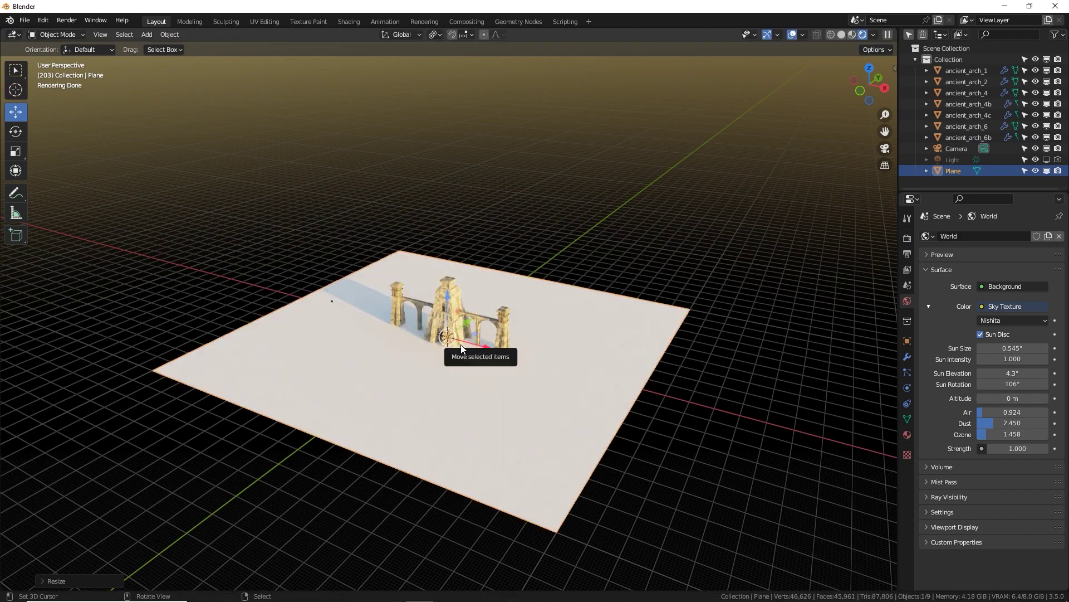
pyautogui.write('s4')
pyautogui.press('Return')
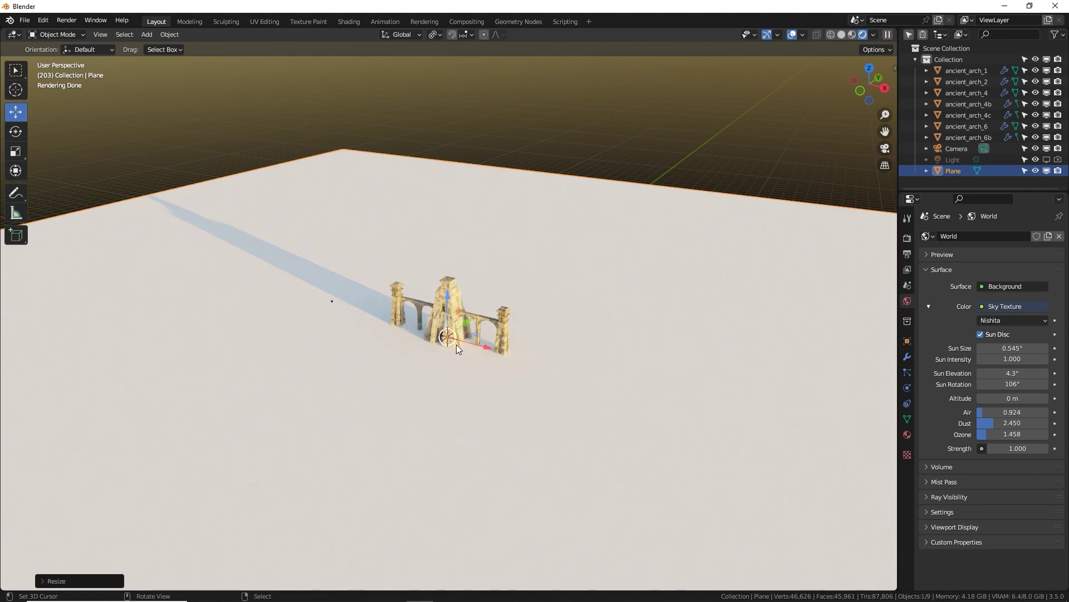
# Step: Create a new material on the ground plane and name it "Super ground"
pyautogui.moveTo(456, 345); pyautogui.dragTo(510, 348, button='middle')
pyautogui.scroll(1, 509, 312)
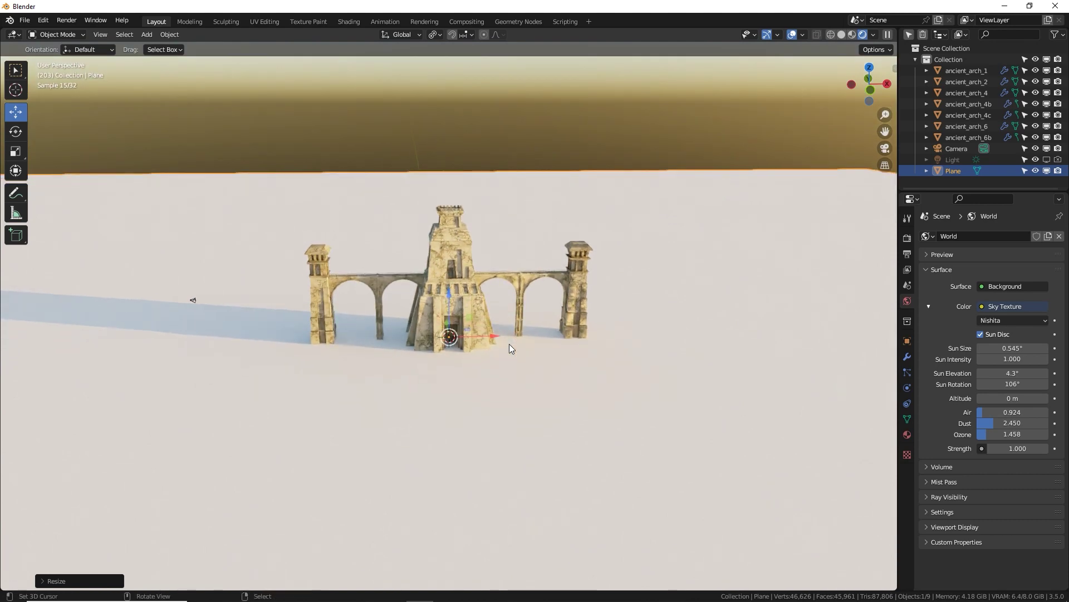
pyautogui.scroll(2, 510, 348)
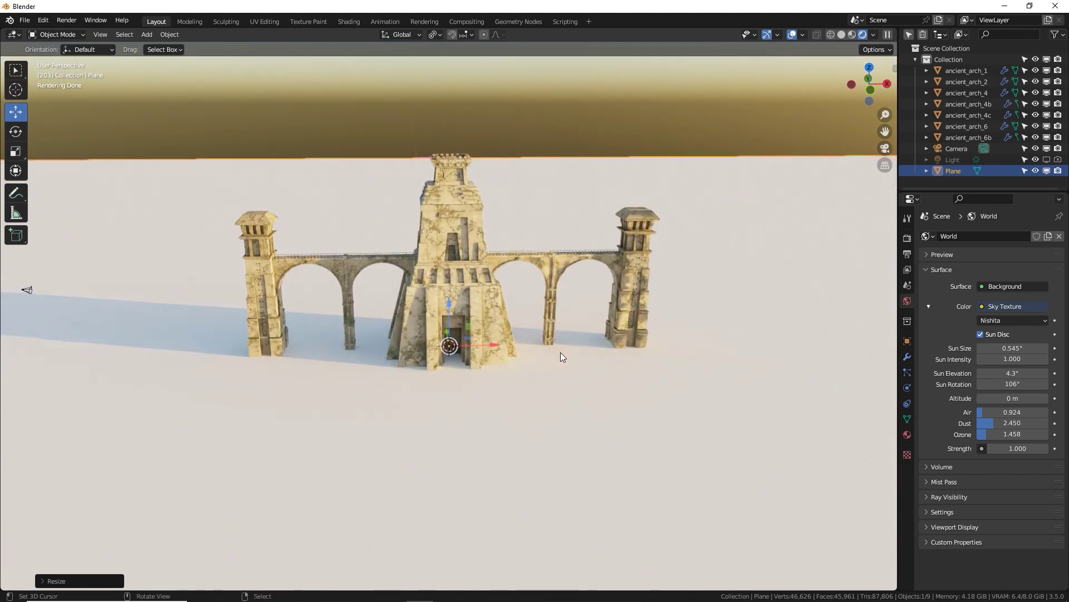
pyautogui.moveTo(559, 354); pyautogui.dragTo(556, 355, button='middle')
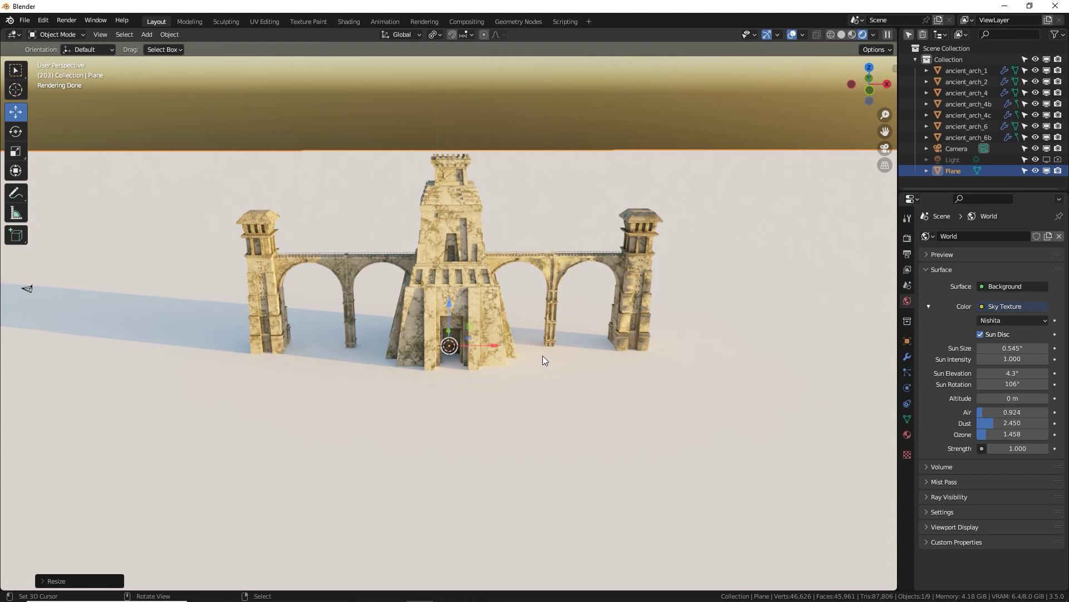
pyautogui.moveTo(542, 355); pyautogui.dragTo(598, 349, button='middle')
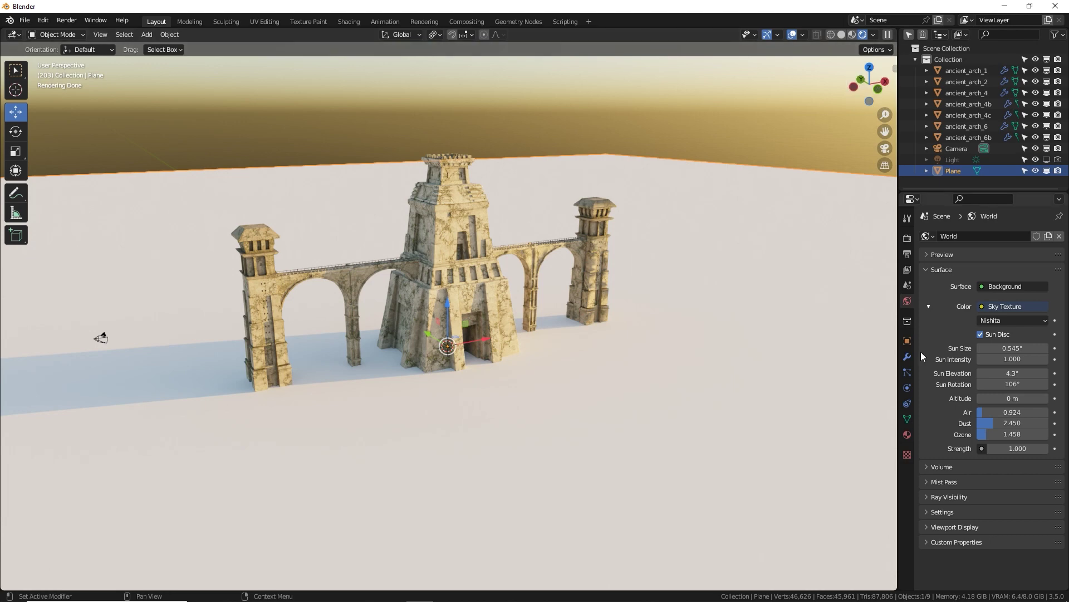
pyautogui.click(906, 437)
pyautogui.click(968, 286)
pyautogui.click(969, 284)
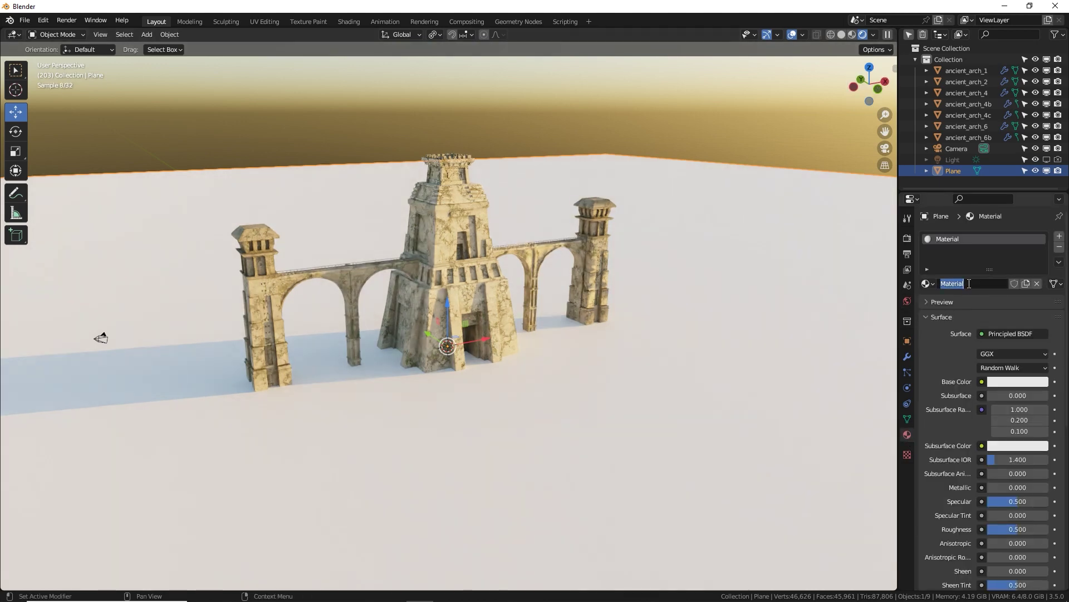
pyautogui.write('Super ground')
pyautogui.press('Return')
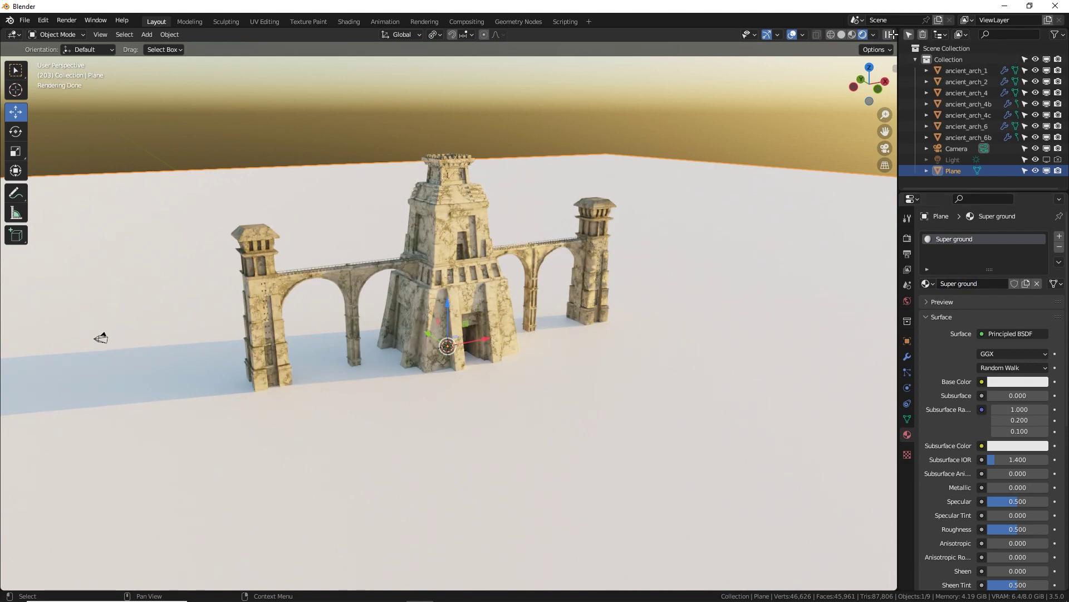
# Step: Split the viewport horizontally into two areas and turn the upper one into a Shader Editor
pyautogui.moveTo(894, 34); pyautogui.dragTo(878, 364)
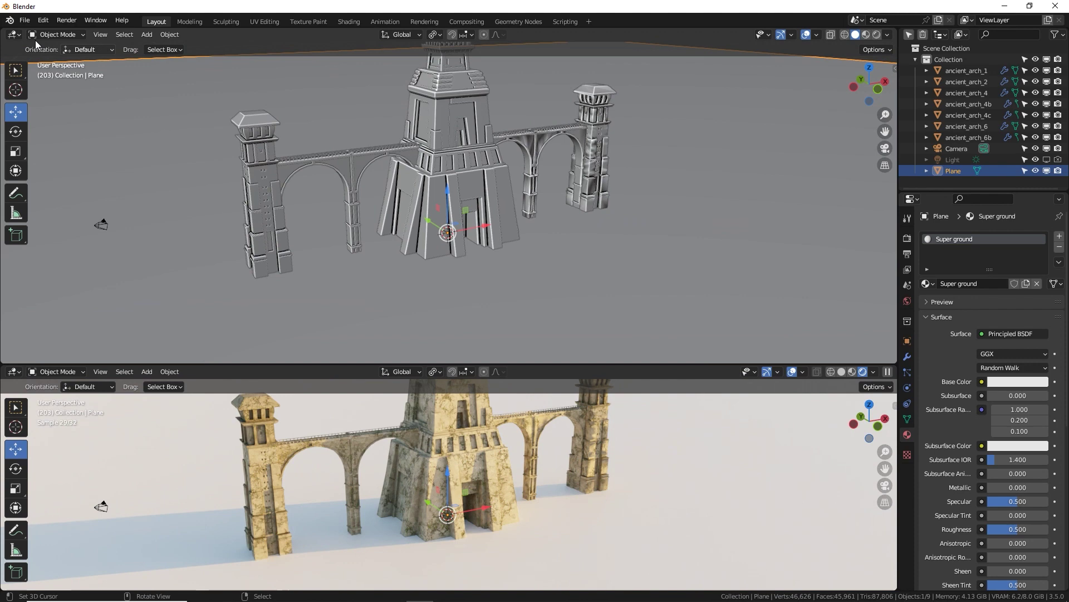
pyautogui.click(14, 35)
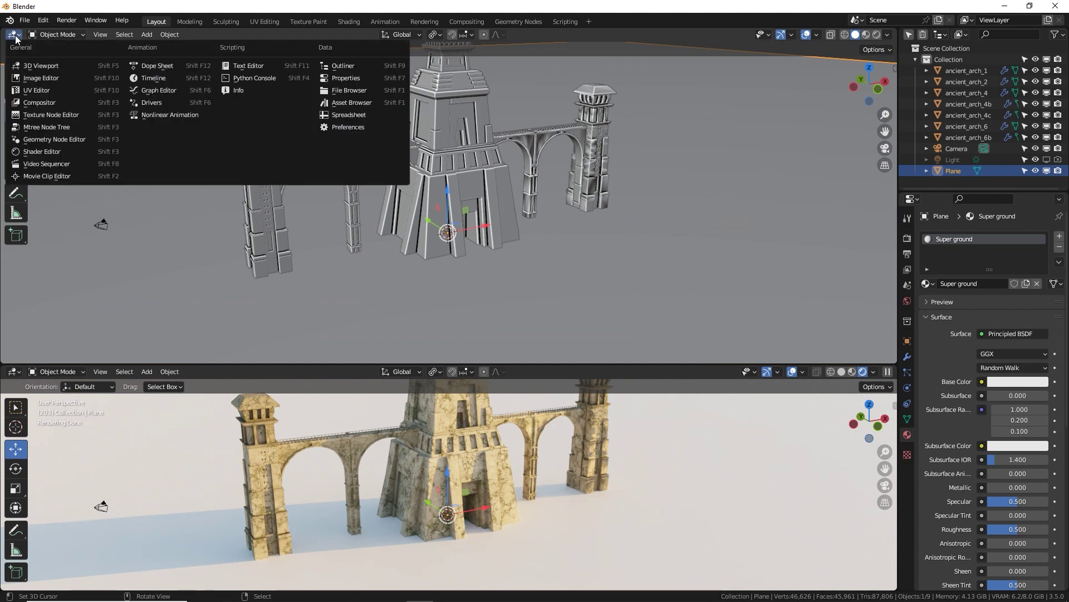
pyautogui.click(46, 152)
# Step: Start Node Wrangler's Principled Texture Setup for the Principled BSDF node and browse to the Textures\Ground folder
pyautogui.click(549, 146)
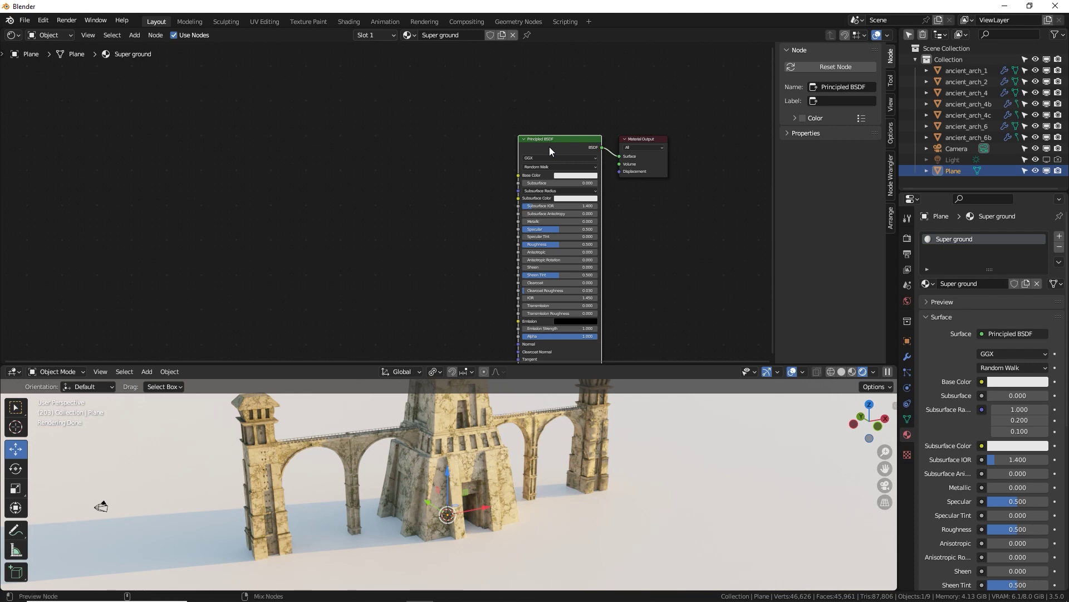
pyautogui.hotkey('ctrl', 'shift', 't')
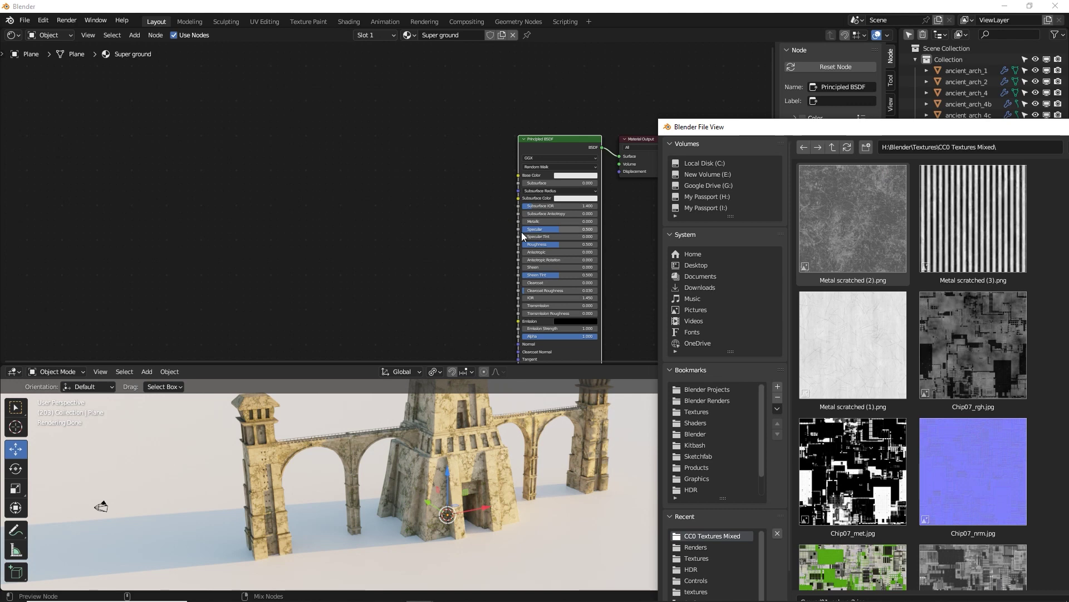
pyautogui.moveTo(764, 128); pyautogui.dragTo(310, 74)
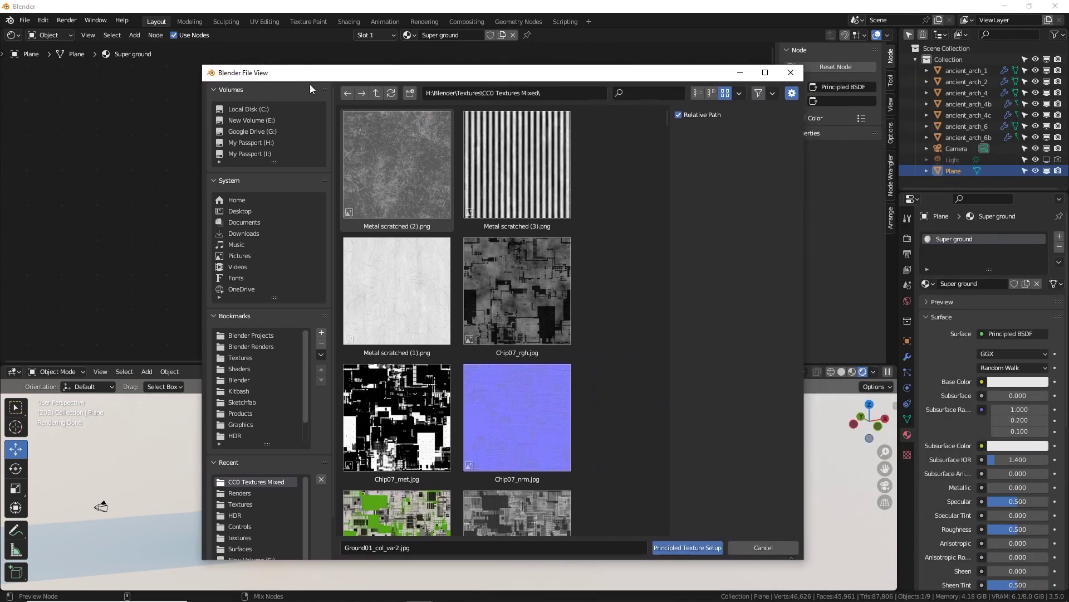
pyautogui.click(254, 357)
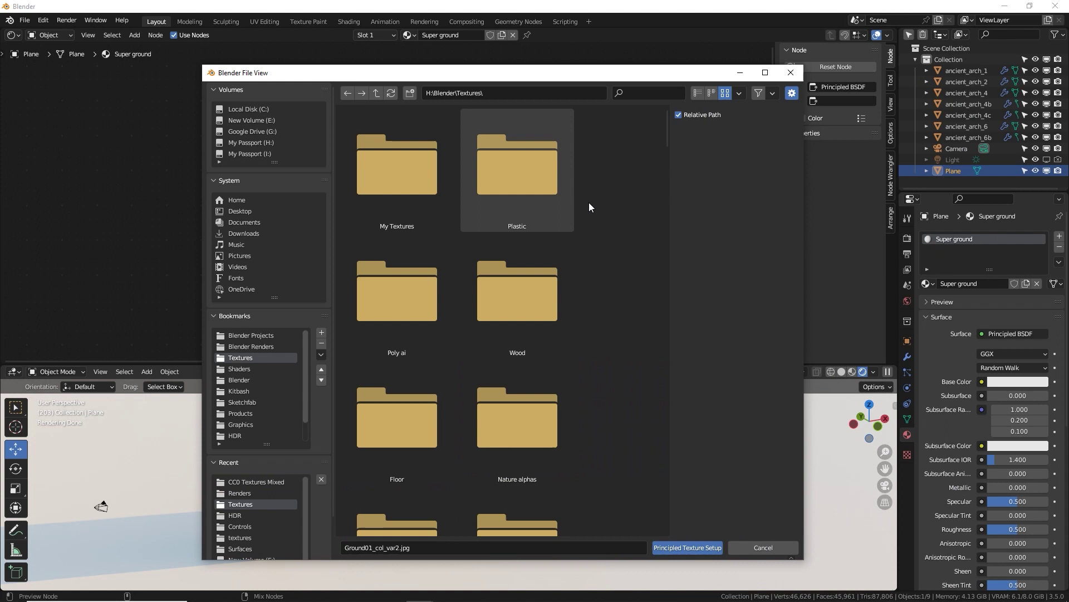
pyautogui.click(405, 415)
pyautogui.doubleClick(405, 415)
pyautogui.scroll(-3, 603, 246)
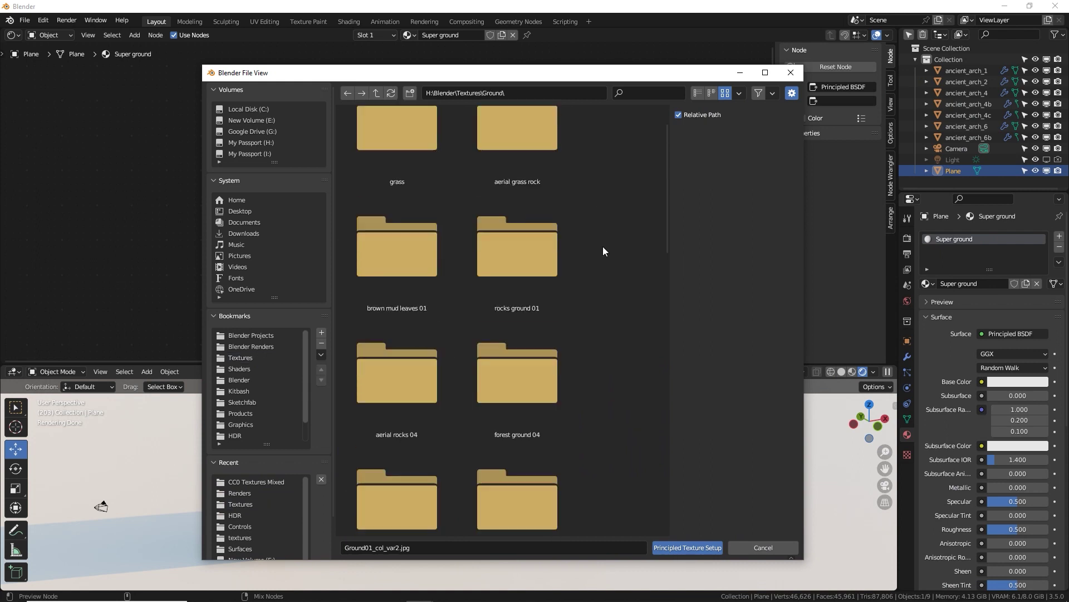
pyautogui.scroll(3, 602, 246)
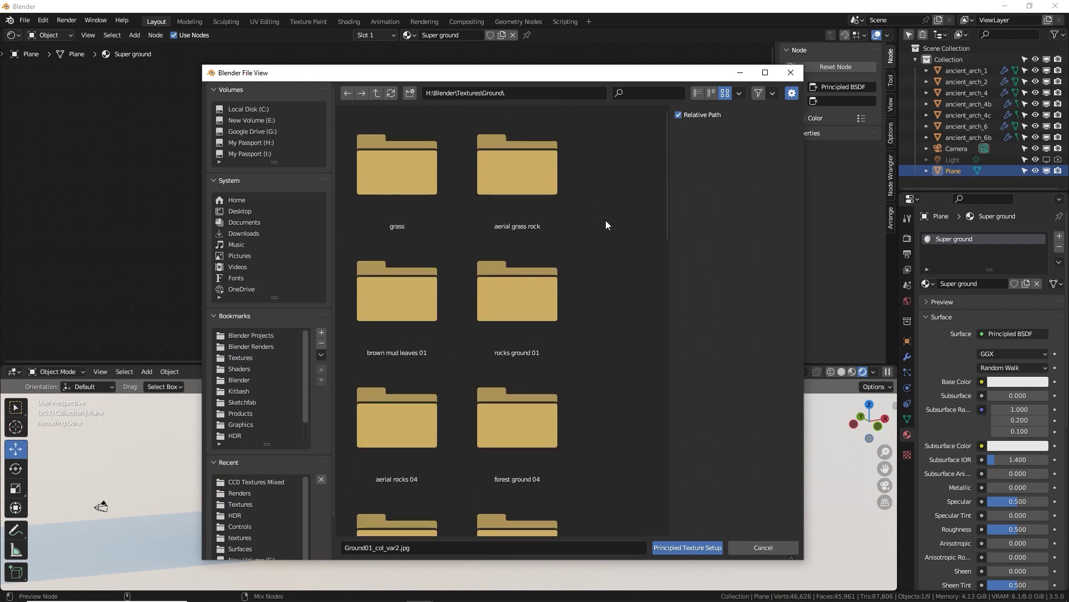
# Step: Preview the texture maps in the rocks ground 01, brown mud leaves 01 and forest ground 04 folders
pyautogui.doubleClick(539, 295)
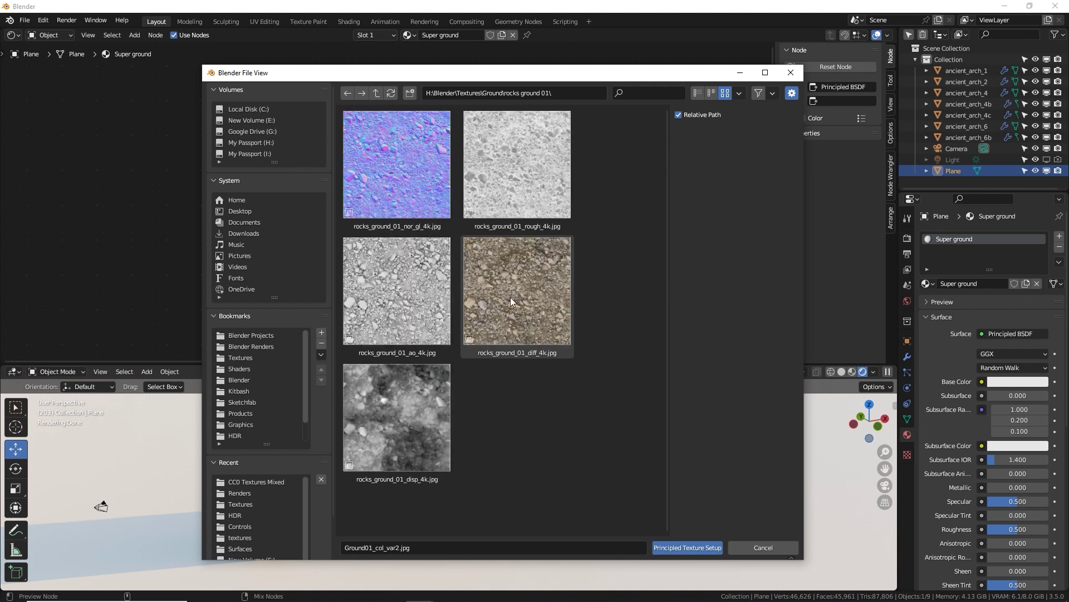
pyautogui.click(510, 296)
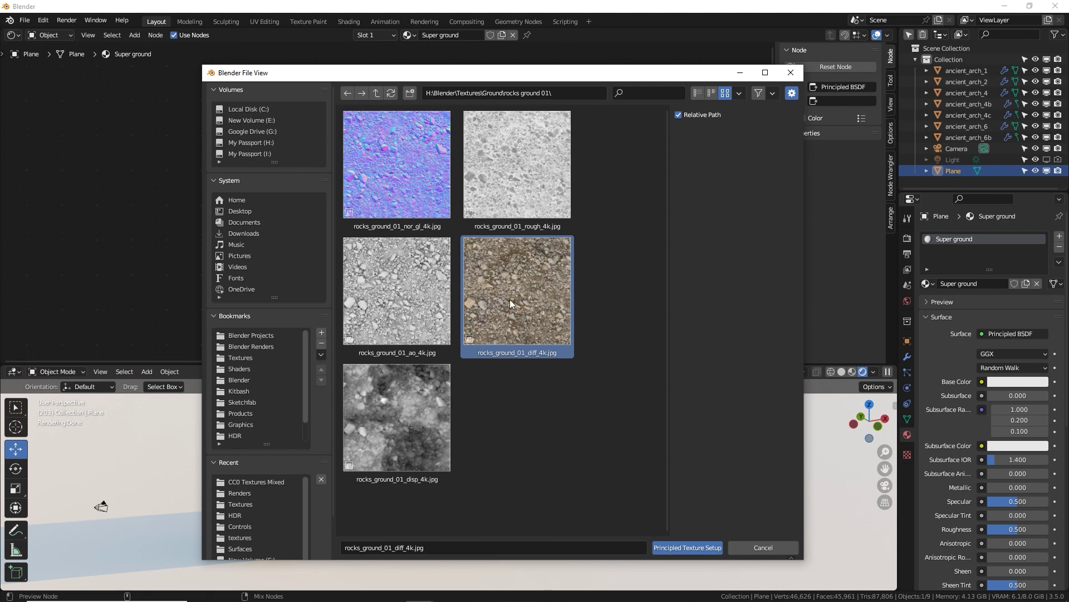
pyautogui.click(377, 94)
pyautogui.doubleClick(414, 302)
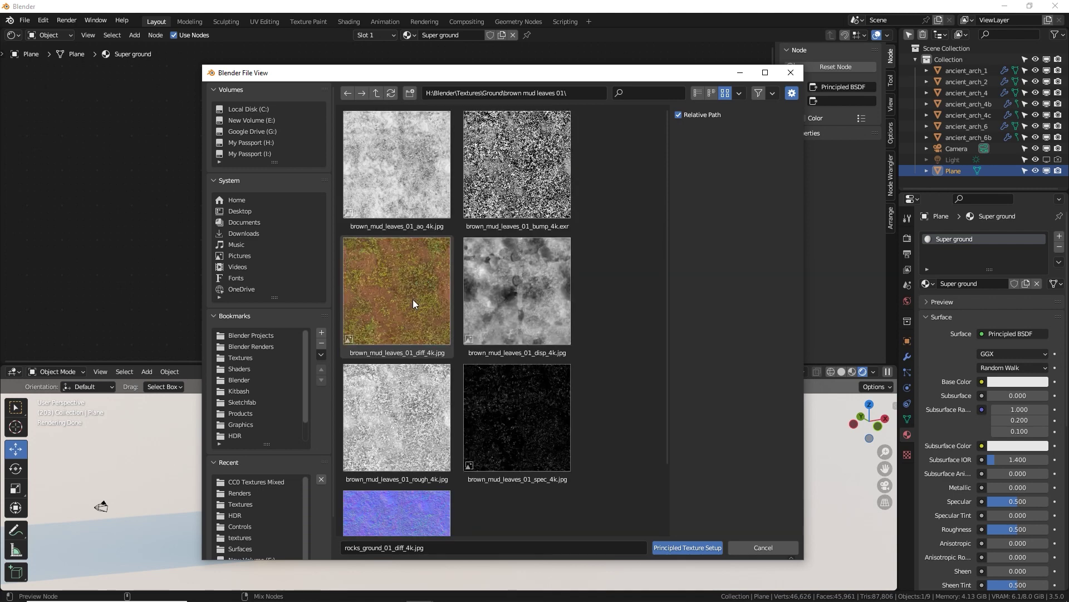
pyautogui.click(377, 93)
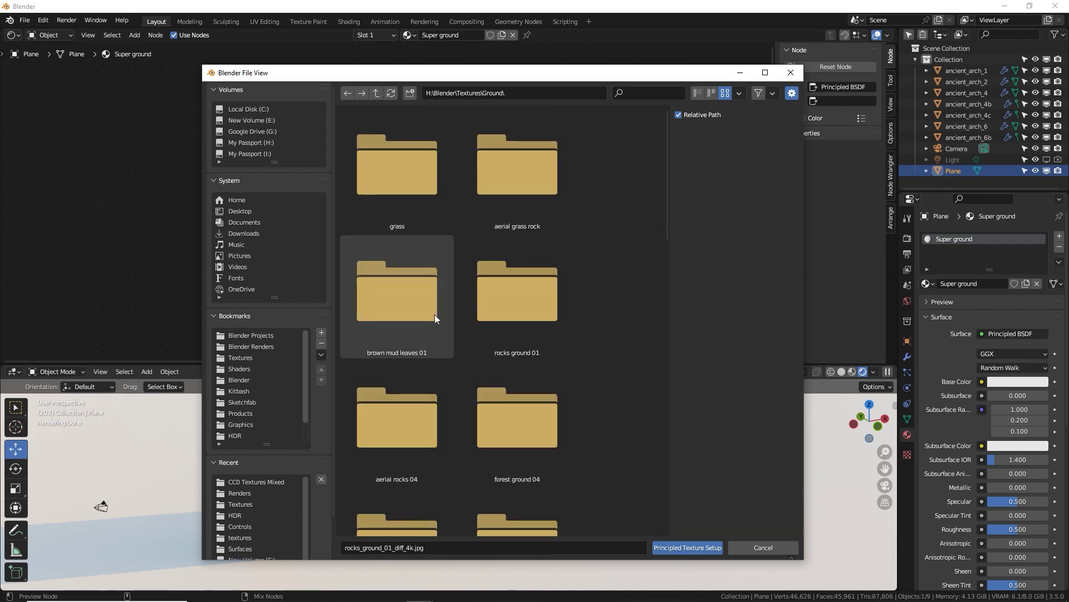
pyautogui.scroll(-1, 440, 323)
pyautogui.doubleClick(509, 419)
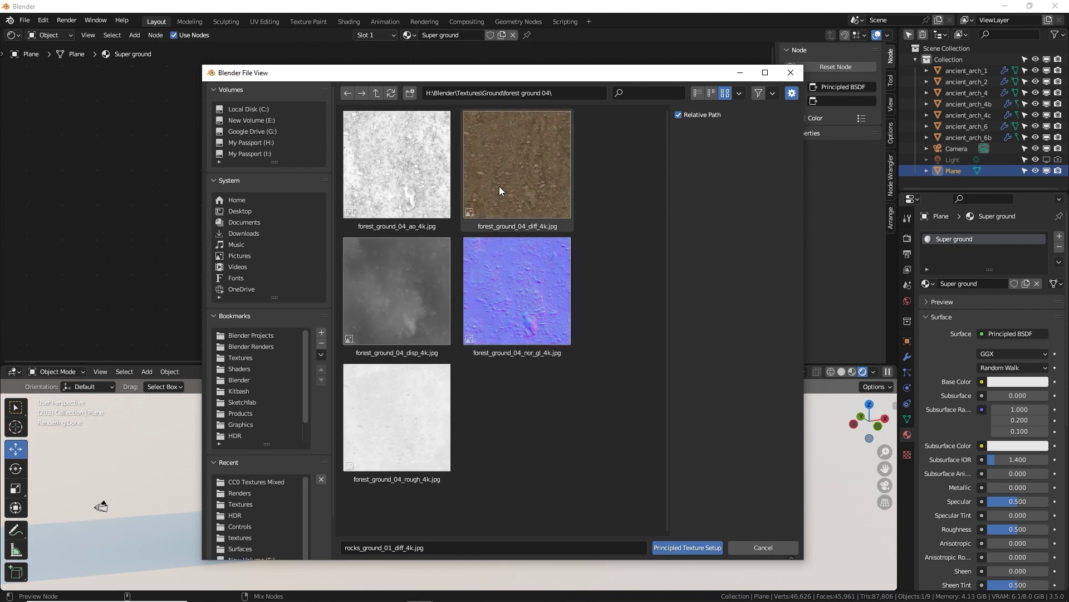
pyautogui.click(375, 91)
# Step: Load all the aerial rocks 04 texture maps into the Super ground material through Principled Texture Setup
pyautogui.doubleClick(399, 415)
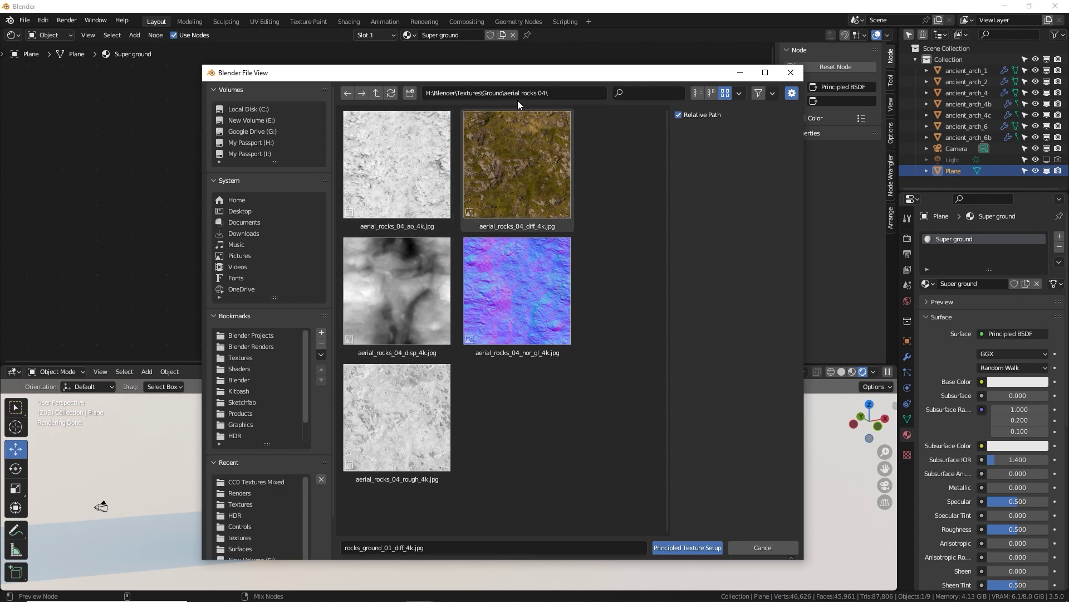
pyautogui.click(426, 160)
pyautogui.moveTo(409, 425); pyautogui.dragTo(541, 186)
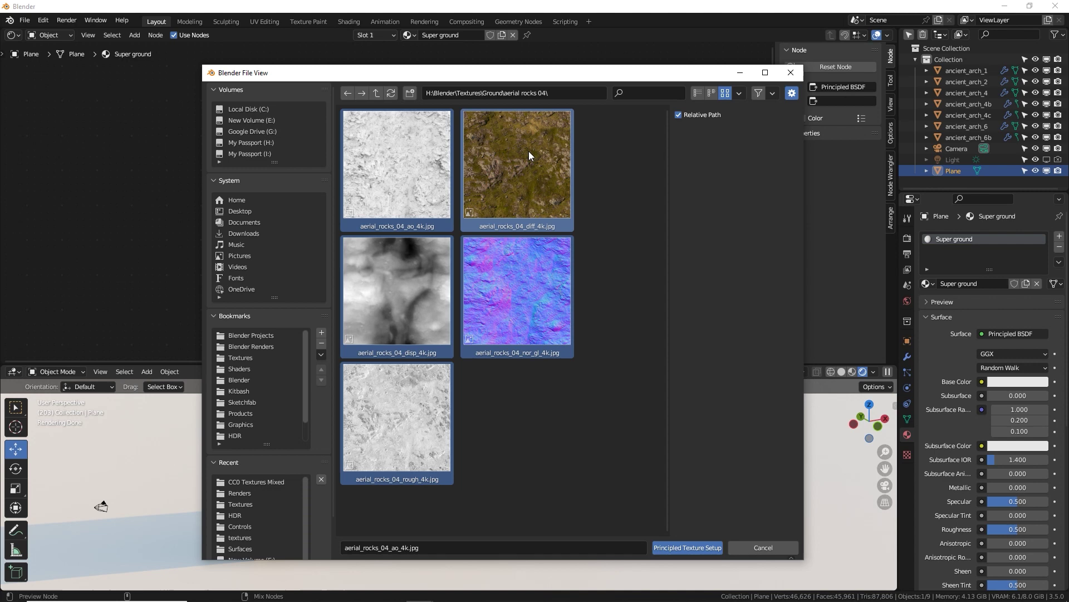
pyautogui.click(671, 548)
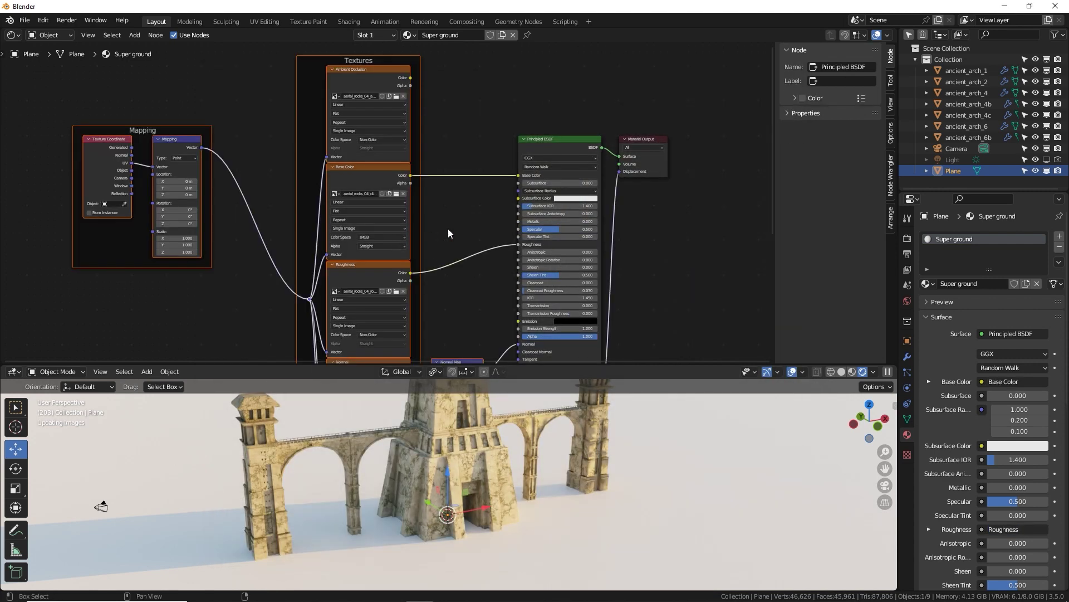
pyautogui.moveTo(449, 232)
pyautogui.mouseDown(button='middle')
pyautogui.moveTo(468, 56)
pyautogui.moveTo(489, 314)
pyautogui.moveTo(468, 50)
pyautogui.moveTo(460, 249)
pyautogui.mouseUp(button='middle')
pyautogui.click(459, 157)
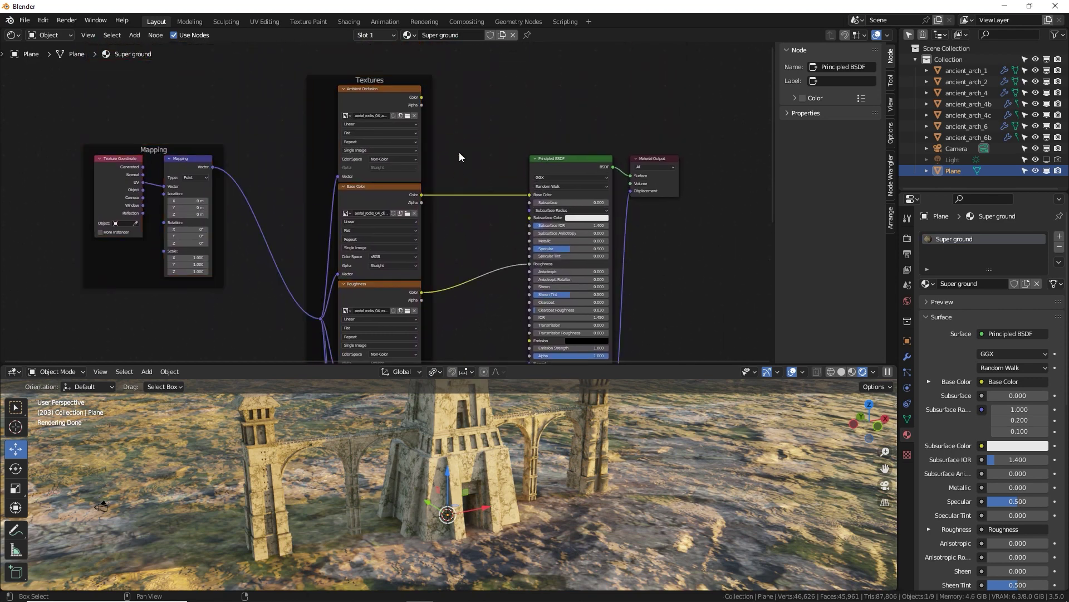
# Step: Move the Ambient Occlusion texture node slightly upward and insert a Mix Color node between the Base Color texture and the Principled BSDF
pyautogui.scroll(3, 423, 142)
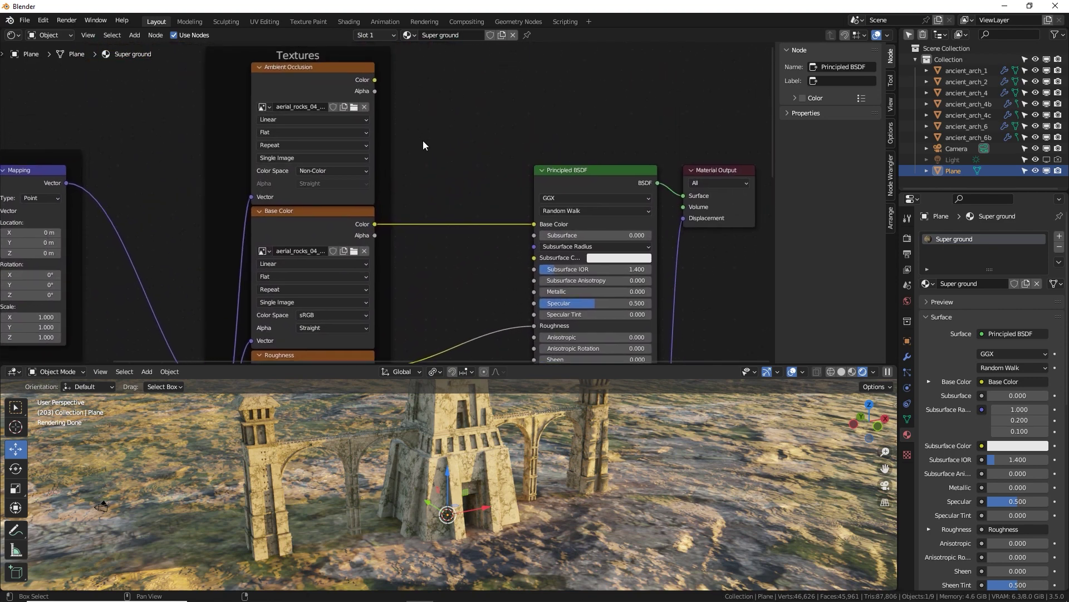
pyautogui.moveTo(329, 92)
pyautogui.mouseDown()
pyautogui.moveTo(346, 85)
pyautogui.moveTo(340, 76)
pyautogui.mouseUp()
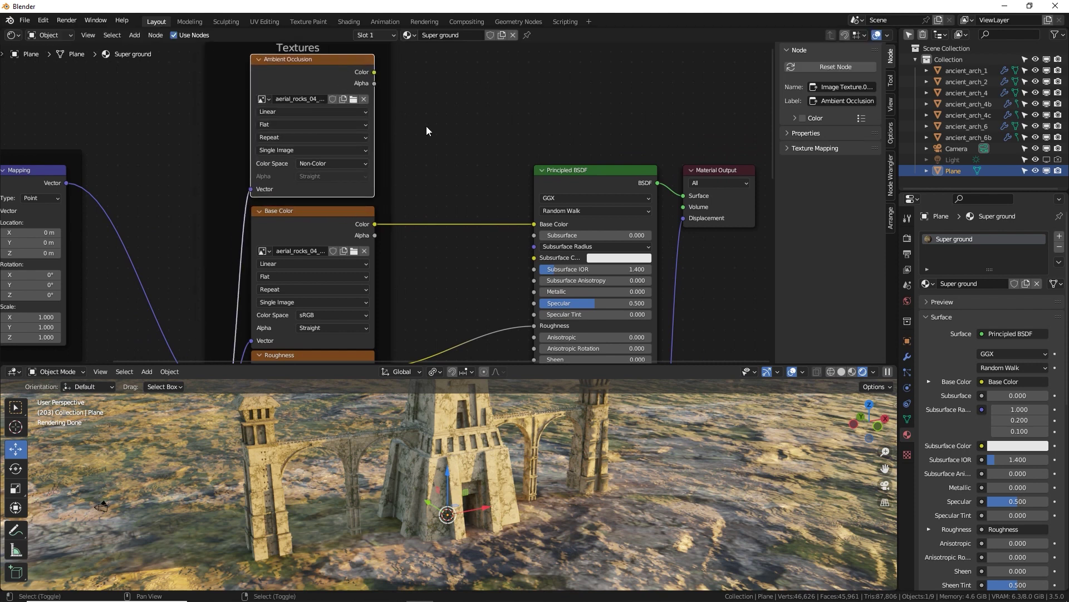
pyautogui.click(155, 35)
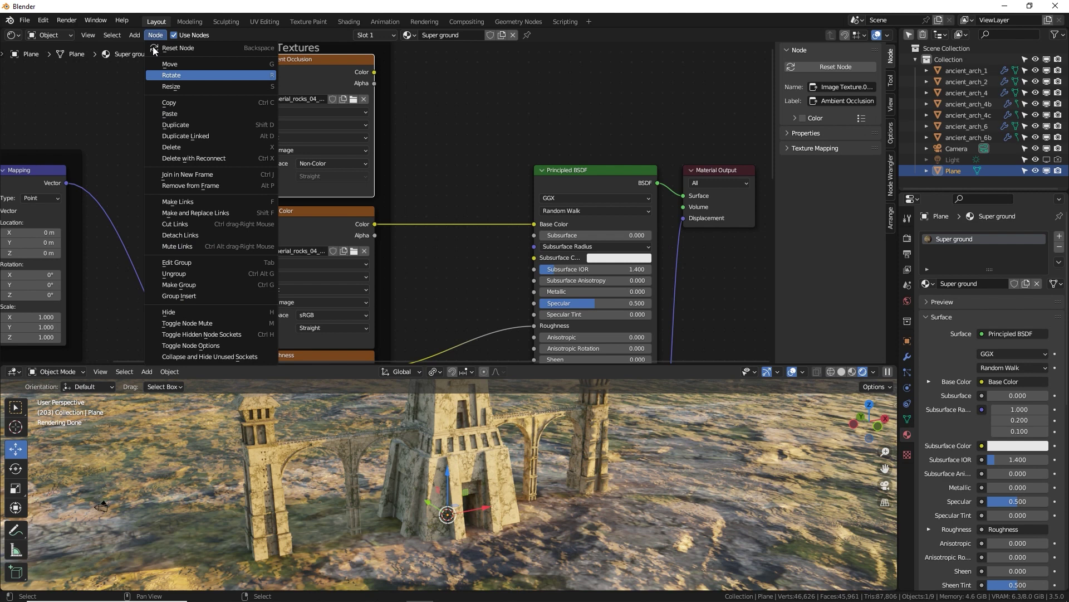
pyautogui.click(134, 35)
pyautogui.moveTo(170, 161)
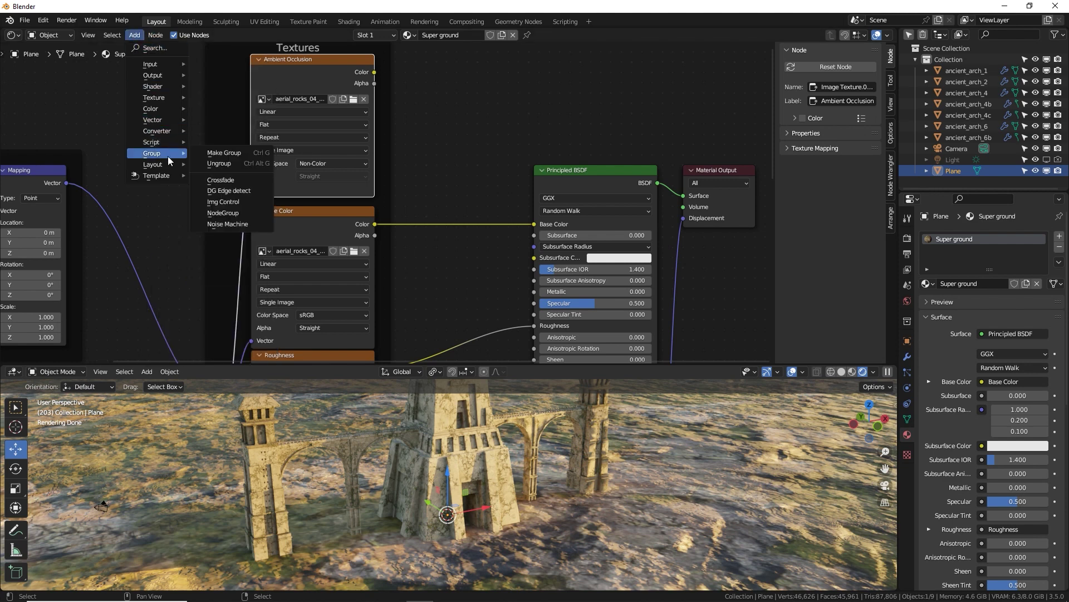
pyautogui.moveTo(171, 109)
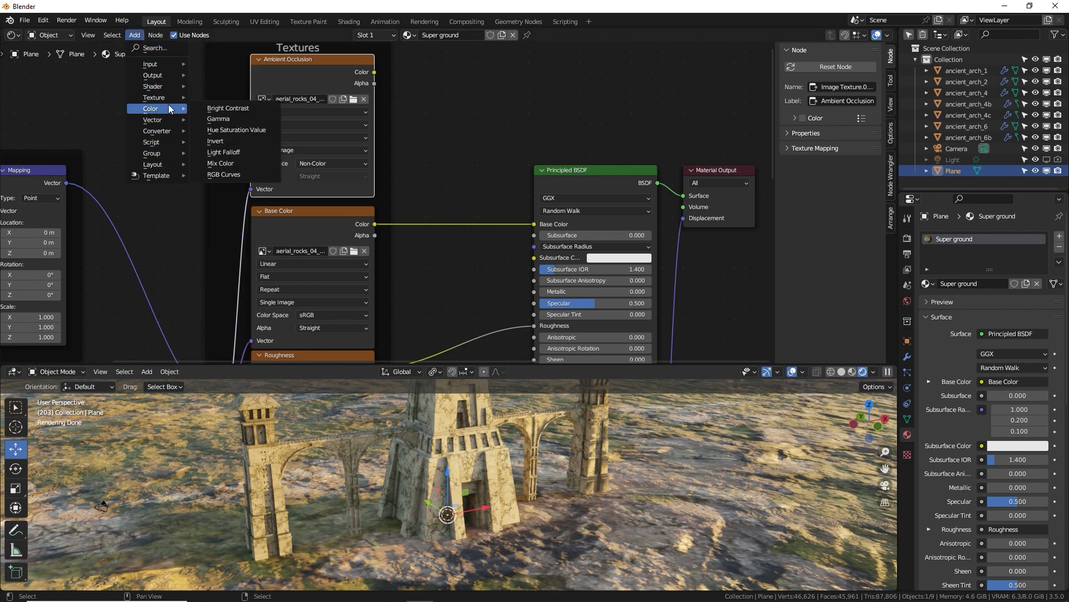
pyautogui.click(221, 164)
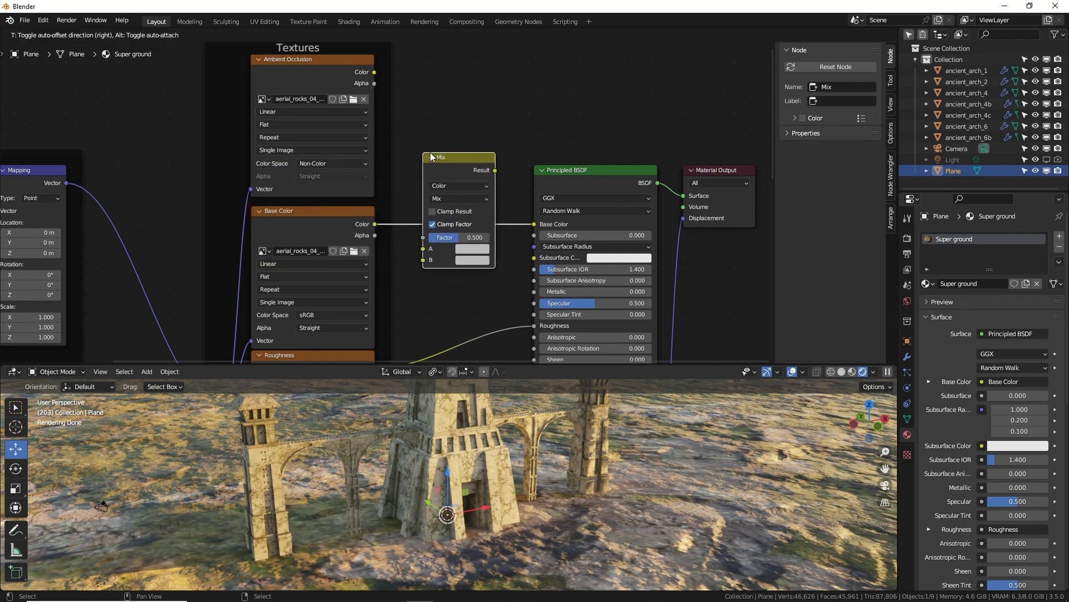
# Step: Set the Mix Color node to Multiply with Factor 1.000 and connect the Ambient Occlusion Color output to input B
pyautogui.click(465, 198)
pyautogui.click(465, 198)
pyautogui.click(461, 238)
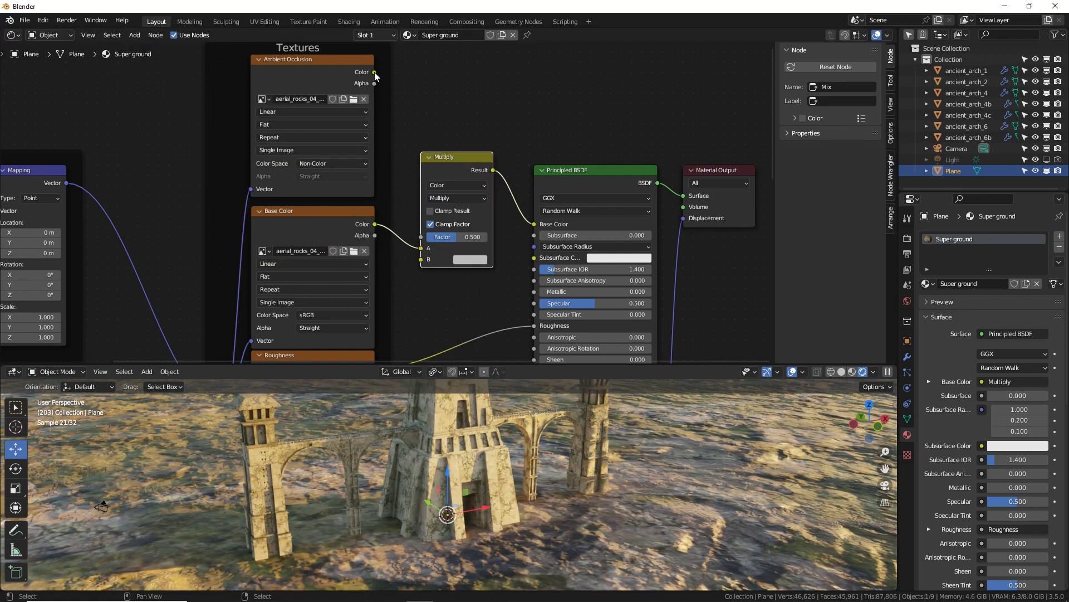
pyautogui.moveTo(374, 72); pyautogui.dragTo(488, 238)
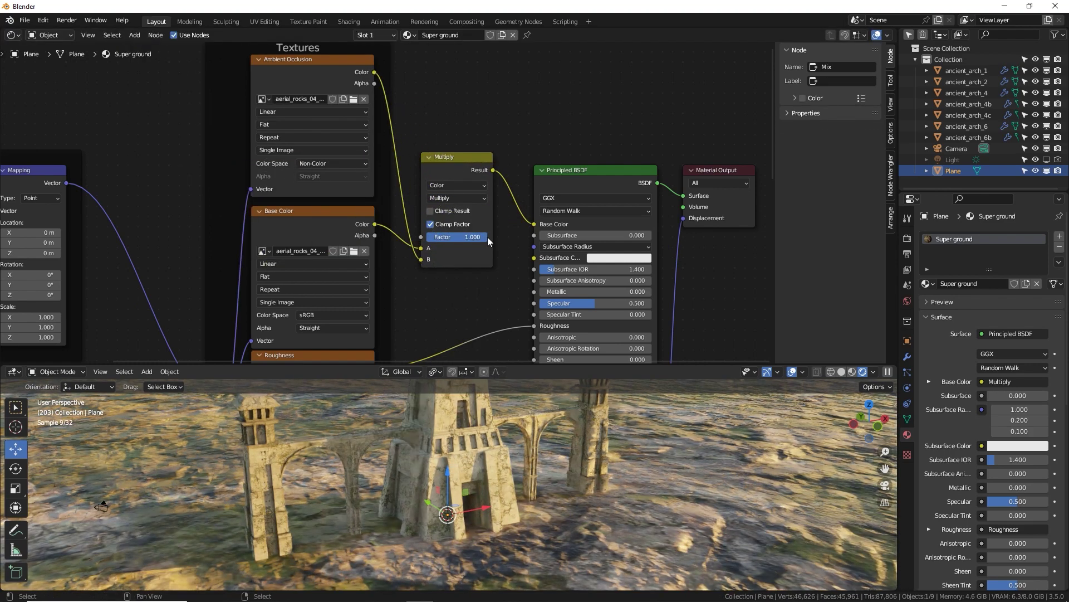
# Step: Enlarge the 3D viewport and set the Mapping node's X and Y scale to 4
pyautogui.scroll(-3, 667, 493)
pyautogui.moveTo(637, 364); pyautogui.dragTo(627, 214)
pyautogui.moveTo(596, 340); pyautogui.dragTo(513, 373, button='middle')
pyautogui.scroll(-4, 531, 373)
pyautogui.scroll(2, 532, 372)
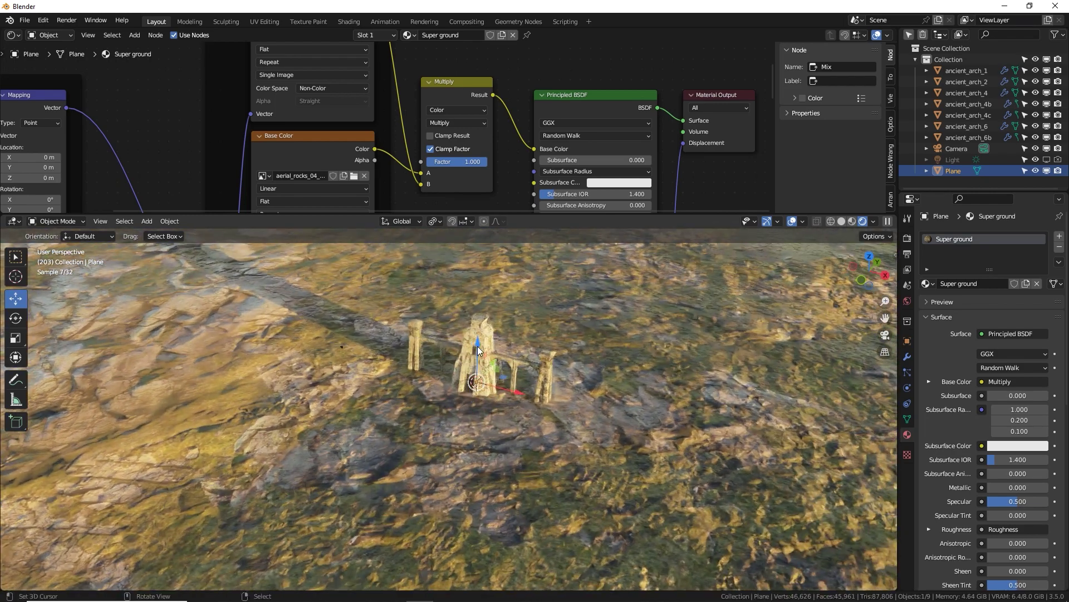
pyautogui.moveTo(290, 147); pyautogui.dragTo(332, 109, button='middle')
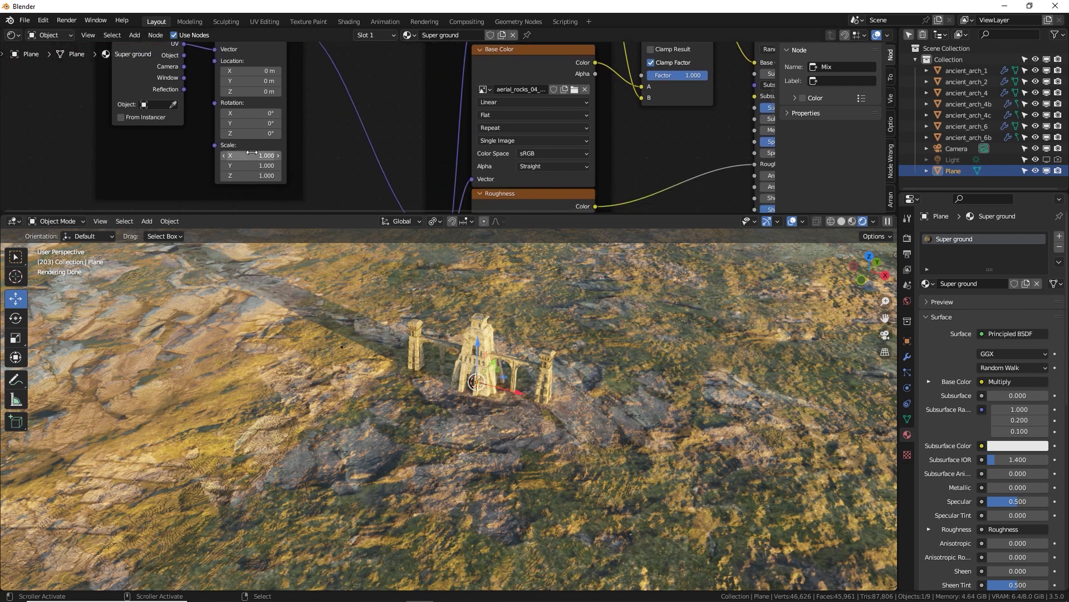
pyautogui.moveTo(252, 157); pyautogui.dragTo(253, 167)
pyautogui.write('4')
pyautogui.press('Return')
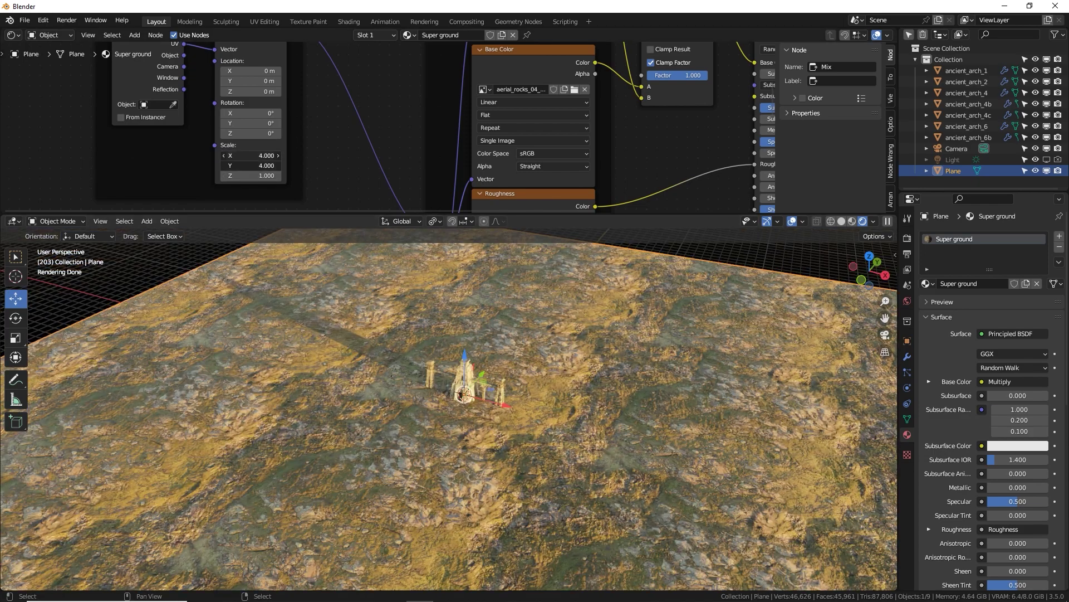
# Step: Set the Mapping node's X and Y scale to 8 and inspect the texture tiling around the buildings
pyautogui.moveTo(254, 156); pyautogui.dragTo(253, 165)
pyautogui.write('8')
pyautogui.press('Return')
pyautogui.moveTo(470, 409)
pyautogui.mouseDown(button='middle')
pyautogui.moveTo(550, 397)
pyautogui.moveTo(469, 419)
pyautogui.mouseUp(button='middle')
pyautogui.scroll(6, 509, 400)
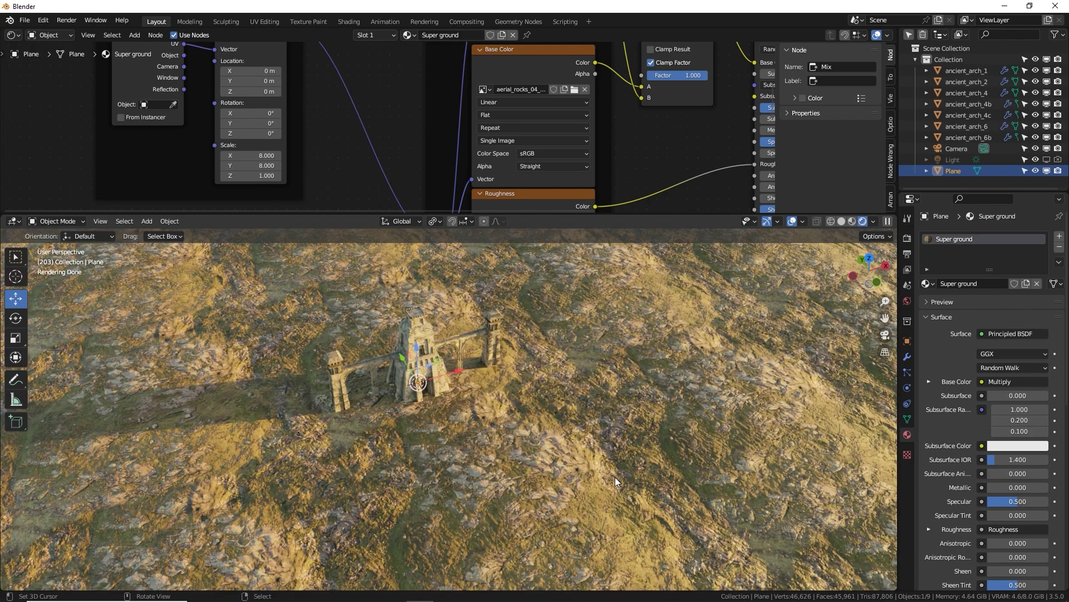
pyautogui.moveTo(611, 448); pyautogui.dragTo(627, 423, button='middle')
pyautogui.scroll(-4, 628, 424)
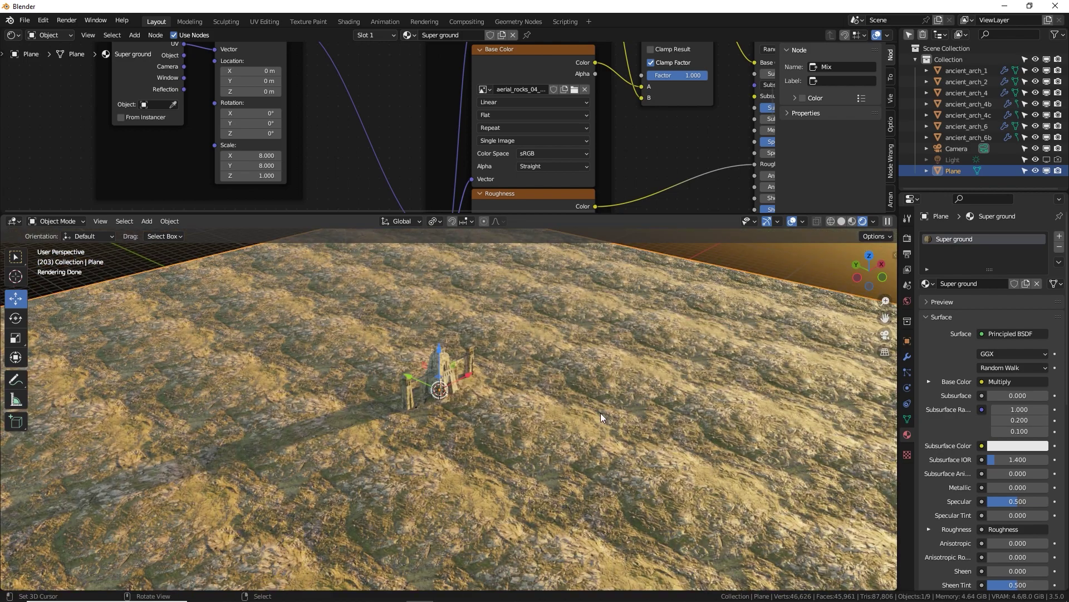
# Step: Set the Mapping node's X and Y scale to 10 and check the ground around the buildings
pyautogui.moveTo(262, 165); pyautogui.dragTo(262, 155)
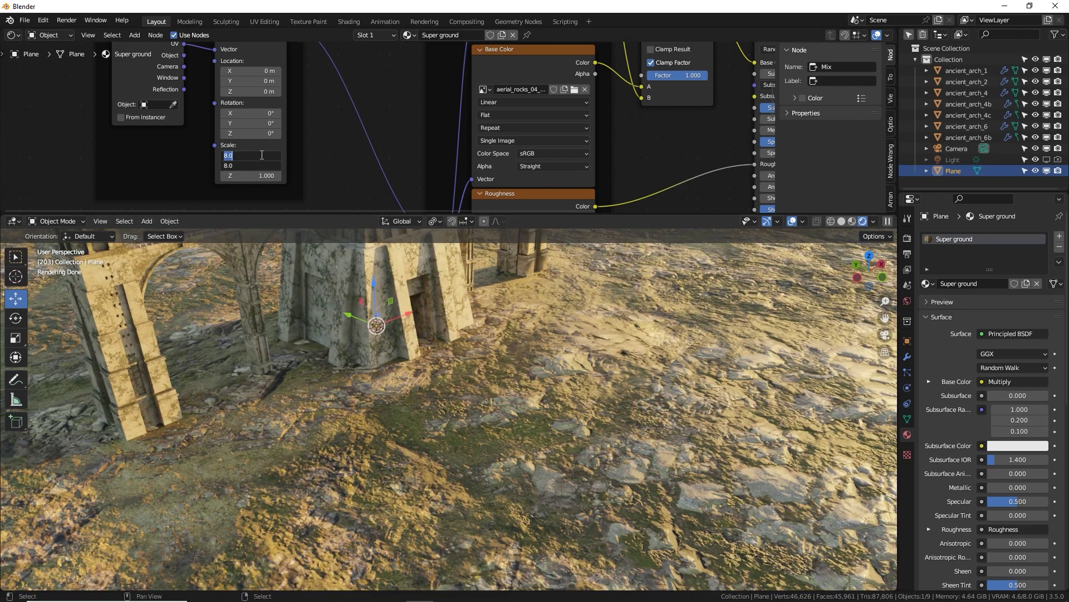
pyautogui.write('10')
pyautogui.press('Return')
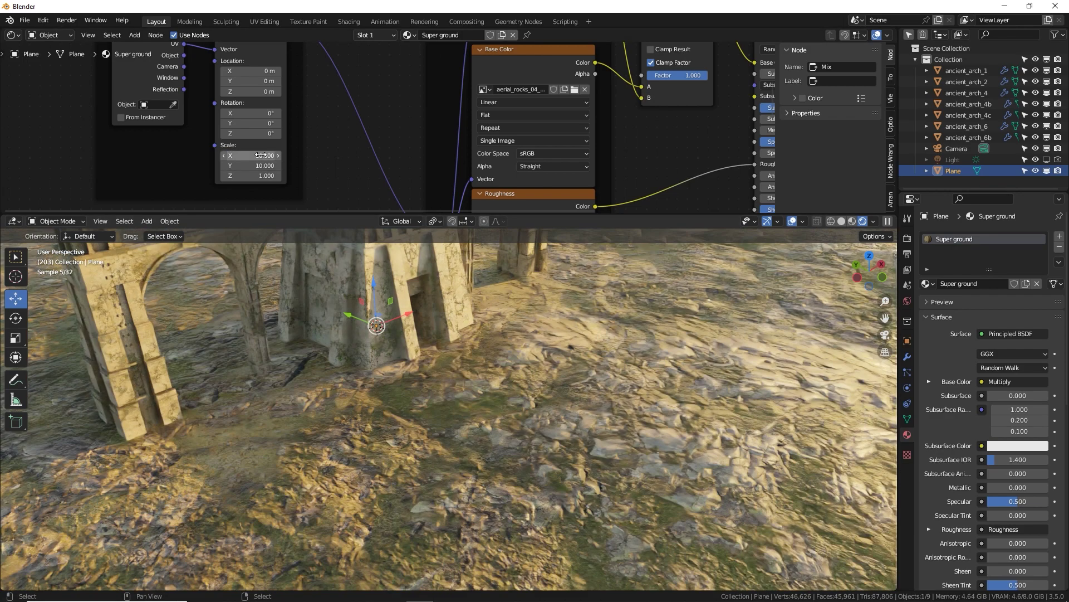
pyautogui.moveTo(390, 335); pyautogui.dragTo(422, 341, button='middle')
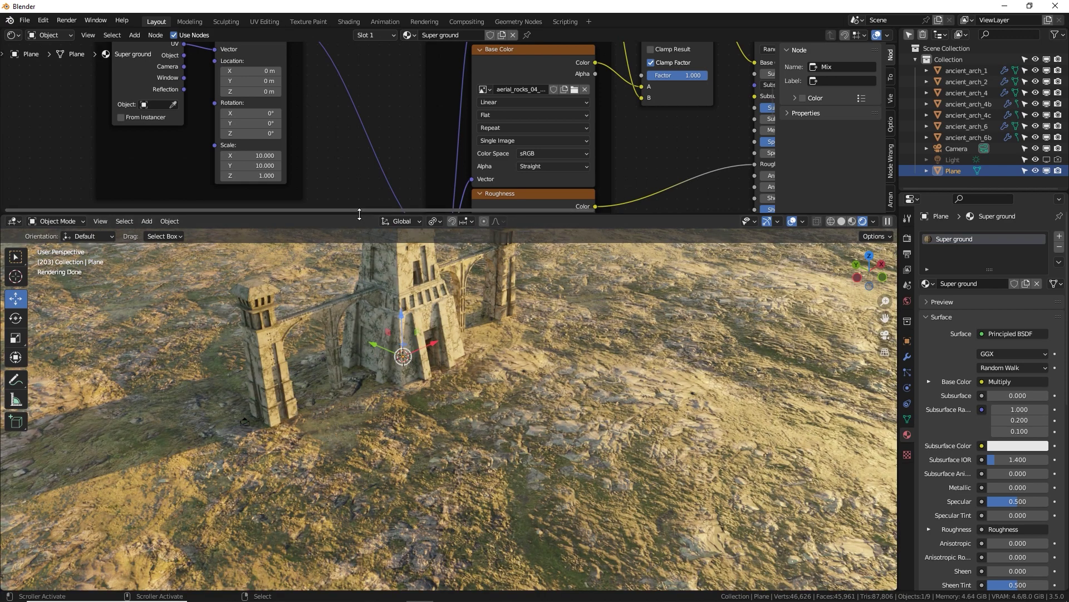
# Step: Enlarge the Shader Editor, move the Mapping frame farther away from the Textures frame, and nudge the Mapping node within its frame
pyautogui.moveTo(359, 213); pyautogui.dragTo(361, 388)
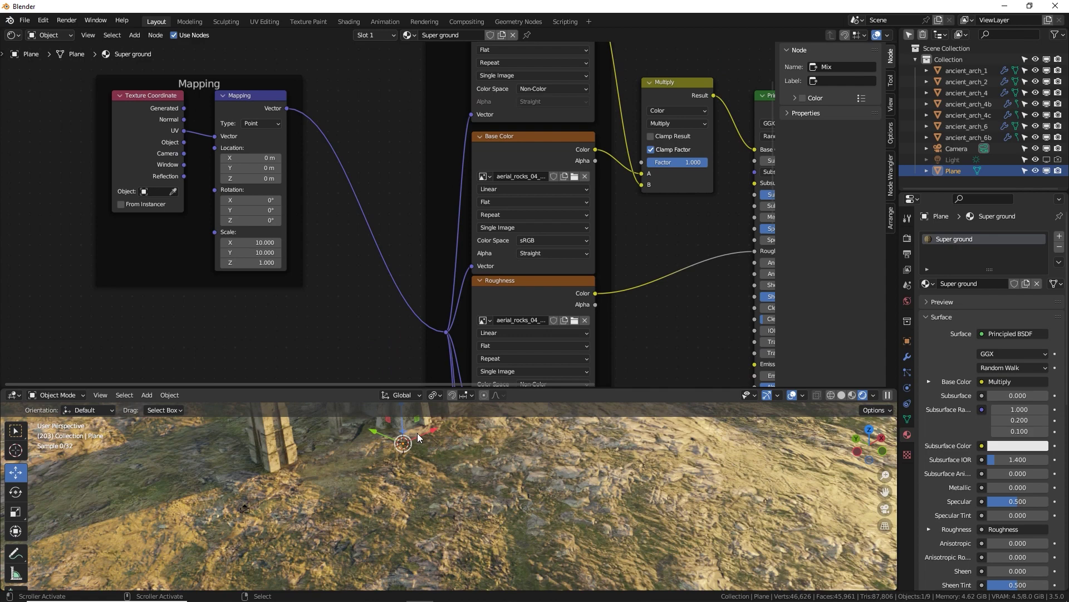
pyautogui.scroll(-5, 465, 469)
pyautogui.moveTo(473, 471); pyautogui.dragTo(465, 464, button='middle')
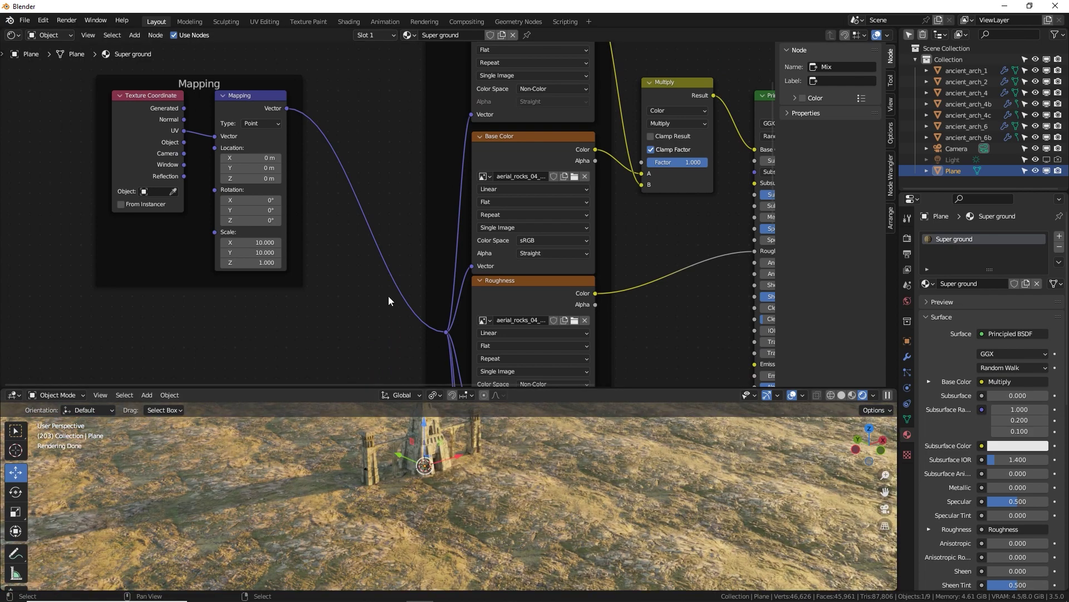
pyautogui.scroll(-4, 389, 296)
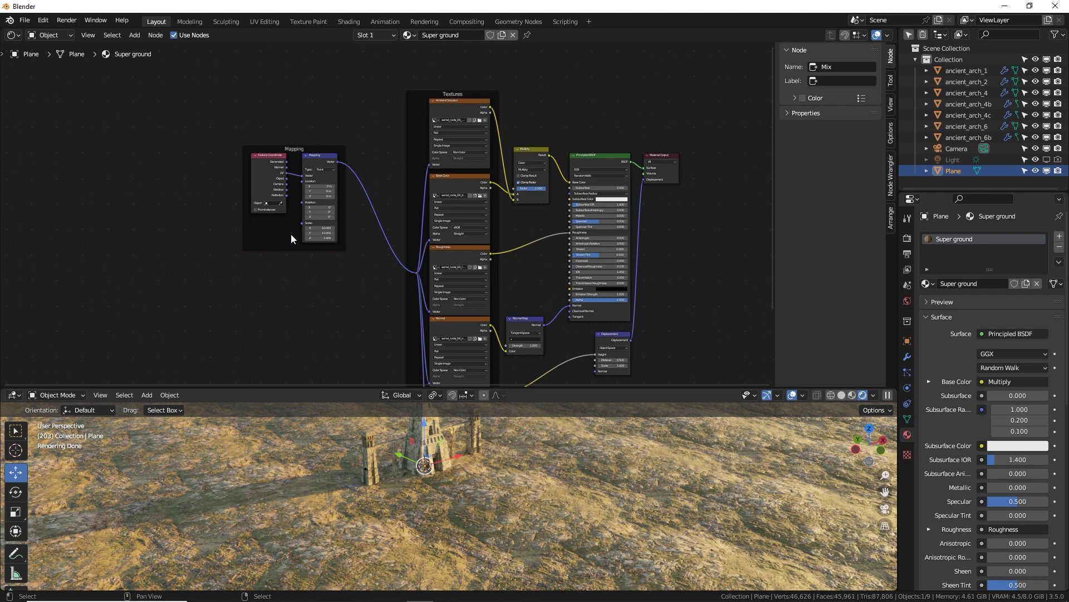
pyautogui.moveTo(250, 154); pyautogui.dragTo(215, 156)
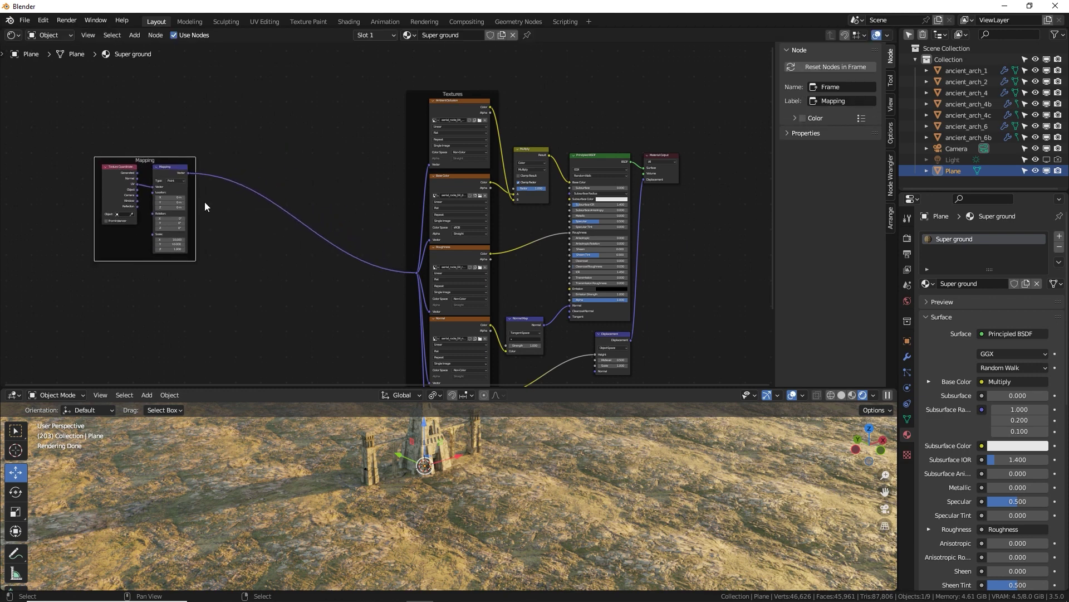
pyautogui.moveTo(268, 234); pyautogui.dragTo(386, 198, button='middle')
pyautogui.scroll(3, 390, 206)
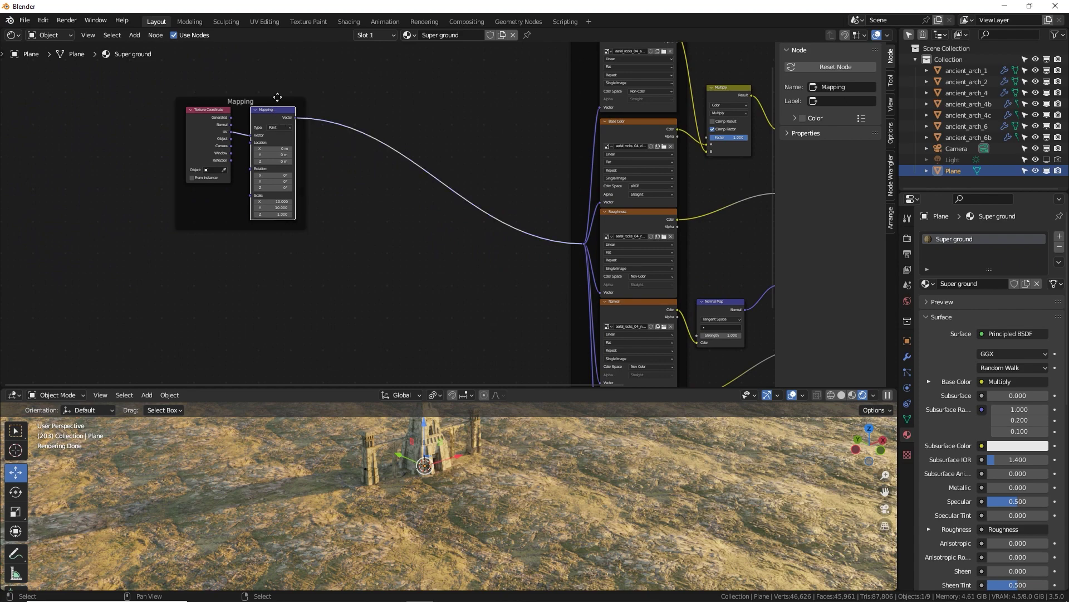
pyautogui.moveTo(276, 119); pyautogui.dragTo(281, 113)
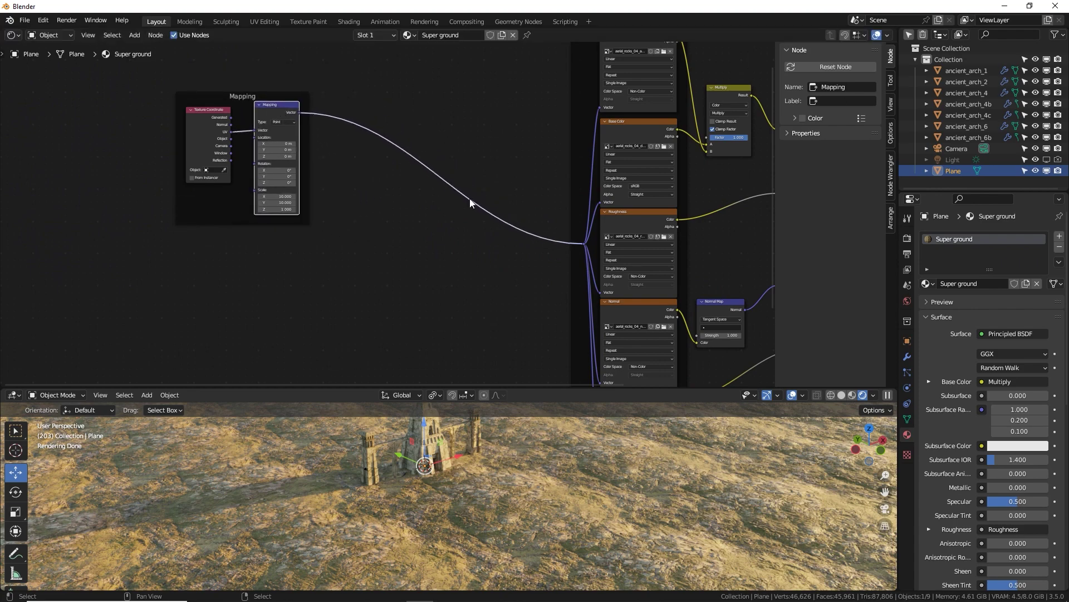
# Step: Try out different Location and Rotation values in the Mapping node and reset them to zero
pyautogui.moveTo(623, 283); pyautogui.dragTo(597, 297, button='middle')
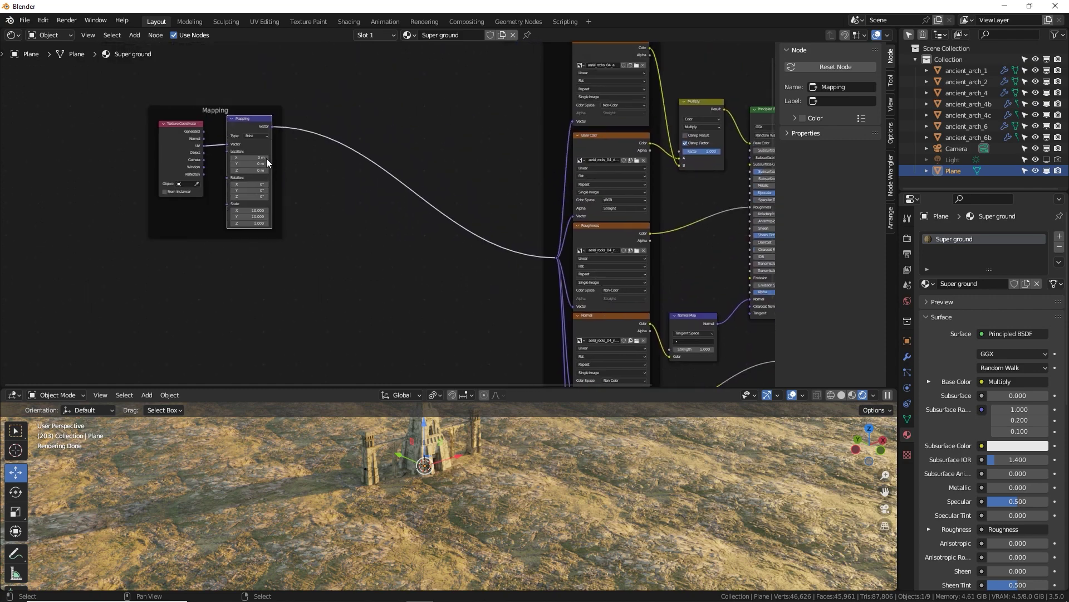
pyautogui.moveTo(254, 157); pyautogui.dragTo(254, 197)
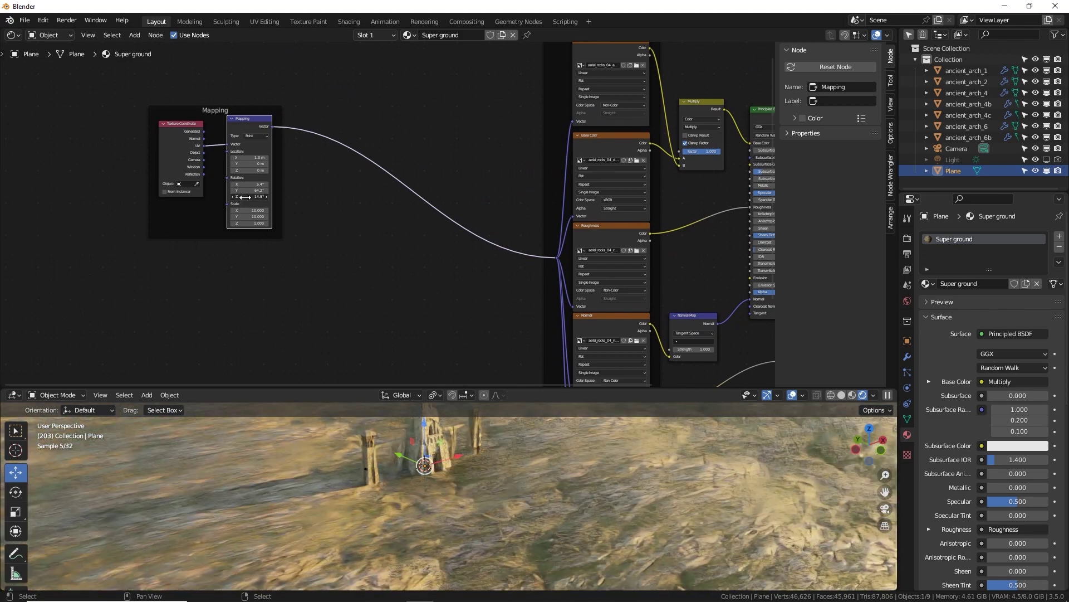
pyautogui.press('BackSpace')
pyautogui.press('BackSpace')
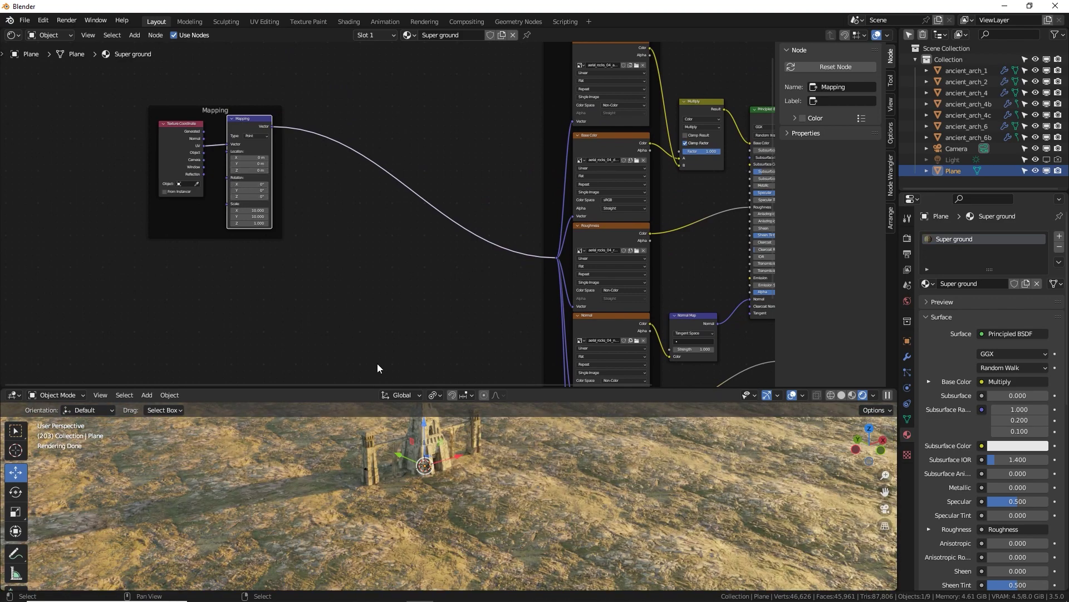
# Step: Enlarge the 3D viewport and move the Texture Coordinate node away from the Mapping node to leave space between them
pyautogui.moveTo(362, 386); pyautogui.dragTo(364, 353)
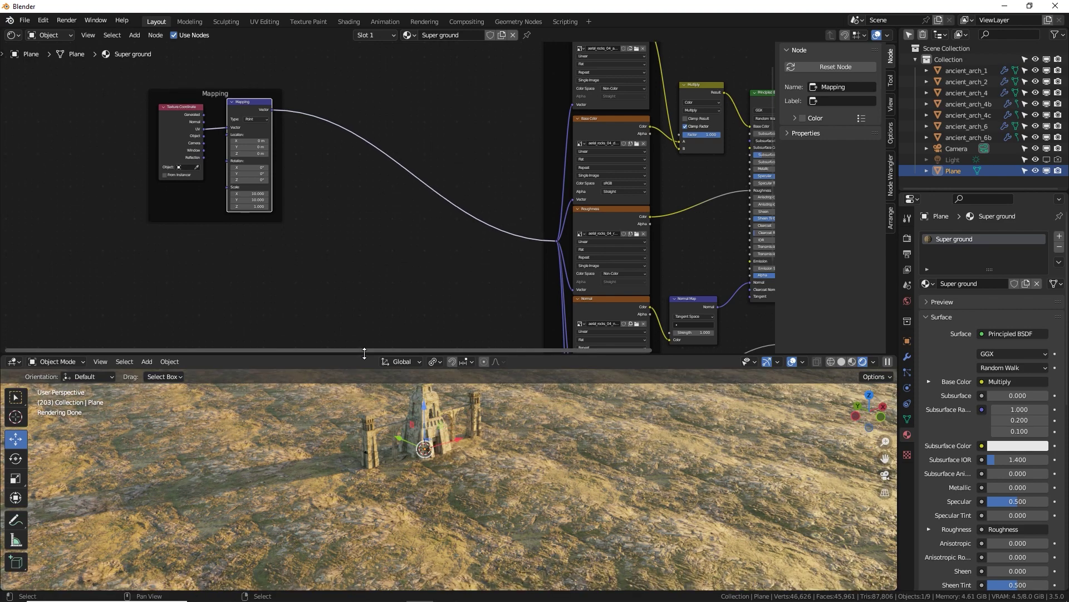
pyautogui.moveTo(277, 245); pyautogui.dragTo(296, 198, button='middle')
pyautogui.scroll(2, 299, 212)
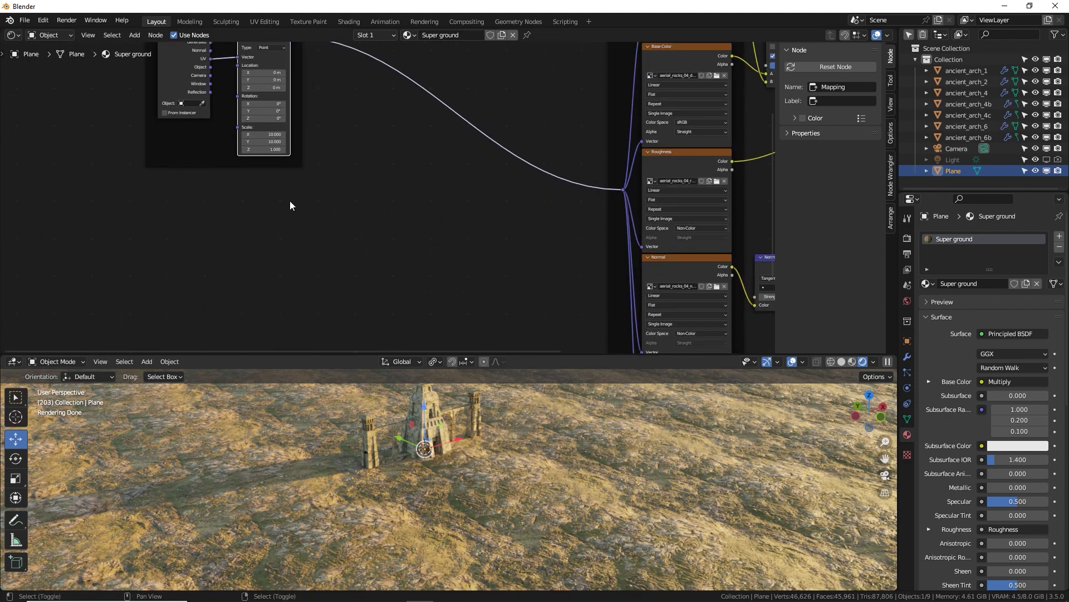
pyautogui.hotkey('shift', 'a')
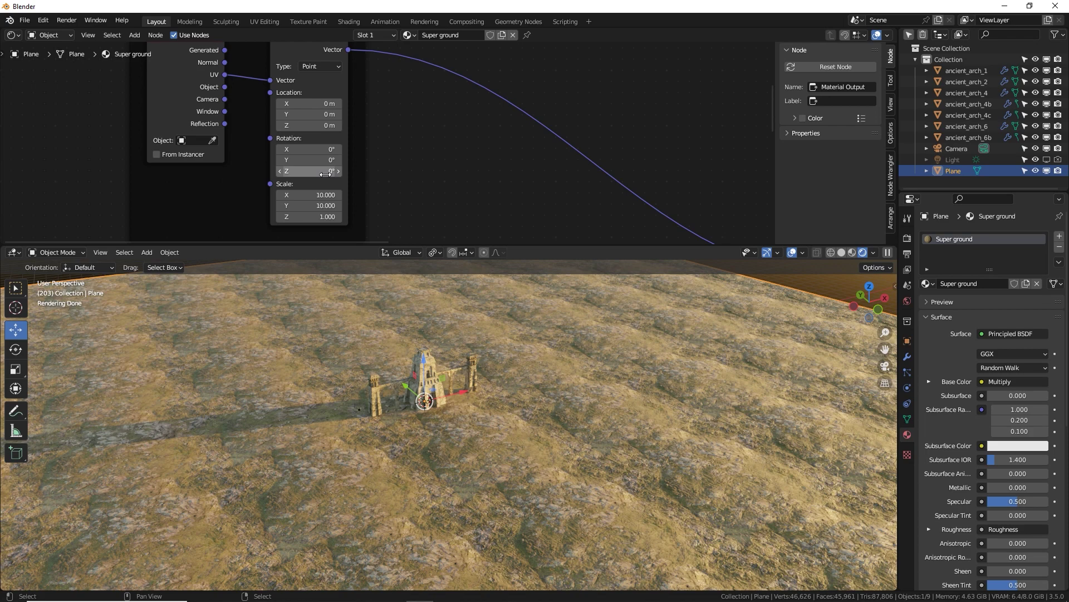
pyautogui.moveTo(432, 204); pyautogui.dragTo(446, 189, button='middle')
pyautogui.moveTo(195, 94); pyautogui.dragTo(91, 98)
pyautogui.moveTo(284, 122); pyautogui.dragTo(236, 122)
pyautogui.press('Escape')
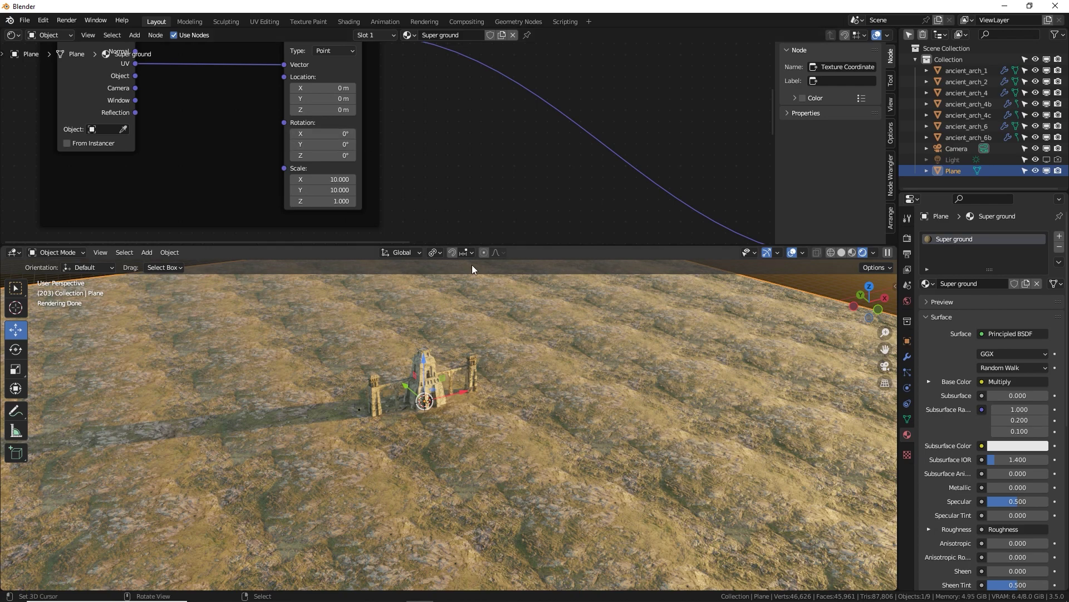
# Step: Add a Voronoi Texture node in the empty area below the Mapping frame
pyautogui.moveTo(443, 205); pyautogui.dragTo(532, 110, button='middle')
pyautogui.moveTo(429, 176); pyautogui.dragTo(475, 154, button='middle')
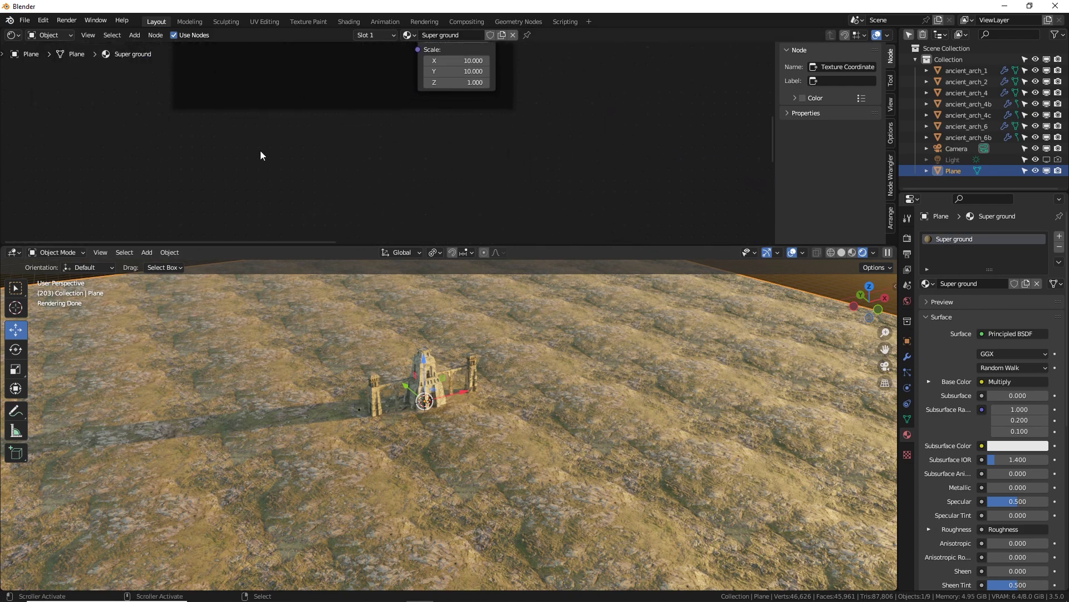
pyautogui.hotkey('shift', 'a')
pyautogui.write('vor')
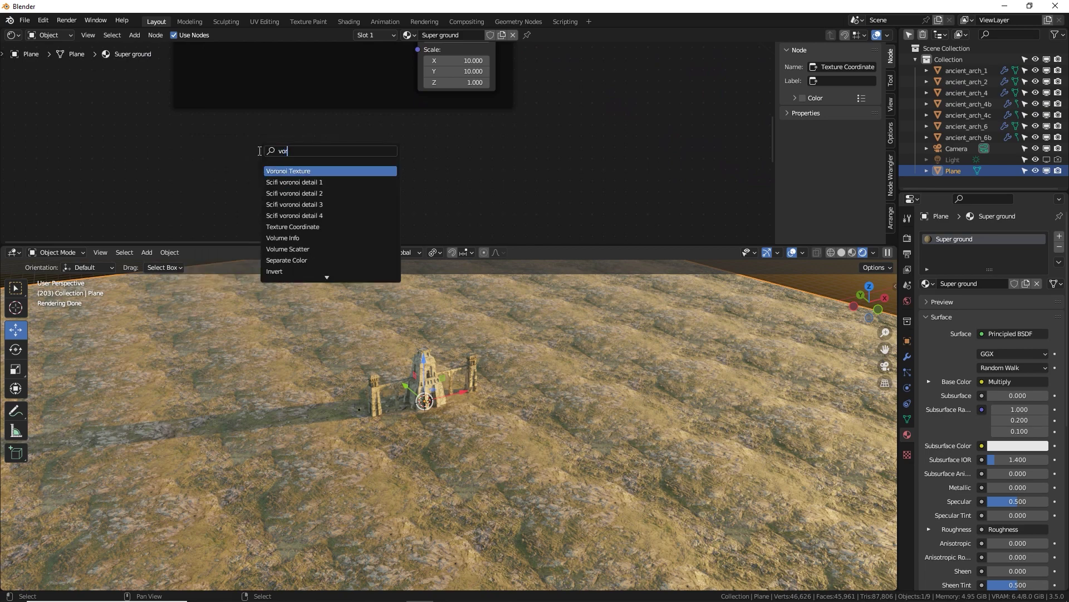
pyautogui.click(278, 169)
pyautogui.click(259, 172)
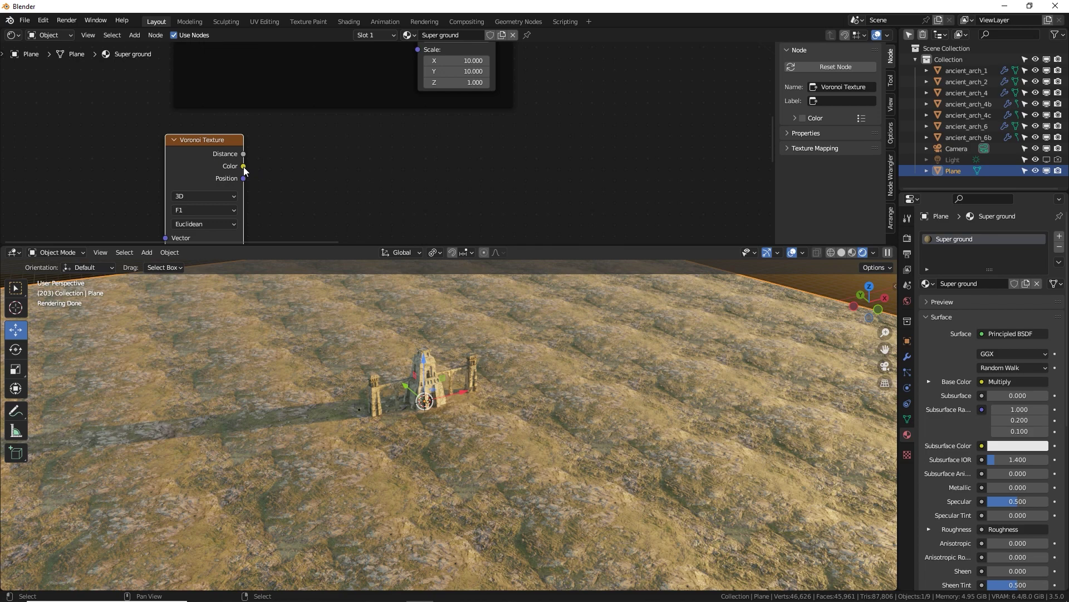
# Step: Add a Mix node with data type Vector beside the Voronoi Texture and connect the Voronoi Color output to its B input
pyautogui.scroll(-1, 244, 170)
pyautogui.hotkey('shift', 'a')
pyautogui.click(345, 138)
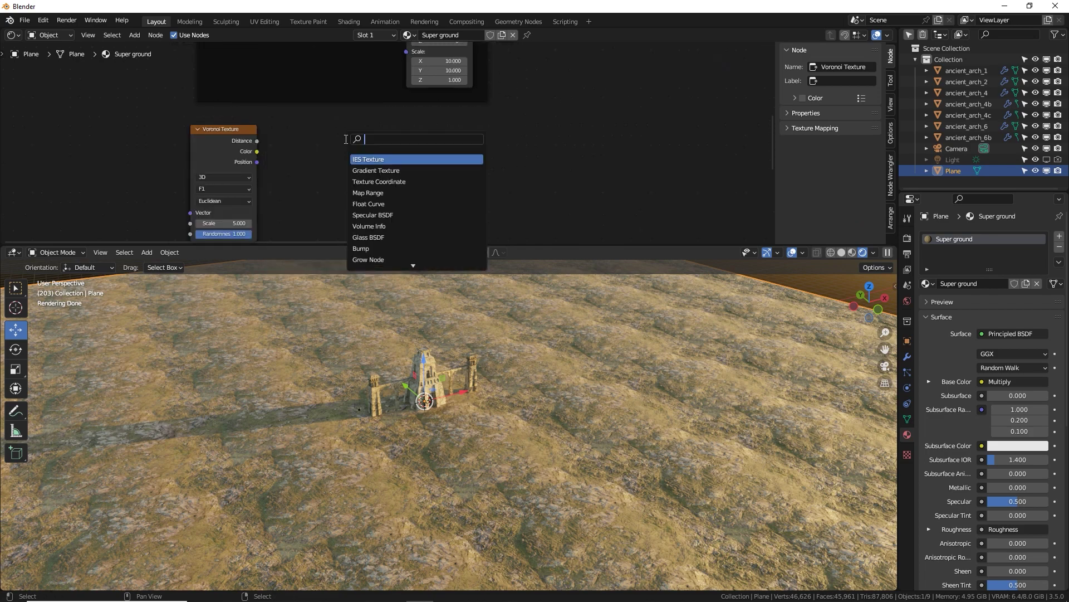
pyautogui.write('mix')
pyautogui.press('Return')
pyautogui.click(330, 153)
pyautogui.click(335, 156)
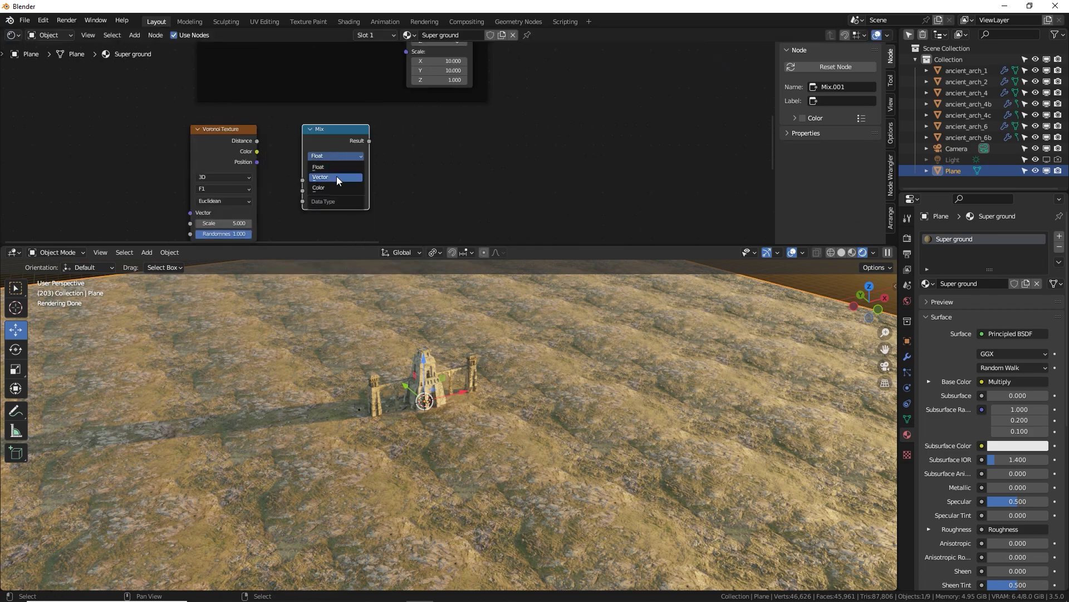
pyautogui.click(336, 177)
pyautogui.moveTo(257, 151); pyautogui.dragTo(303, 197)
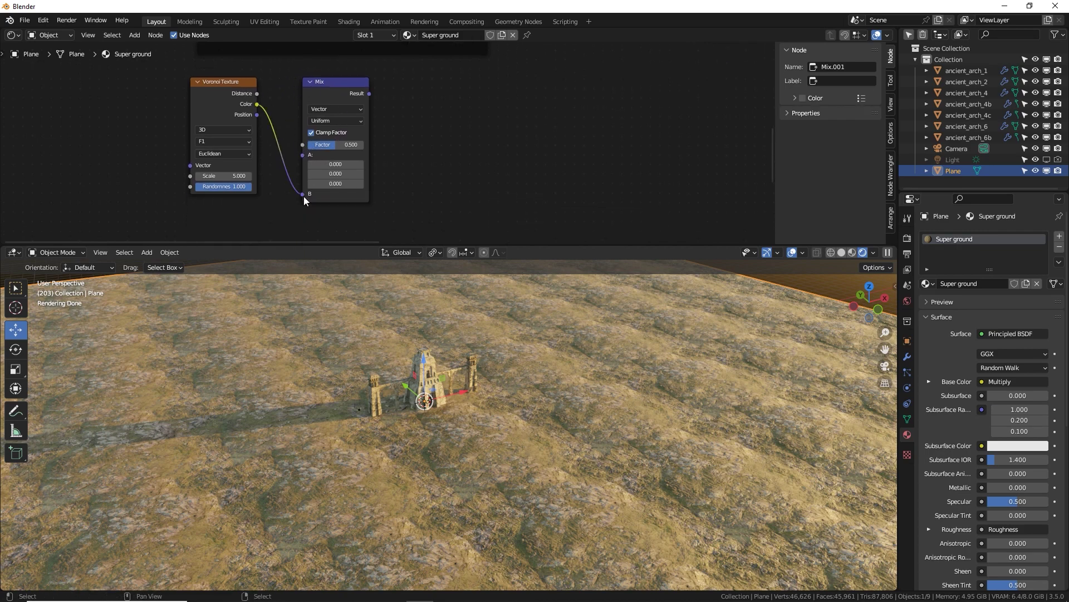
# Step: Connect the vector Mix node's Result to the Rotation input of the Mapping node
pyautogui.moveTo(393, 115); pyautogui.dragTo(319, 205, button='middle')
pyautogui.moveTo(305, 190); pyautogui.dragTo(341, 77)
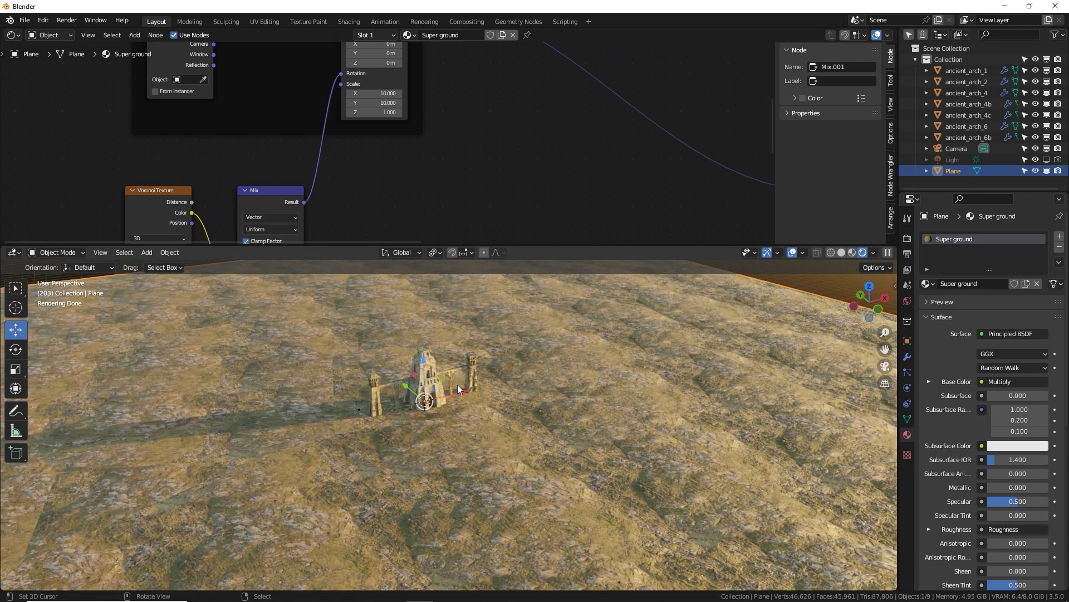
# Step: Preview the Voronoi Texture's Color output on the plane and set the texture's Scale to 10.4
pyautogui.moveTo(324, 192); pyautogui.dragTo(420, 109, button='middle')
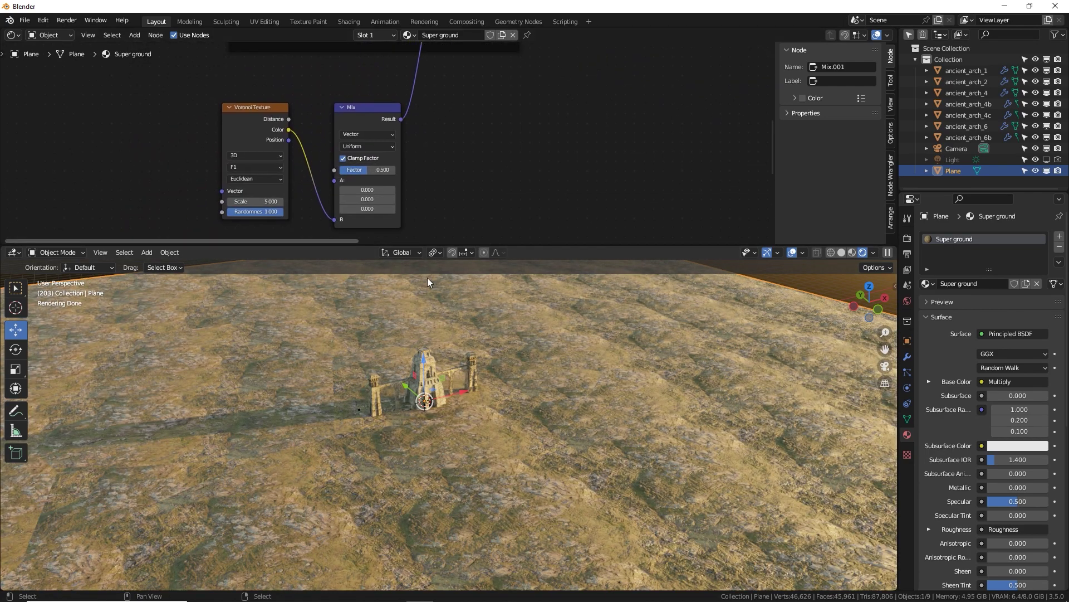
pyautogui.keyDown('ctrl'); pyautogui.keyDown('shift'); pyautogui.click(267, 128); pyautogui.keyUp('shift'); pyautogui.keyUp('ctrl')
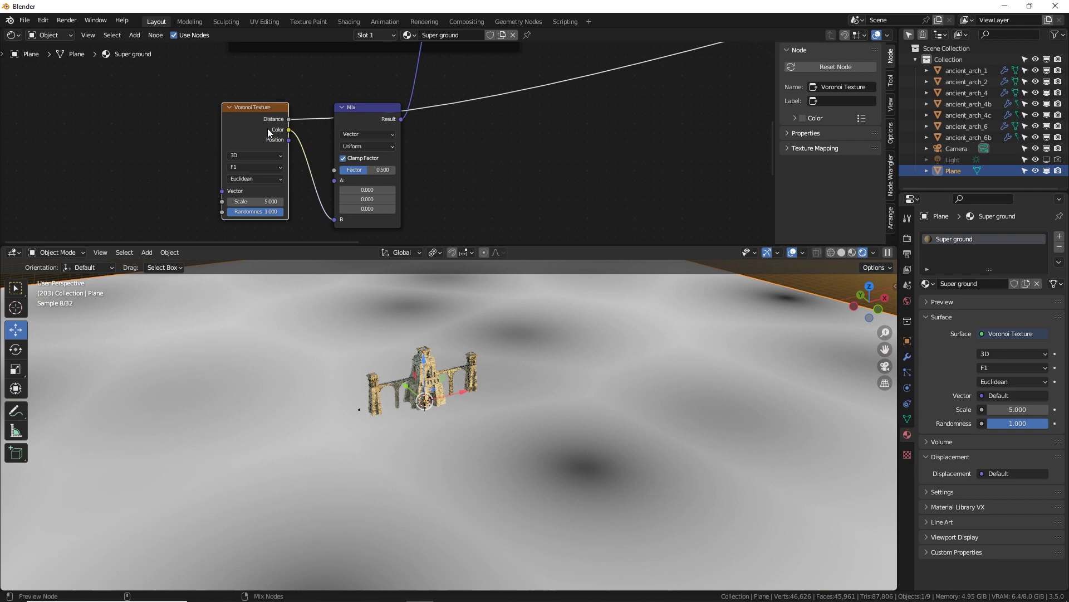
pyautogui.keyDown('ctrl'); pyautogui.keyDown('shift'); pyautogui.click(267, 129); pyautogui.keyUp('shift'); pyautogui.keyUp('ctrl')
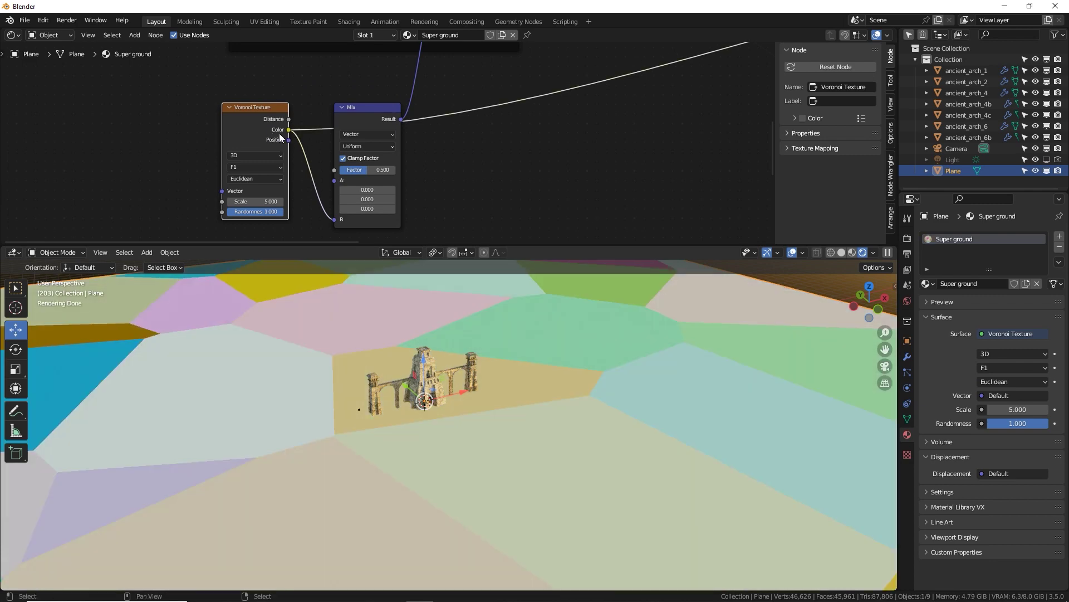
pyautogui.moveTo(427, 164); pyautogui.dragTo(515, 112, button='middle')
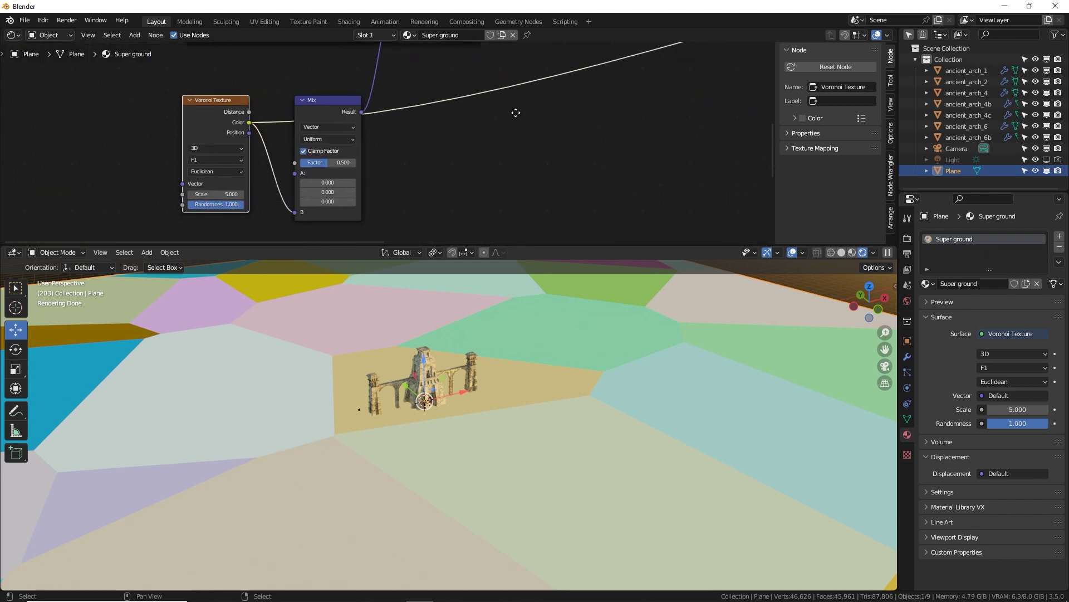
pyautogui.moveTo(218, 194); pyautogui.dragTo(260, 194)
pyautogui.moveTo(329, 194); pyautogui.dragTo(338, 194)
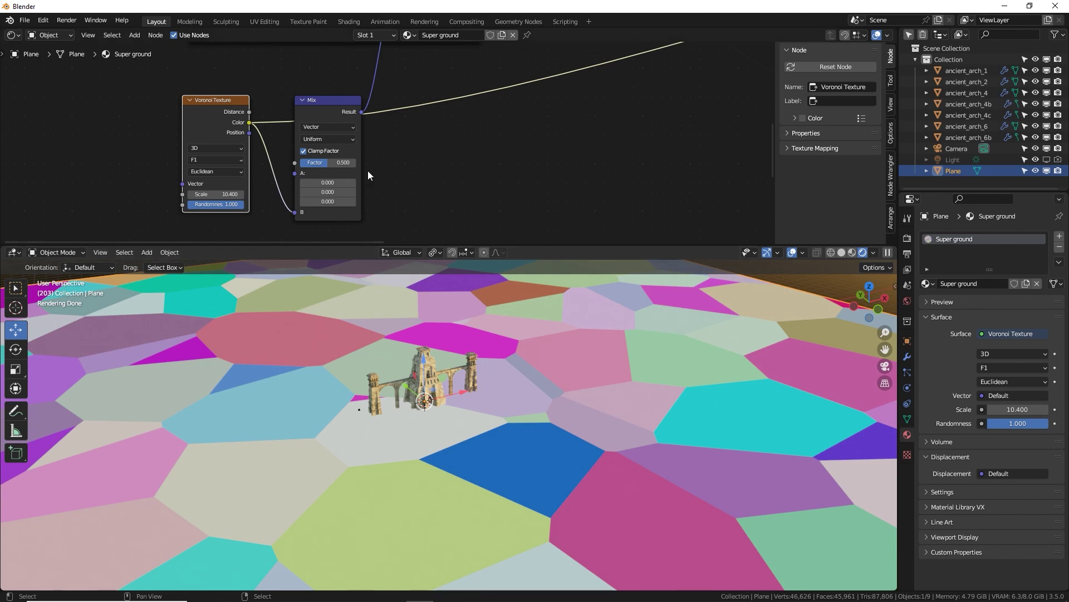
# Step: Move the Voronoi Texture node slightly farther from the Mix node, keeping its Color output linked to B
pyautogui.moveTo(368, 171); pyautogui.dragTo(424, 99, button='middle')
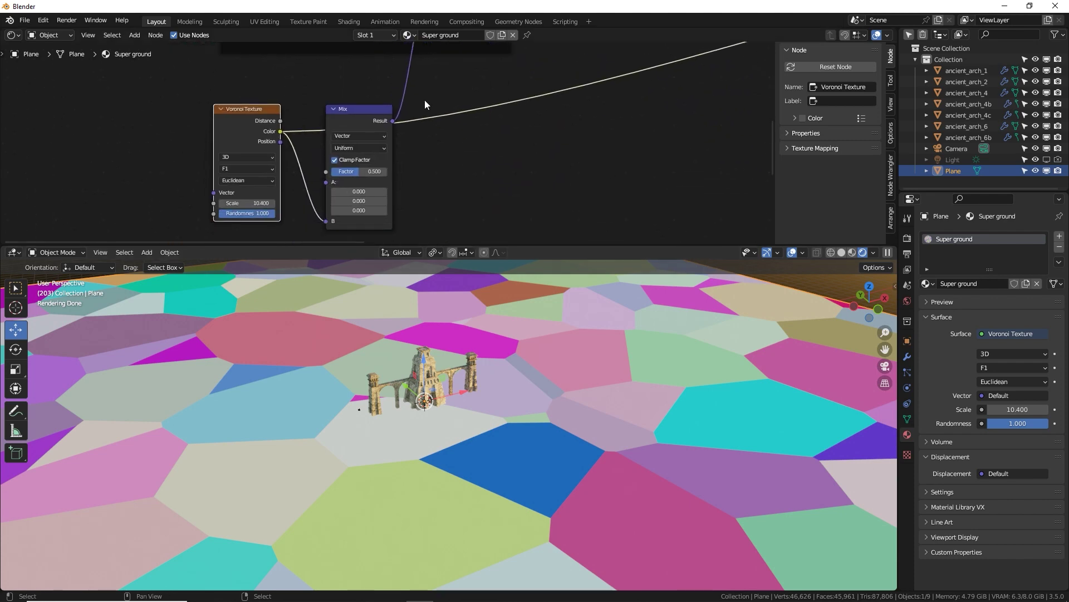
pyautogui.scroll(-1, 425, 99)
pyautogui.moveTo(269, 126); pyautogui.dragTo(254, 141)
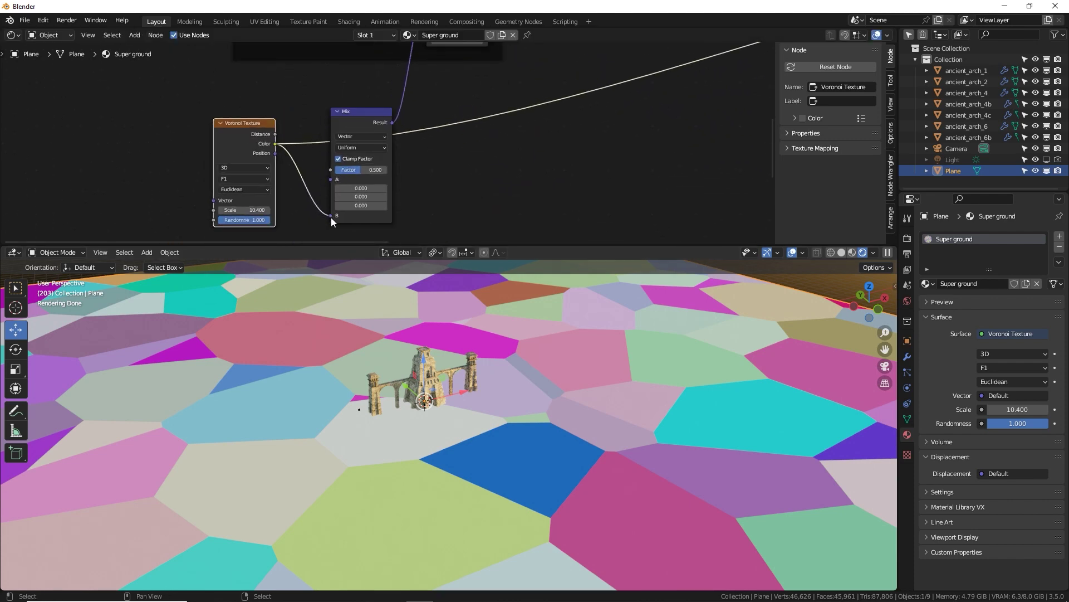
pyautogui.moveTo(329, 213); pyautogui.dragTo(332, 215)
# Step: Restore the Principled BSDF as the surface shader feeding the Material Output
pyautogui.moveTo(393, 97); pyautogui.dragTo(394, 125, button='middle')
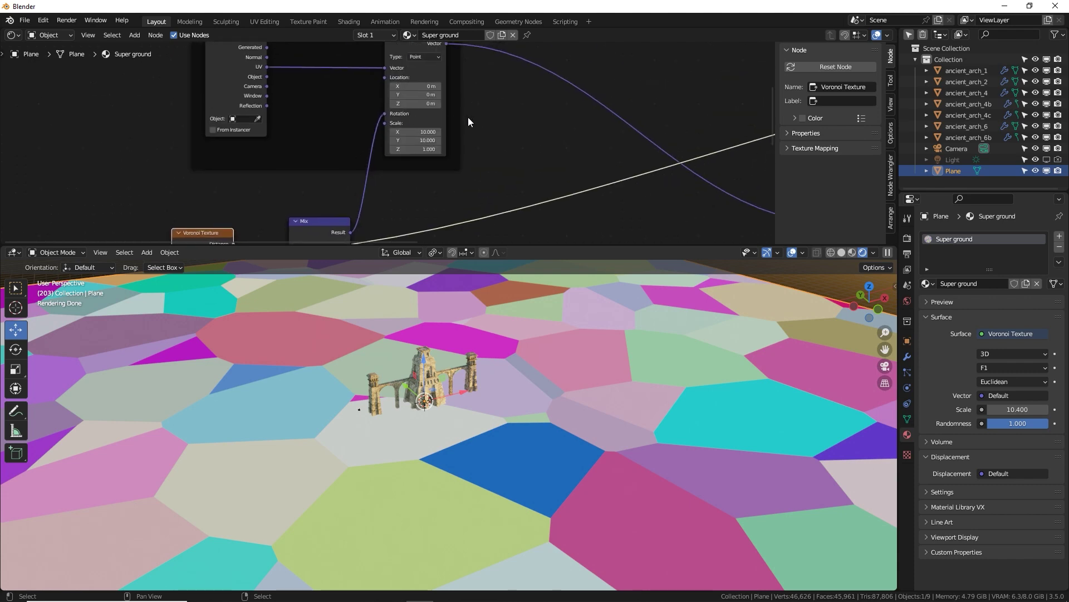
pyautogui.moveTo(468, 121); pyautogui.dragTo(370, 139, button='middle')
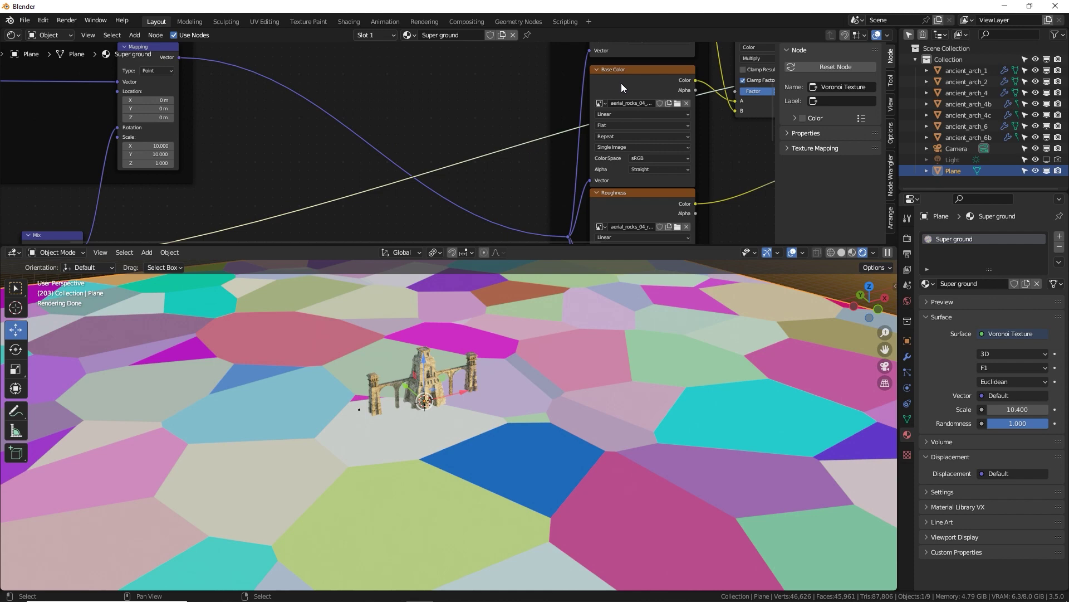
pyautogui.moveTo(668, 99); pyautogui.dragTo(342, 133, button='middle')
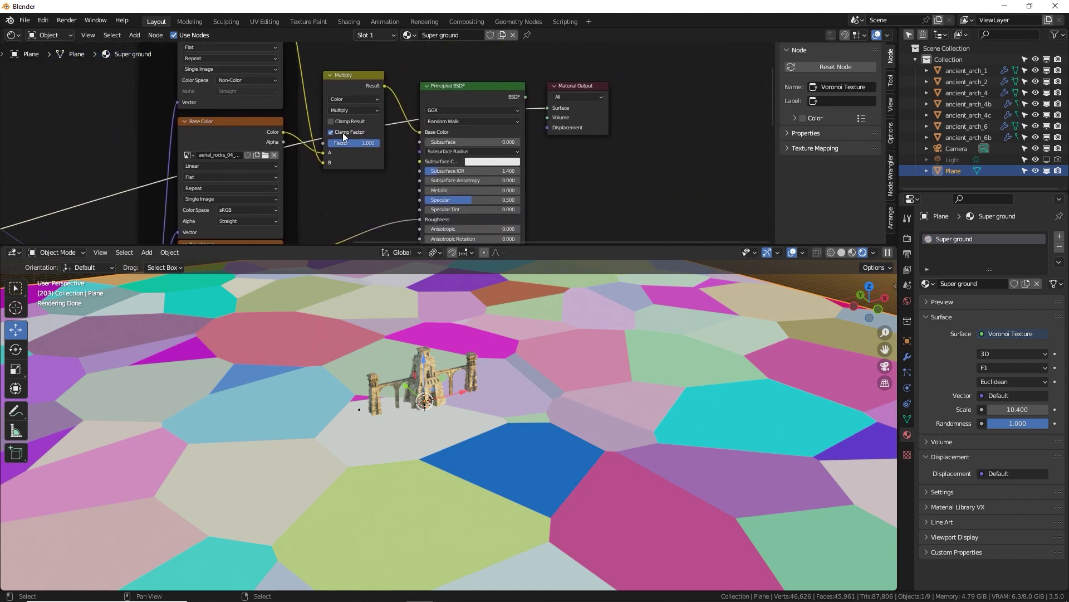
pyautogui.keyDown('ctrl'); pyautogui.keyDown('shift'); pyautogui.click(446, 96); pyautogui.keyUp('shift'); pyautogui.keyUp('ctrl')
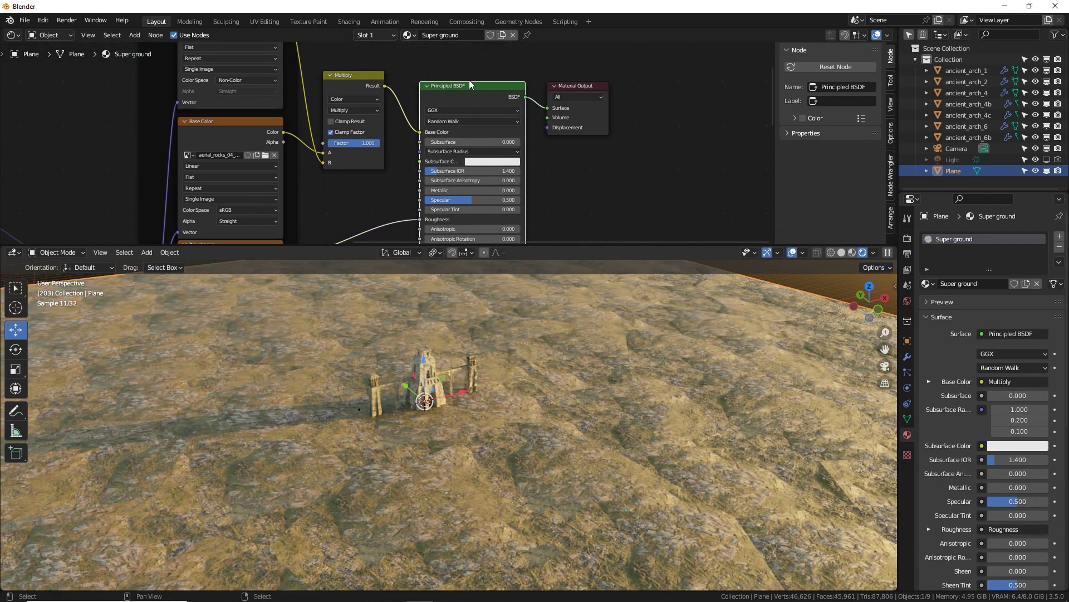
# Step: Set the vector Mix node's Factor to 0 to compare the ground without the Voronoi-driven rotation
pyautogui.moveTo(242, 151); pyautogui.dragTo(773, 69, button='middle')
pyautogui.moveTo(394, 125); pyautogui.dragTo(633, 59, button='middle')
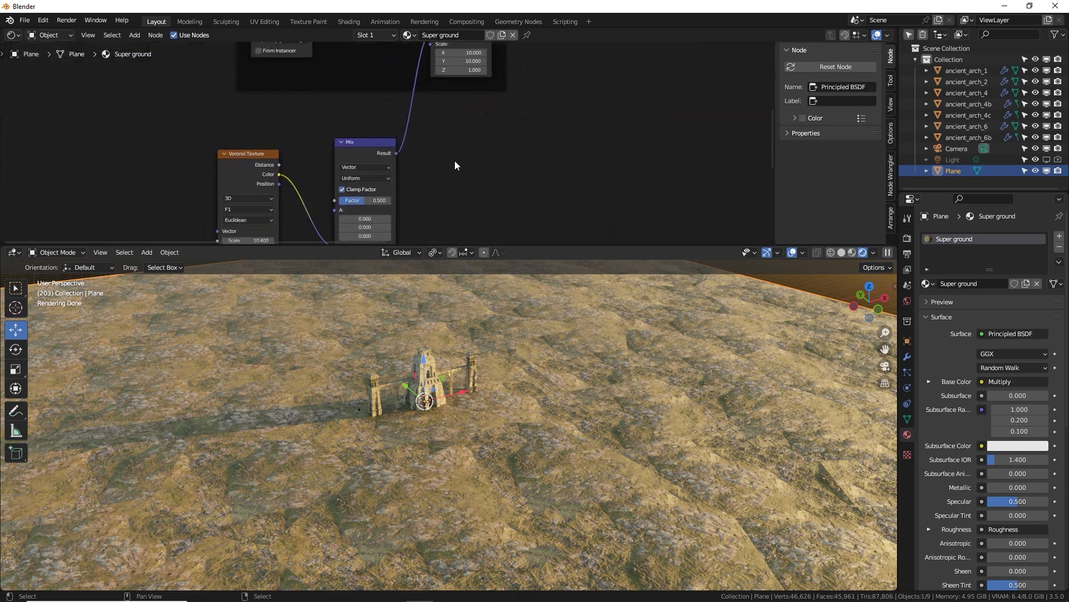
pyautogui.moveTo(455, 160); pyautogui.dragTo(489, 103, button='middle')
pyautogui.scroll(6, 441, 139)
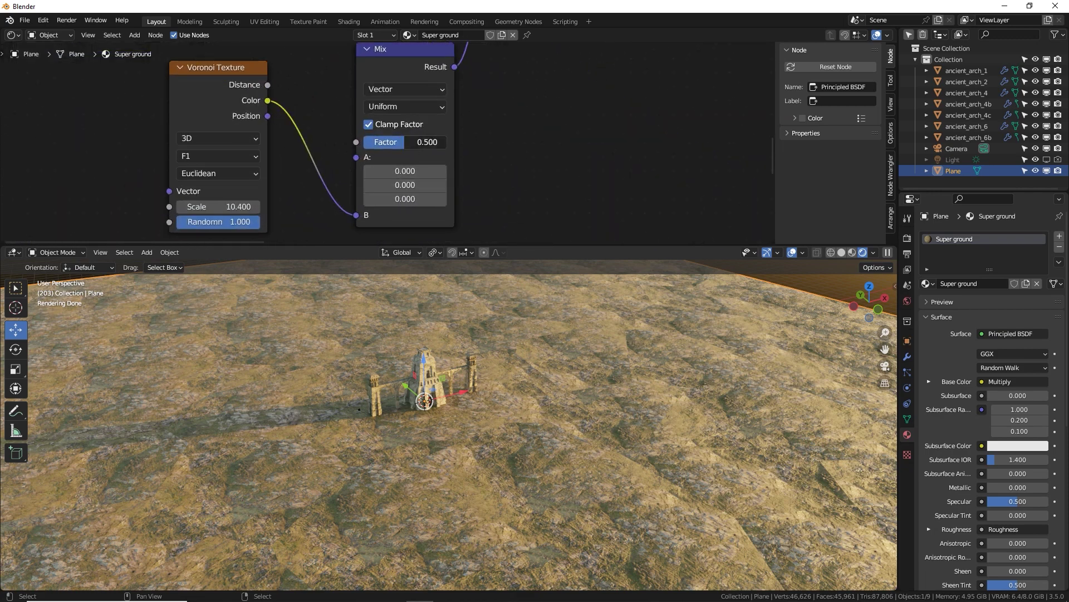
pyautogui.moveTo(426, 142); pyautogui.dragTo(362, 142)
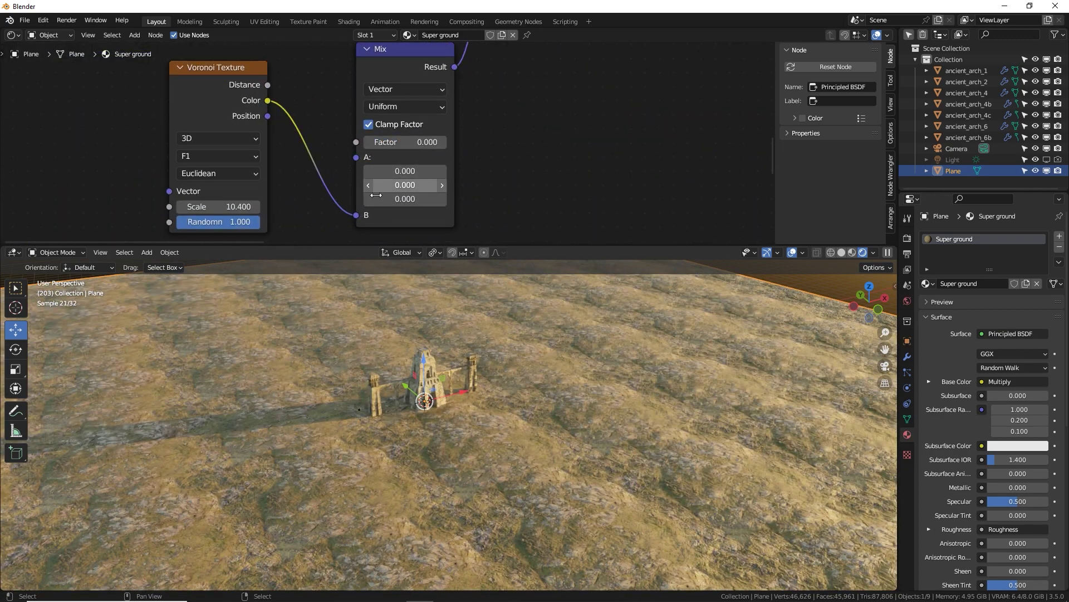
pyautogui.moveTo(529, 398); pyautogui.dragTo(560, 380, button='middle')
# Step: Raise the vector Mix node's Factor to 1.000 while checking how the Voronoi rotation changes the ground
pyautogui.moveTo(390, 142); pyautogui.dragTo(495, 142)
pyautogui.moveTo(440, 323); pyautogui.dragTo(458, 346, button='middle')
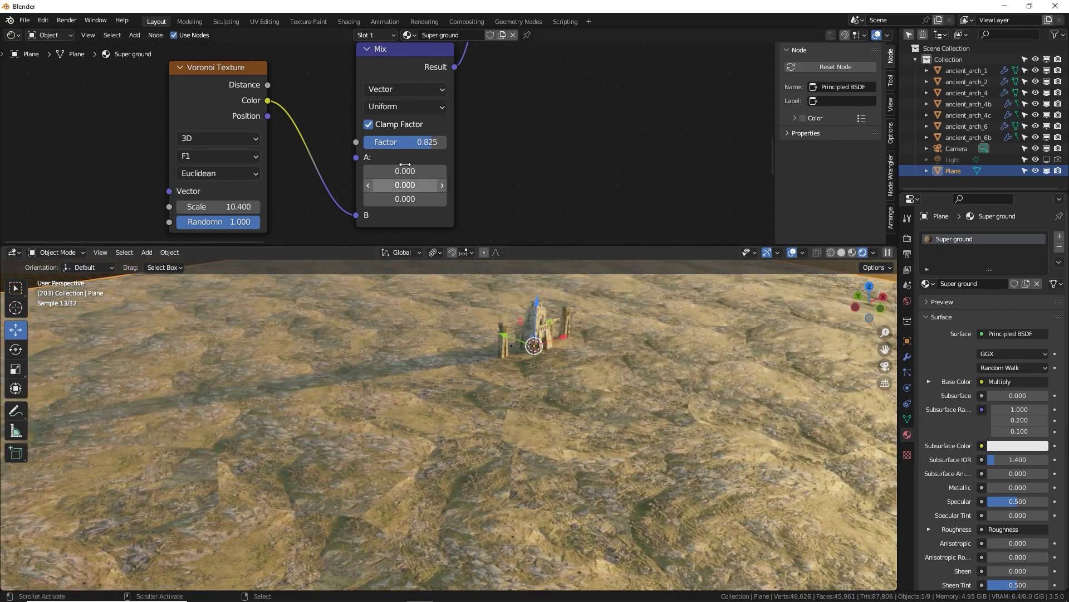
pyautogui.moveTo(399, 142); pyautogui.dragTo(415, 142)
pyautogui.click(258, 101)
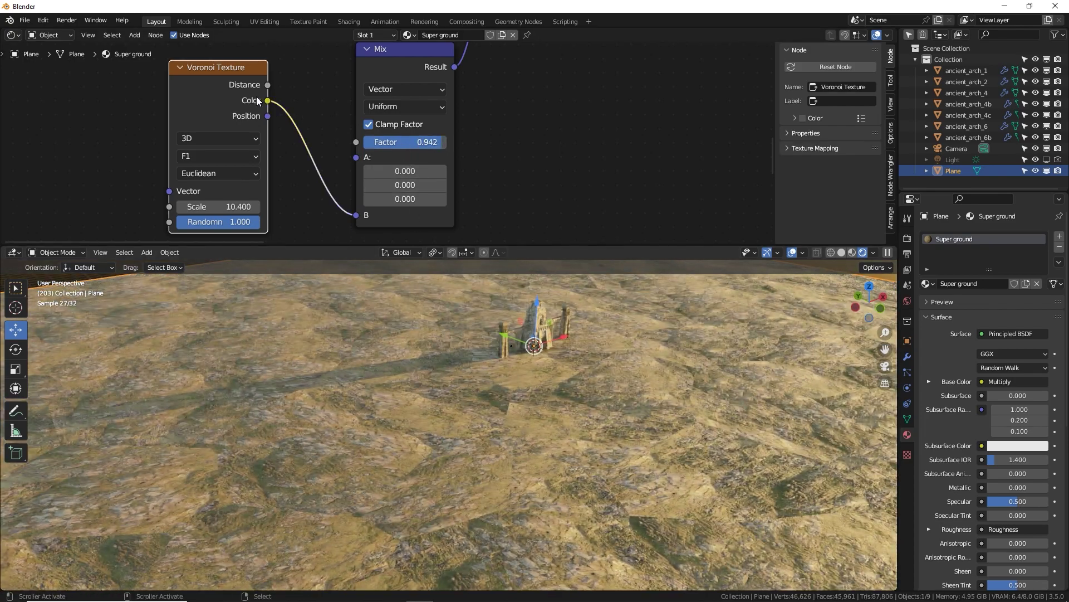
pyautogui.moveTo(367, 141); pyautogui.dragTo(401, 142)
pyautogui.moveTo(469, 336)
pyautogui.mouseDown(button='middle')
pyautogui.moveTo(540, 346)
pyautogui.moveTo(467, 366)
pyautogui.moveTo(472, 345)
pyautogui.mouseUp(button='middle')
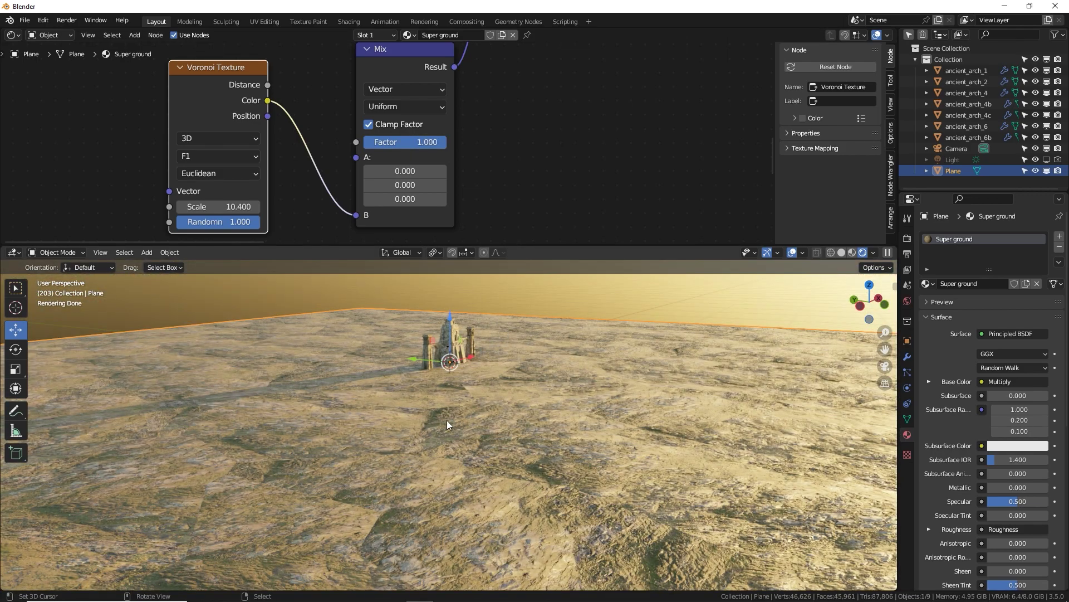
# Step: Examine the ground up close along the borders between the differently rotated texture patches
pyautogui.moveTo(381, 509); pyautogui.dragTo(433, 410, button='middle')
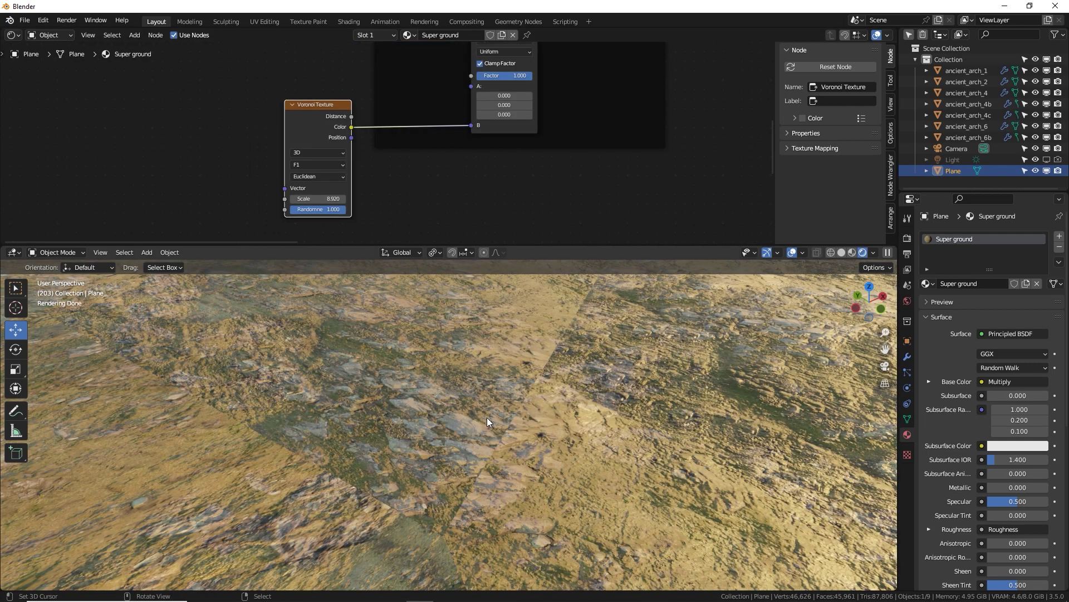
pyautogui.scroll(3, 487, 416)
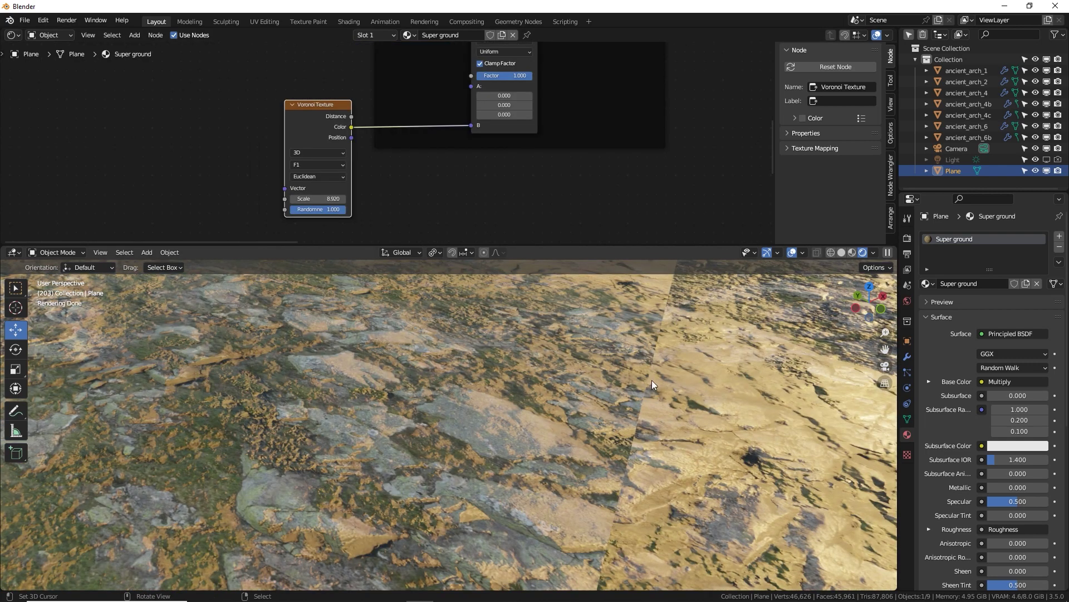
pyautogui.scroll(-4, 635, 452)
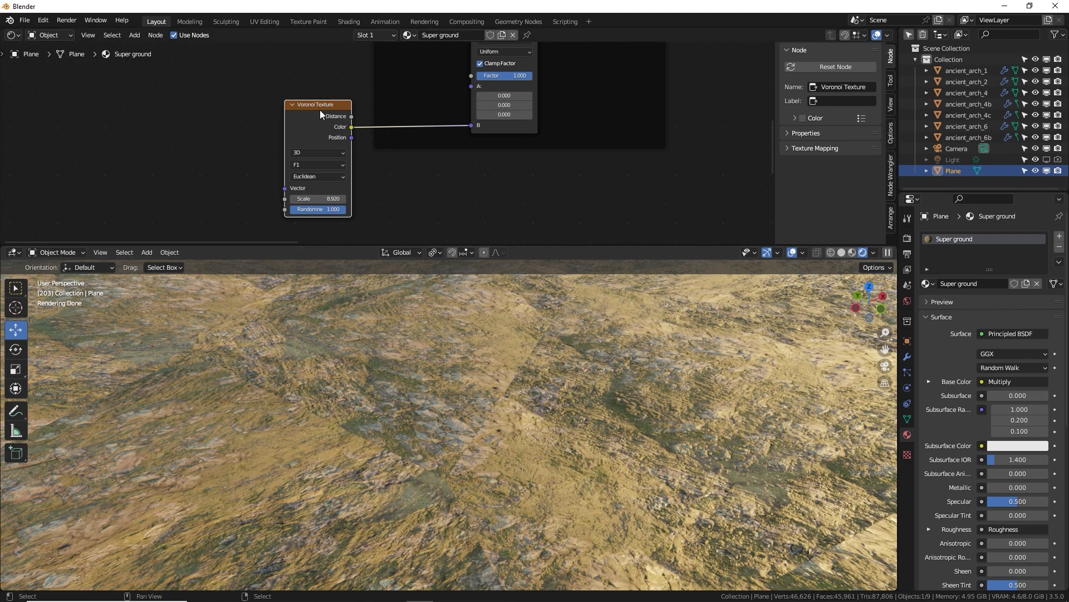
# Step: Adjust the positions of the Voronoi Texture and Mapping nodes, leaving free space ahead of the Voronoi Texture's inputs
pyautogui.moveTo(321, 110); pyautogui.dragTo(269, 116)
pyautogui.moveTo(382, 82); pyautogui.dragTo(222, 210, button='middle')
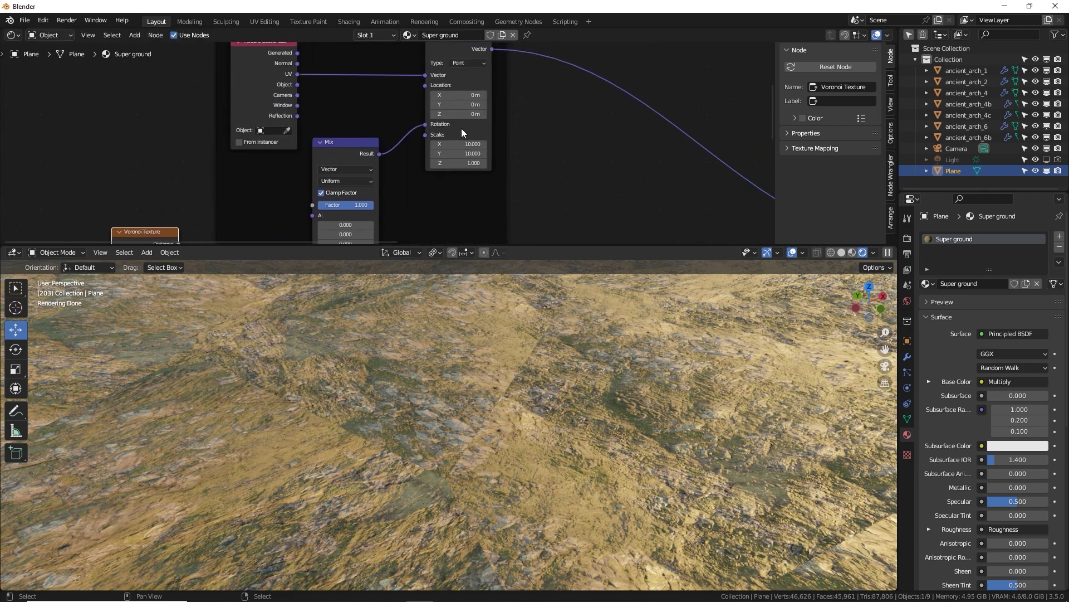
pyautogui.moveTo(462, 133); pyautogui.dragTo(443, 127)
pyautogui.moveTo(672, 186); pyautogui.dragTo(398, 102, button='middle')
pyautogui.moveTo(71, 165); pyautogui.dragTo(421, 109, button='middle')
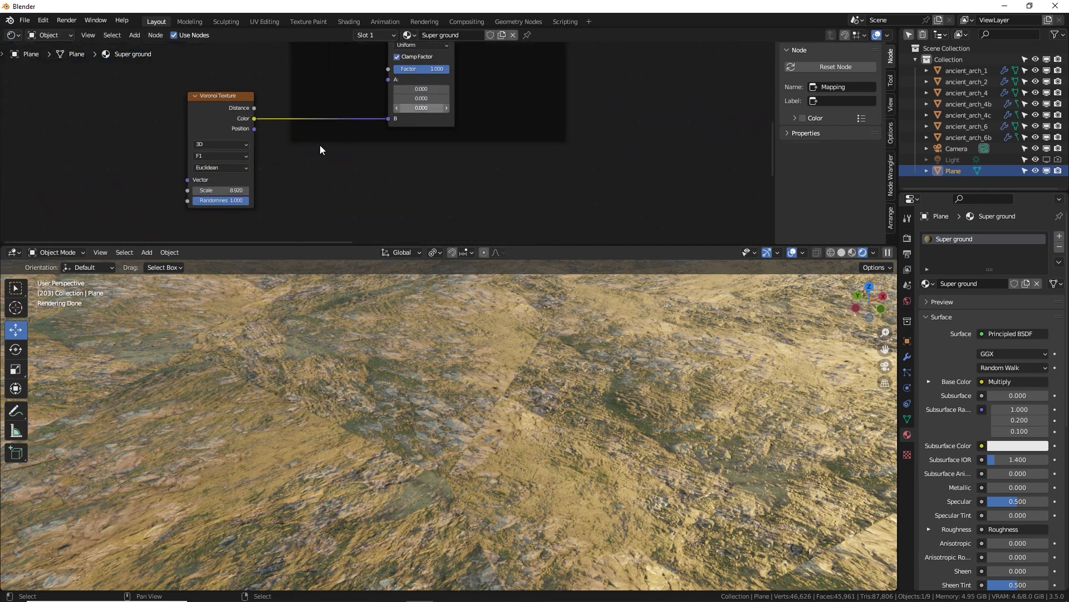
pyautogui.moveTo(320, 145); pyautogui.dragTo(520, 138, button='middle')
pyautogui.click(424, 108)
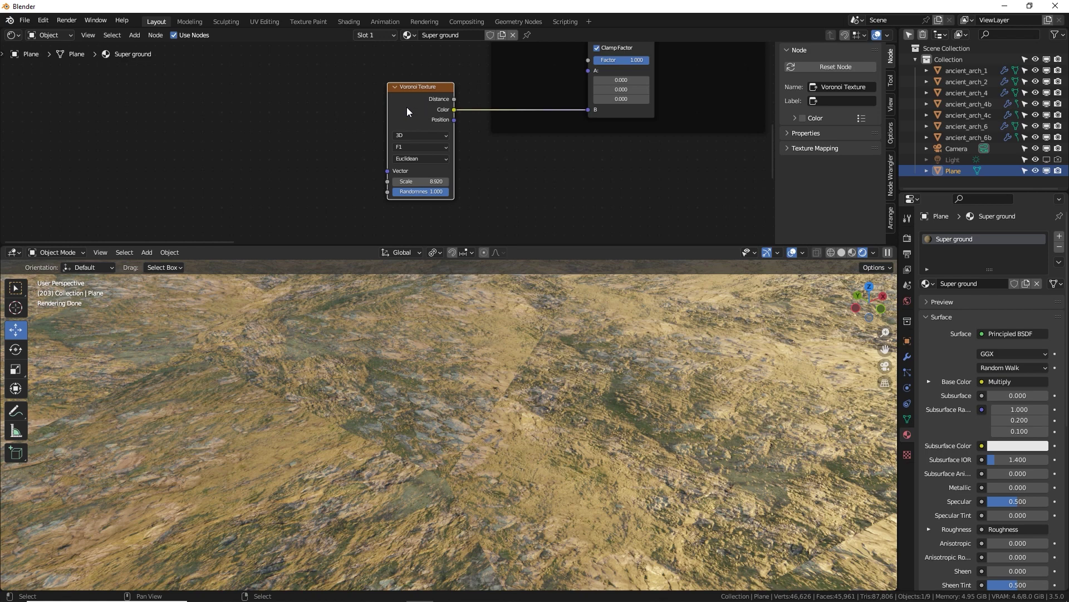
pyautogui.moveTo(418, 108); pyautogui.dragTo(444, 108)
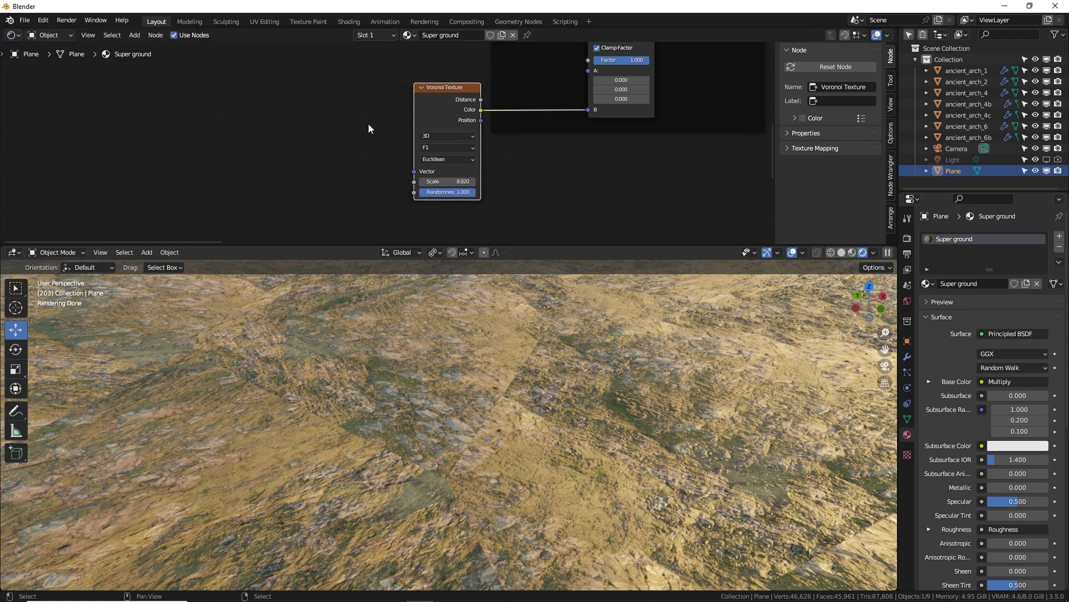
# Step: Duplicate the vector Mix node and place the copy ahead of the Voronoi Texture node
pyautogui.scroll(-1, 368, 126)
pyautogui.moveTo(369, 139); pyautogui.dragTo(411, 120, button='middle')
pyautogui.moveTo(558, 55); pyautogui.dragTo(488, 121, button='middle')
pyautogui.click(547, 78)
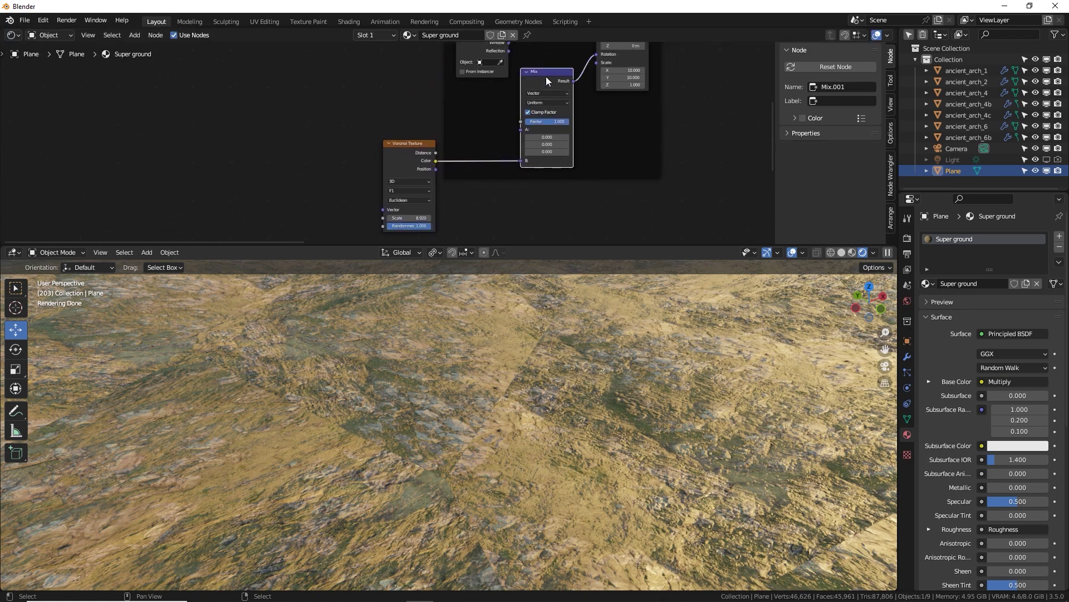
pyautogui.hotkey('shift', 'd')
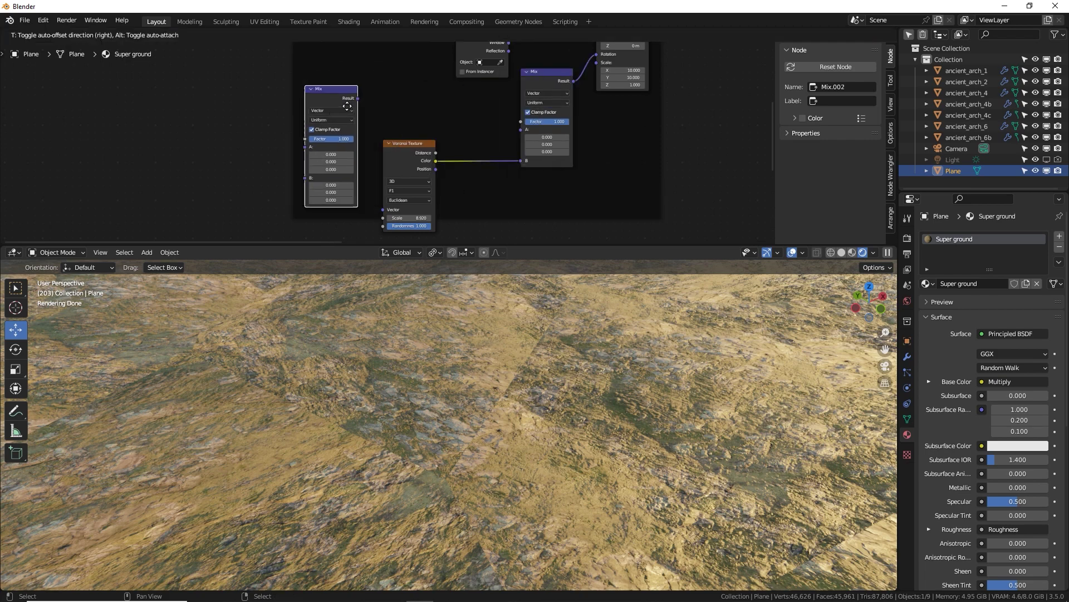
pyautogui.click(365, 142)
# Step: Delete the frame surrounding the Mapping and Mix nodes, keeping the nodes themselves
pyautogui.click(297, 120)
pyautogui.moveTo(297, 120); pyautogui.dragTo(313, 71, button='middle')
pyautogui.press('x')
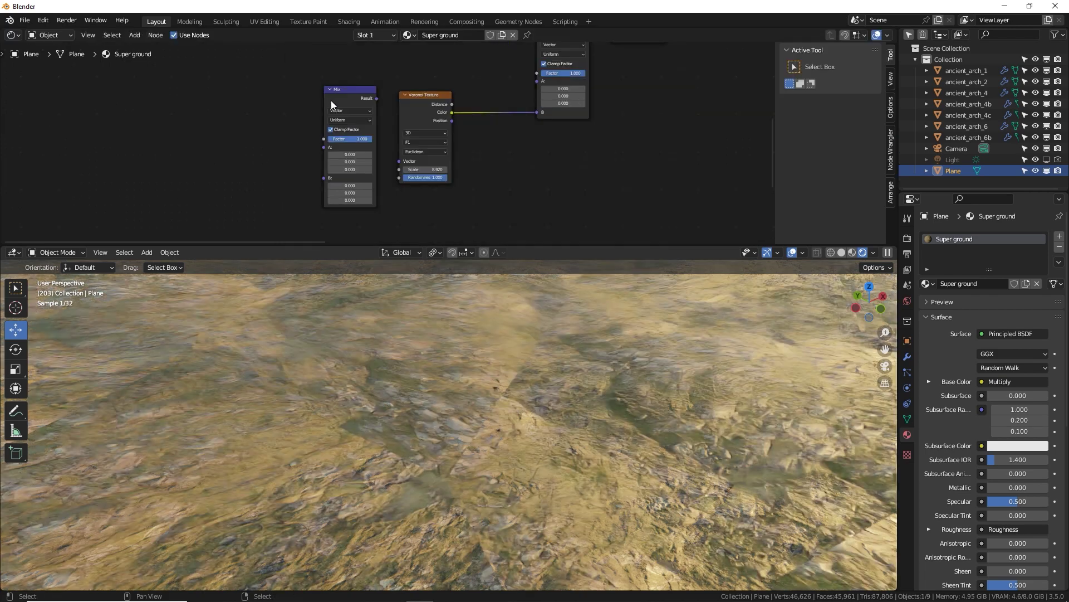
# Step: Connect the duplicated Mix node's Result to the Voronoi Texture's Vector input and adjust the Mix node's position
pyautogui.click(366, 98)
pyautogui.moveTo(375, 101); pyautogui.dragTo(389, 90, button='middle')
pyautogui.scroll(1, 389, 90)
pyautogui.moveTo(365, 82); pyautogui.dragTo(427, 146)
pyautogui.moveTo(397, 96); pyautogui.dragTo(397, 96)
pyautogui.moveTo(384, 89); pyautogui.dragTo(378, 84)
# Step: Add a Noise Texture node ahead of the duplicated Mix node and connect its Fac output to B
pyautogui.hotkey('shift', 'a')
pyautogui.click(260, 138)
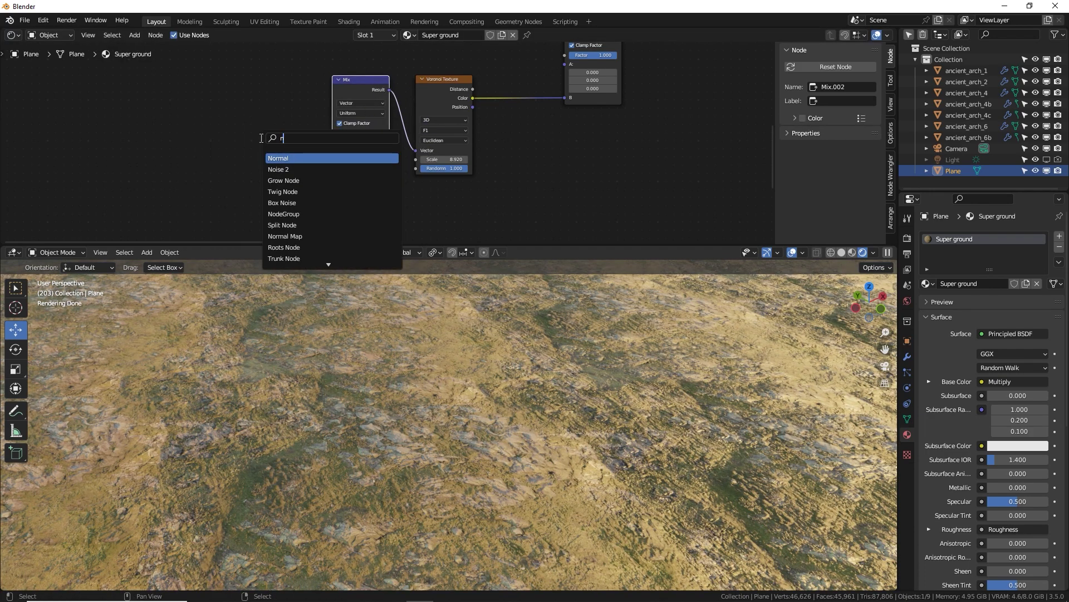
pyautogui.write('noise')
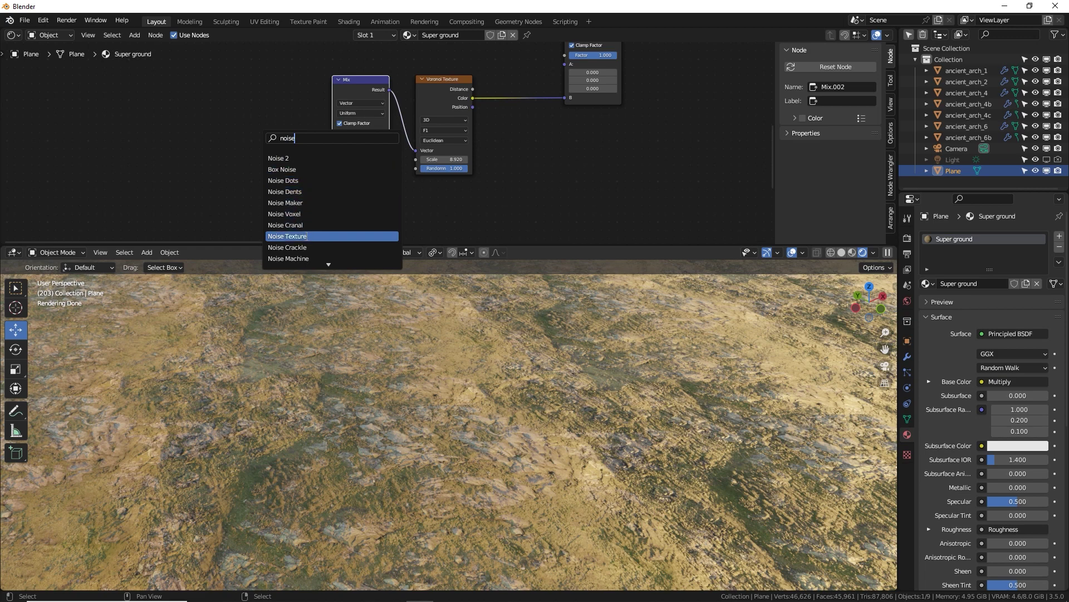
pyautogui.click(278, 236)
pyautogui.click(274, 229)
pyautogui.moveTo(286, 123); pyautogui.dragTo(333, 176)
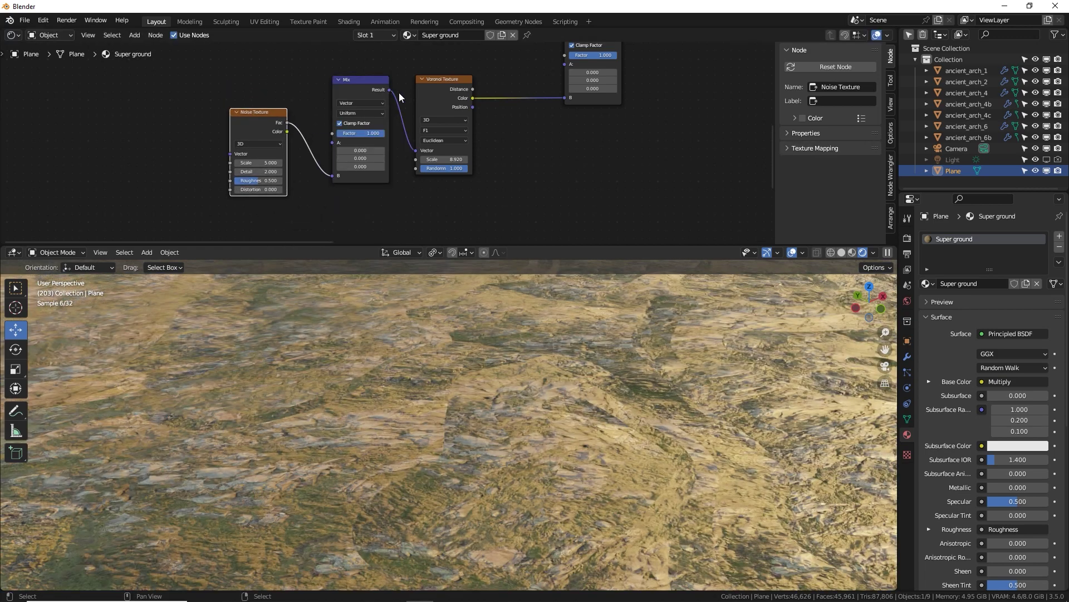
# Step: Move the Noise Texture node lower and the Texture Coordinate node far away from the Mapping node
pyautogui.moveTo(378, 112); pyautogui.dragTo(373, 157, button='middle')
pyautogui.moveTo(265, 168); pyautogui.dragTo(322, 205)
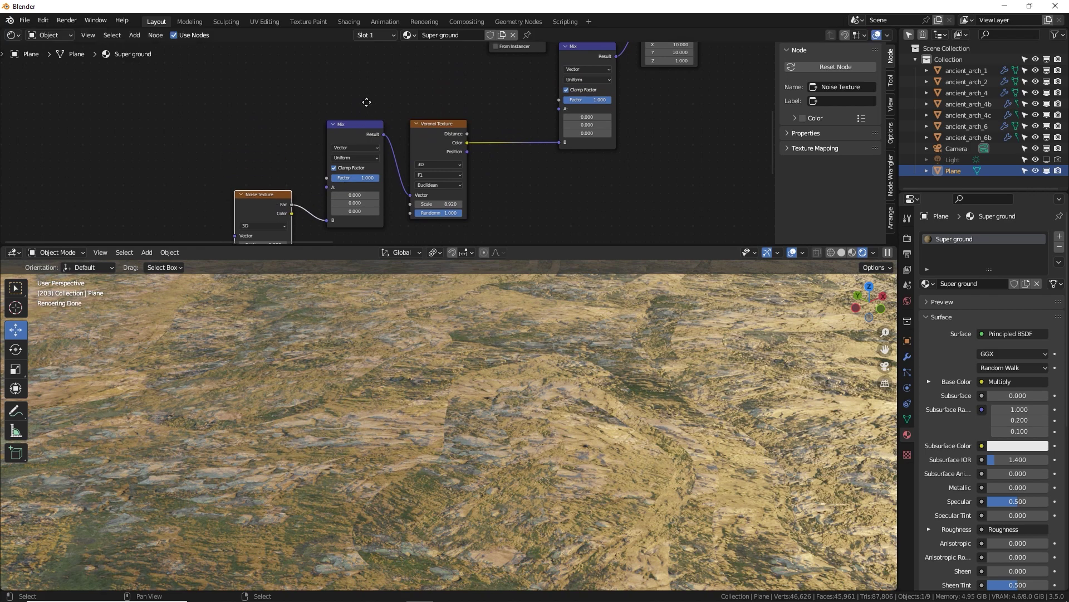
pyautogui.moveTo(367, 102); pyautogui.dragTo(295, 81, button='middle')
pyautogui.moveTo(449, 126); pyautogui.dragTo(174, 126)
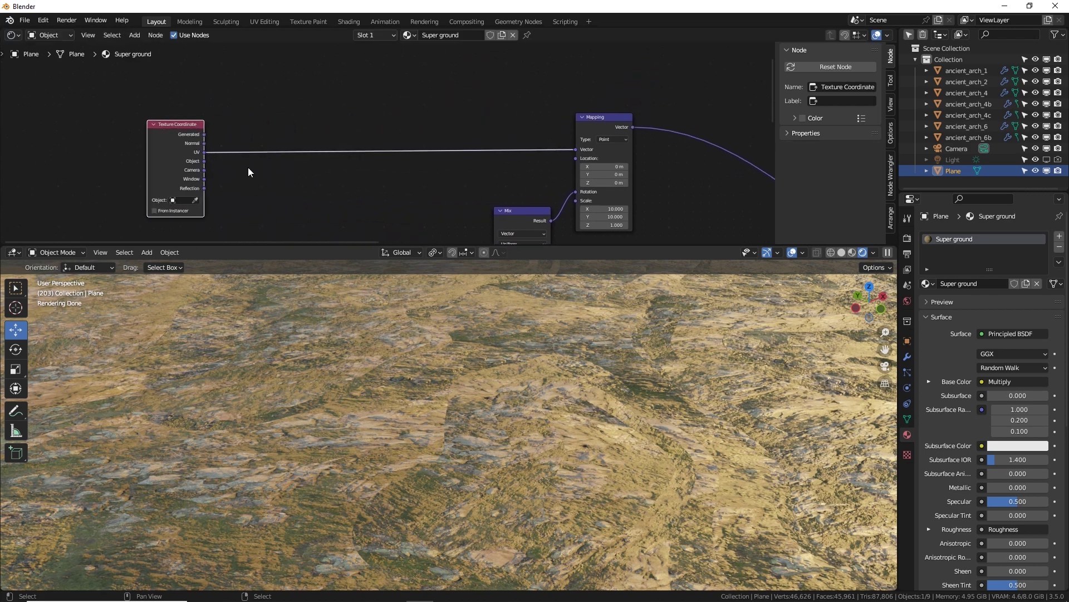
# Step: Connect the Texture Coordinate node to the duplicated Mix node's A input and bring the Noise Texture node closer
pyautogui.scroll(2, 248, 171)
pyautogui.moveTo(196, 57); pyautogui.dragTo(283, 186)
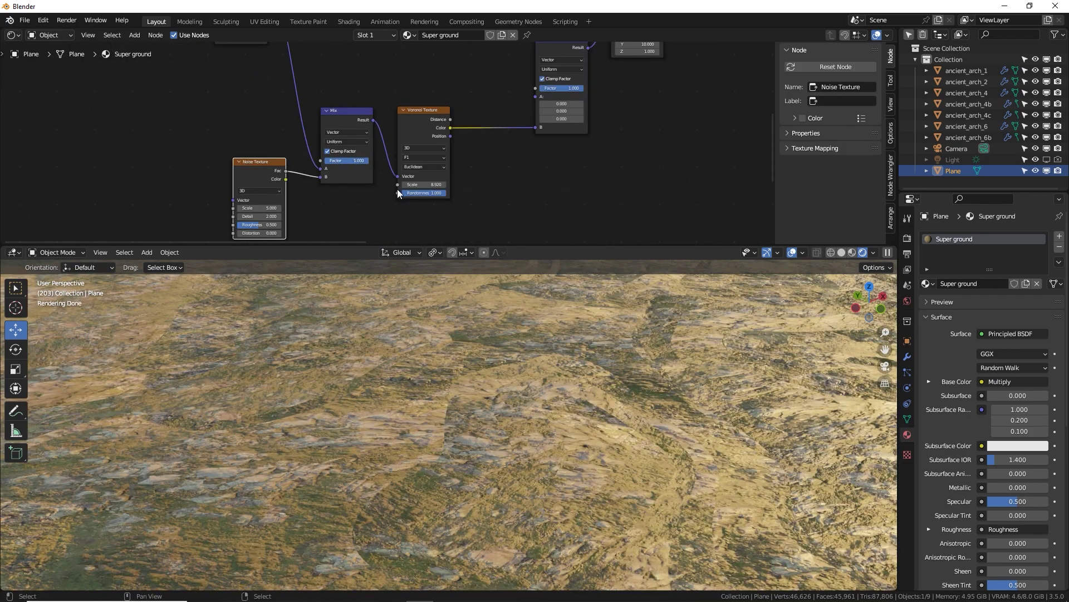
pyautogui.moveTo(265, 168); pyautogui.dragTo(277, 157)
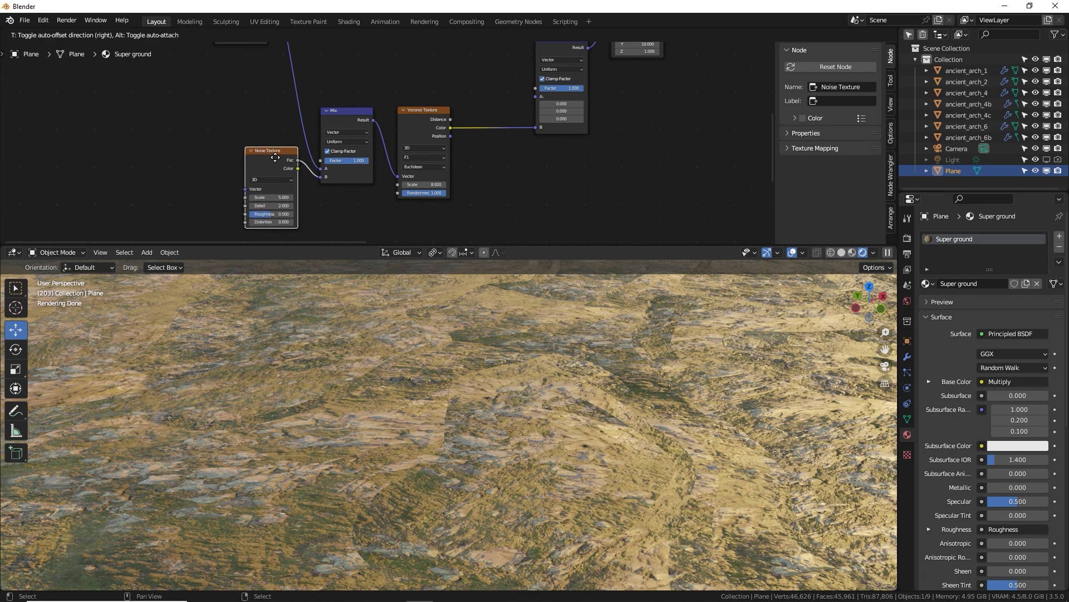
# Step: Preview the Voronoi Texture's output on the plane and try a lower Factor on the duplicated Mix node
pyautogui.click(424, 121)
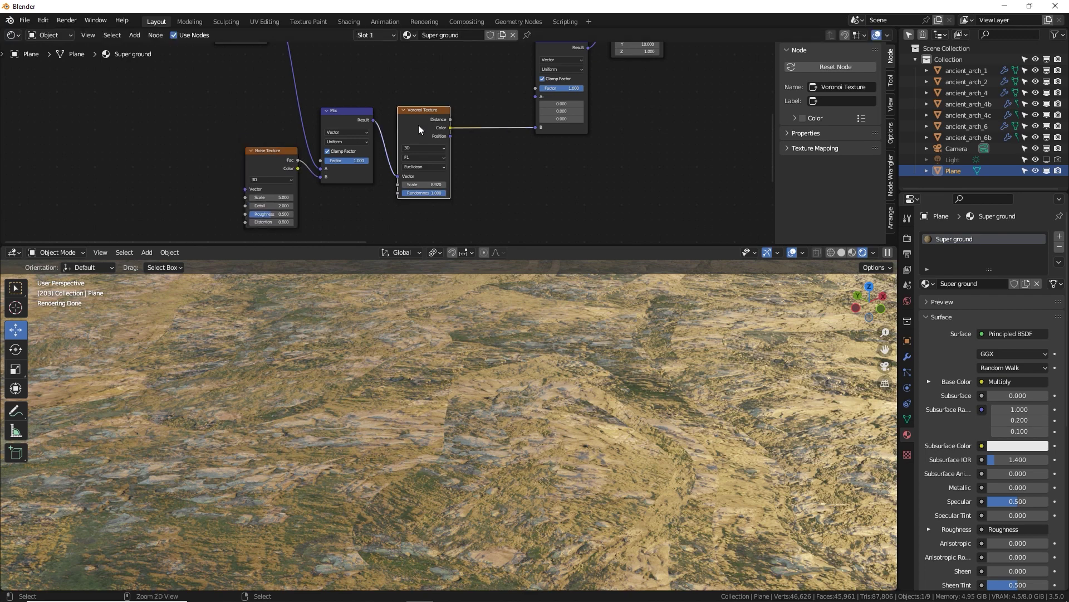
pyautogui.keyDown('ctrl'); pyautogui.keyDown('shift'); pyautogui.click(418, 127); pyautogui.keyUp('shift'); pyautogui.keyUp('ctrl')
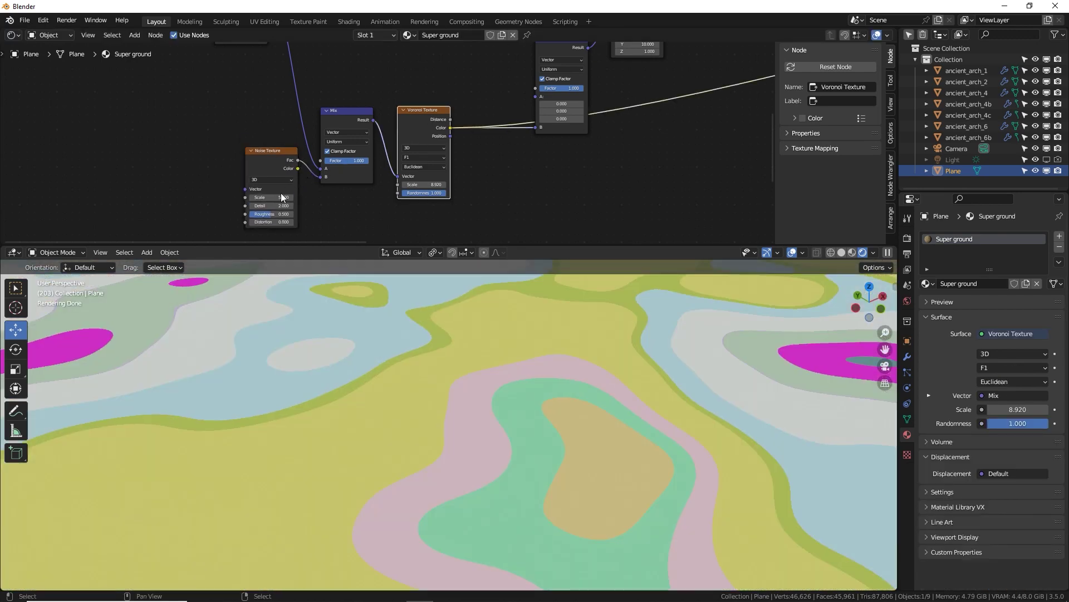
pyautogui.scroll(-3, 402, 313)
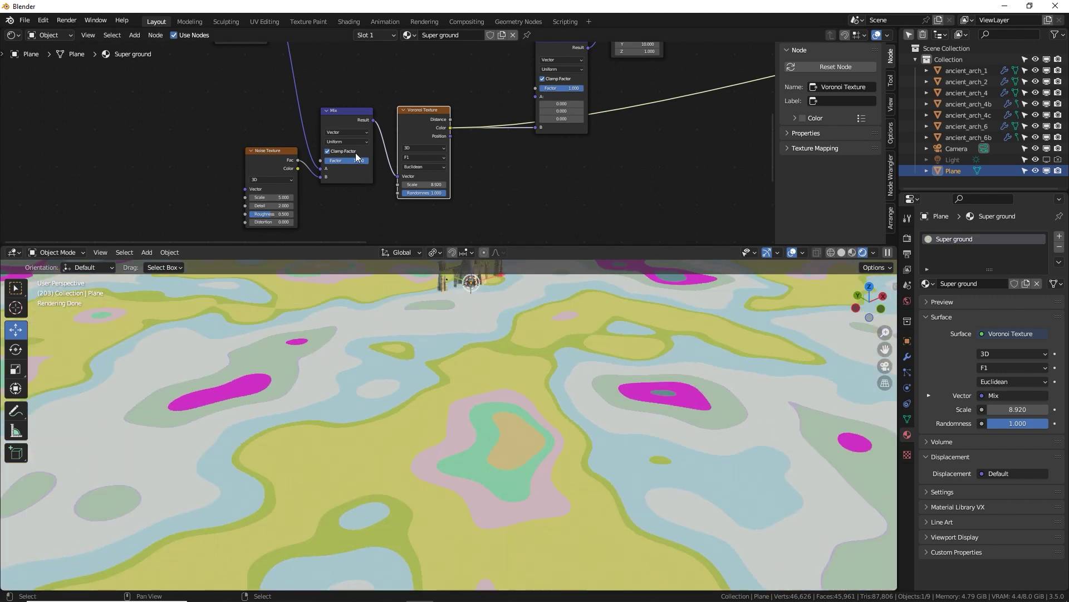
pyautogui.moveTo(362, 160)
pyautogui.mouseDown()
pyautogui.moveTo(325, 160)
pyautogui.moveTo(379, 164)
pyautogui.mouseUp()
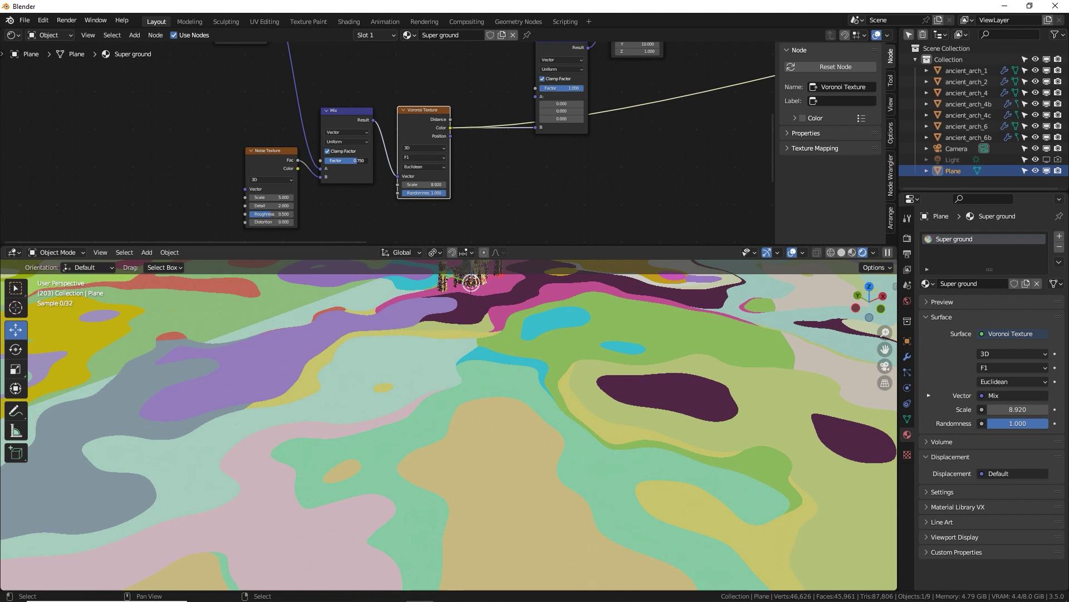
# Step: Set the Noise Texture's Scale to 500 and inspect the resulting pattern on the plane
pyautogui.click(278, 171)
pyautogui.moveTo(366, 142); pyautogui.dragTo(441, 101, button='middle')
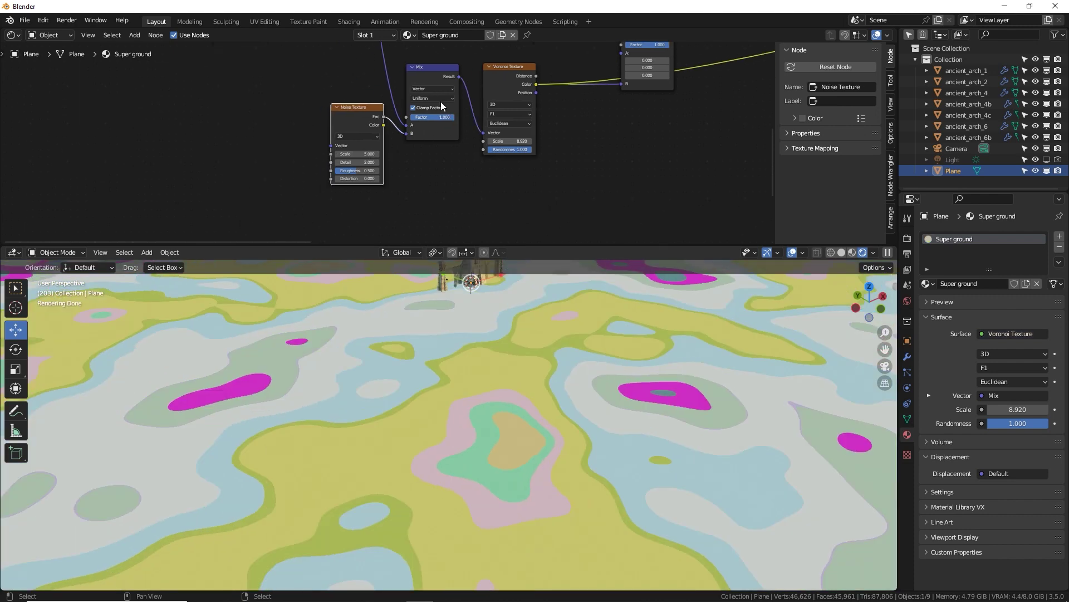
pyautogui.scroll(3, 440, 102)
pyautogui.doubleClick(341, 156)
pyautogui.write('500')
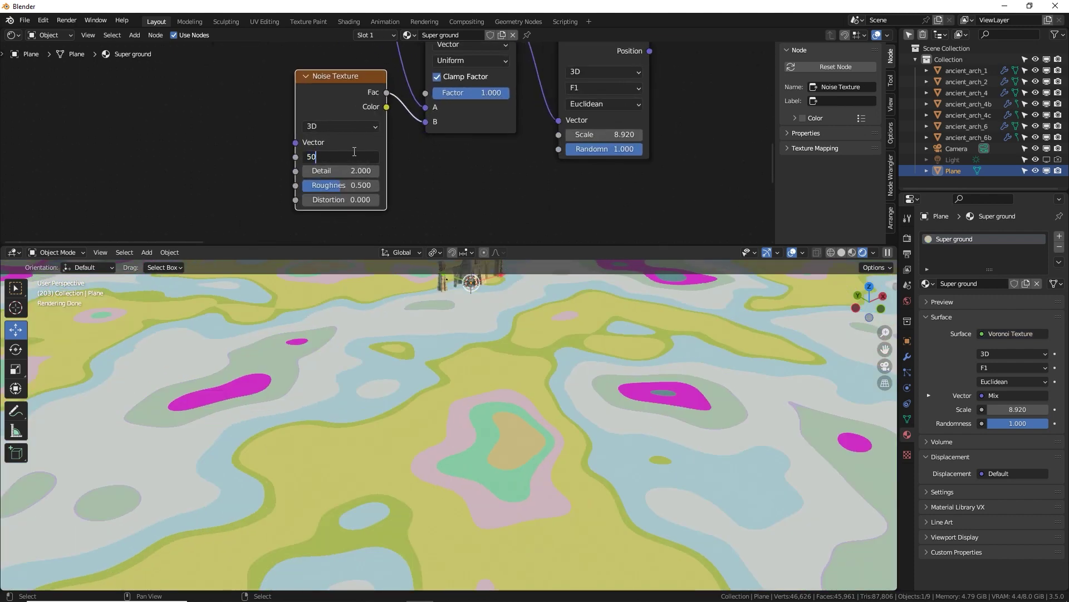
pyautogui.press('Return')
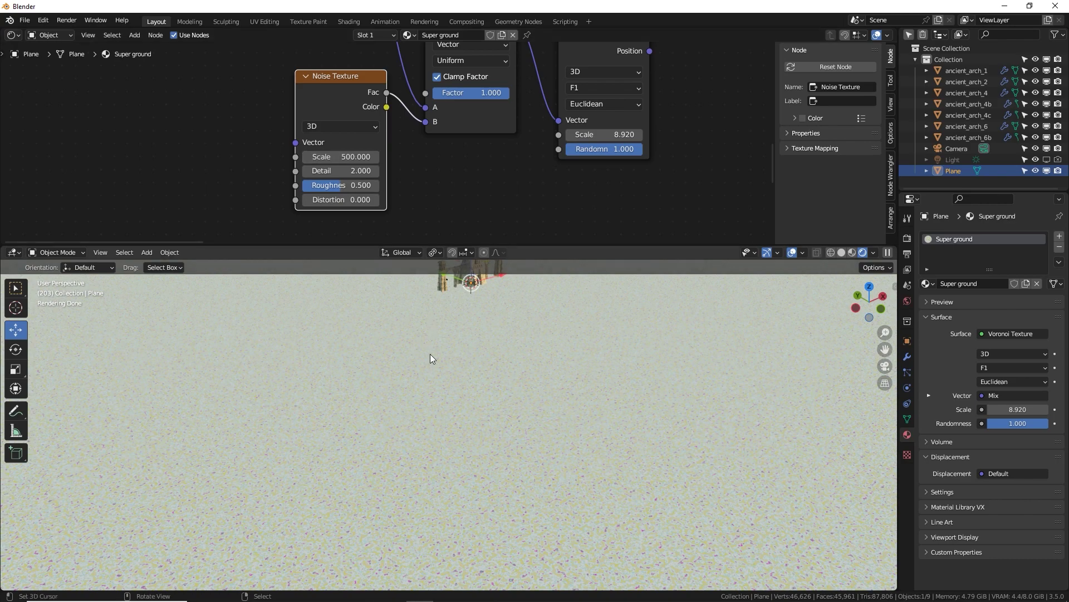
pyautogui.moveTo(519, 133); pyautogui.dragTo(453, 166, button='middle')
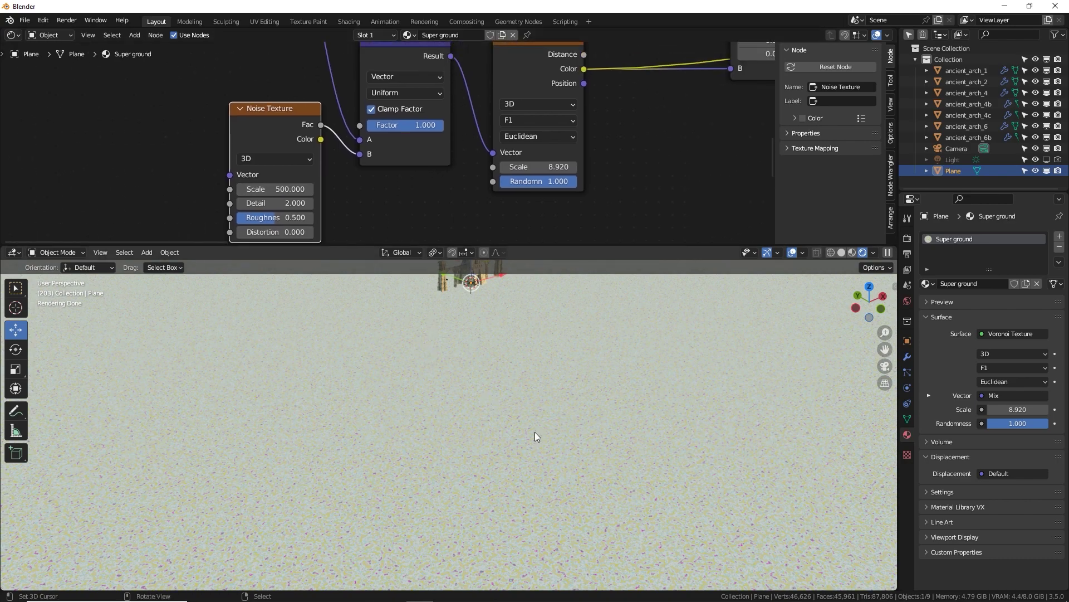
pyautogui.keyDown('shift'); pyautogui.moveTo(525, 400); pyautogui.dragTo(559, 366, button='middle'); pyautogui.keyUp('shift')
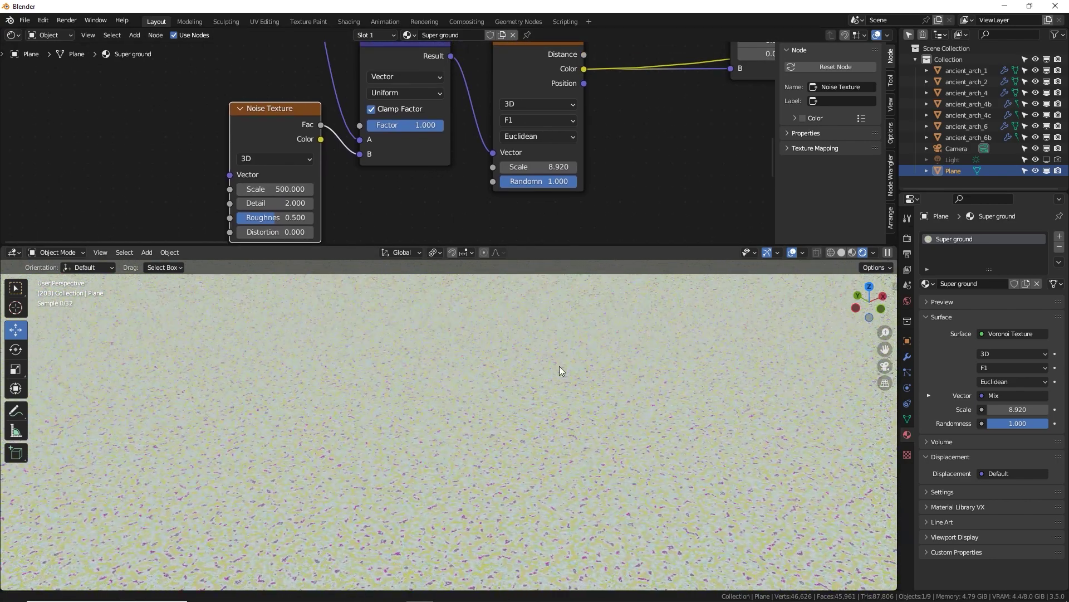
# Step: Restore the Principled BSDF as the material's output and lower the duplicated Mix node's Factor to 0.083
pyautogui.scroll(-6, 595, 121)
pyautogui.moveTo(633, 102); pyautogui.dragTo(513, 102, button='middle')
pyautogui.keyDown('ctrl'); pyautogui.keyDown('shift'); pyautogui.click(465, 129); pyautogui.keyUp('shift'); pyautogui.keyUp('ctrl')
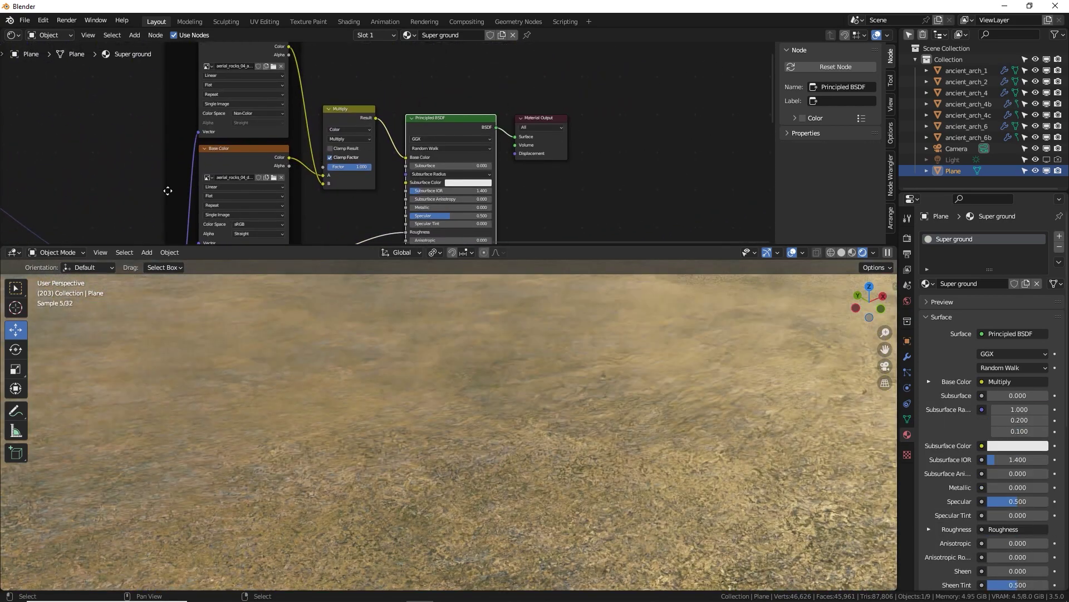
pyautogui.moveTo(175, 199); pyautogui.dragTo(240, 181, button='middle')
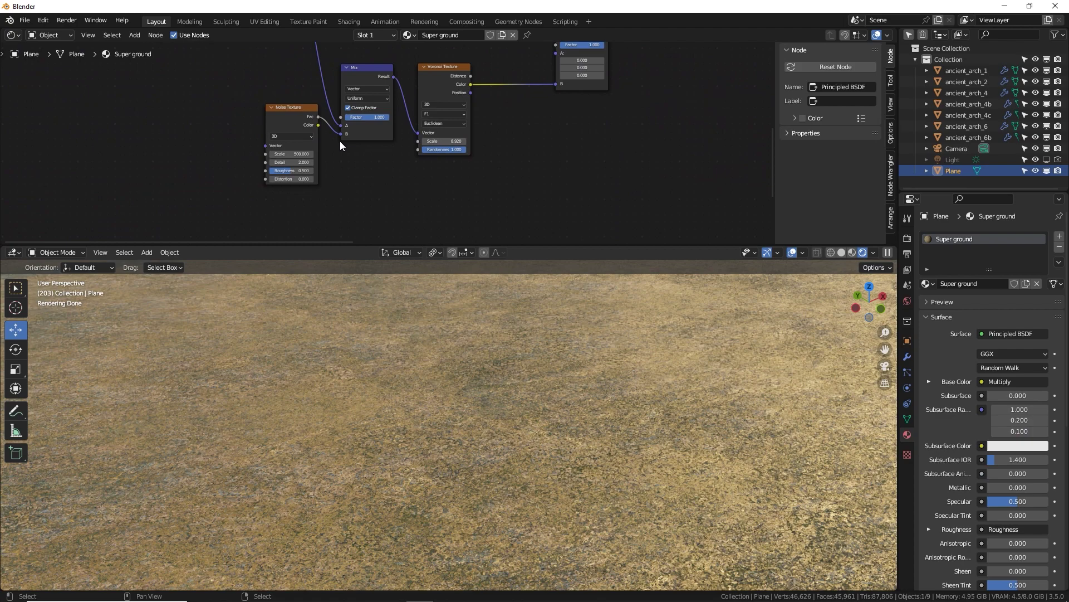
pyautogui.scroll(4, 341, 146)
pyautogui.moveTo(367, 149); pyautogui.dragTo(307, 154)
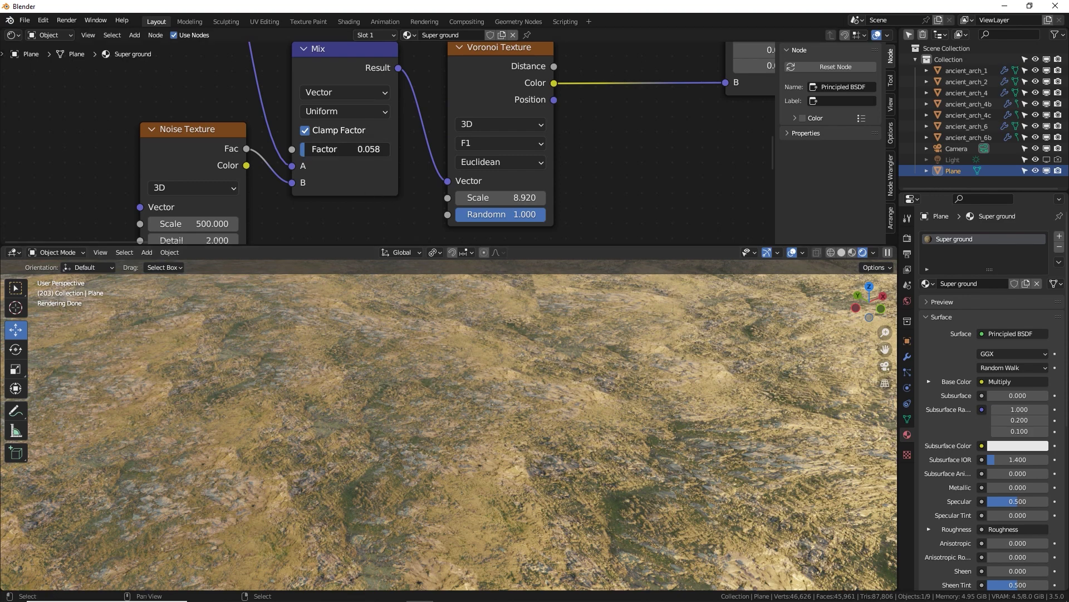
# Step: With the Voronoi Texture previewed, set the Mix Factor to 0.075 and the Noise Texture's Roughness to 0.733, Detail to 15 and Scale to 1000
pyautogui.keyDown('ctrl'); pyautogui.keyDown('shift'); pyautogui.click(500, 84); pyautogui.keyUp('shift'); pyautogui.keyUp('ctrl')
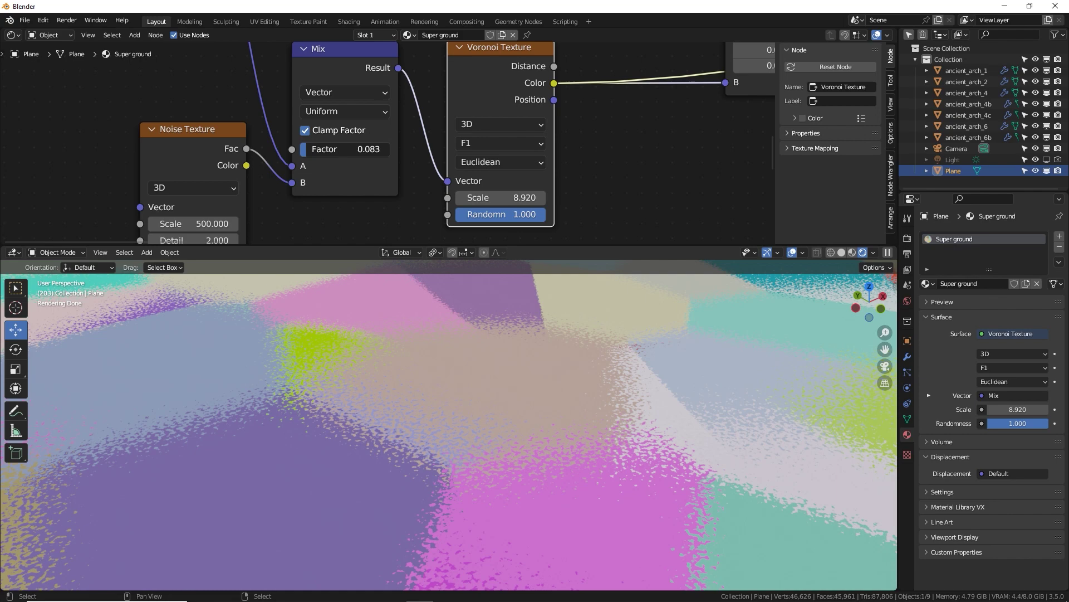
pyautogui.moveTo(308, 150); pyautogui.dragTo(307, 149)
pyautogui.moveTo(246, 231); pyautogui.dragTo(302, 157, button='middle')
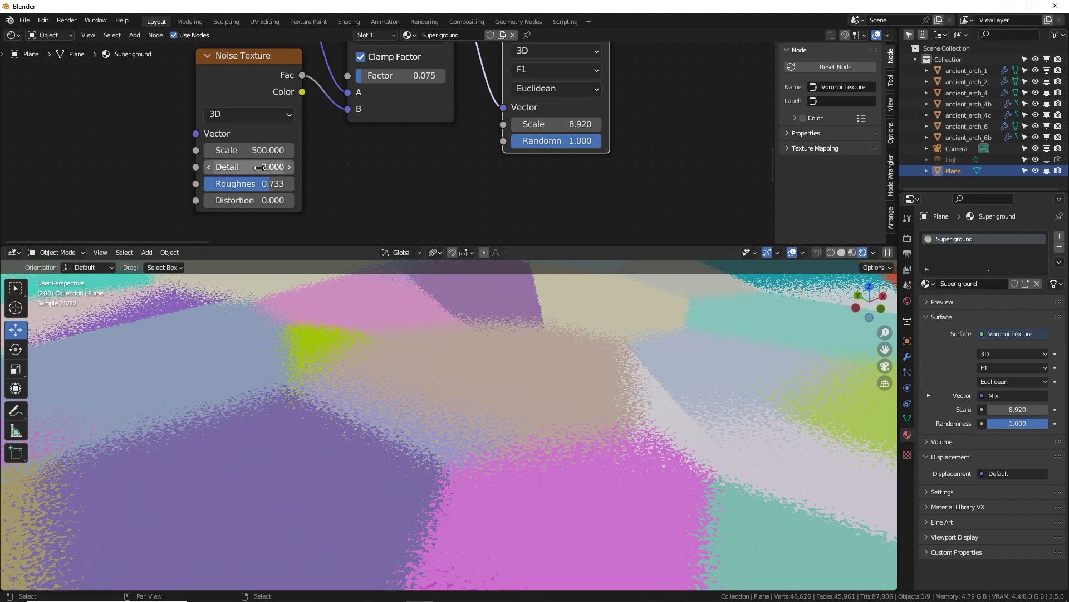
pyautogui.moveTo(259, 167); pyautogui.dragTo(268, 168)
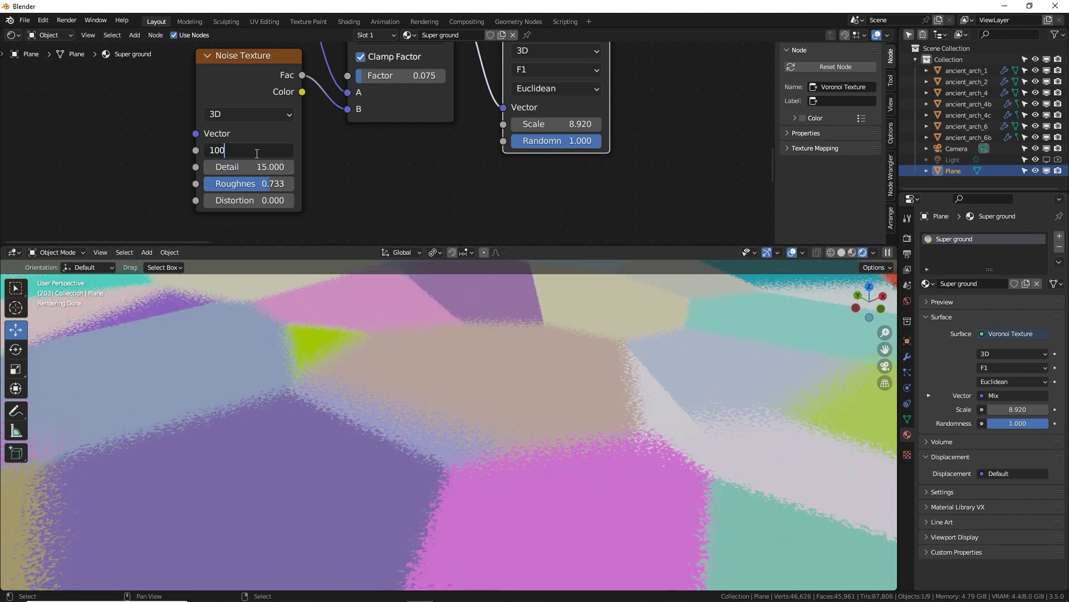
pyautogui.press('Return')
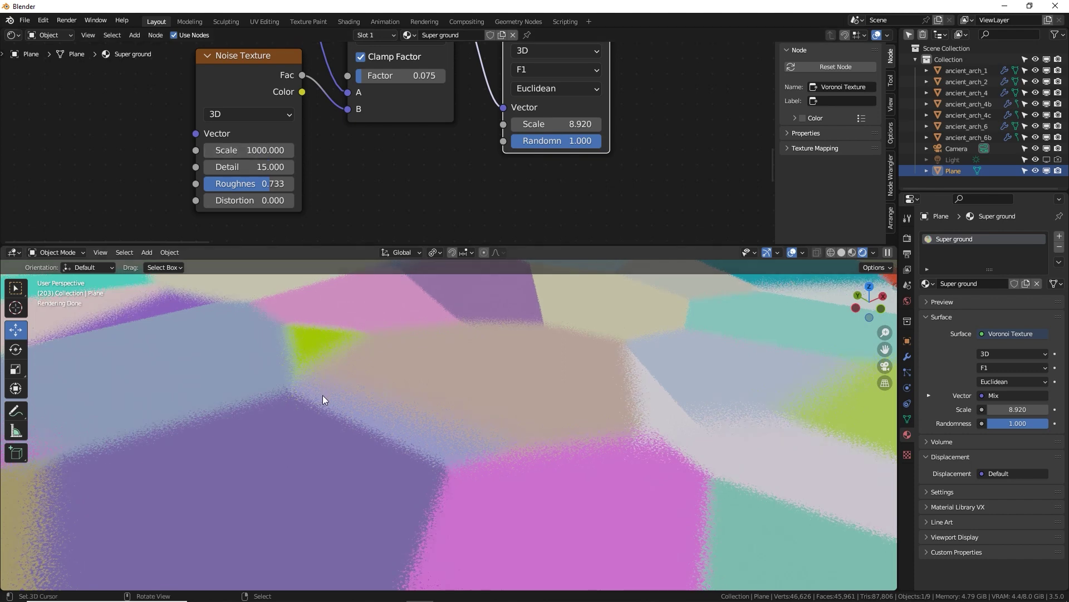
pyautogui.scroll(2, 322, 395)
pyautogui.scroll(-2, 275, 318)
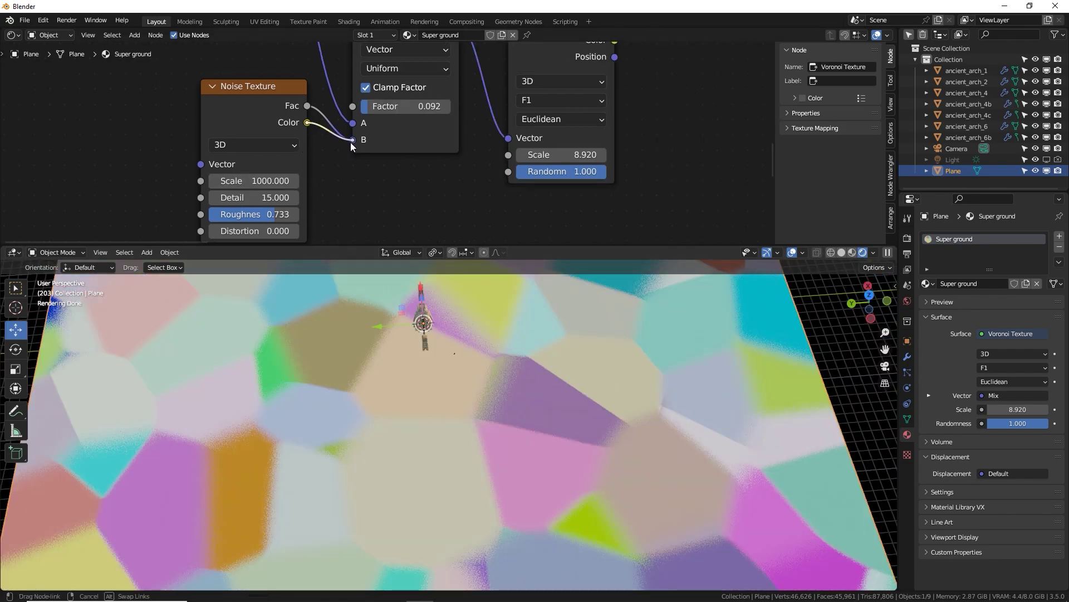
# Step: Connect the Noise Texture's Color output to the duplicated Mix node's B input and raise the Mix Factor to 0.133
pyautogui.moveTo(351, 143); pyautogui.dragTo(351, 143)
pyautogui.moveTo(275, 106)
pyautogui.mouseDown()
pyautogui.moveTo(248, 123)
pyautogui.moveTo(272, 108)
pyautogui.mouseUp()
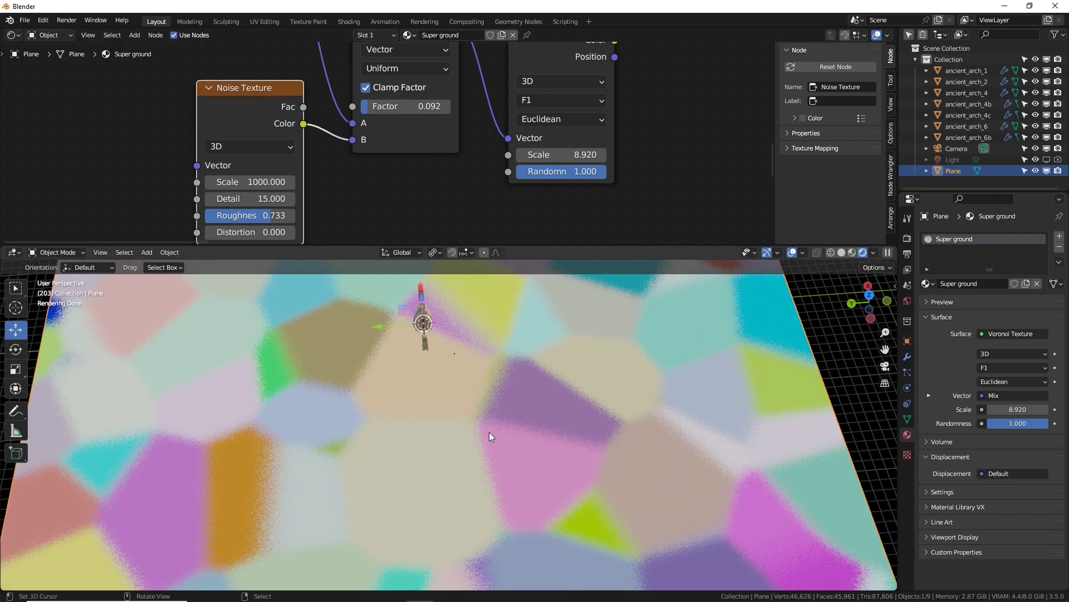
pyautogui.keyDown('shift'); pyautogui.moveTo(489, 432); pyautogui.dragTo(465, 417, button='middle'); pyautogui.keyUp('shift')
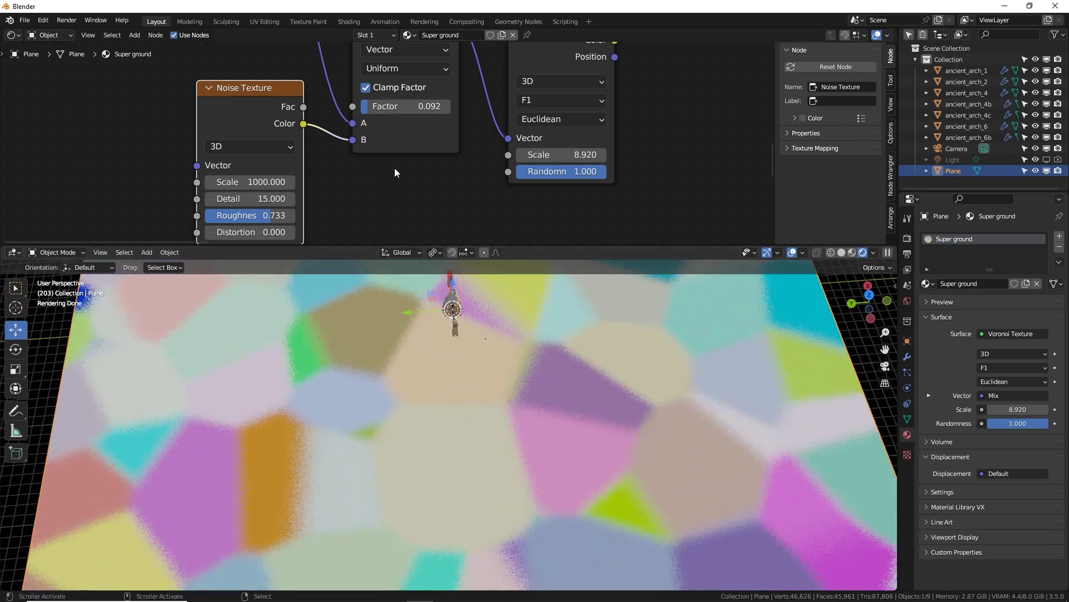
pyautogui.moveTo(407, 106); pyautogui.dragTo(409, 106)
pyautogui.scroll(-3, 439, 127)
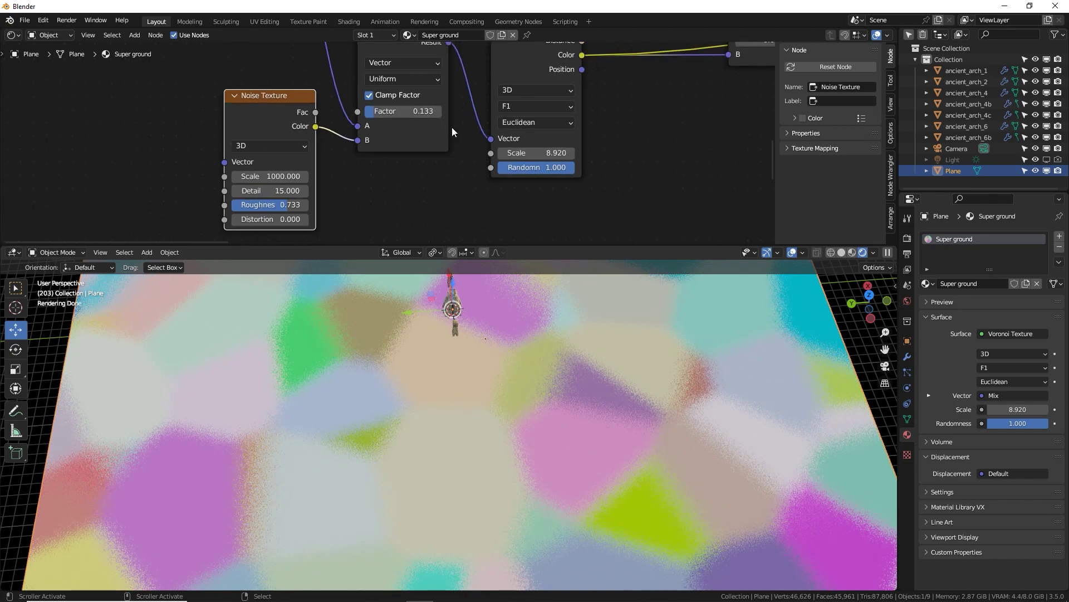
# Step: Hide the node editor's sidebar and reconnect the Principled BSDF to the material's output
pyautogui.moveTo(592, 105); pyautogui.dragTo(96, 213, button='middle')
pyautogui.press('n')
pyautogui.moveTo(312, 195); pyautogui.dragTo(176, 176, button='middle')
pyautogui.keyDown('ctrl'); pyautogui.keyDown('shift'); pyautogui.click(525, 65); pyautogui.keyUp('shift'); pyautogui.keyUp('ctrl')
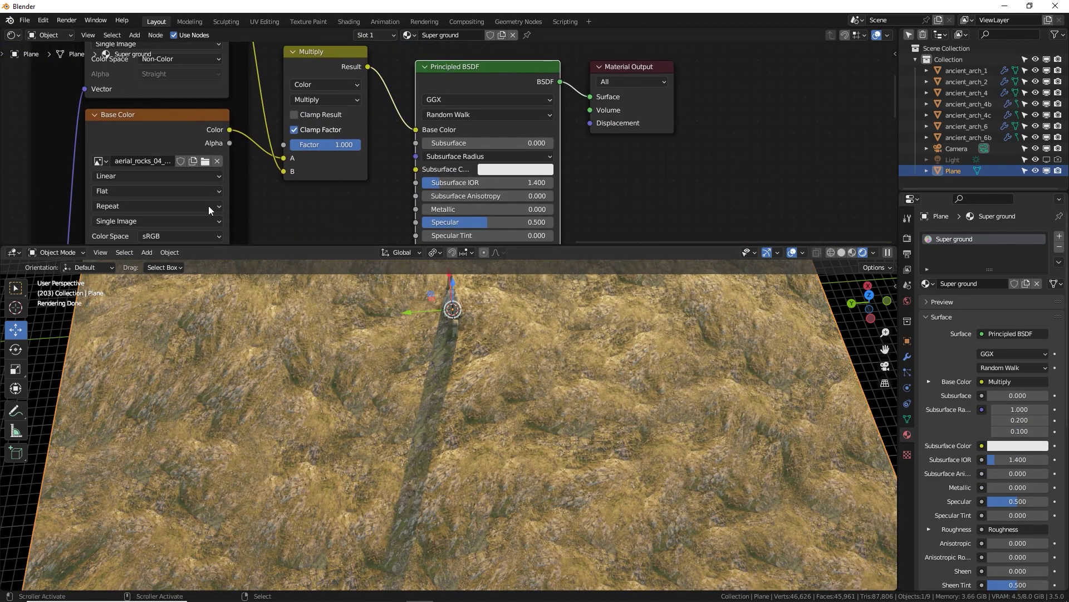
# Step: Lower the duplicated Mix node's Factor to 0.067 and shift the Noise Texture node farther from it
pyautogui.moveTo(209, 211); pyautogui.dragTo(264, 206, button='middle')
pyautogui.moveTo(178, 183); pyautogui.dragTo(596, 113, button='middle')
pyautogui.scroll(2, 557, 430)
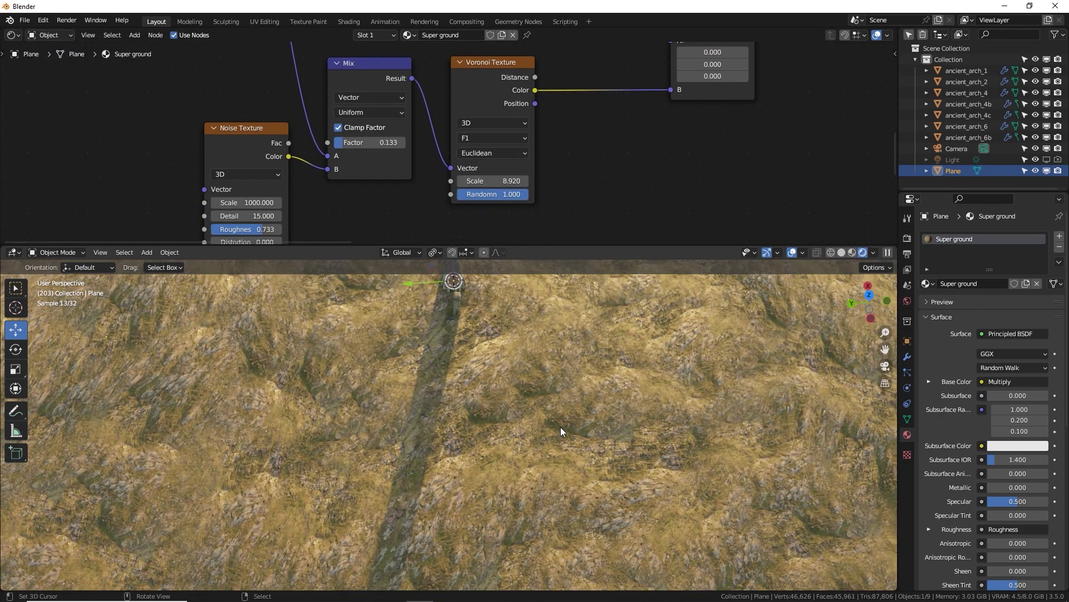
pyautogui.moveTo(405, 206); pyautogui.dragTo(418, 186, button='middle')
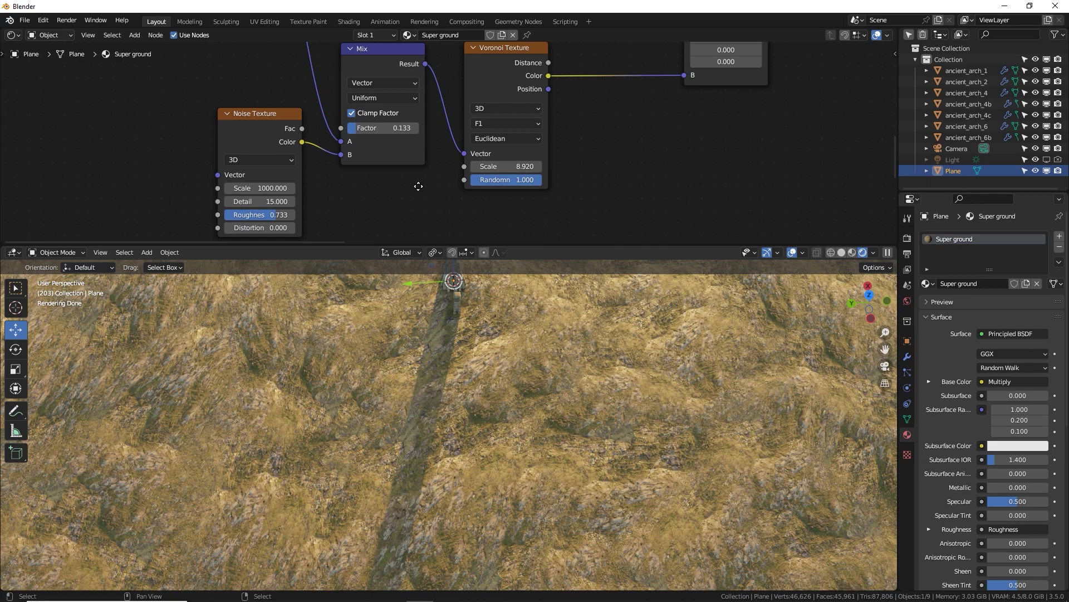
pyautogui.moveTo(357, 128)
pyautogui.mouseDown()
pyautogui.moveTo(348, 128)
pyautogui.moveTo(368, 128)
pyautogui.mouseUp()
pyautogui.moveTo(529, 405); pyautogui.dragTo(444, 370, button='middle')
pyautogui.keyDown('shift'); pyautogui.moveTo(493, 394); pyautogui.dragTo(435, 457, button='middle'); pyautogui.keyUp('shift')
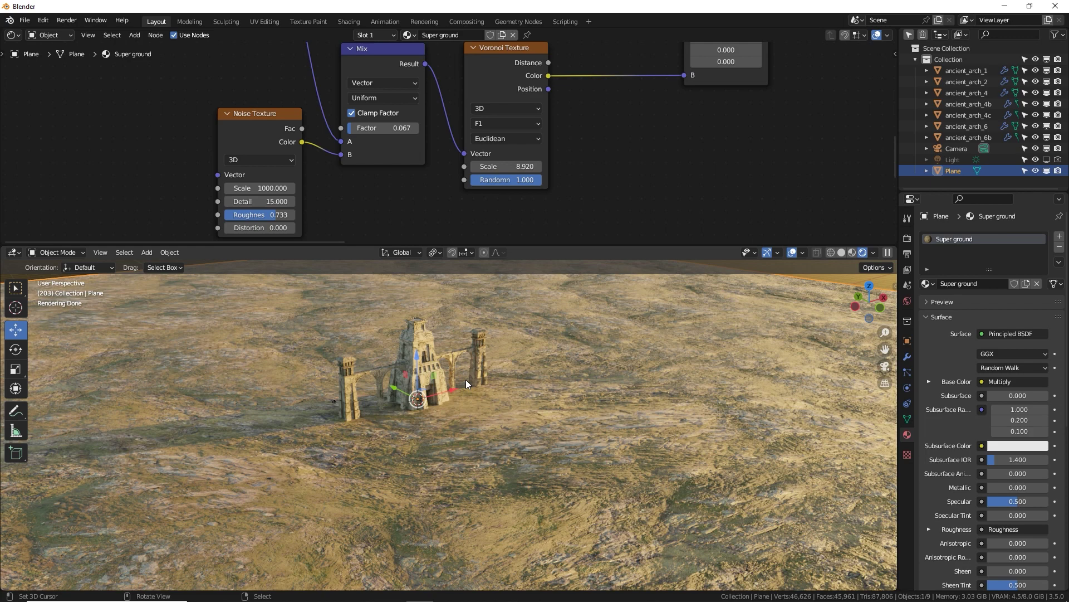
pyautogui.moveTo(269, 130)
pyautogui.mouseDown()
pyautogui.moveTo(248, 144)
pyautogui.moveTo(261, 142)
pyautogui.mouseUp()
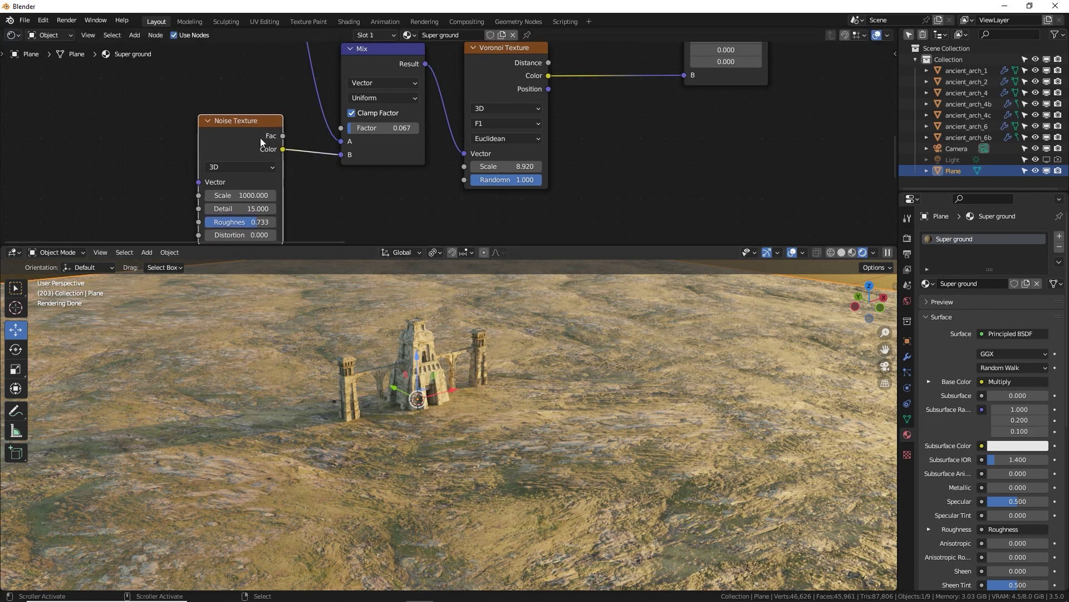
pyautogui.moveTo(411, 138); pyautogui.dragTo(343, 148, button='middle')
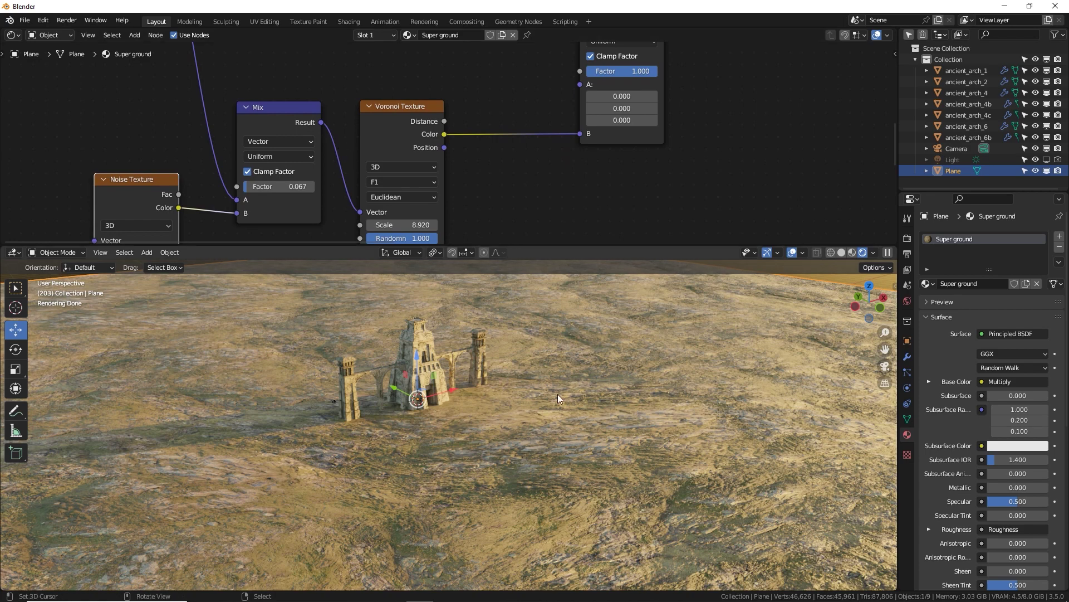
# Step: Set the Mapping node's Scale to 20 on X and Y and inspect the ground around the arches
pyautogui.moveTo(563, 390); pyautogui.dragTo(486, 352, button='middle')
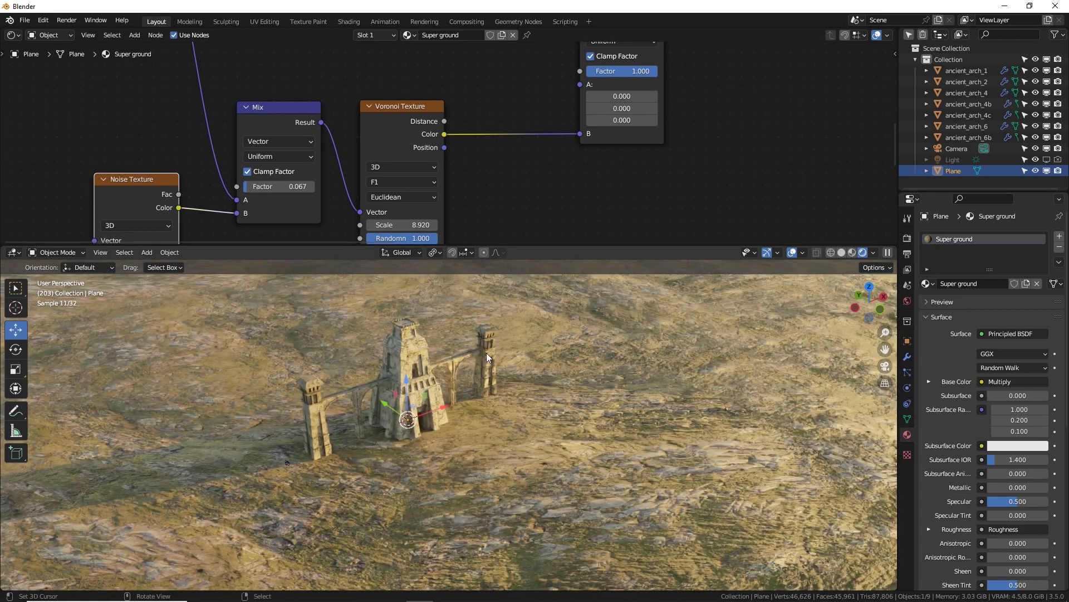
pyautogui.doubleClick(475, 157)
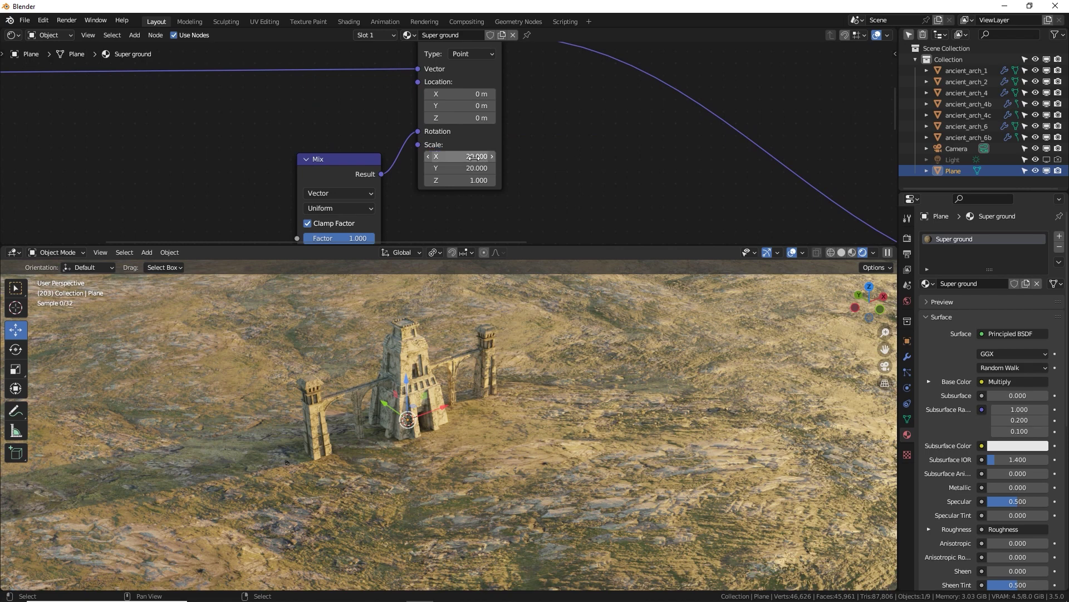
pyautogui.scroll(-3, 526, 396)
pyautogui.moveTo(531, 434); pyautogui.dragTo(477, 436, button='middle')
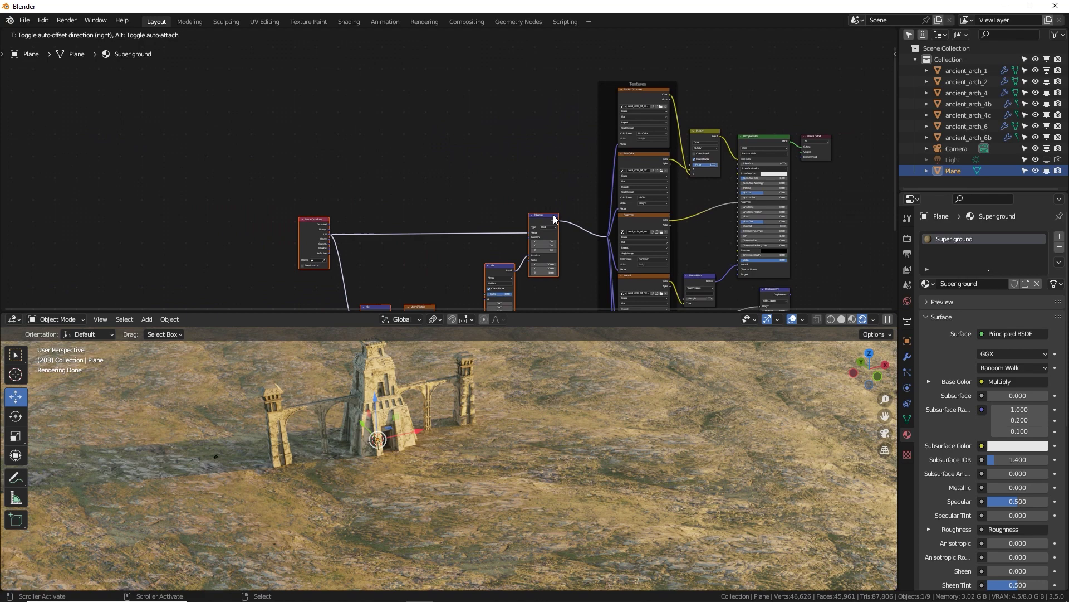
# Step: Move the Principled BSDF and Material Output nodes farther from the Textures frame, leaving a wide gap between the two
pyautogui.moveTo(553, 219); pyautogui.dragTo(232, 167, button='middle')
pyautogui.press('g')
pyautogui.moveTo(550, 129); pyautogui.dragTo(553, 127)
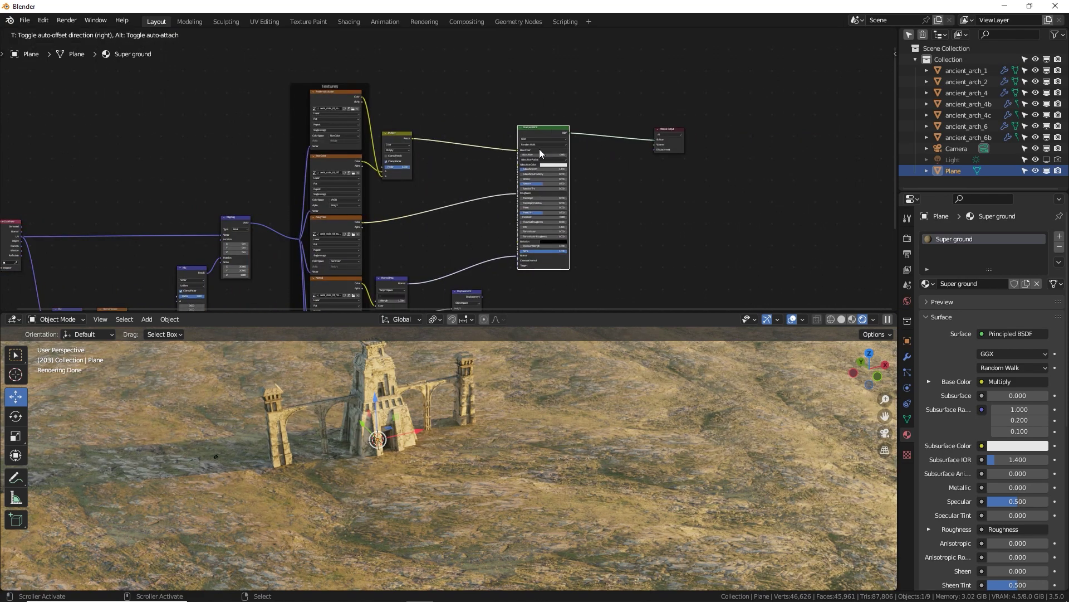
pyautogui.click(508, 209)
pyautogui.moveTo(492, 256); pyautogui.dragTo(492, 221, button='middle')
pyautogui.click(477, 262)
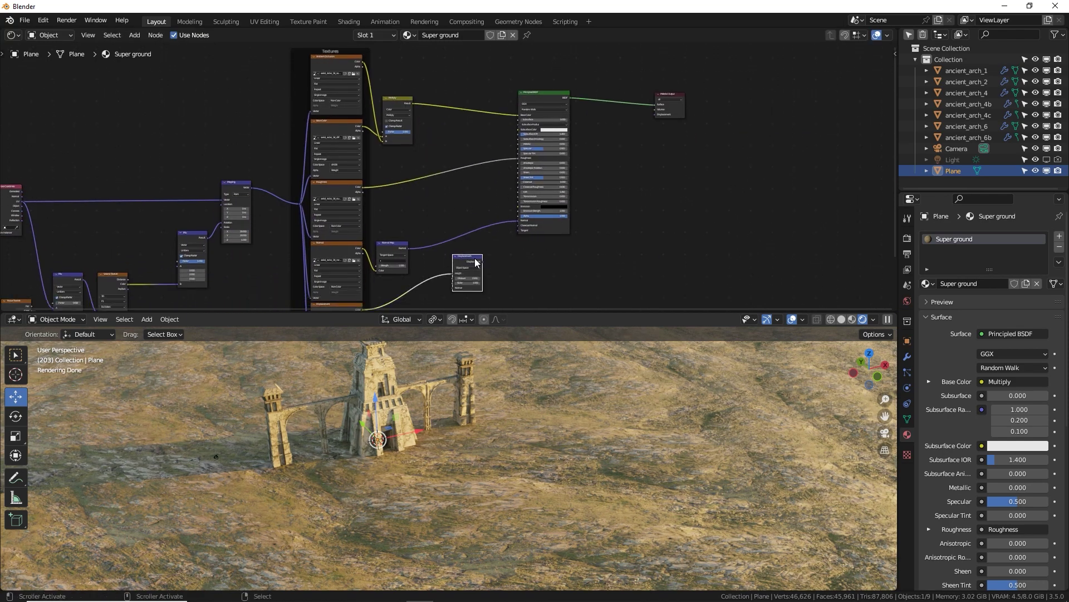
pyautogui.moveTo(477, 150); pyautogui.dragTo(467, 168, button='middle')
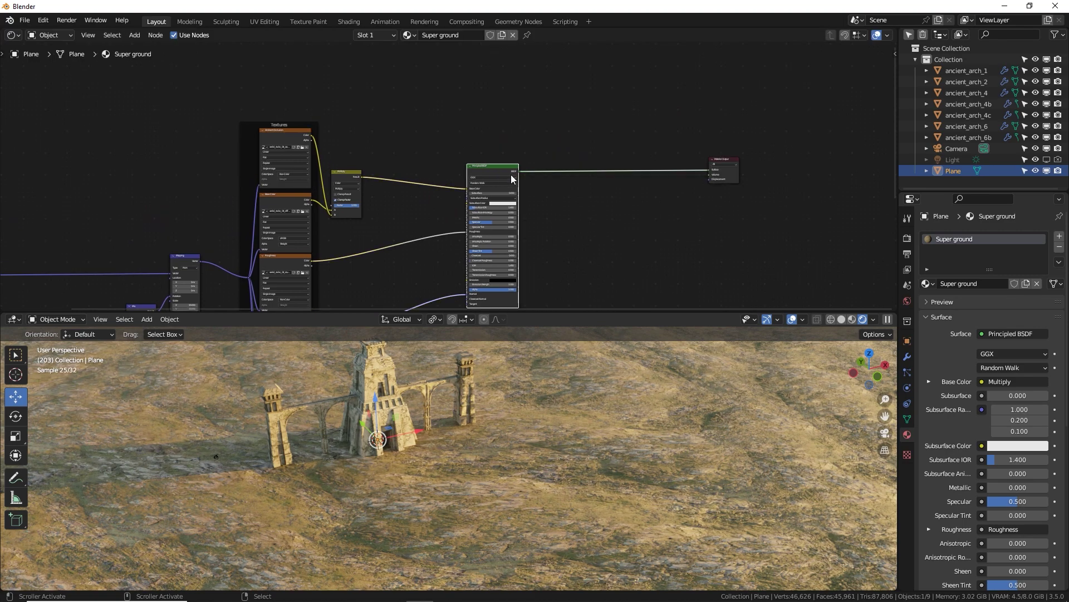
# Step: Duplicate the Principled BSDF node and place the copy above the original
pyautogui.moveTo(550, 233); pyautogui.dragTo(547, 281, button='middle')
pyautogui.hotkey('shift', 'd')
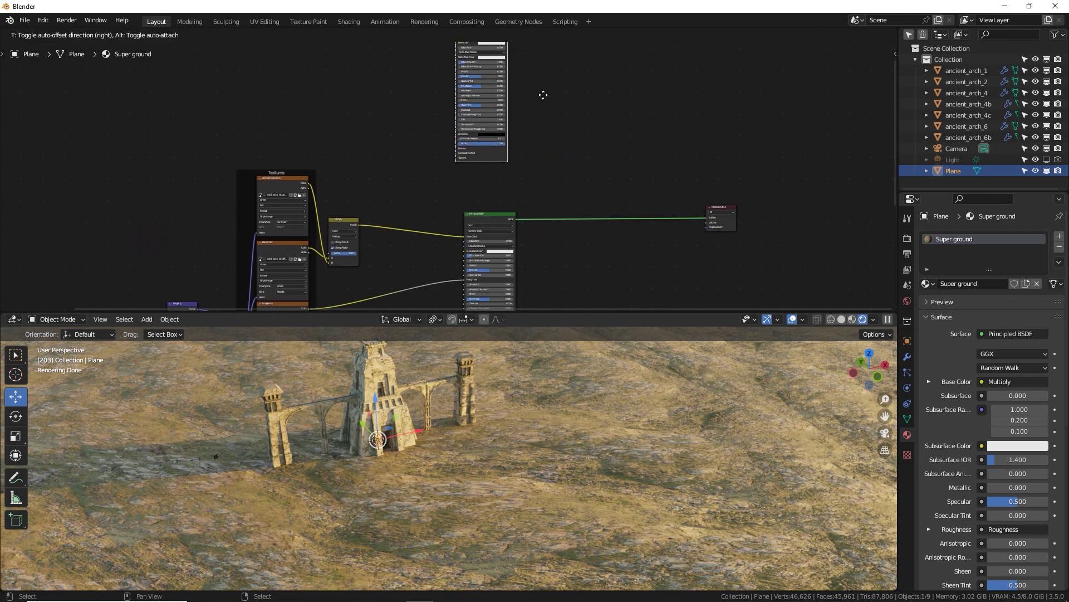
pyautogui.click(568, 97)
# Step: Add a Mix Shader node on the link between the original Principled BSDF and the Material Output
pyautogui.moveTo(620, 198); pyautogui.dragTo(596, 179, button='middle')
pyautogui.hotkey('shift', 'a')
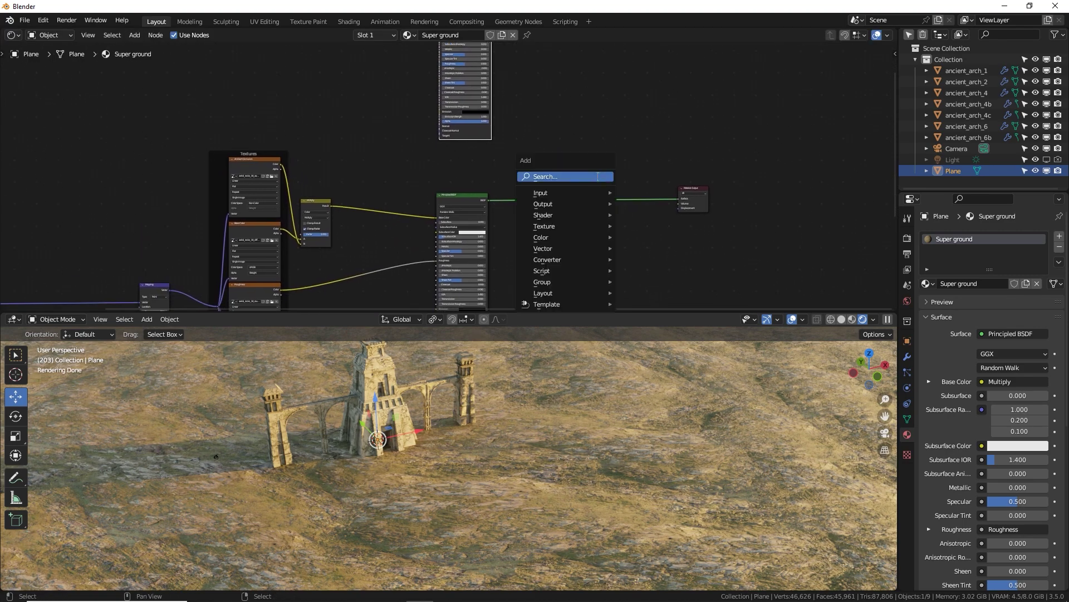
pyautogui.write('mi')
pyautogui.click(623, 210)
pyautogui.click(624, 216)
pyautogui.moveTo(534, 126); pyautogui.dragTo(533, 202, button='middle')
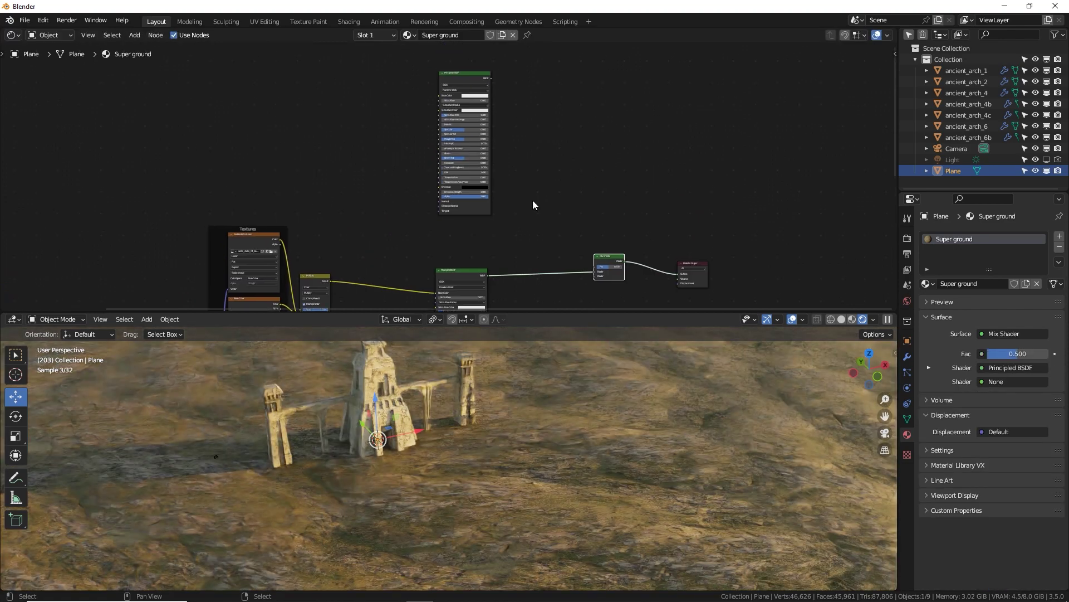
# Step: Connect the duplicate Principled BSDF to the Mix Shader's second Shader input and set the mix Fac to 1.000
pyautogui.moveTo(491, 82); pyautogui.dragTo(596, 278)
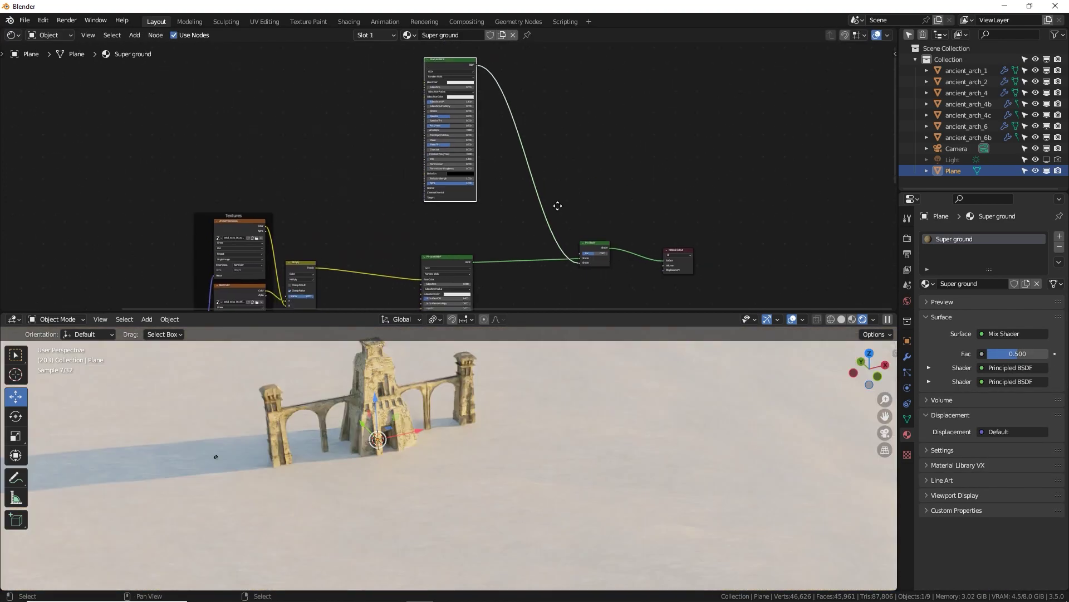
pyautogui.scroll(4, 551, 200)
pyautogui.scroll(5, 549, 194)
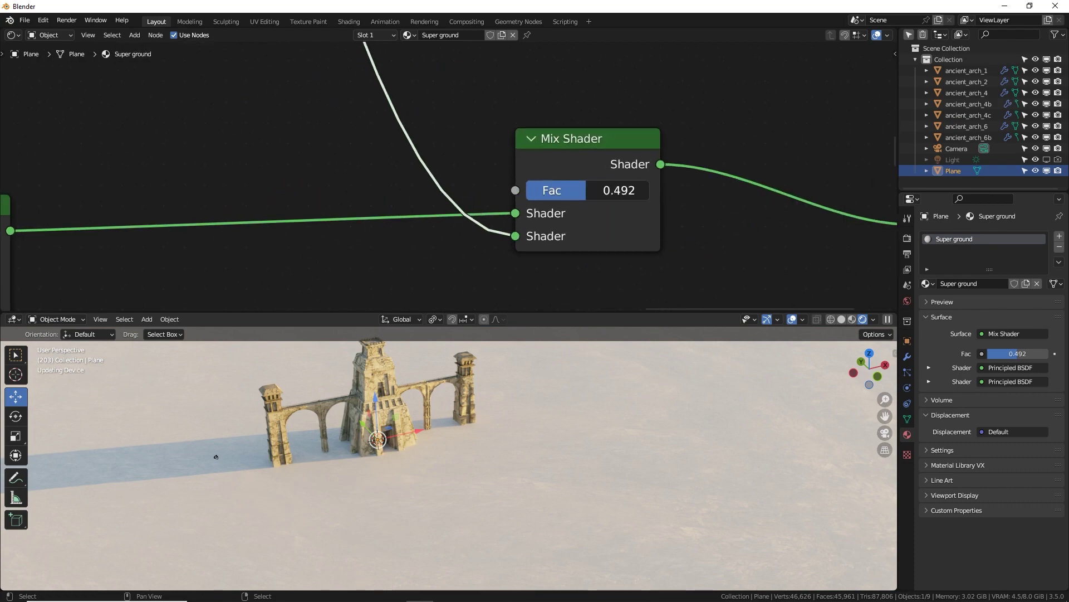
pyautogui.moveTo(586, 190); pyautogui.dragTo(640, 190)
pyautogui.scroll(-7, 468, 427)
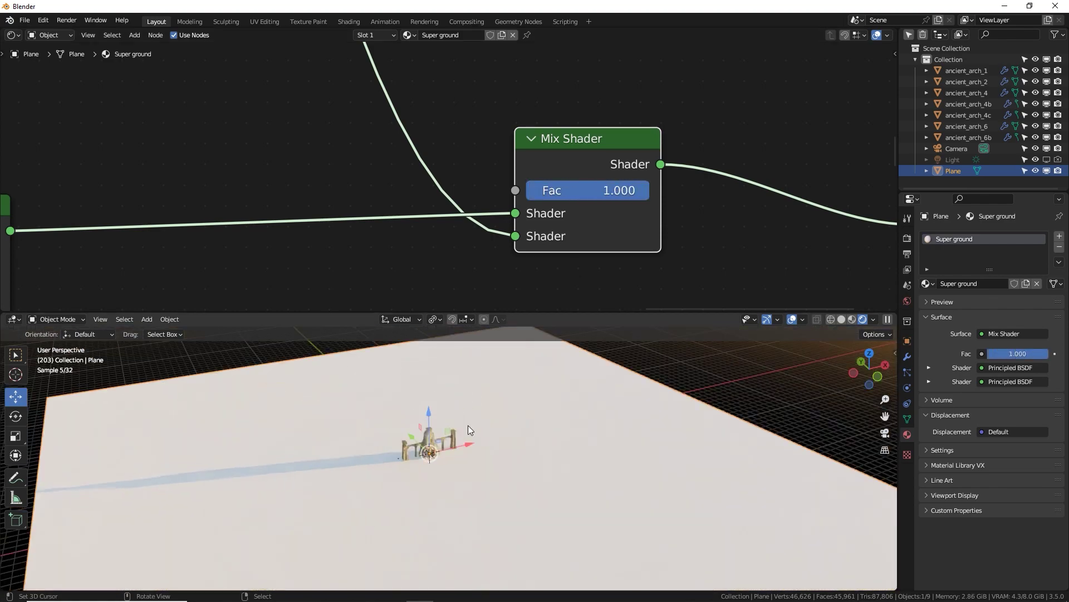
# Step: Run Principled Texture Setup on the duplicate Principled BSDF with all five Ground22 images from the Ground 22 folder
pyautogui.moveTo(369, 138); pyautogui.dragTo(469, 202, button='middle')
pyautogui.scroll(-3, 429, 172)
pyautogui.scroll(-3, 429, 172)
pyautogui.moveTo(355, 139); pyautogui.dragTo(652, 323, button='middle')
pyautogui.moveTo(500, 151); pyautogui.dragTo(429, 219, button='middle')
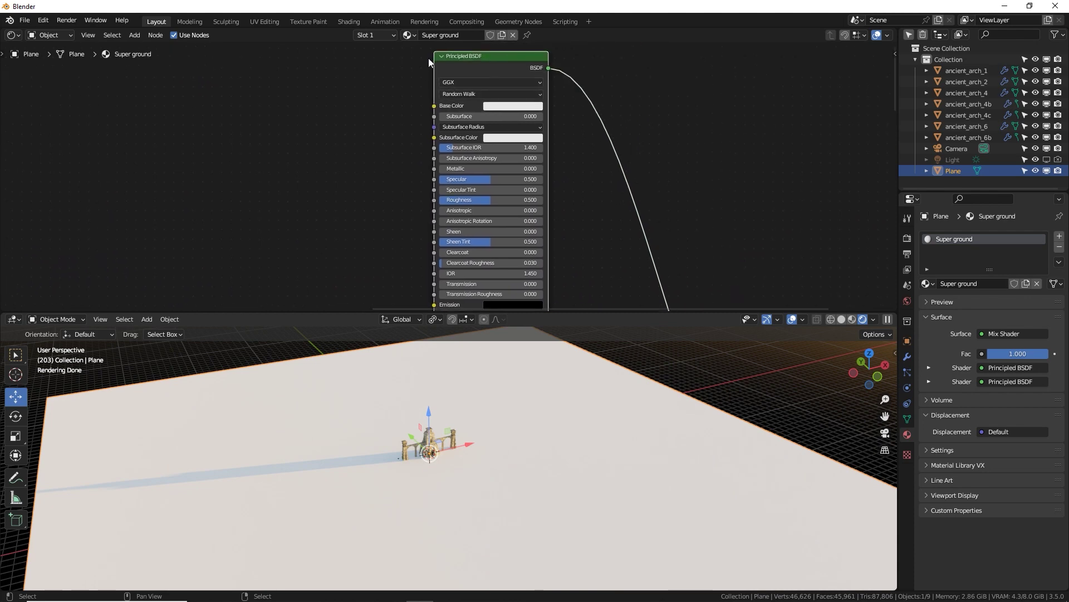
pyautogui.hotkey('ctrl', 'shift', 't')
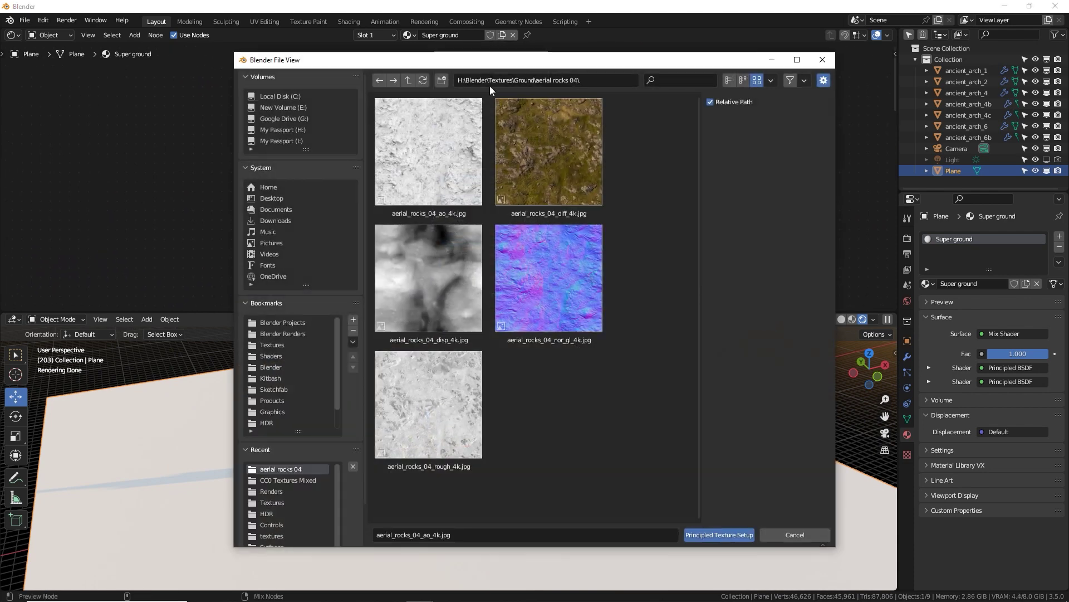
pyautogui.press('BackSpace')
pyautogui.doubleClick(480, 367)
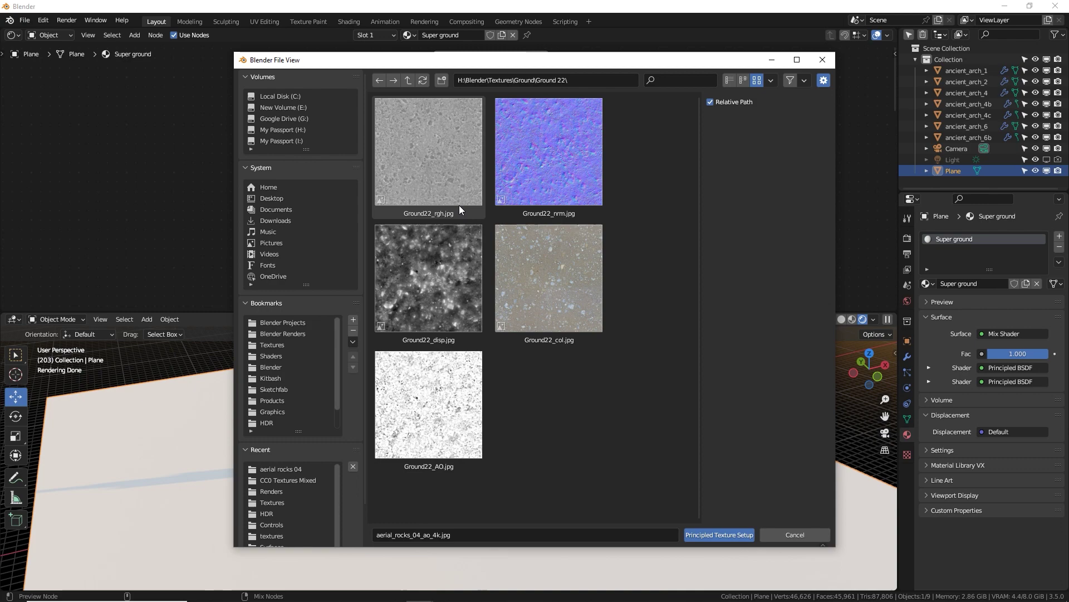
pyautogui.moveTo(454, 169); pyautogui.dragTo(518, 419)
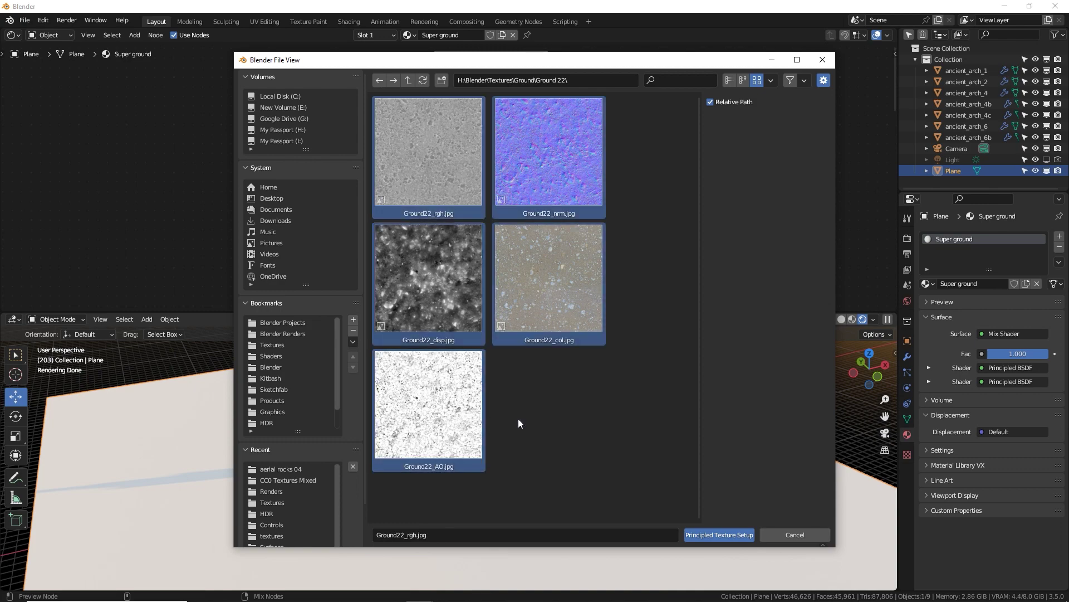
pyautogui.click(691, 533)
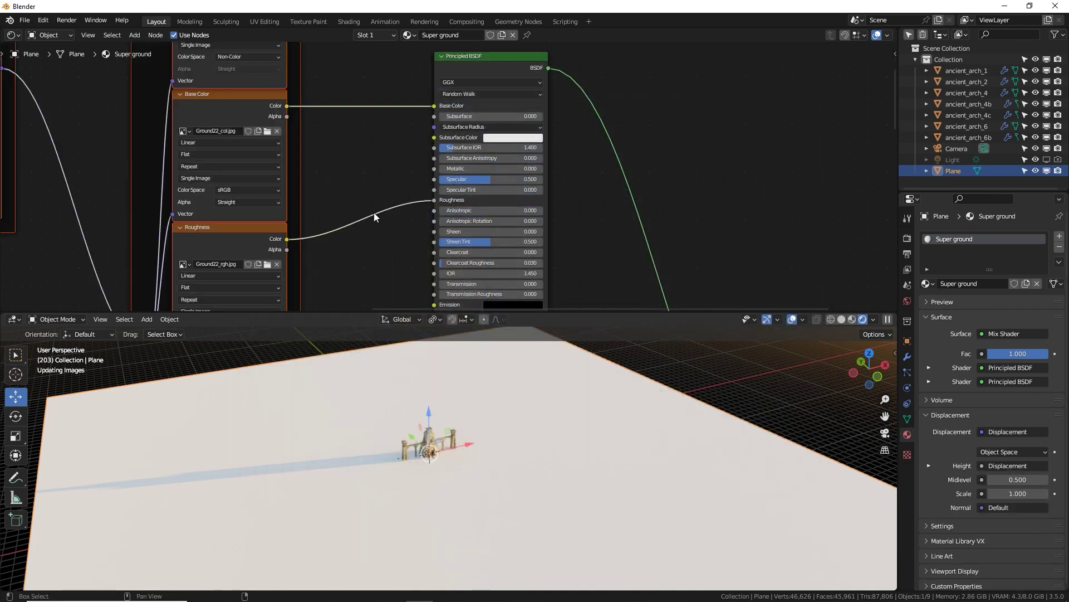
# Step: Move the whole Ground22 node setup, including its Principled BSDF and Displacement node, below the original texture setup
pyautogui.scroll(-2, 375, 216)
pyautogui.moveTo(385, 202); pyautogui.dragTo(426, 113, button='middle')
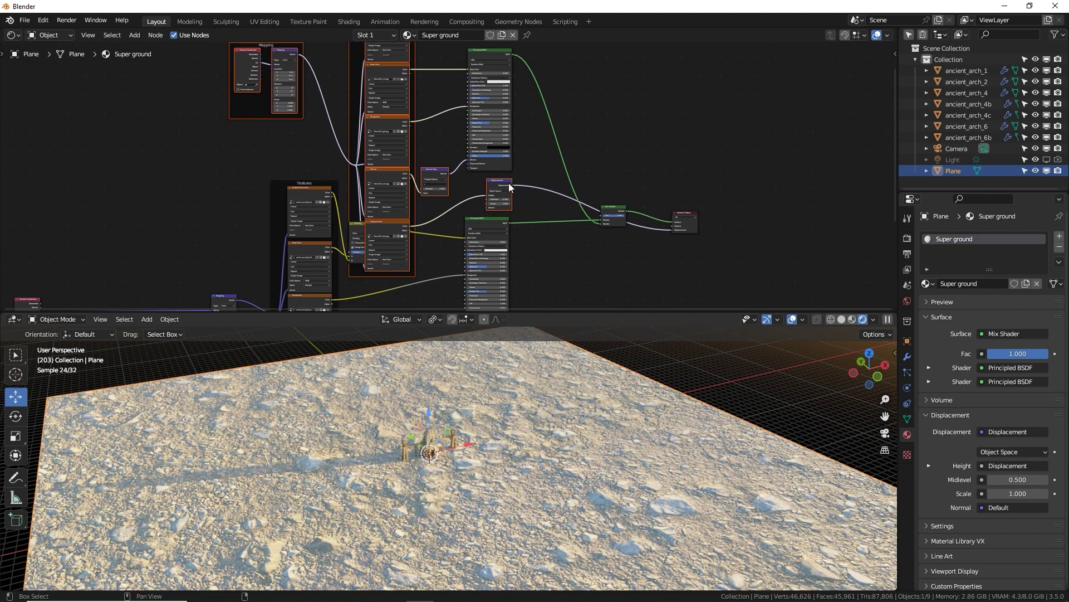
pyautogui.press('g')
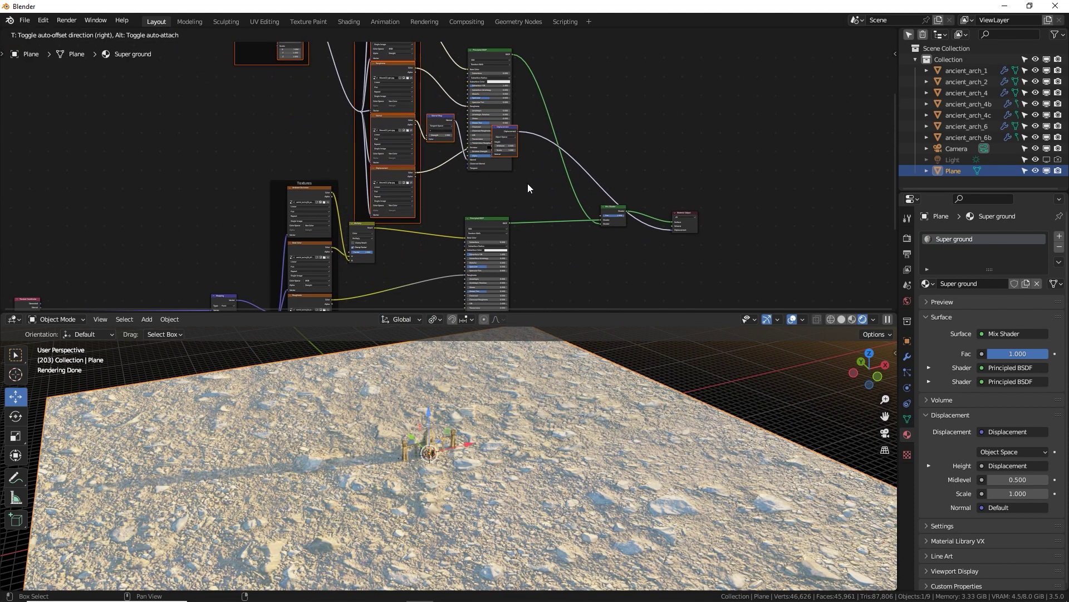
pyautogui.rightClick(505, 166)
pyautogui.press('g')
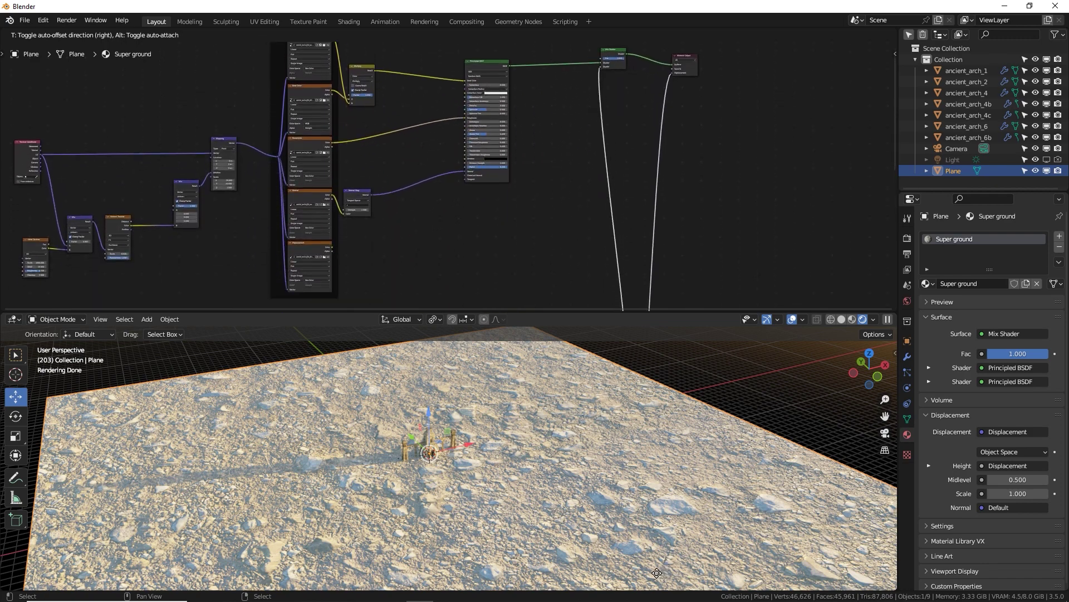
pyautogui.click(451, 232)
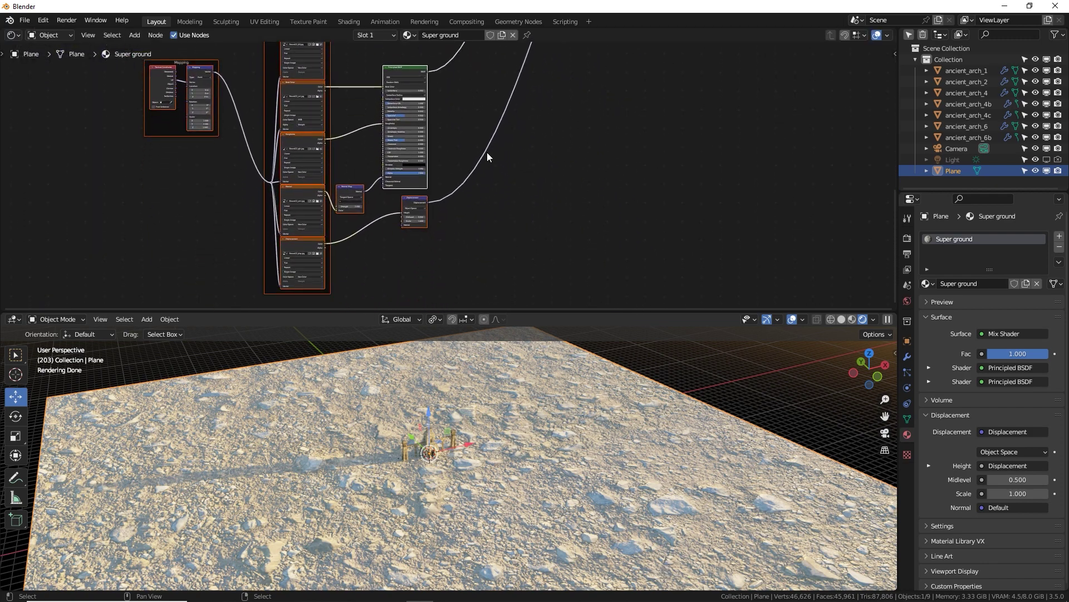
# Step: Move the Mix Shader and Material Output nodes down so they sit between the two shader setups
pyautogui.moveTo(487, 155); pyautogui.dragTo(463, 202, button='middle')
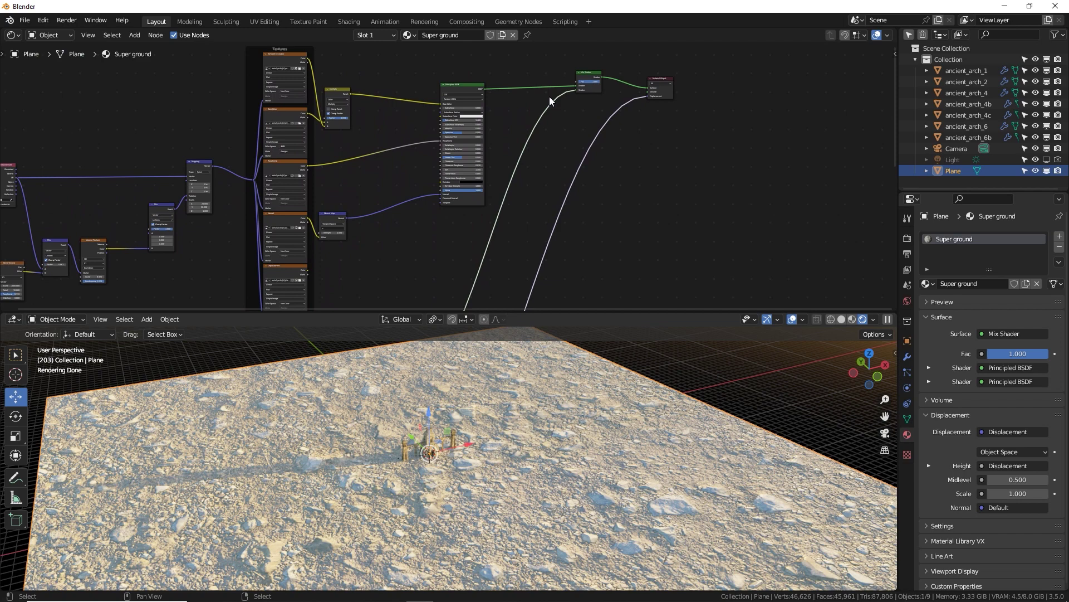
pyautogui.moveTo(545, 60); pyautogui.dragTo(721, 119)
pyautogui.press('g')
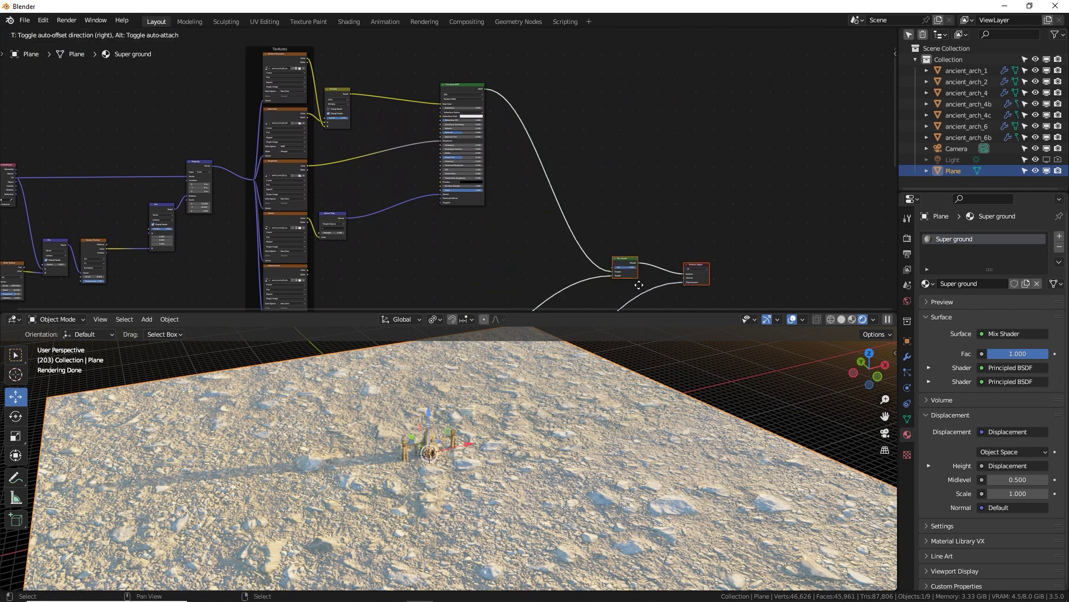
pyautogui.click(638, 284)
# Step: Place a copy of the Multiply node on the Ground22 Base Color link and connect the Ambient Occlusion Color to its B input
pyautogui.moveTo(519, 185); pyautogui.dragTo(600, 289, button='middle')
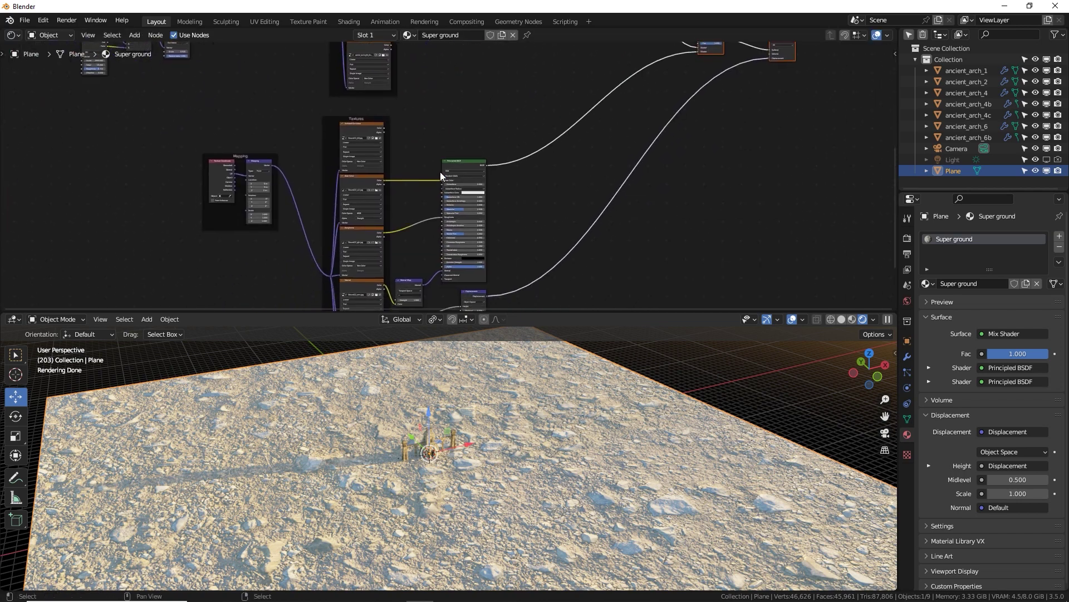
pyautogui.scroll(2, 442, 176)
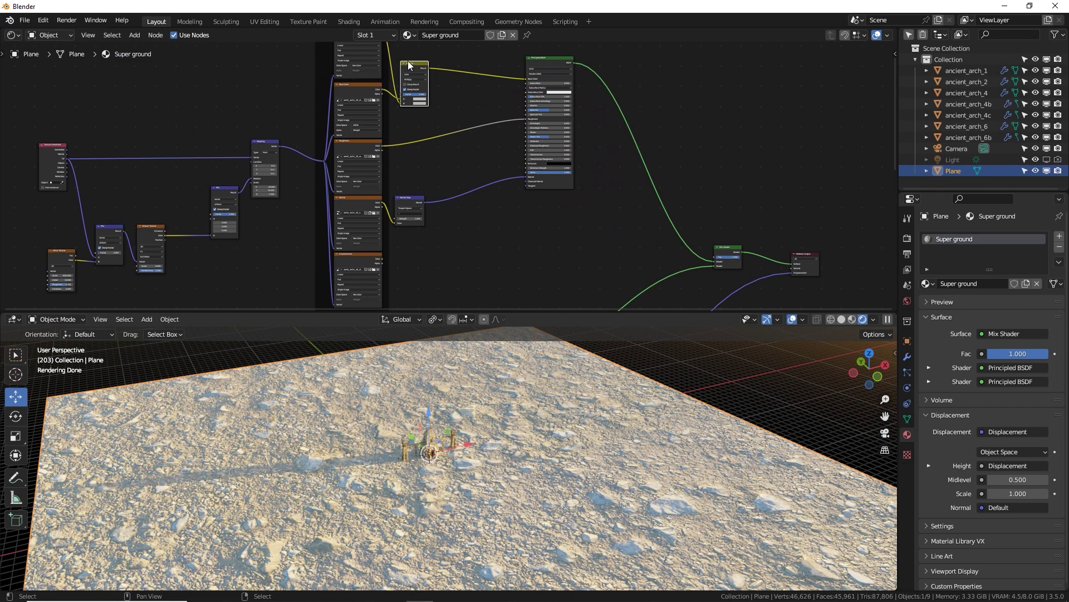
pyautogui.moveTo(409, 65); pyautogui.dragTo(443, 254)
pyautogui.scroll(2, 404, 107)
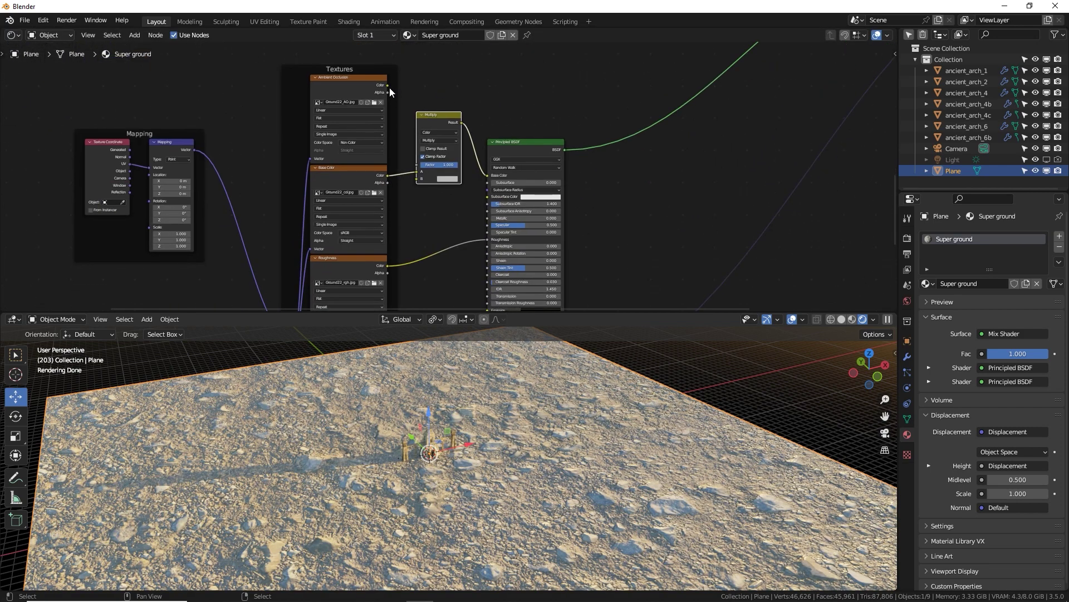
pyautogui.moveTo(420, 181); pyautogui.dragTo(421, 178)
# Step: Set the Ground22 Mapping node's Scale to 64 on X and Y and inspect the ground around the arches
pyautogui.scroll(4, 412, 355)
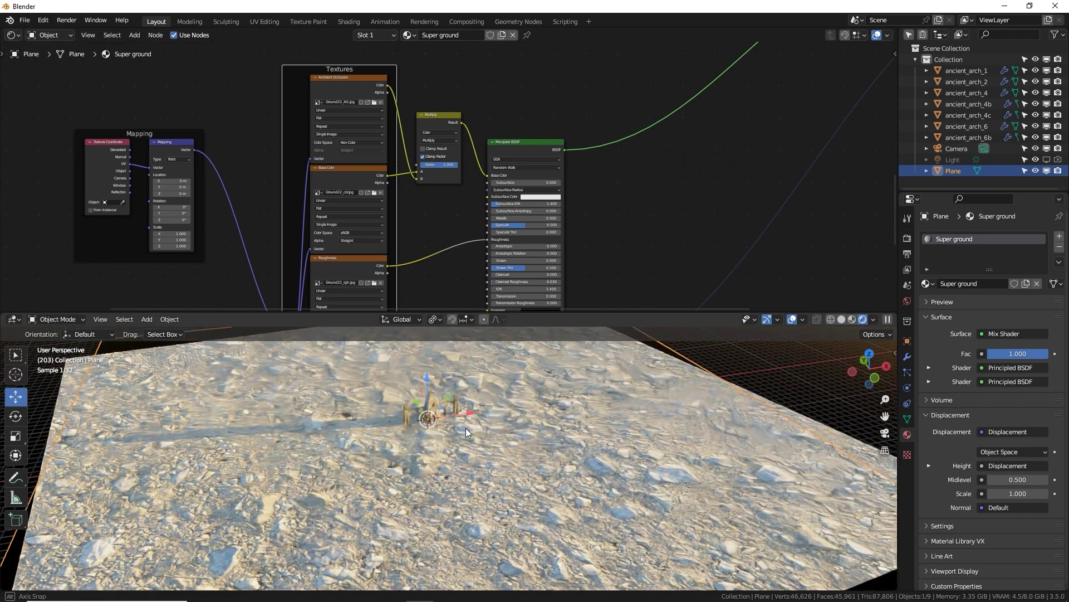
pyautogui.moveTo(287, 215); pyautogui.dragTo(342, 166, button='middle')
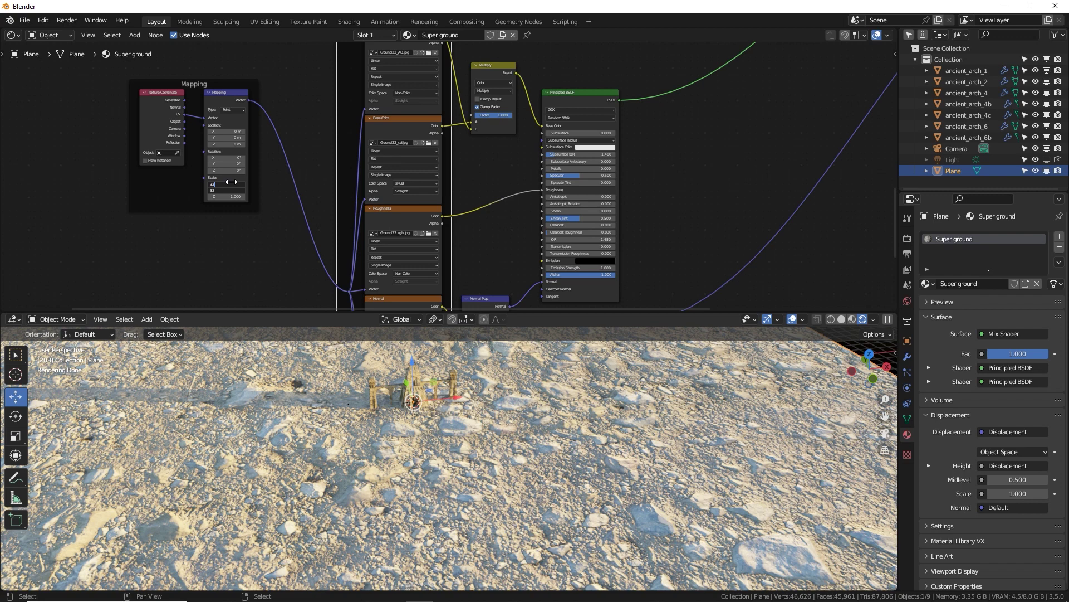
pyautogui.press('Return')
pyautogui.scroll(8, 418, 456)
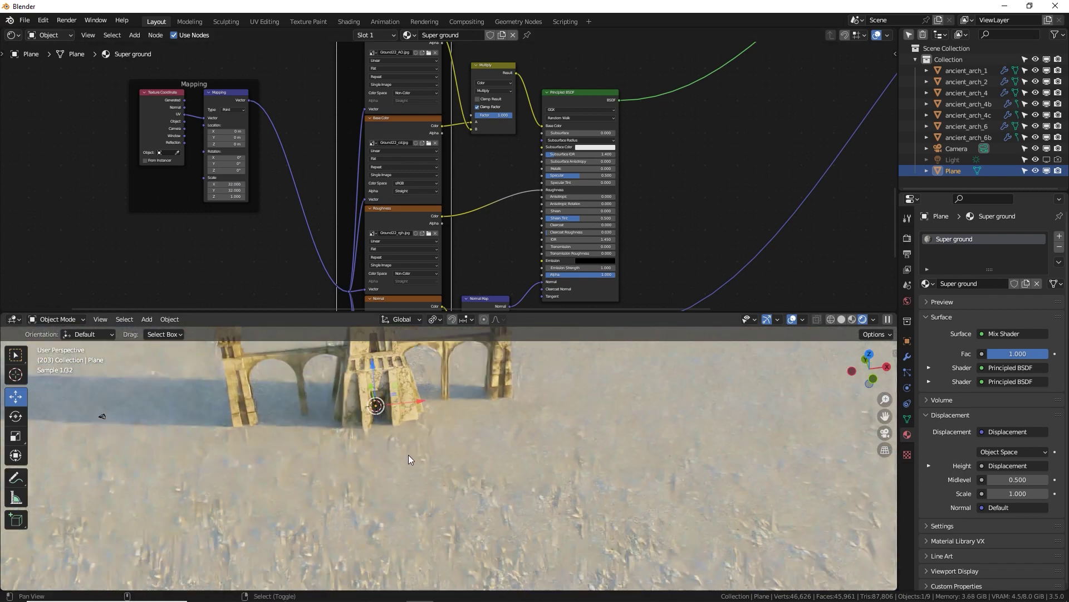
pyautogui.click(226, 186)
pyautogui.write('64')
pyautogui.press('Return')
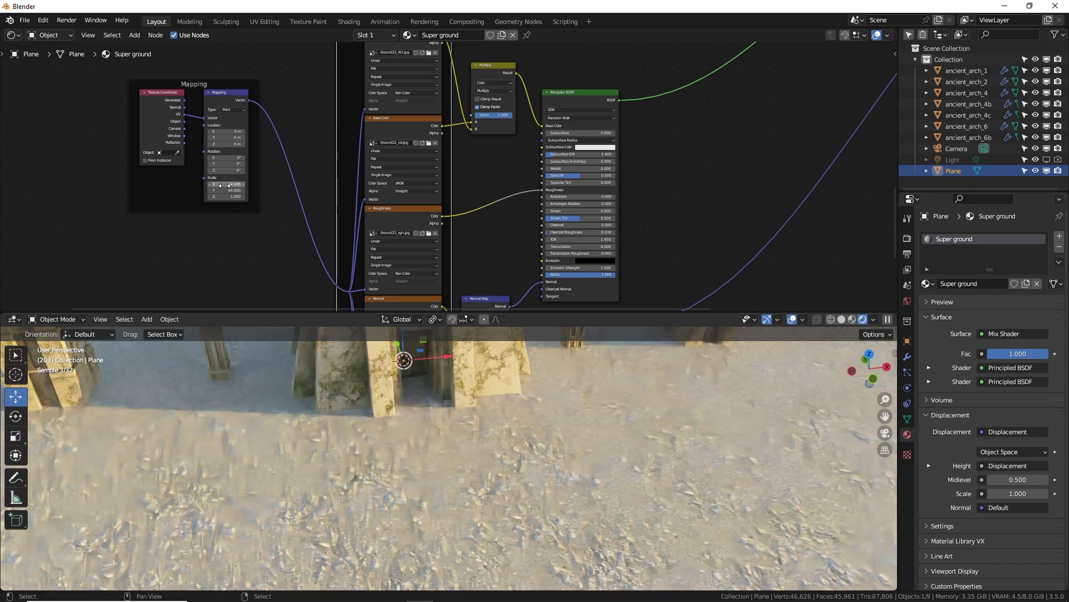
pyautogui.scroll(-5, 476, 413)
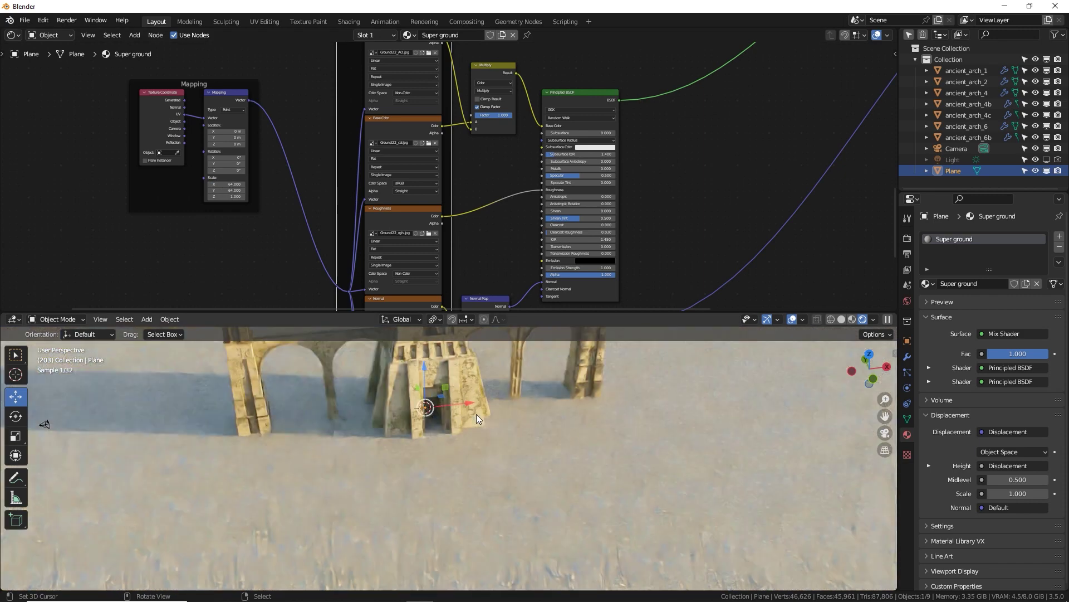
pyautogui.moveTo(481, 419)
pyautogui.mouseDown(button='middle')
pyautogui.moveTo(476, 406)
pyautogui.moveTo(478, 423)
pyautogui.mouseUp(button='middle')
pyautogui.scroll(-4, 480, 426)
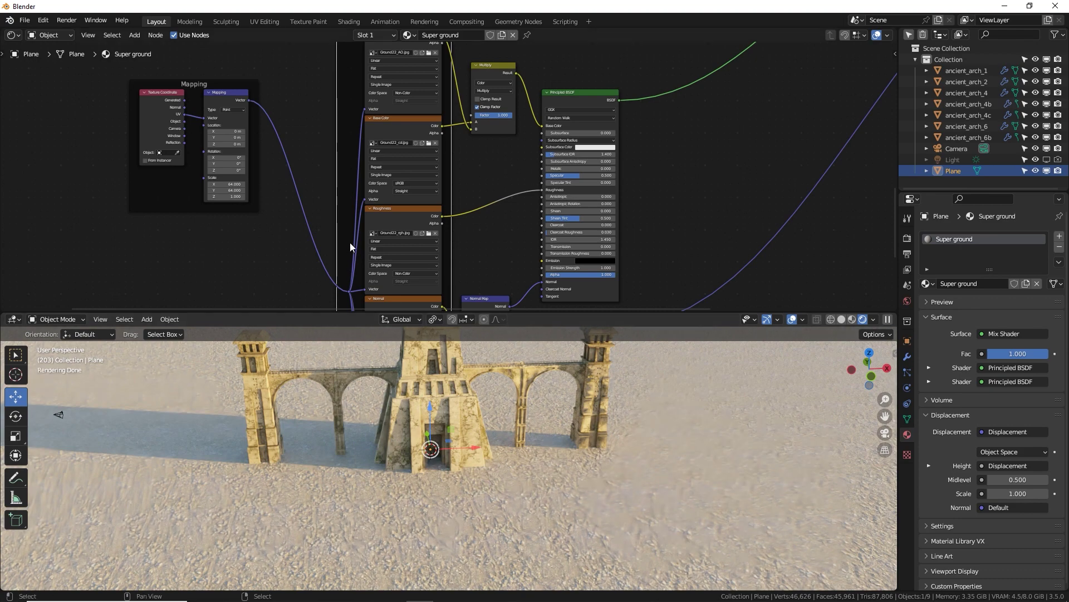
# Step: Duplicate the original setup's Noise Texture, Voronoi Texture and two vector Mix nodes and place the copies below the Ground22 Mapping frame
pyautogui.scroll(-4, 344, 233)
pyautogui.moveTo(303, 115); pyautogui.dragTo(477, 304, button='middle')
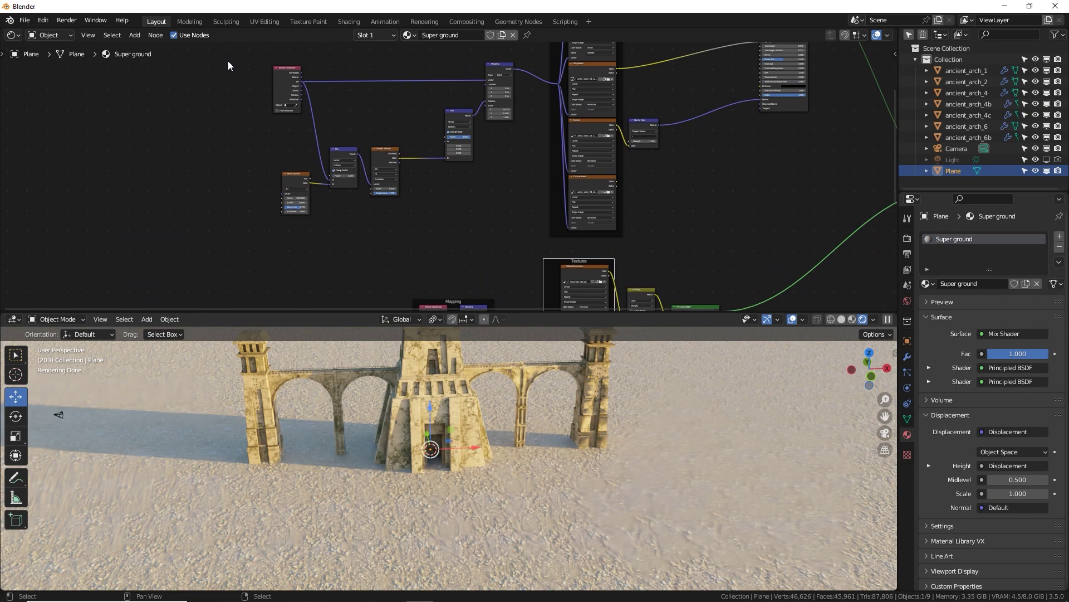
pyautogui.moveTo(280, 82); pyautogui.dragTo(463, 229)
pyautogui.press('g')
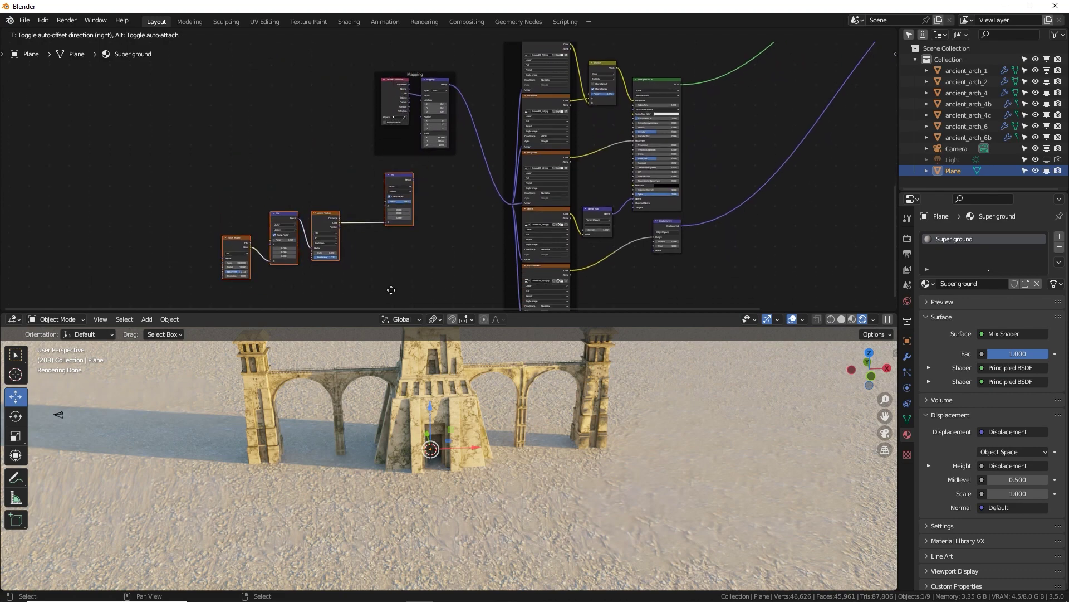
pyautogui.click(407, 286)
# Step: Spread the Ground22 Texture Coordinate node away from its Mapping node and connect UV to the copied noise-distortion Mix node's A input
pyautogui.scroll(2, 414, 227)
pyautogui.moveTo(351, 92); pyautogui.dragTo(356, 149, button='middle')
pyautogui.moveTo(391, 87); pyautogui.dragTo(282, 84)
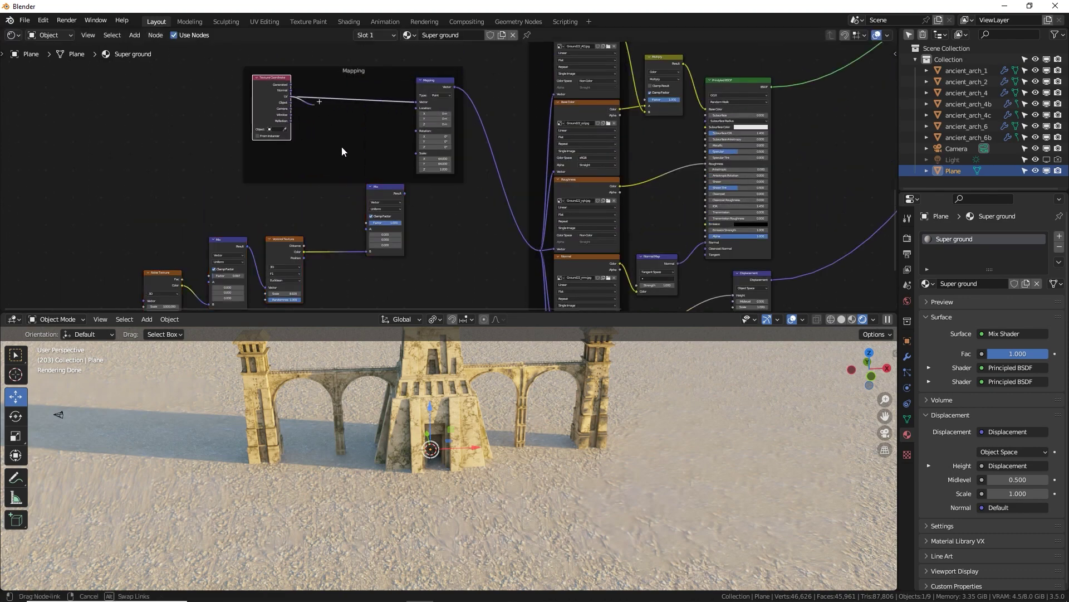
pyautogui.moveTo(213, 281); pyautogui.dragTo(214, 280)
# Step: Connect the Result of the Mix node following the copied Voronoi Texture to the Ground22 Mapping node's Rotation and inspect the ground
pyautogui.moveTo(229, 275); pyautogui.dragTo(311, 222, button='middle')
pyautogui.moveTo(395, 200); pyautogui.dragTo(251, 274, button='middle')
pyautogui.scroll(3, 316, 247)
pyautogui.scroll(1, 316, 247)
pyautogui.moveTo(337, 238); pyautogui.dragTo(440, 202, button='middle')
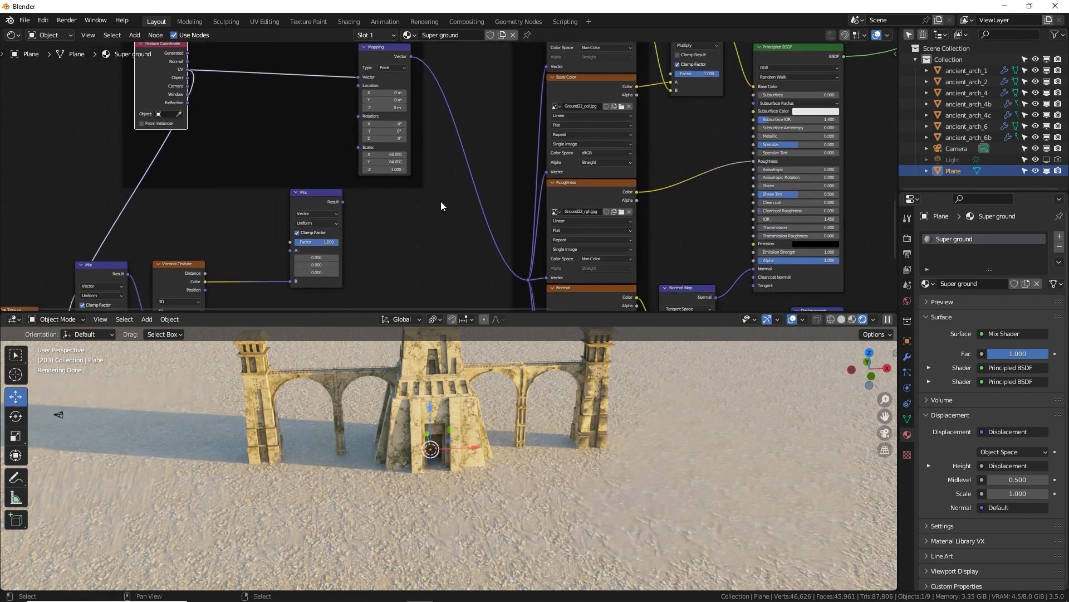
pyautogui.scroll(1, 441, 203)
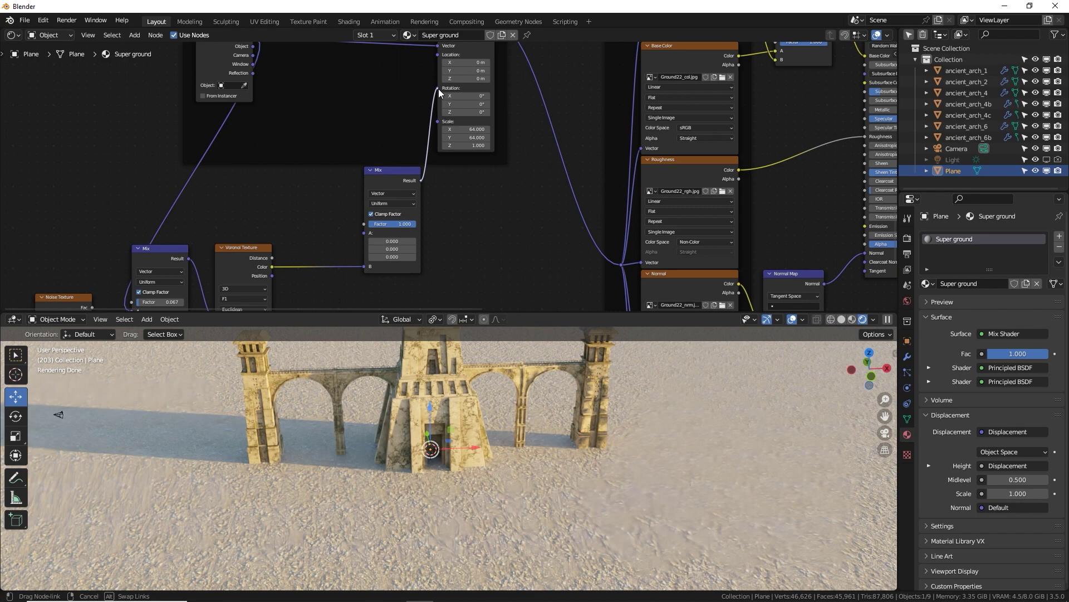
pyautogui.moveTo(440, 93); pyautogui.dragTo(438, 88)
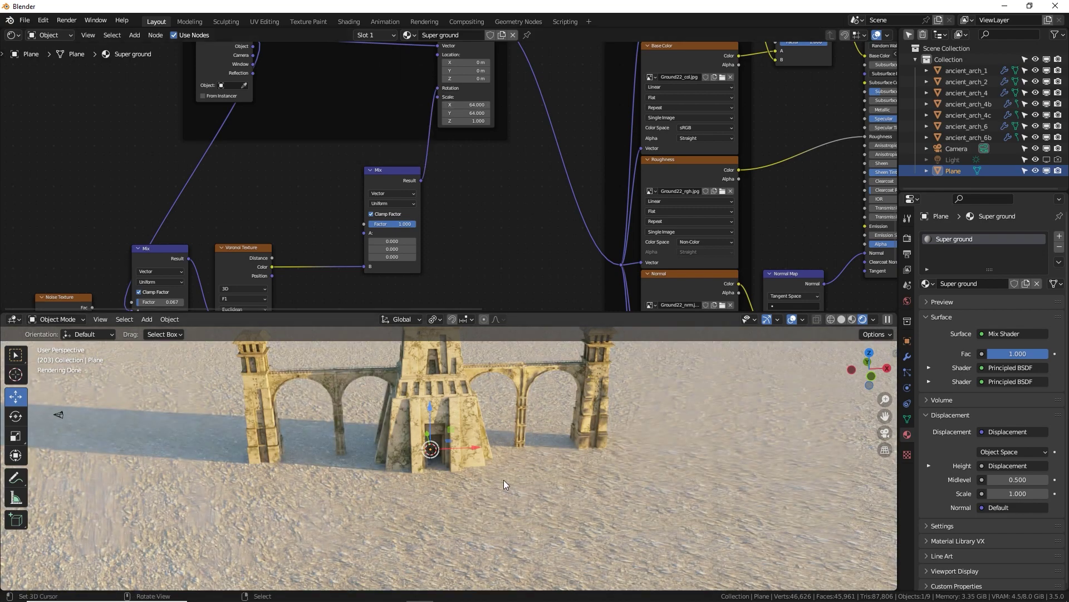
pyautogui.scroll(-3, 511, 451)
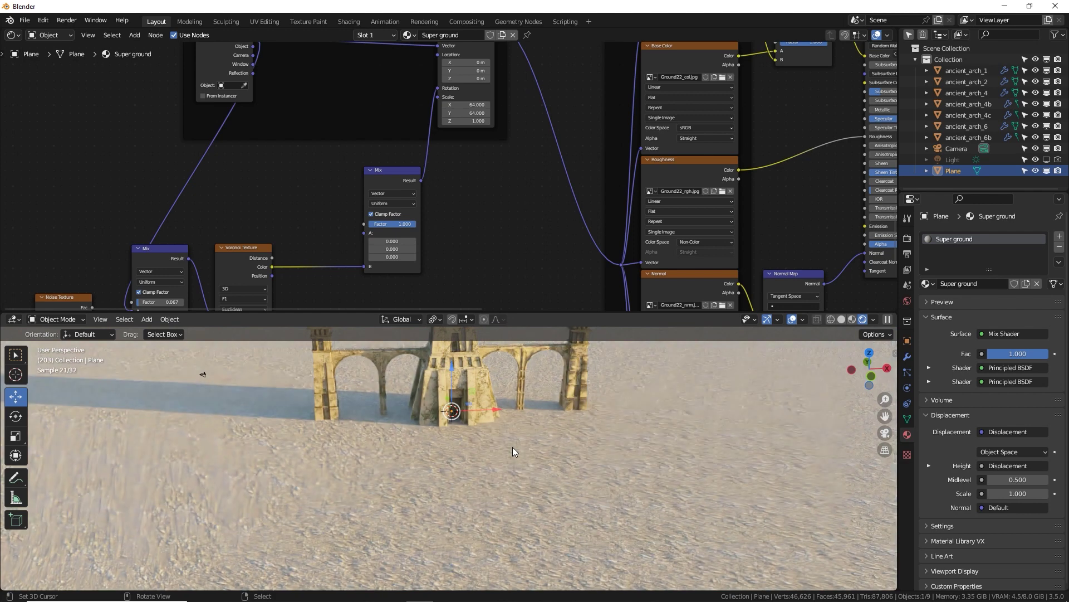
# Step: Preview the copied Voronoi Texture on the ground plane and set its Scale to 26.720
pyautogui.scroll(-4, 513, 450)
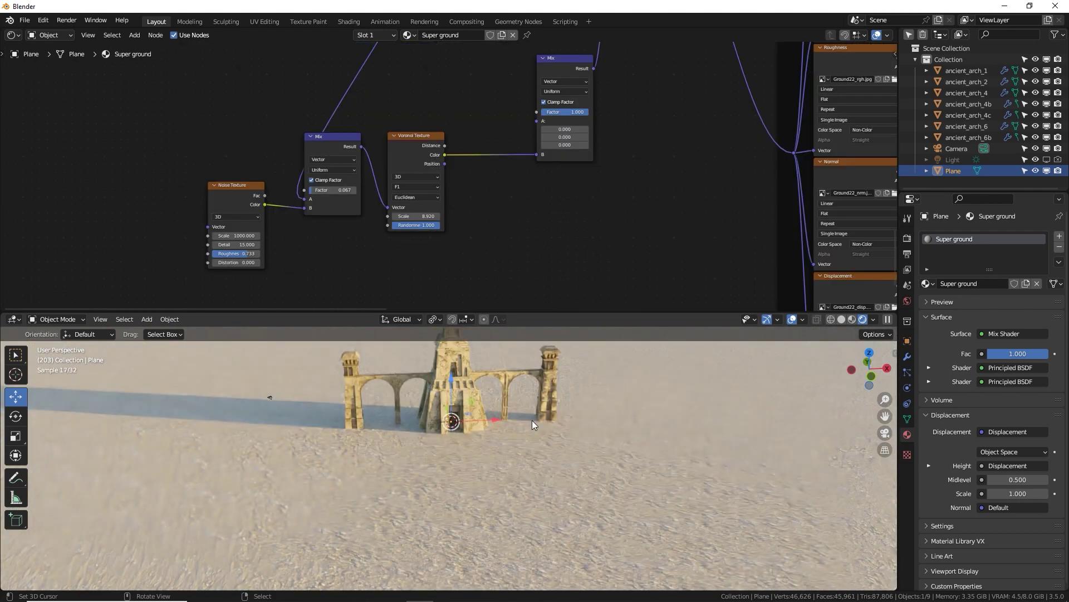
pyautogui.keyDown('ctrl'); pyautogui.keyDown('shift'); pyautogui.click(409, 146); pyautogui.keyUp('shift'); pyautogui.keyUp('ctrl')
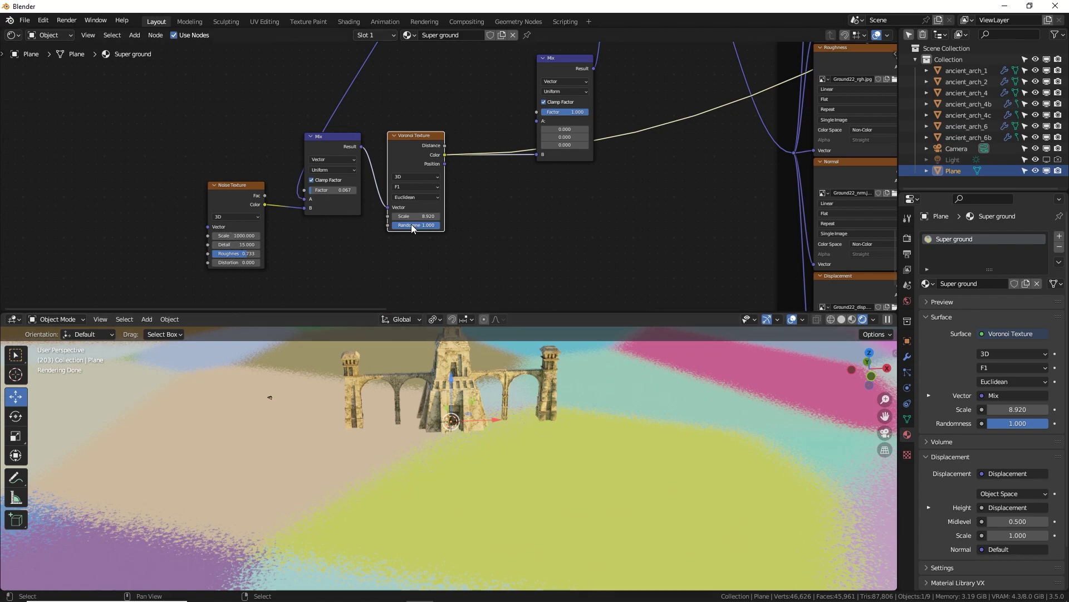
pyautogui.moveTo(415, 216); pyautogui.dragTo(607, 216)
# Step: Reconnect the Mix Shader to the Material Output's Surface to end the Voronoi preview and show the textured ground
pyautogui.moveTo(635, 150); pyautogui.dragTo(361, 82, button='middle')
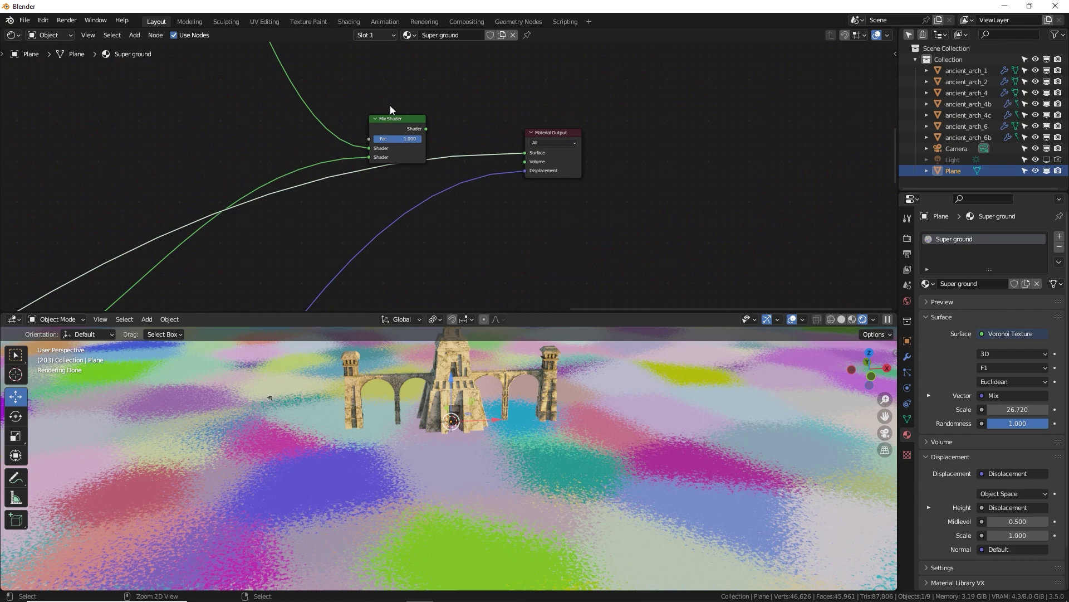
pyautogui.keyDown('ctrl'); pyautogui.keyDown('shift'); pyautogui.click(394, 118); pyautogui.keyUp('shift'); pyautogui.keyUp('ctrl')
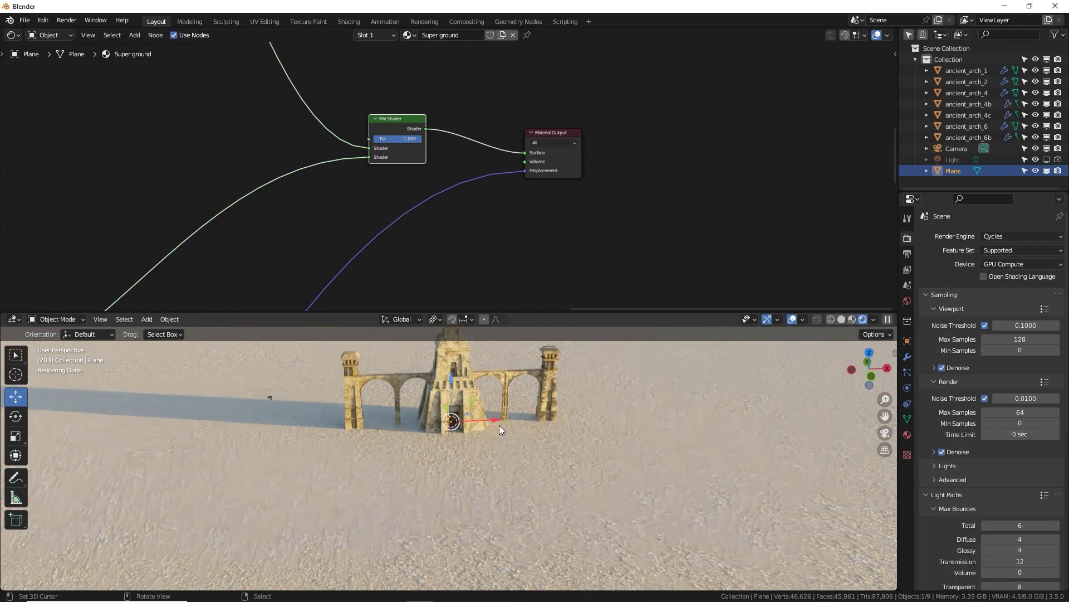
pyautogui.scroll(-2, 384, 201)
pyautogui.moveTo(361, 185); pyautogui.dragTo(471, 230, button='middle')
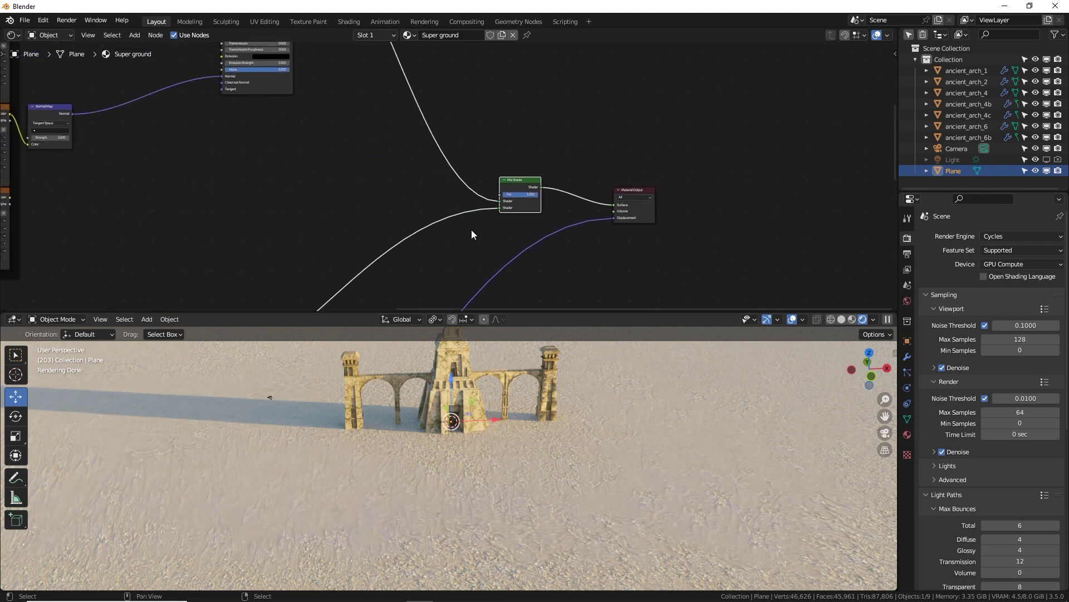
# Step: Set the Mix Shader's Fac to 0.950 and add a Noise Texture node in the empty space ahead of it
pyautogui.moveTo(527, 195)
pyautogui.mouseDown()
pyautogui.moveTo(503, 195)
pyautogui.moveTo(537, 195)
pyautogui.mouseUp()
pyautogui.moveTo(457, 176); pyautogui.dragTo(534, 197, button='middle')
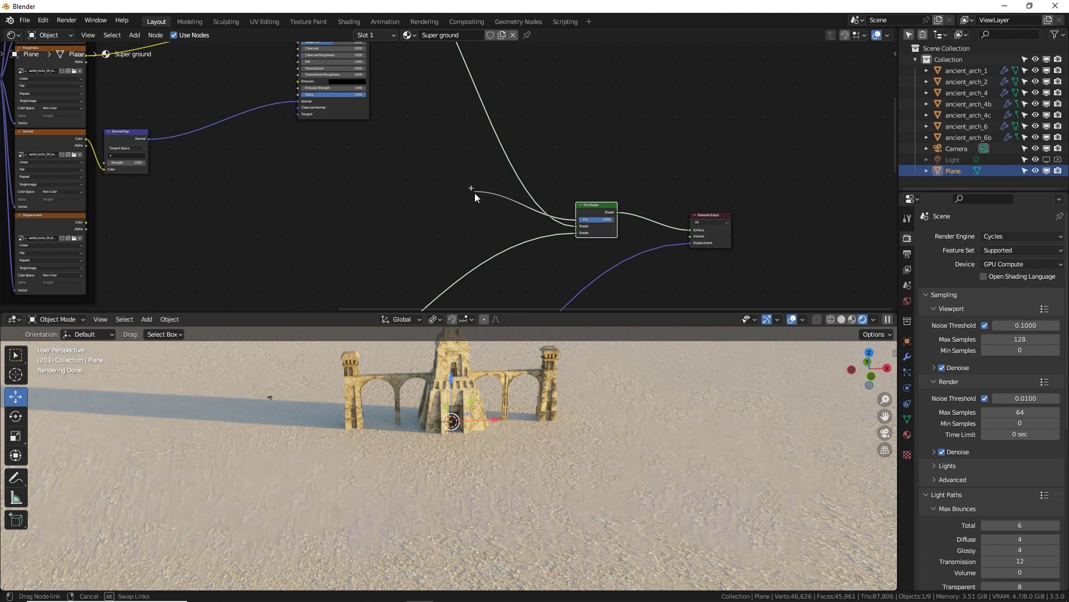
pyautogui.hotkey('shift', 'a')
pyautogui.write('noi')
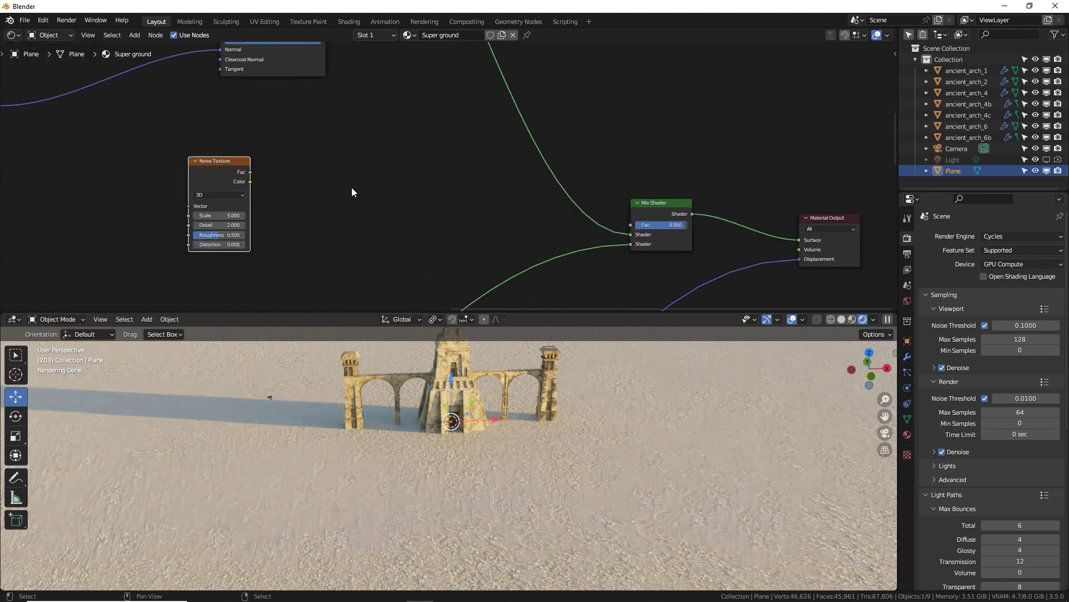
# Step: Add a ColorRamp node between the new Noise Texture and the Mix Shader
pyautogui.hotkey('shift', 'a')
pyautogui.click(331, 166)
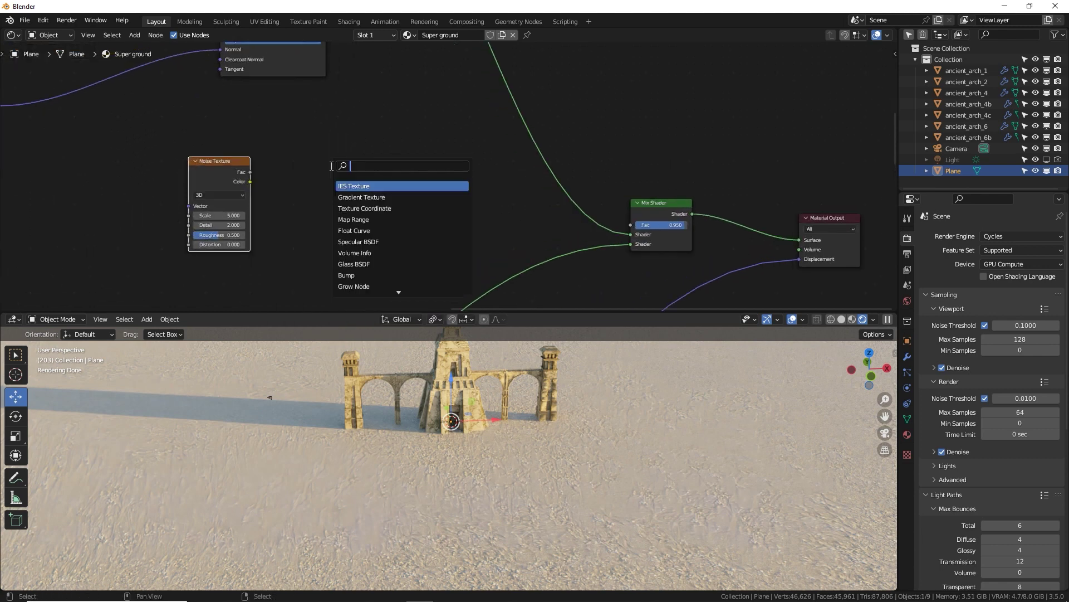
pyautogui.write('ramp')
pyautogui.press('Return')
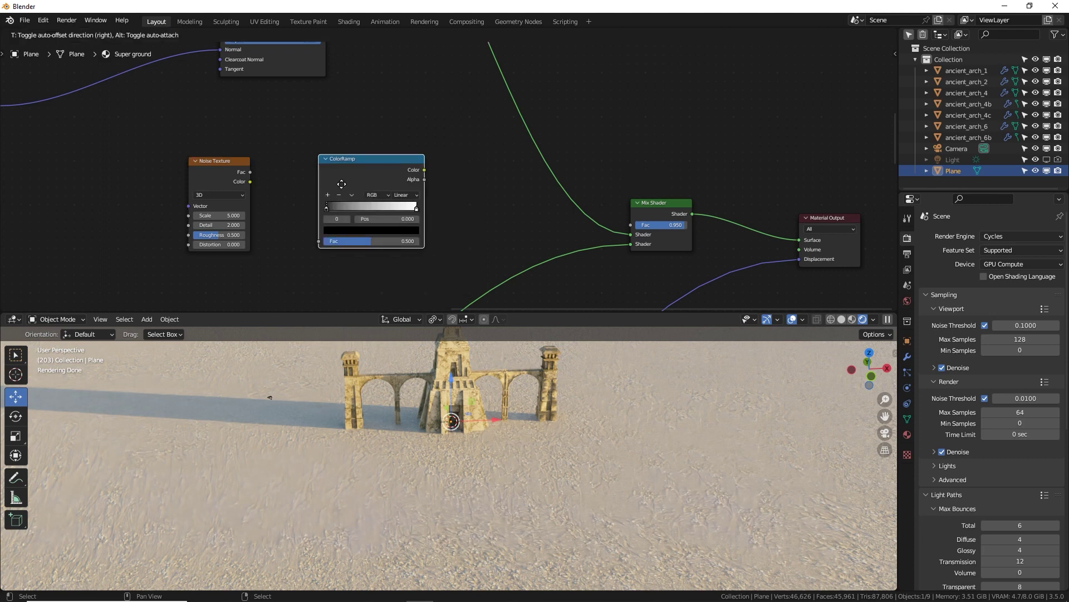
pyautogui.click(312, 167)
# Step: Connect the Noise Texture's Fac to the ColorRamp's Fac and the ColorRamp's Color to the Mix Shader's Fac
pyautogui.hotkey('shift', 'a')
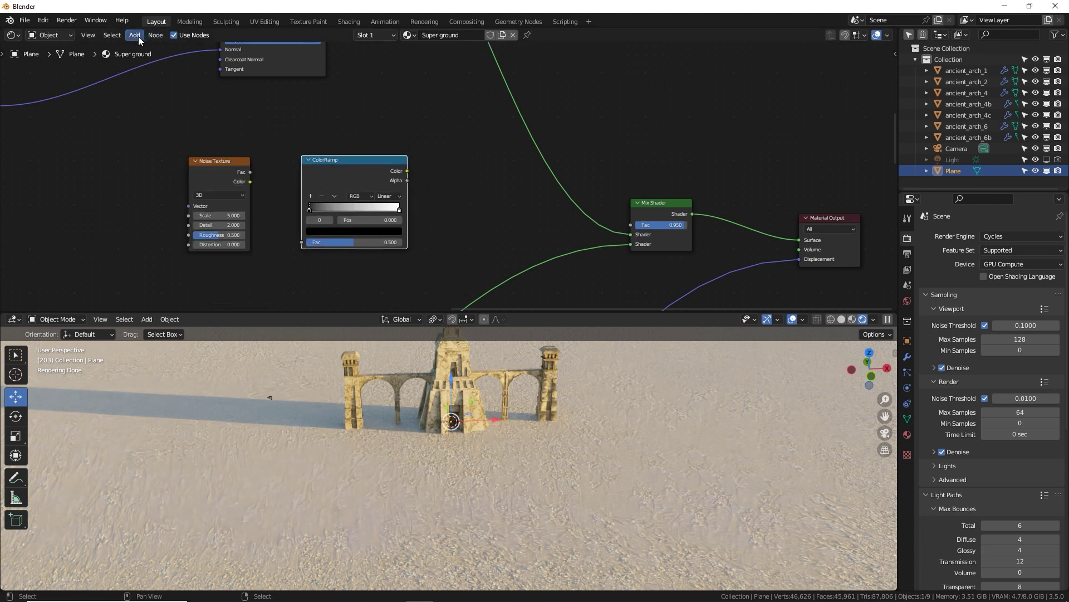
pyautogui.moveTo(250, 172); pyautogui.dragTo(301, 241)
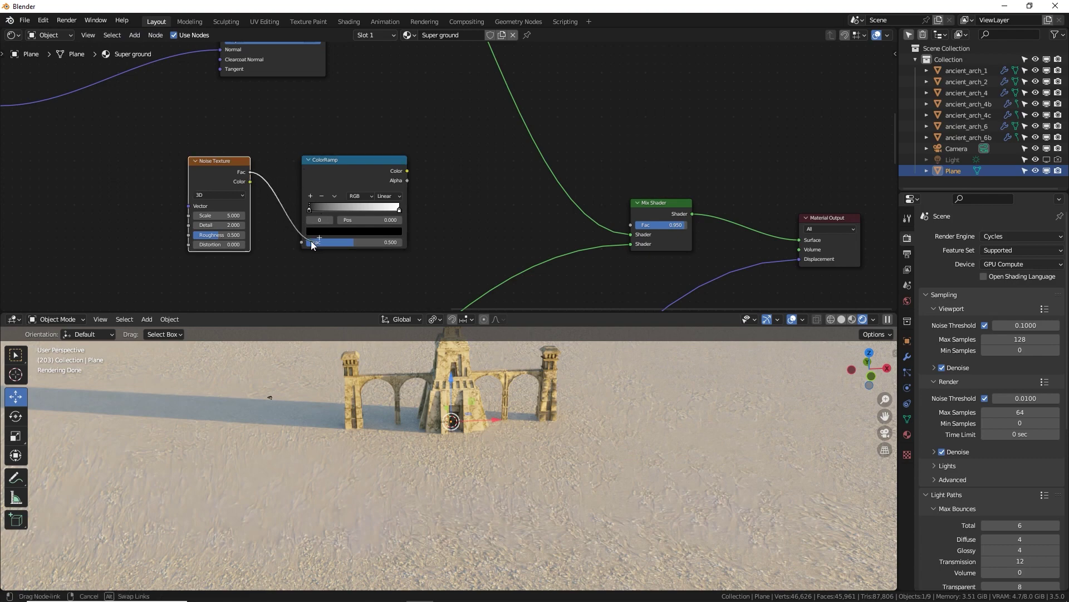
pyautogui.moveTo(407, 170); pyautogui.dragTo(637, 224)
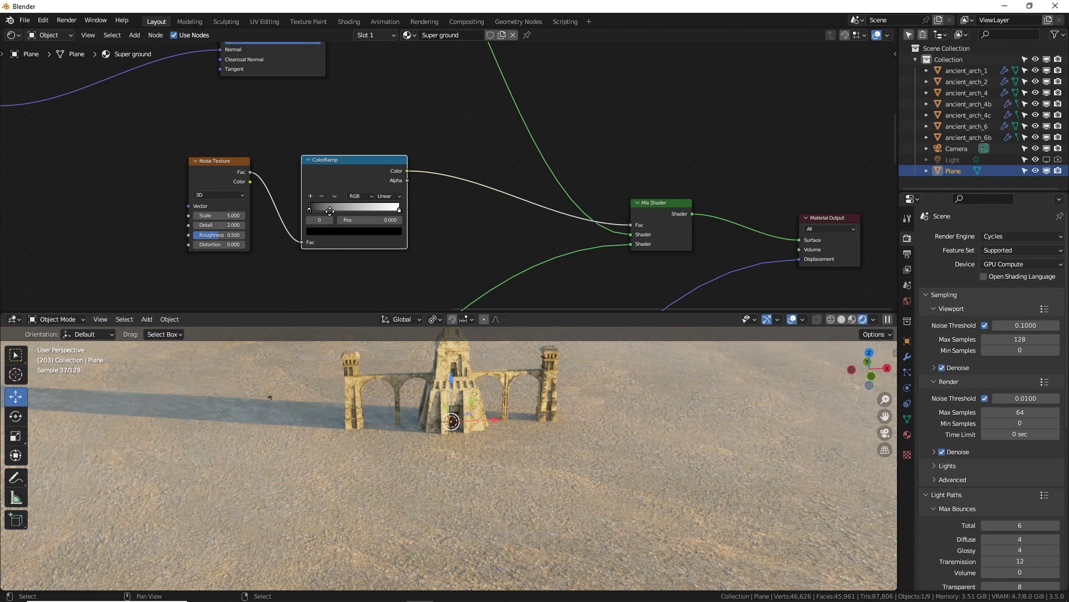
# Step: Increase the mask contrast by moving the ColorRamp's black stop to 0.423 and the white stop inward, and check the whole ground plane
pyautogui.moveTo(329, 211); pyautogui.dragTo(356, 208)
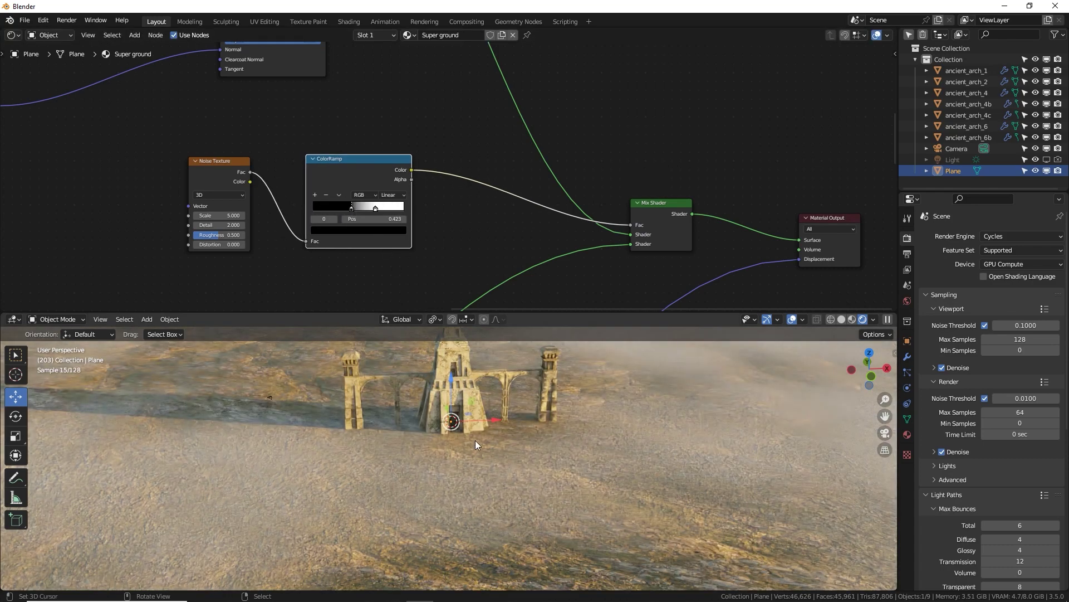
pyautogui.scroll(-8, 476, 441)
pyautogui.scroll(5, 487, 460)
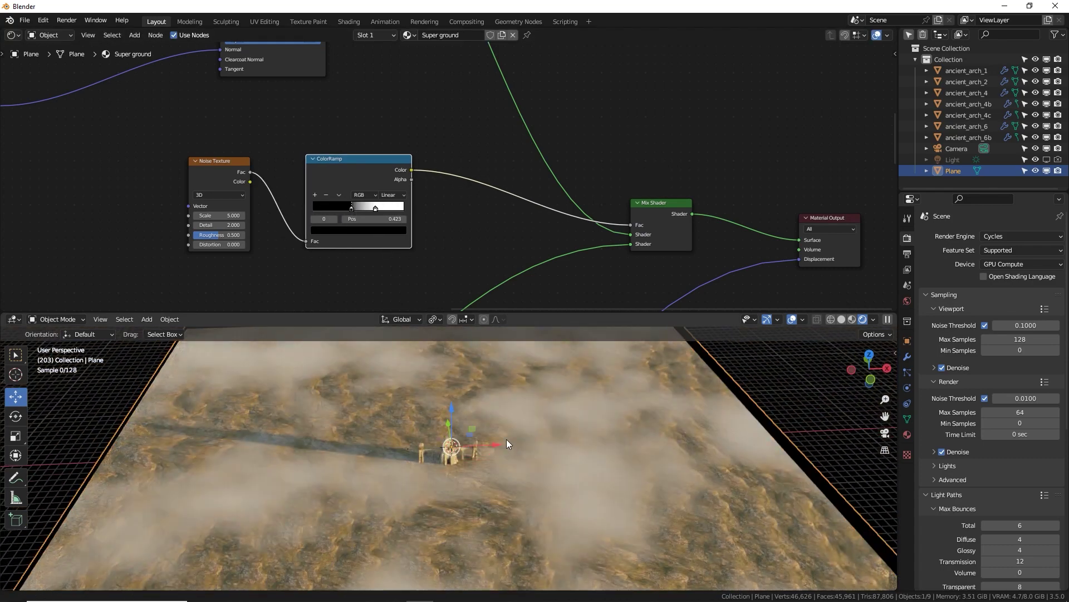
pyautogui.keyDown('shift'); pyautogui.moveTo(506, 439); pyautogui.dragTo(519, 412, button='middle'); pyautogui.keyUp('shift')
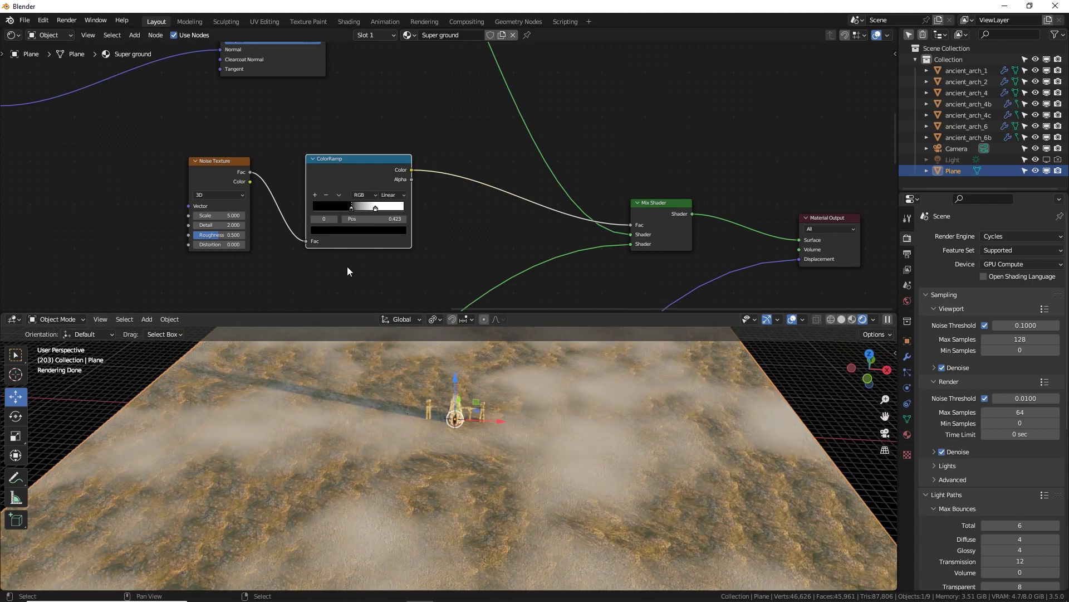
# Step: Insert an RGB Curves node between the Ground22 Multiply node and its Principled BSDF's Base Color
pyautogui.moveTo(362, 247); pyautogui.dragTo(612, 243, button='middle')
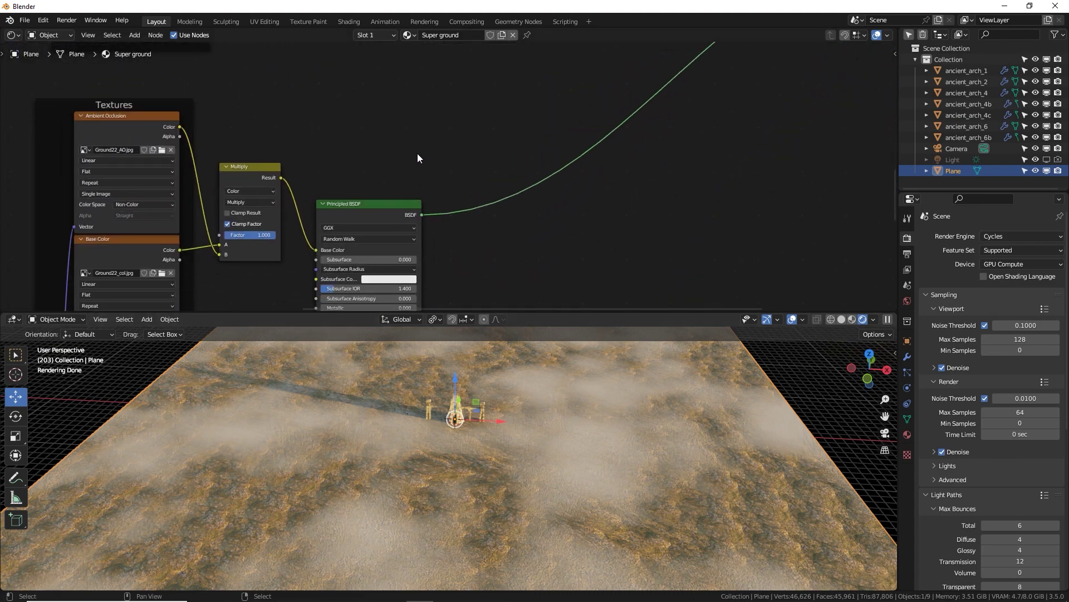
pyautogui.moveTo(366, 214); pyautogui.dragTo(438, 212)
pyautogui.hotkey('shift', 'a')
pyautogui.write('c')
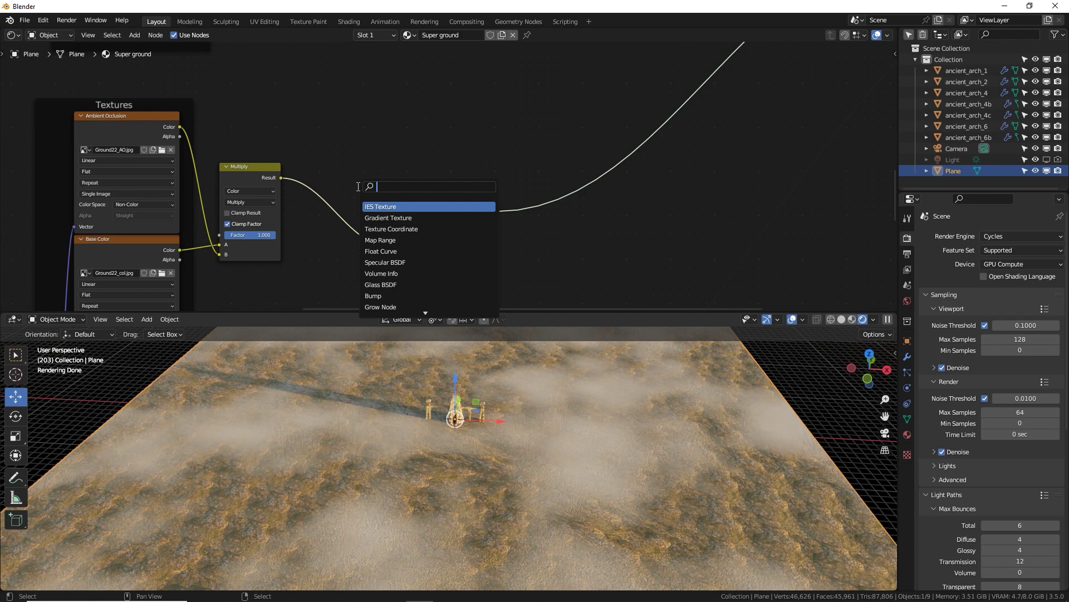
pyautogui.write('urve')
pyautogui.press('Return')
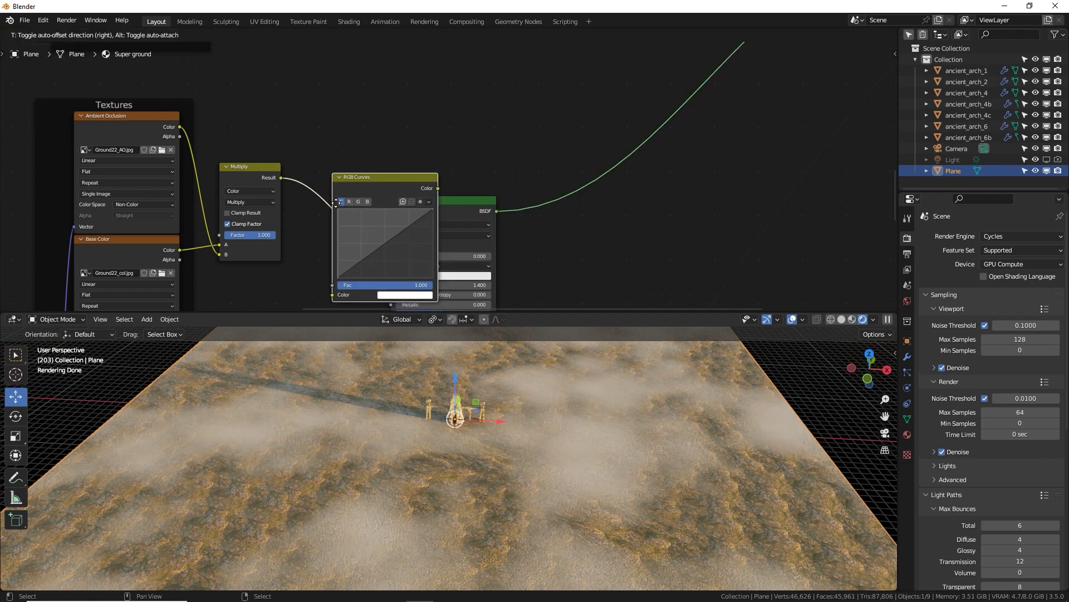
pyautogui.click(347, 202)
# Step: Darken the Ground22 colour by lowering the combined curve's midpoint to about 0.509, 0.244 and pulling down its bright end
pyautogui.moveTo(369, 229); pyautogui.dragTo(378, 245)
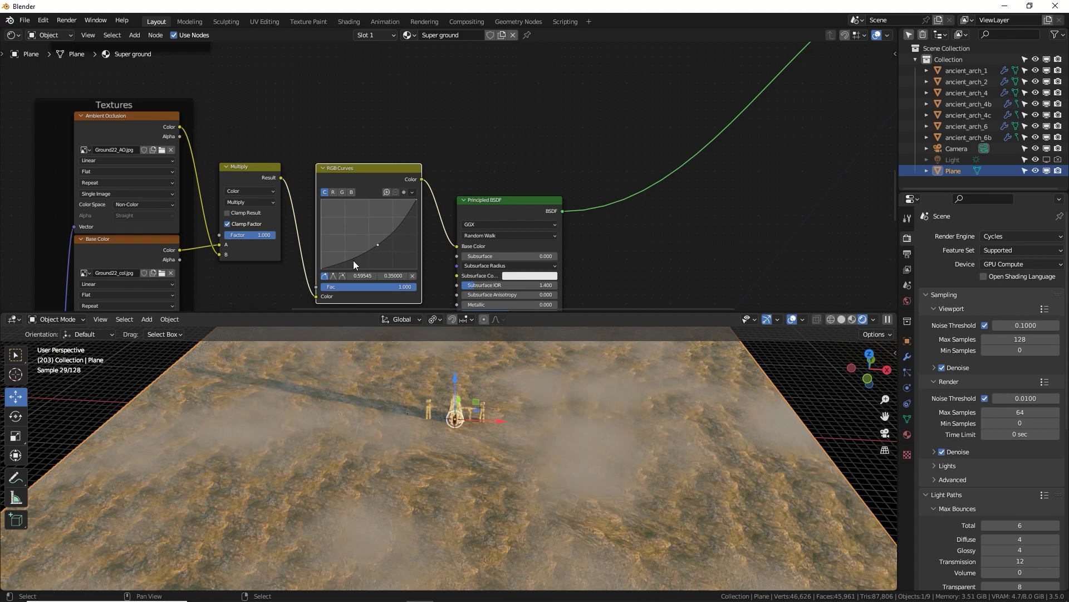
pyautogui.moveTo(412, 210); pyautogui.dragTo(369, 252)
pyautogui.scroll(3, 369, 252)
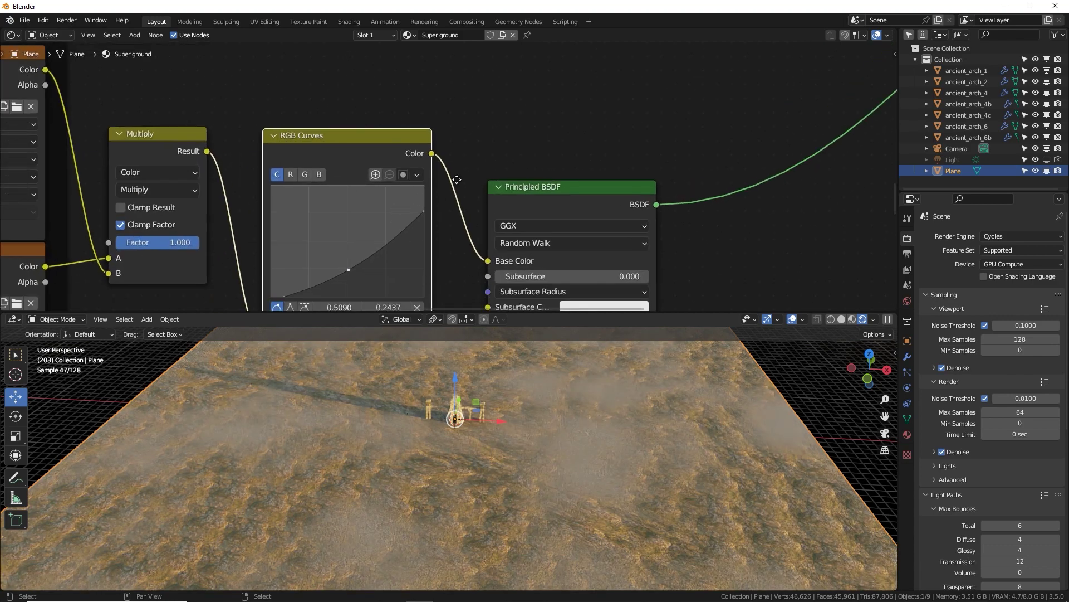
# Step: Lower the green channel curve's midpoint to about 0.505, 0.469 in RGB Curves and return to the combined channel
pyautogui.click(388, 128)
pyautogui.click(430, 196)
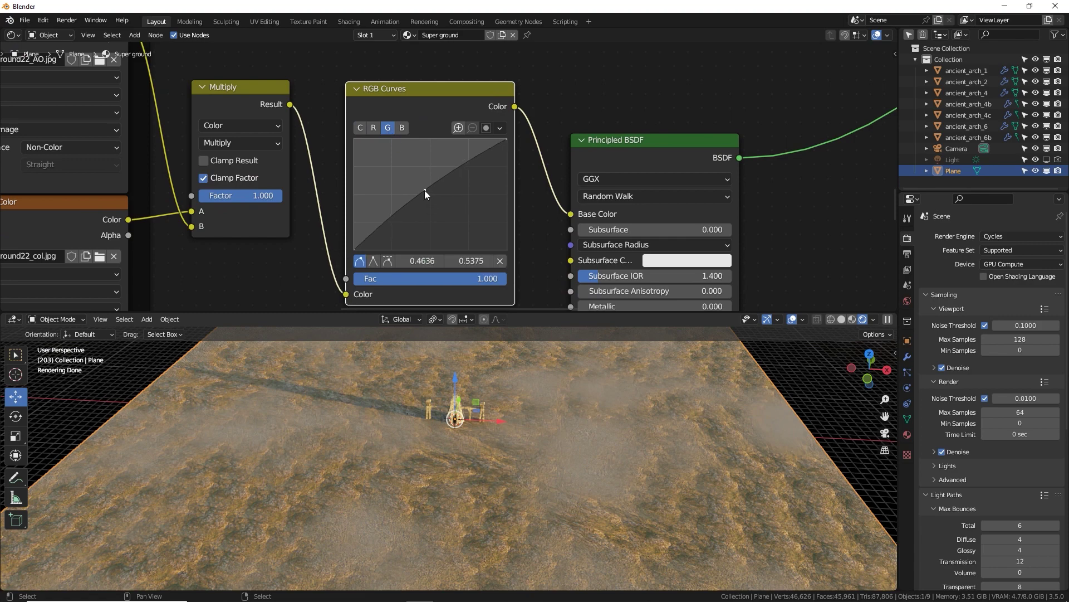
pyautogui.moveTo(431, 196); pyautogui.dragTo(432, 198)
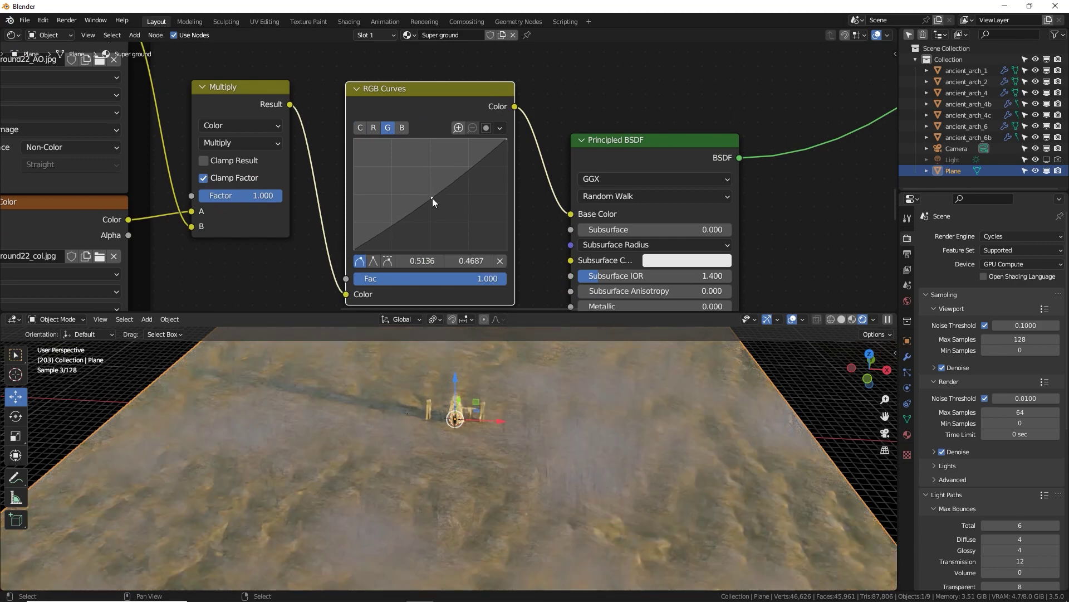
pyautogui.scroll(-2, 399, 149)
pyautogui.scroll(1, 399, 148)
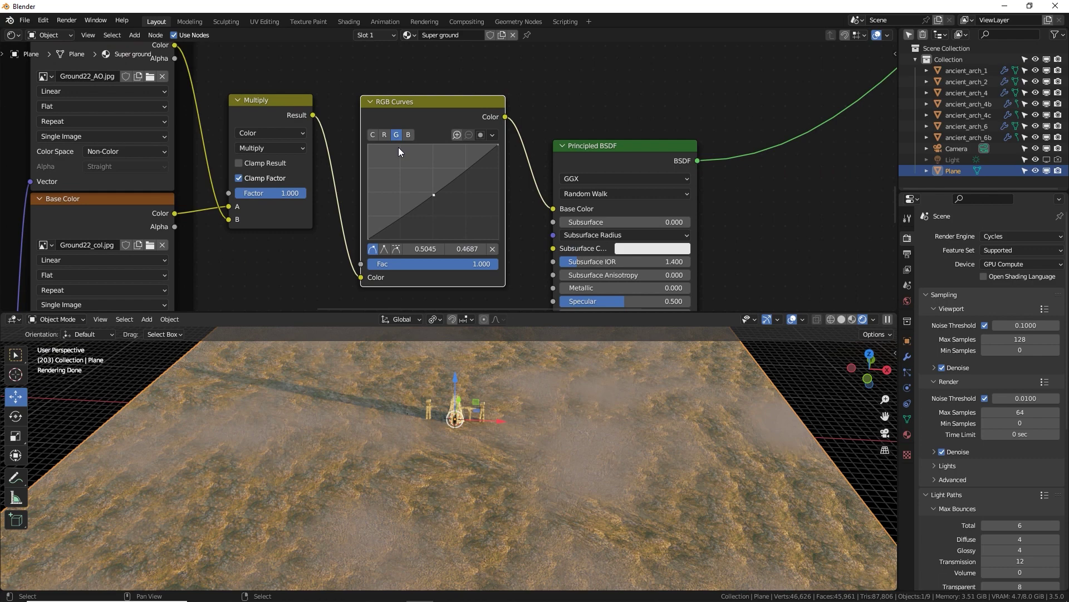
pyautogui.click(373, 138)
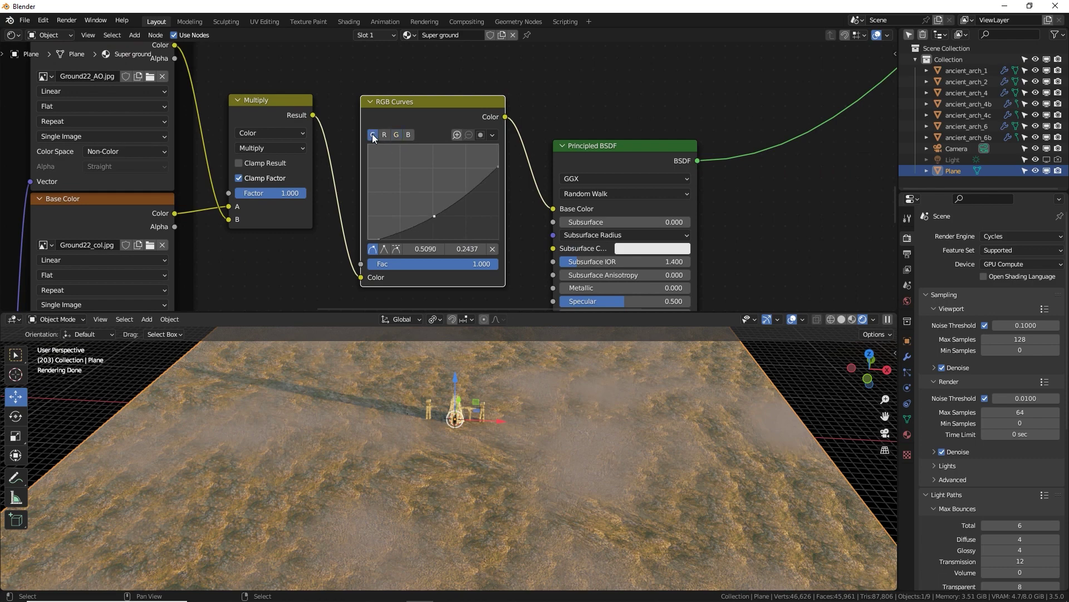
# Step: Set the Detail of the Noise Texture feeding the ColorRamp to 15, its Roughness to 0.617 and its Scale to 13.5
pyautogui.scroll(-2, 472, 188)
pyautogui.moveTo(641, 78); pyautogui.dragTo(402, 156, button='middle')
pyautogui.scroll(1, 404, 205)
pyautogui.scroll(1, 403, 156)
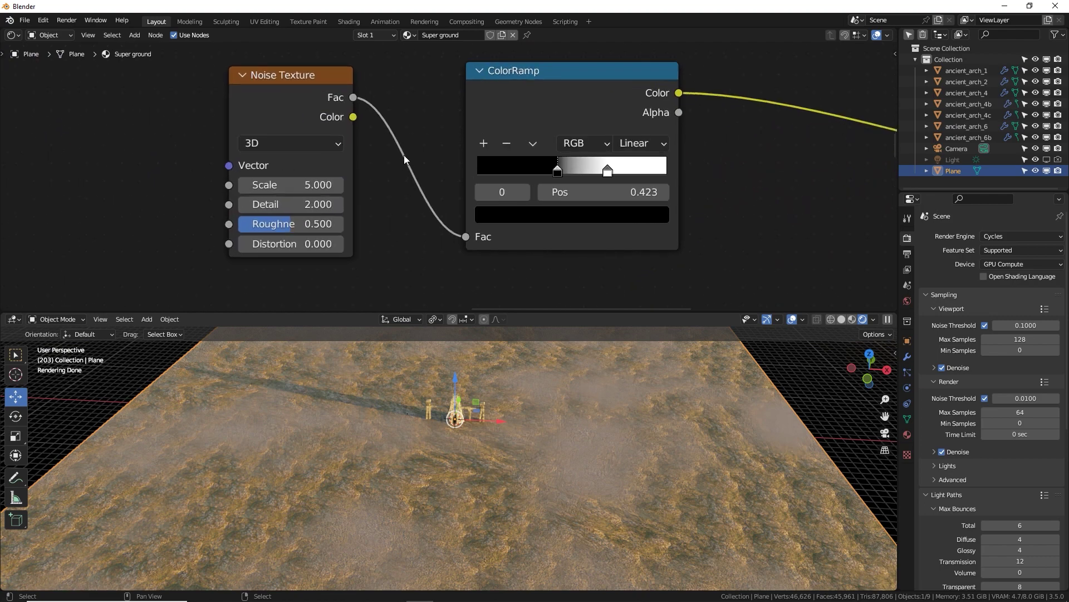
pyautogui.click(311, 205)
pyautogui.write('15')
pyautogui.press('Return')
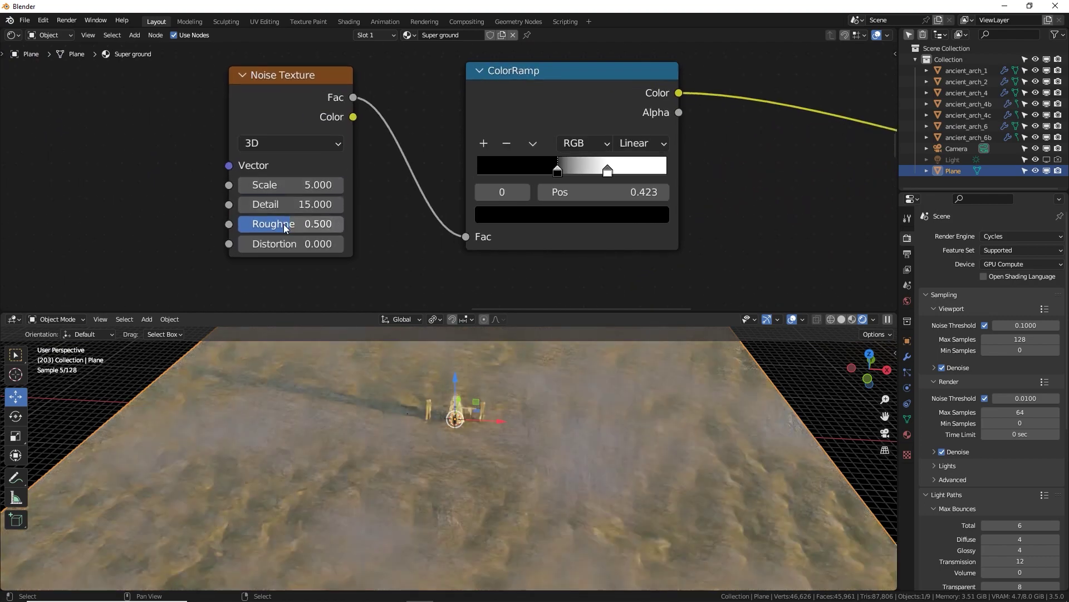
pyautogui.moveTo(291, 224); pyautogui.dragTo(303, 224)
pyautogui.moveTo(304, 185); pyautogui.dragTo(356, 185)
# Step: Inspect the ground up close and sharpen the texture blend by moving the ColorRamp's white stop to 0.505
pyautogui.scroll(5, 464, 429)
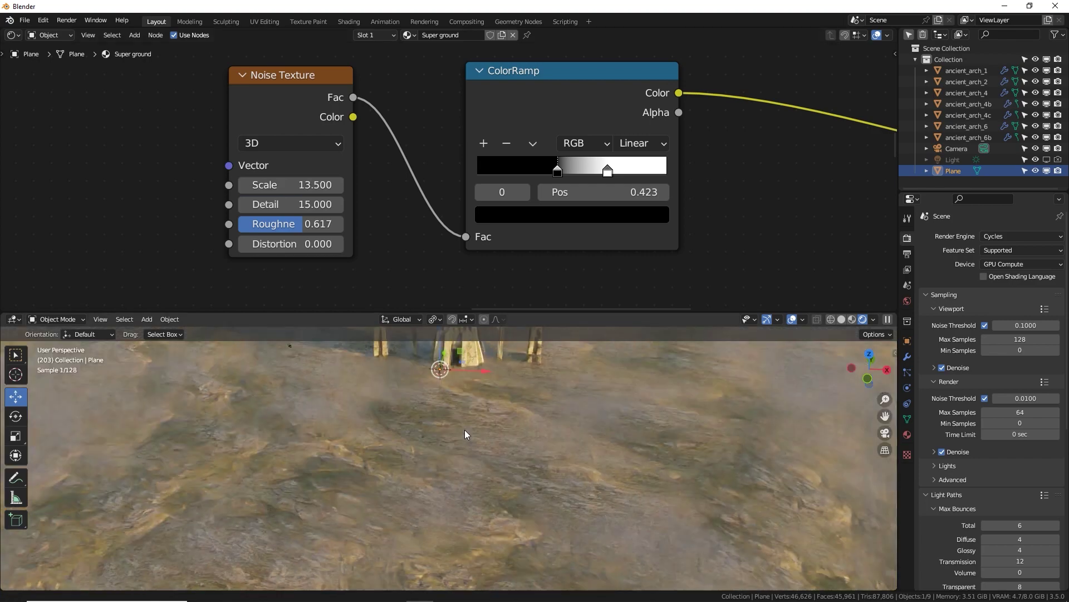
pyautogui.moveTo(433, 433); pyautogui.dragTo(483, 415, button='middle')
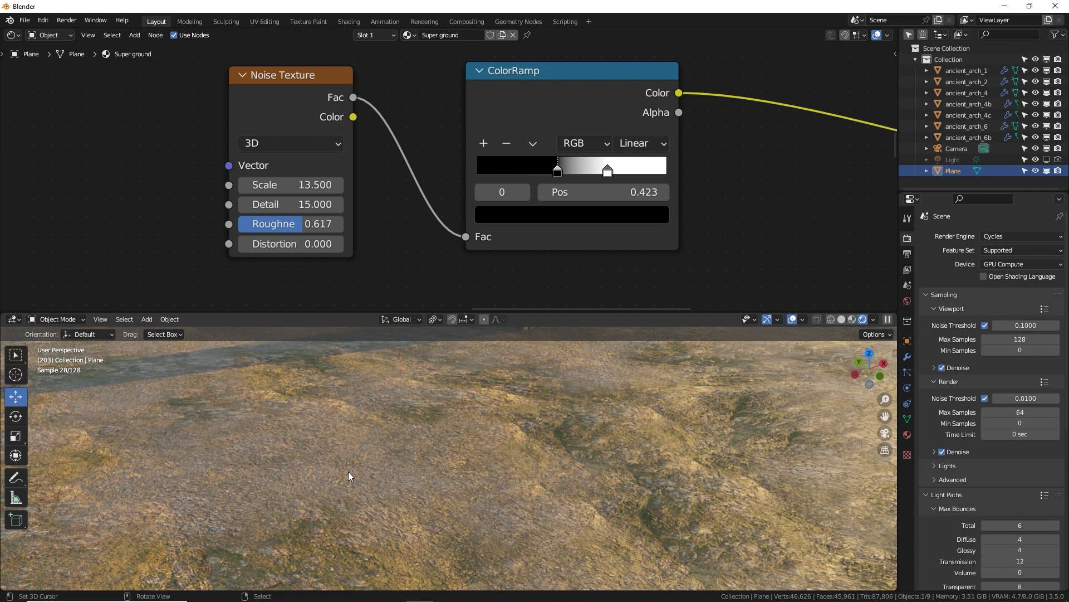
pyautogui.moveTo(564, 442); pyautogui.dragTo(527, 442, button='middle')
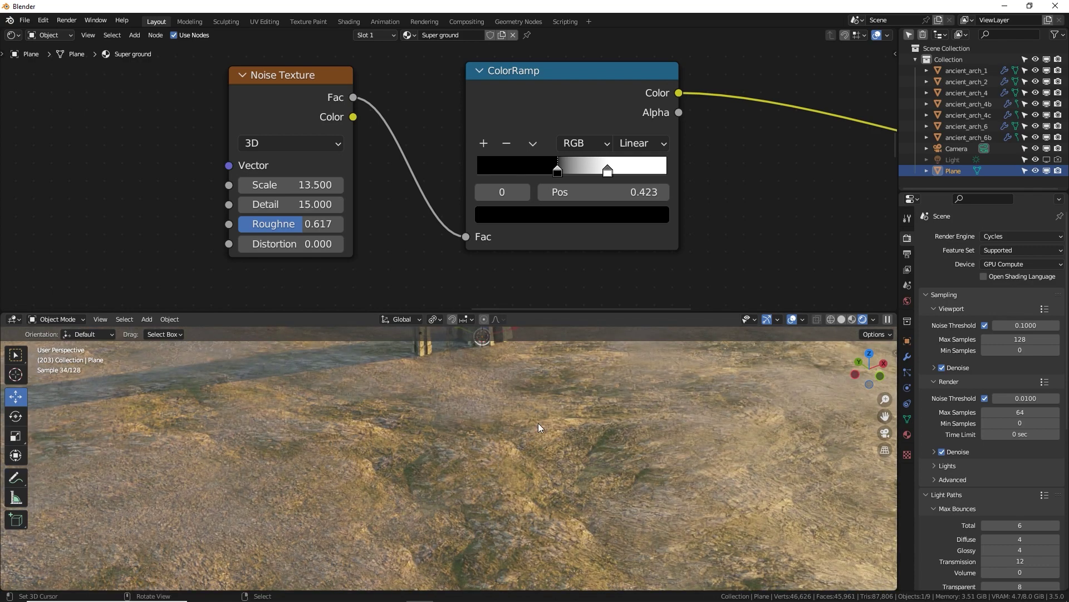
pyautogui.moveTo(558, 170)
pyautogui.mouseDown()
pyautogui.moveTo(570, 170)
pyautogui.moveTo(542, 170)
pyautogui.moveTo(580, 173)
pyautogui.moveTo(554, 171)
pyautogui.mouseUp()
pyautogui.press('g')
pyautogui.moveTo(599, 170); pyautogui.dragTo(564, 168)
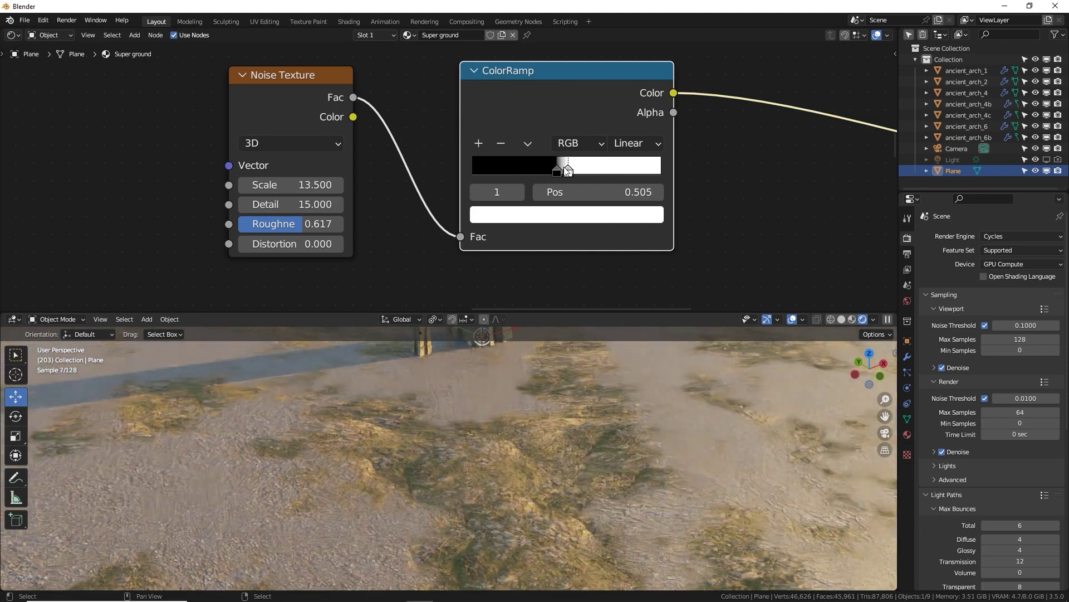
# Step: Refine the blend mask with noise Scale 6.1 and Roughness 0.842, and set the ColorRamp's white stop to 0.645
pyautogui.moveTo(584, 402); pyautogui.dragTo(485, 389, button='middle')
pyautogui.moveTo(568, 172)
pyautogui.mouseDown()
pyautogui.moveTo(596, 170)
pyautogui.moveTo(570, 171)
pyautogui.mouseUp()
pyautogui.moveTo(290, 184); pyautogui.dragTo(243, 185)
pyautogui.moveTo(592, 172)
pyautogui.mouseDown()
pyautogui.moveTo(539, 174)
pyautogui.moveTo(573, 173)
pyautogui.mouseUp()
pyautogui.moveTo(305, 223); pyautogui.dragTo(330, 224)
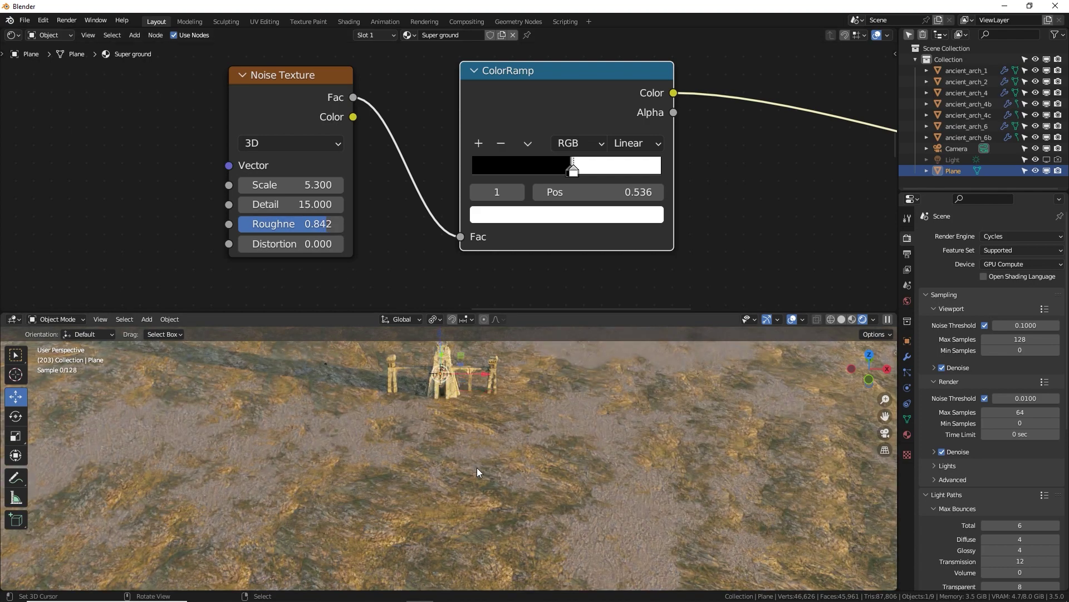
pyautogui.scroll(2, 477, 467)
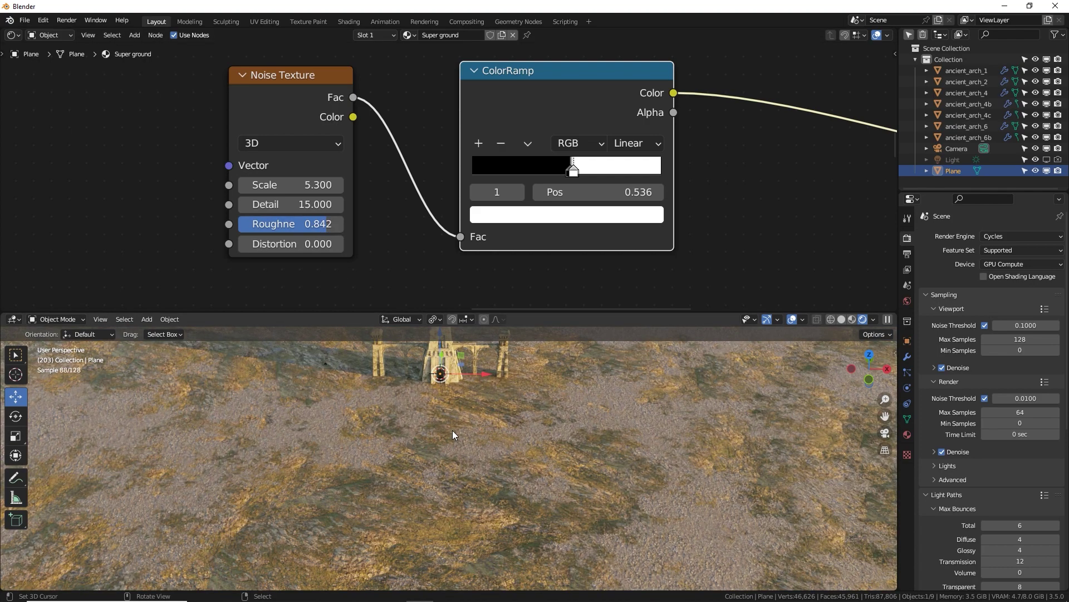
pyautogui.moveTo(578, 168); pyautogui.dragTo(559, 168)
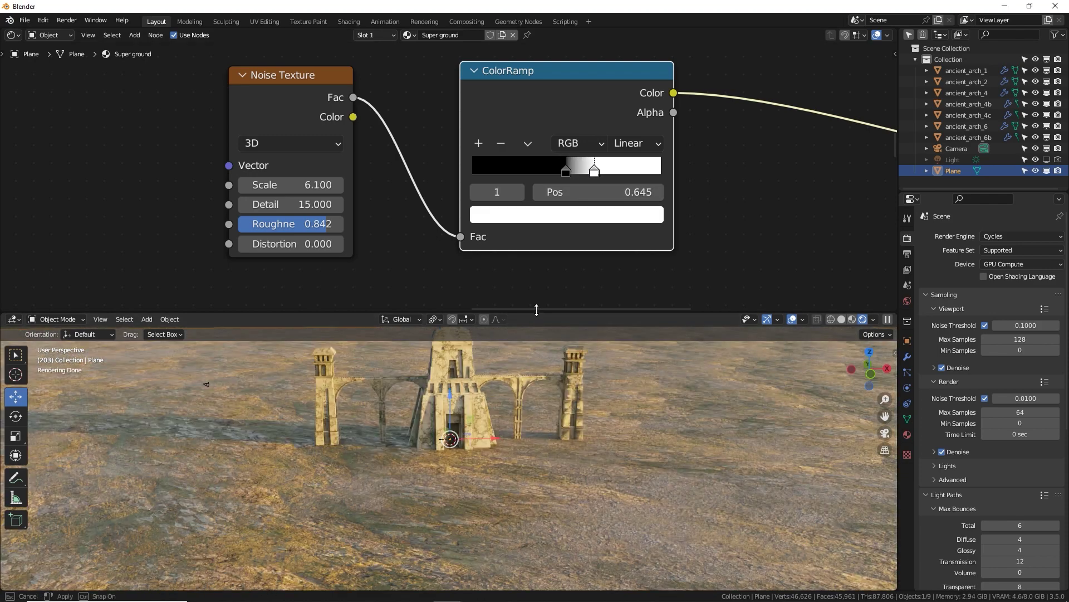
# Step: Enlarge the 3D viewport and switch it to the camera view of the arches
pyautogui.moveTo(536, 312); pyautogui.dragTo(537, 265)
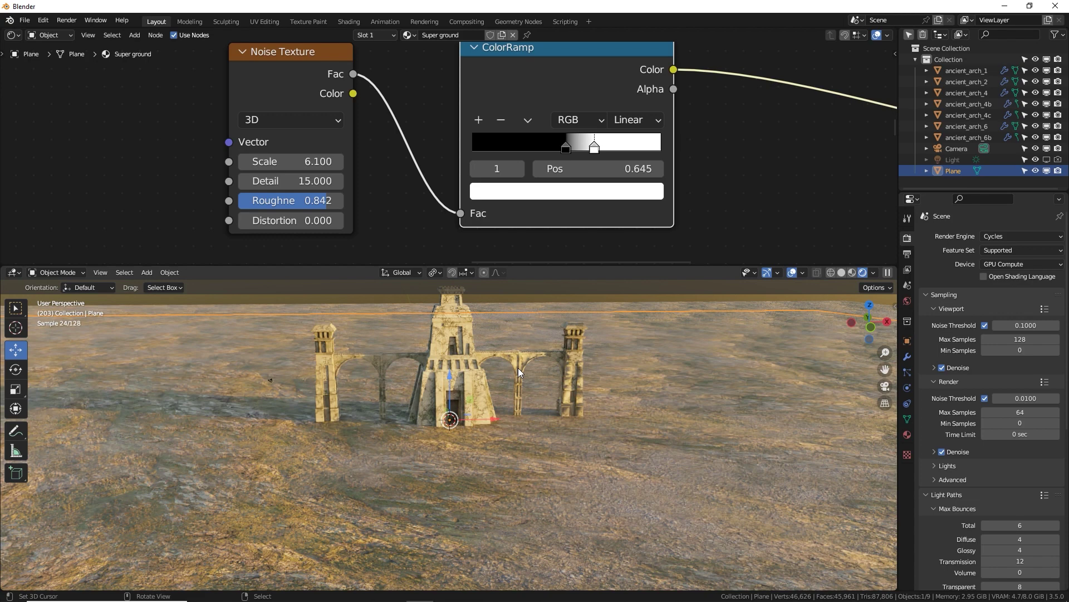
pyautogui.scroll(3, 518, 367)
pyautogui.moveTo(522, 426); pyautogui.dragTo(513, 400, button='middle')
pyautogui.press('KP_0')
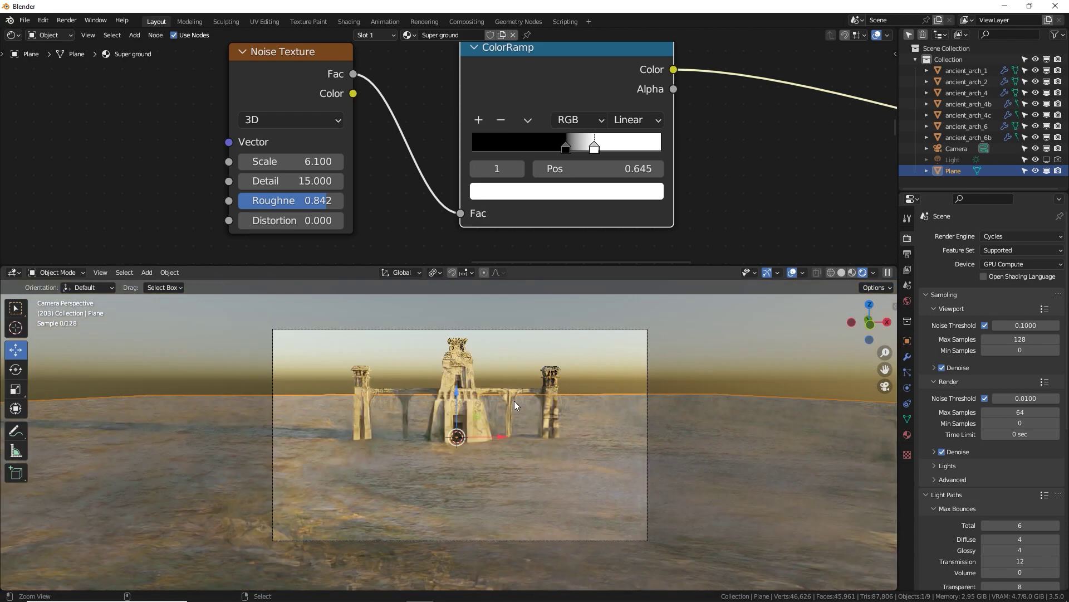
# Step: Select the camera, set its focal length to 28 mm and move it closer to the arches
pyautogui.click(508, 330)
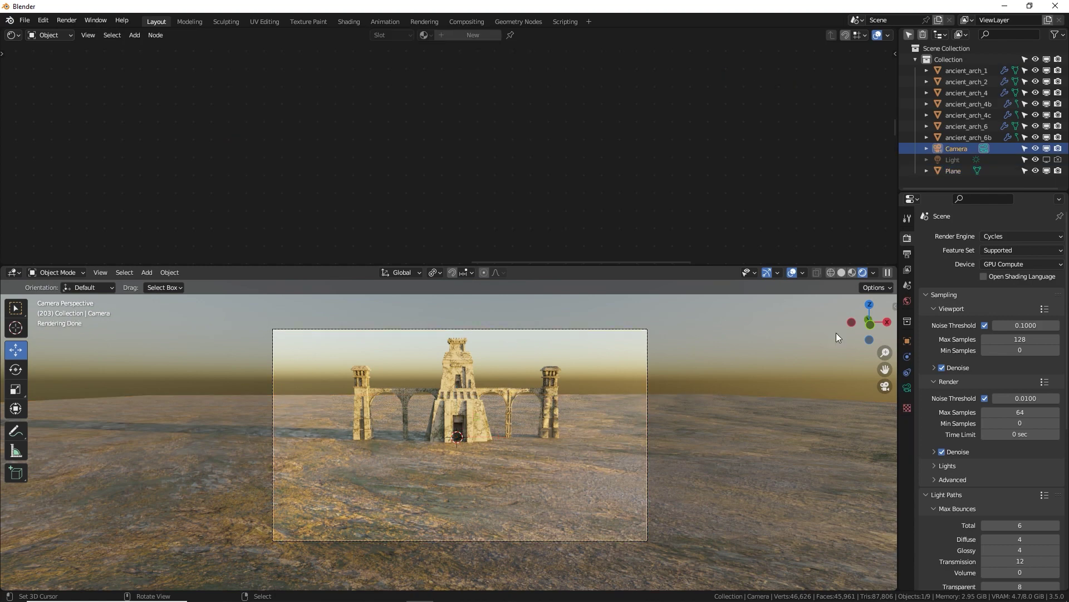
pyautogui.click(907, 387)
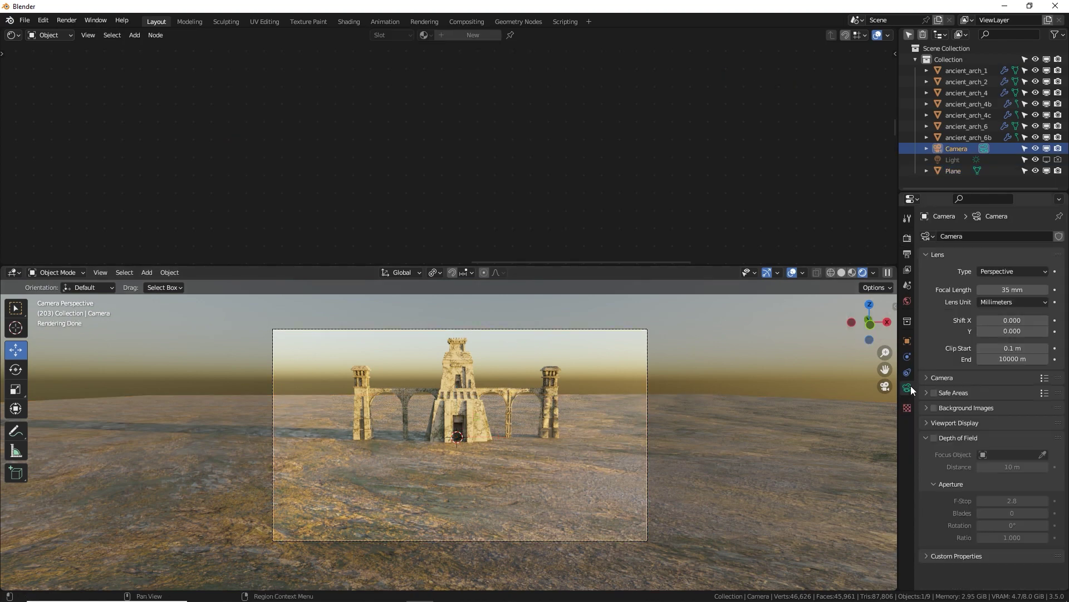
pyautogui.click(1004, 289)
pyautogui.write('28')
pyautogui.press('Return')
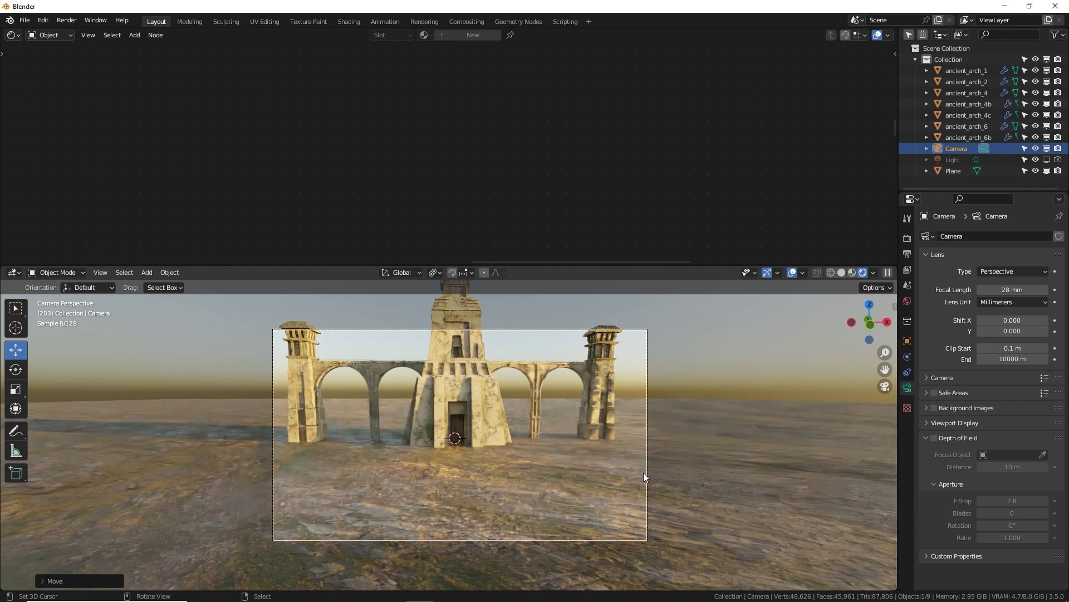
# Step: Tilt the camera upward about the global X axis so the whole tower fits in the frame
pyautogui.press('r')
pyautogui.press('x')
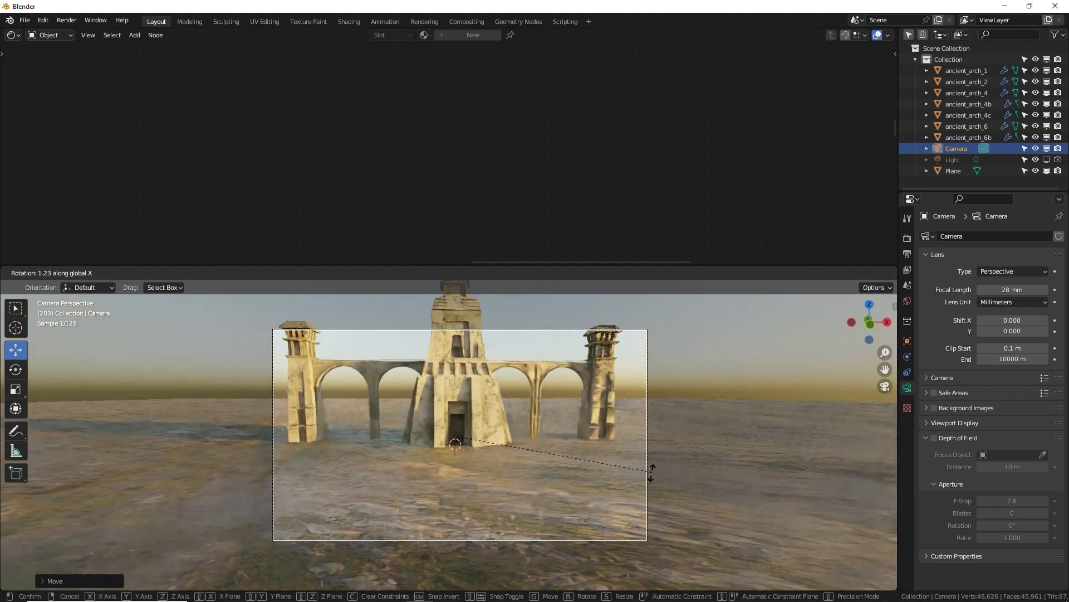
pyautogui.click(646, 505)
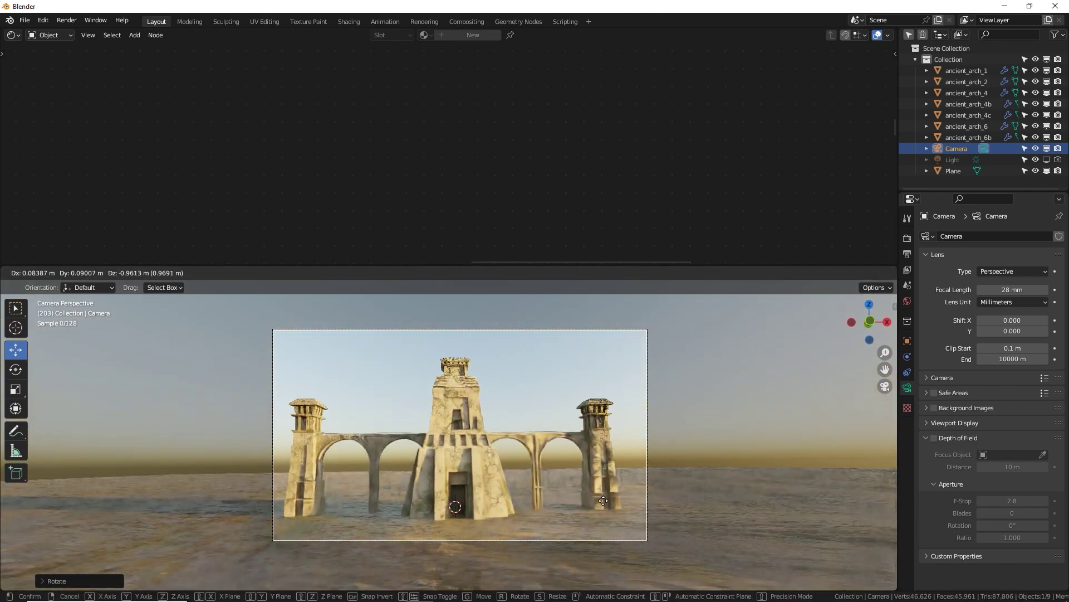
# Step: Move the camera to reframe the arches and enlarge the 3D viewport
pyautogui.press('g')
pyautogui.click(569, 455)
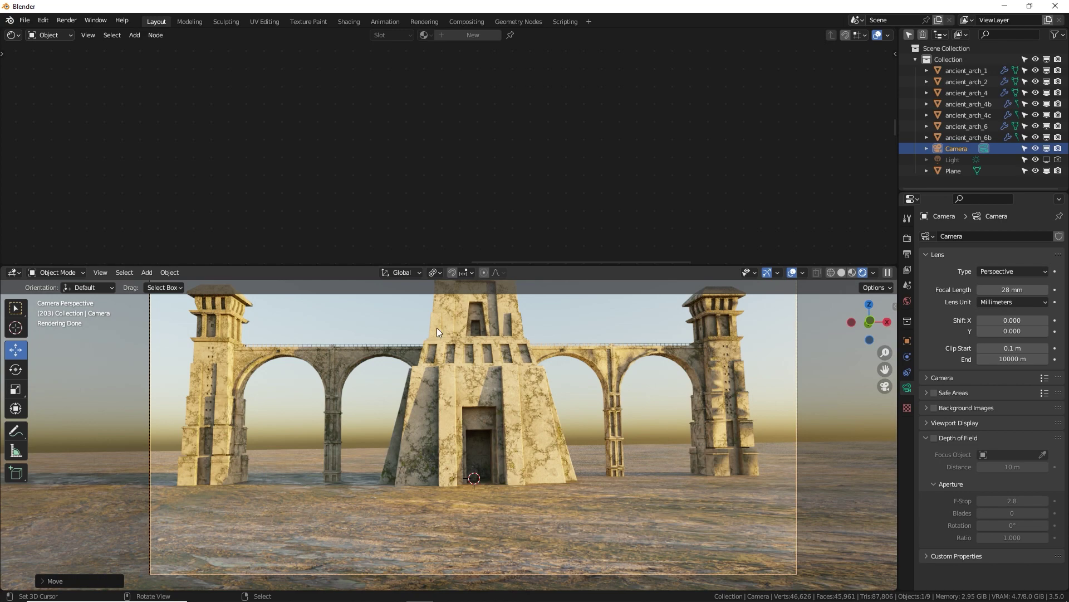
pyautogui.moveTo(536, 265); pyautogui.dragTo(535, 217)
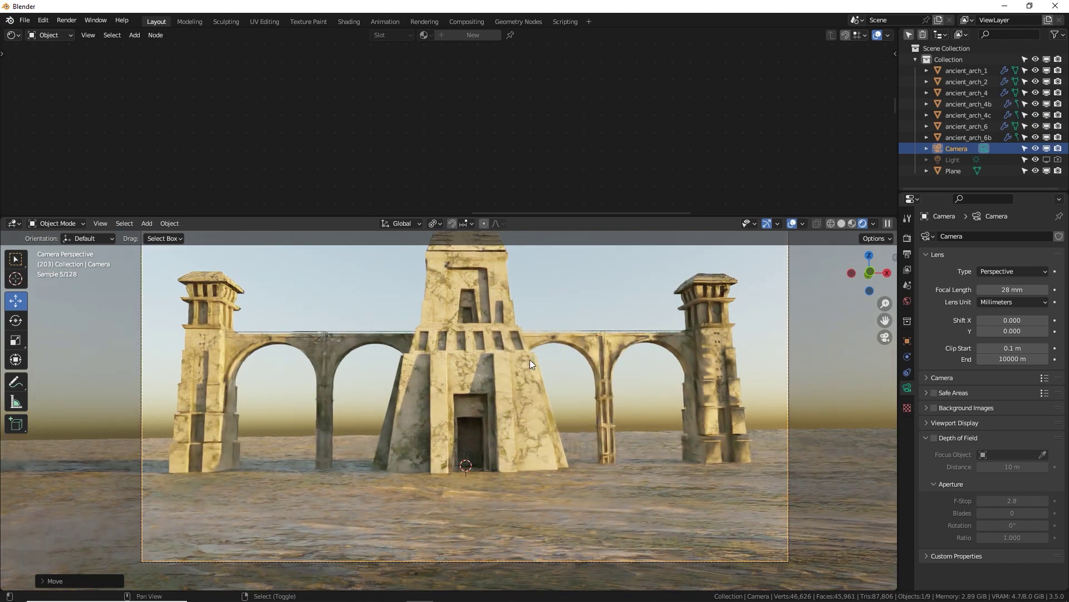
# Step: Select the ground plane and bring its Super ground material's final shader nodes into view
pyautogui.click(379, 509)
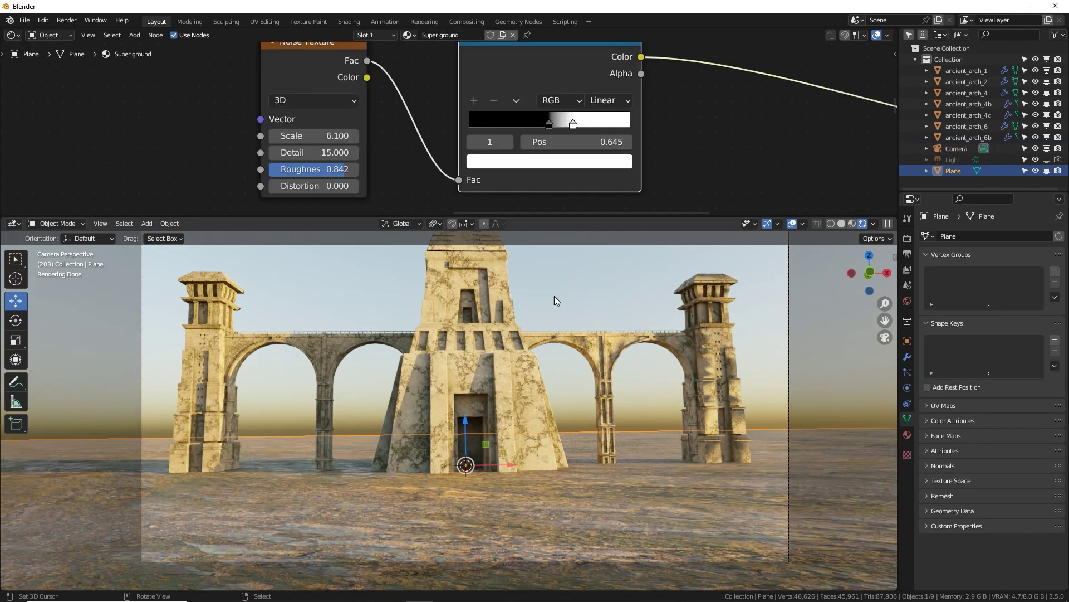
pyautogui.scroll(-3, 591, 162)
pyautogui.moveTo(641, 144); pyautogui.dragTo(390, 146, button='middle')
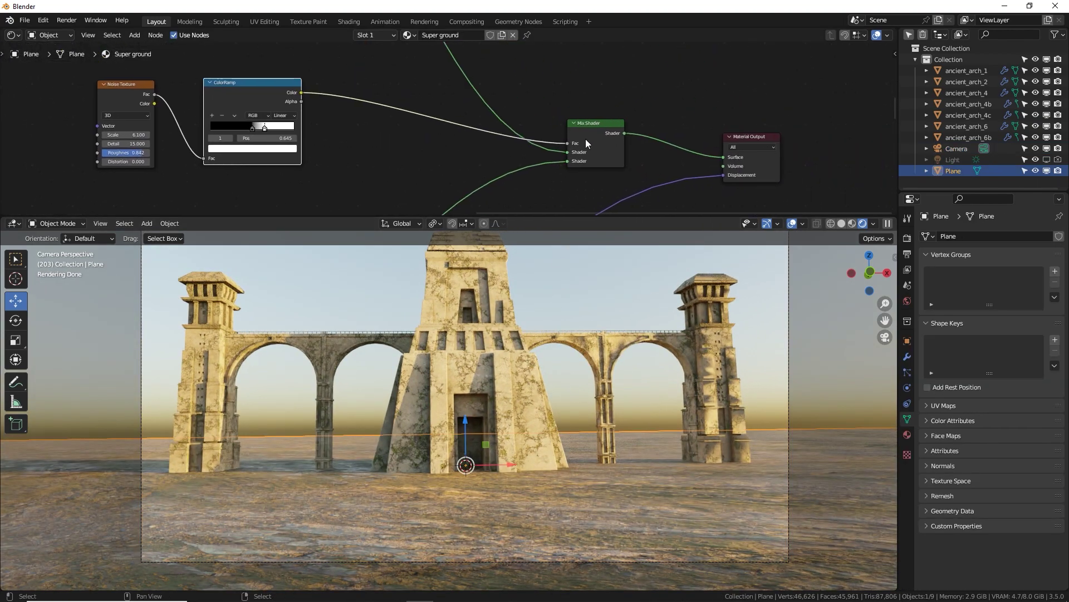
# Step: Try inserting a duplicate Mix Shader between the existing Mix Shader and the Material Output, and remove it again with its links kept
pyautogui.click(587, 140)
pyautogui.hotkey('shift', 'd')
pyautogui.click(677, 134)
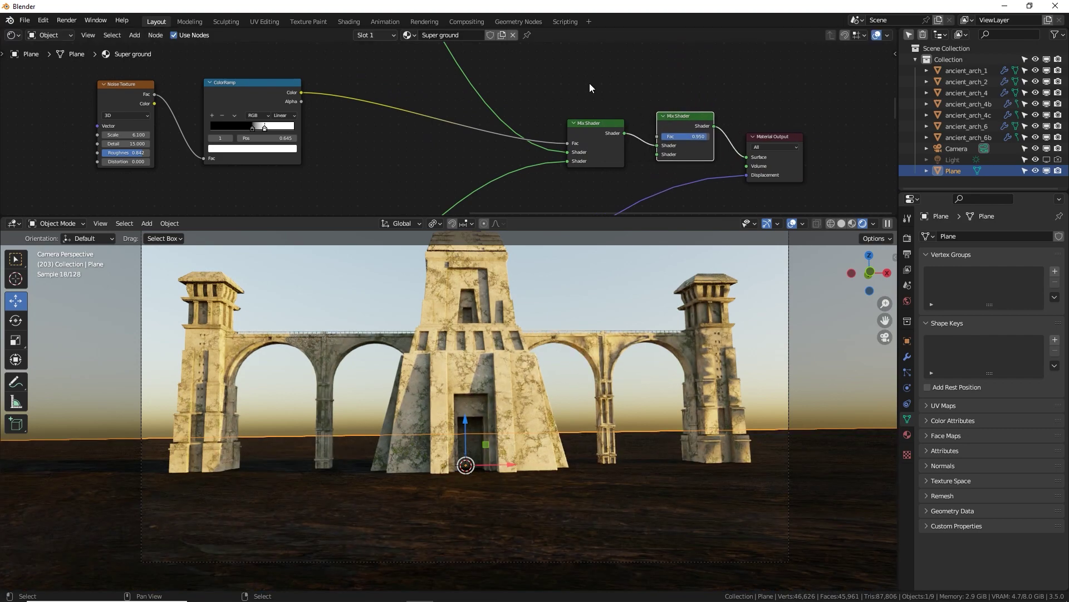
pyautogui.moveTo(589, 83); pyautogui.dragTo(600, 118, button='middle')
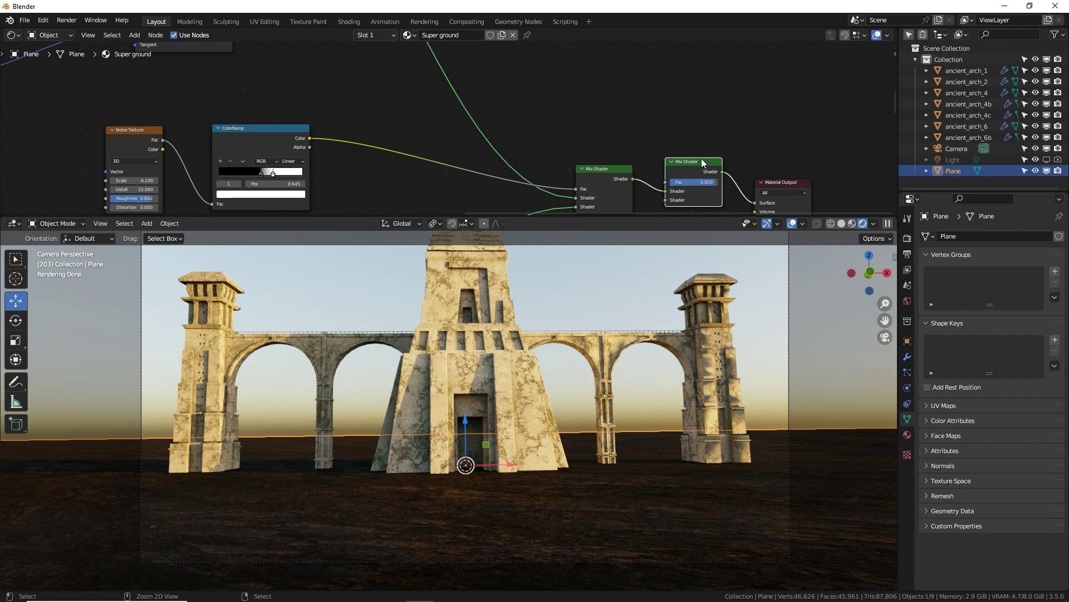
pyautogui.hotkey('ctrl', 'x')
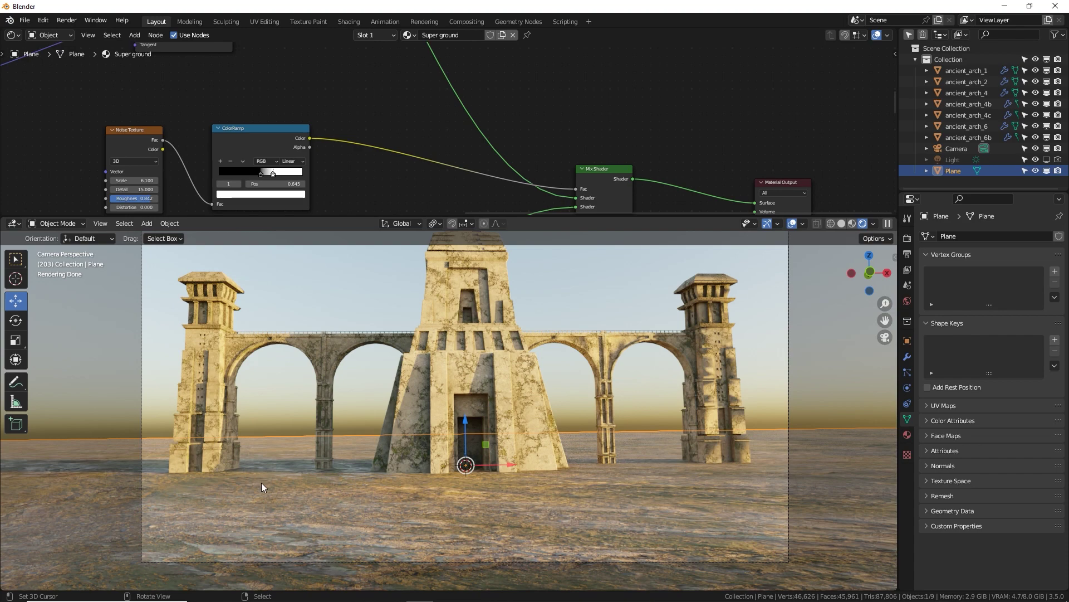
# Step: Subdivide the ground plane's mesh in Edit Mode with 40 cuts
pyautogui.press('Tab')
pyautogui.moveTo(262, 484); pyautogui.dragTo(415, 483, button='middle')
pyautogui.scroll(-10, 430, 373)
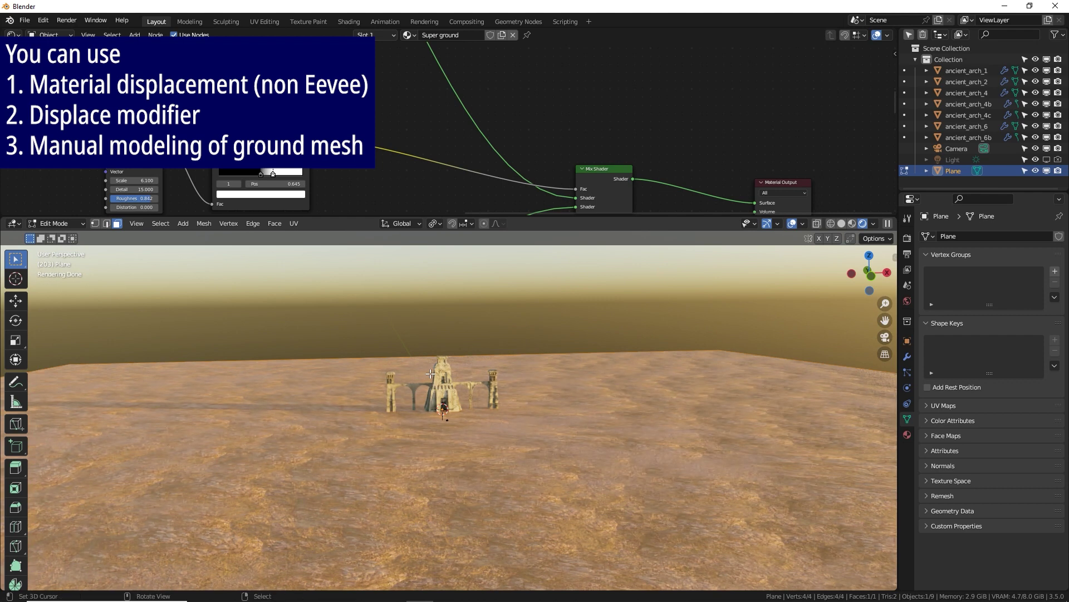
pyautogui.press('F3')
pyautogui.write('subd')
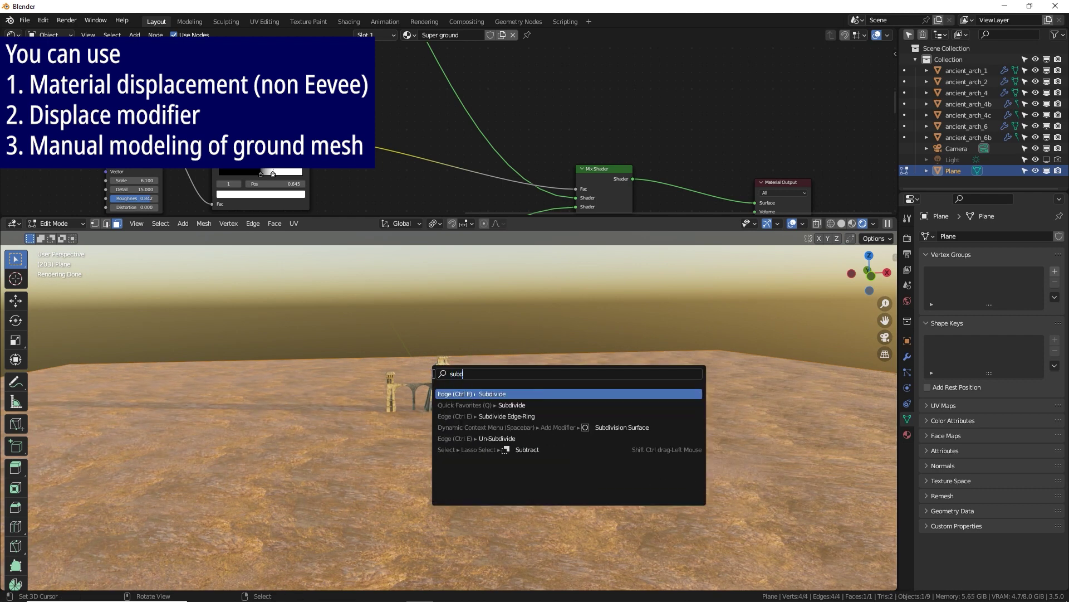
pyautogui.press('Return')
pyautogui.click(150, 504)
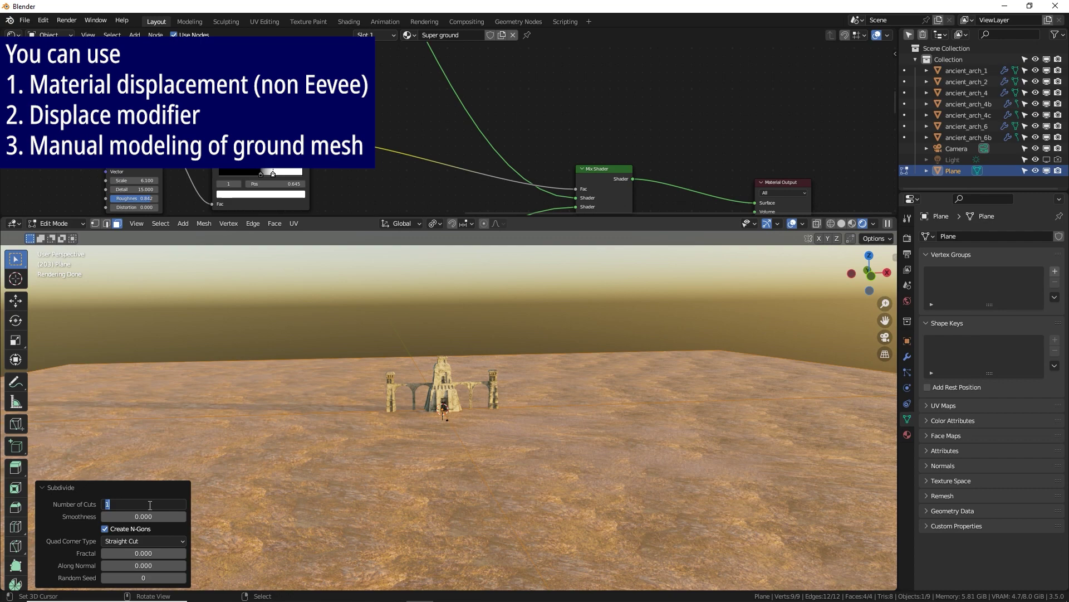
pyautogui.write('40')
pyautogui.press('Return')
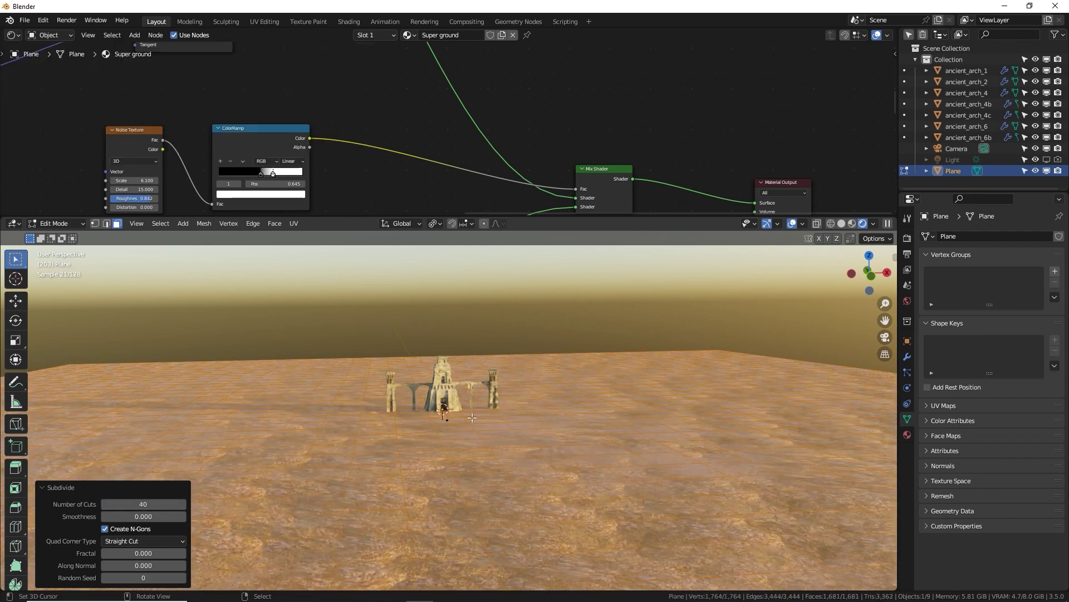
# Step: Display the viewport as wireframe and set the subdivision's Number of Cuts to 45
pyautogui.click(832, 223)
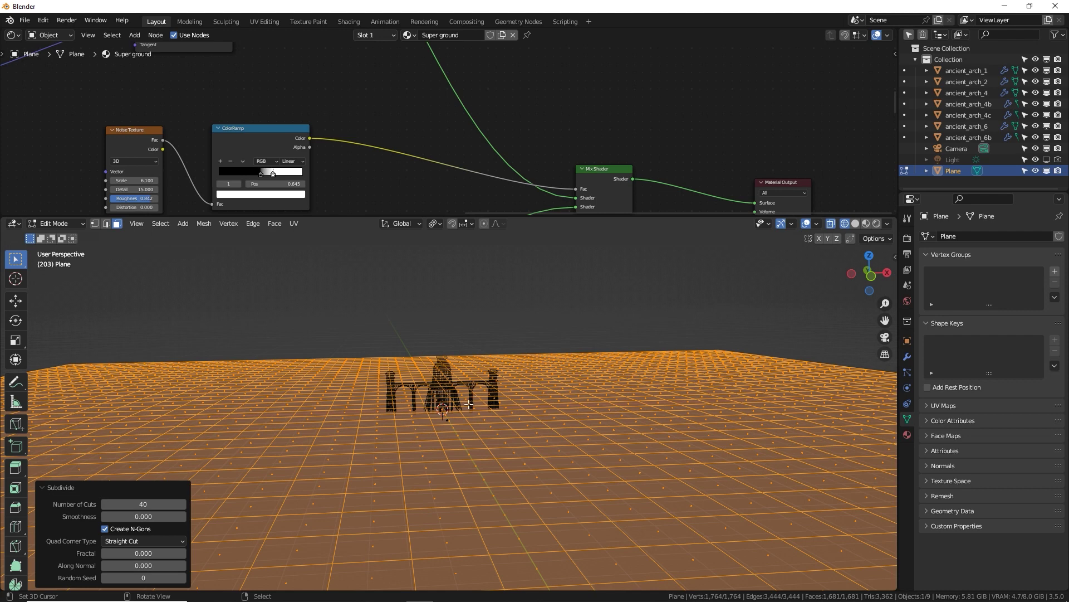
pyautogui.click(159, 503)
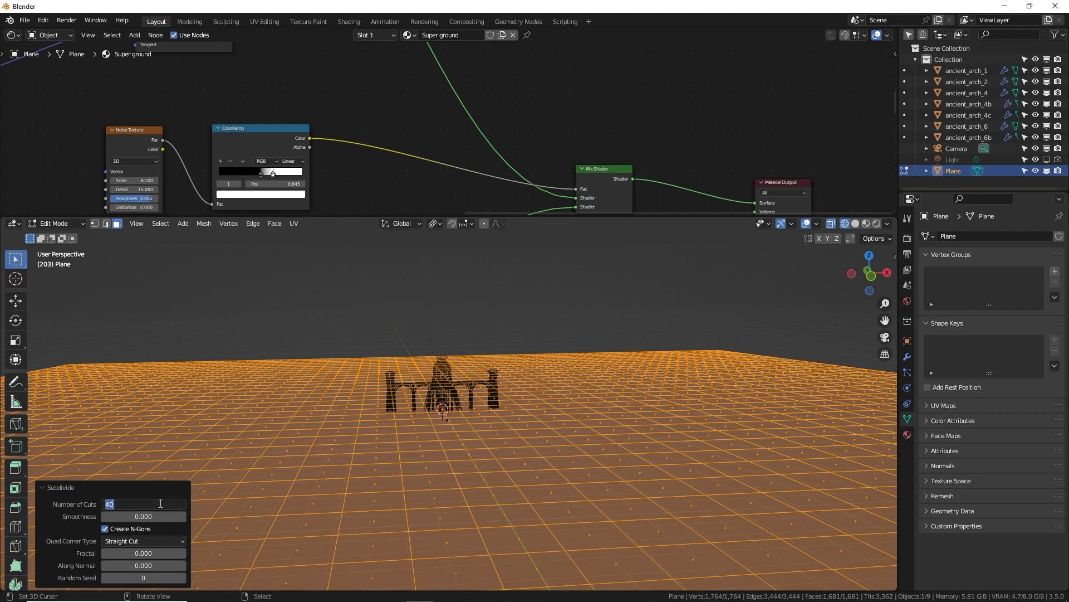
pyautogui.write('45')
pyautogui.press('Return')
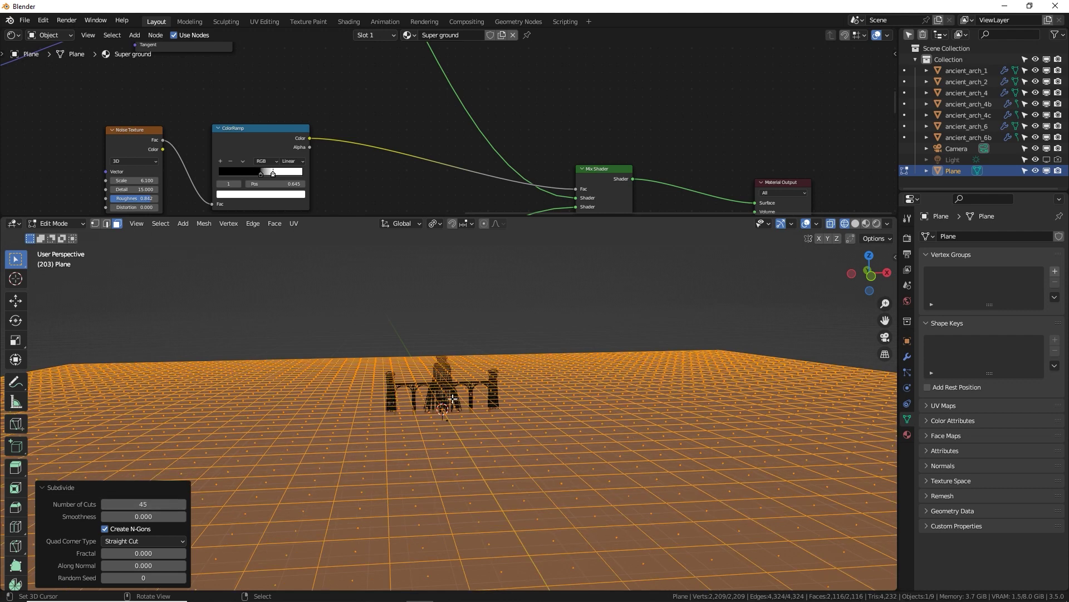
# Step: Select one ground face just beside the arches' outer tower and enable proportional editing
pyautogui.click(369, 405)
pyautogui.moveTo(421, 415); pyautogui.dragTo(409, 434, button='middle')
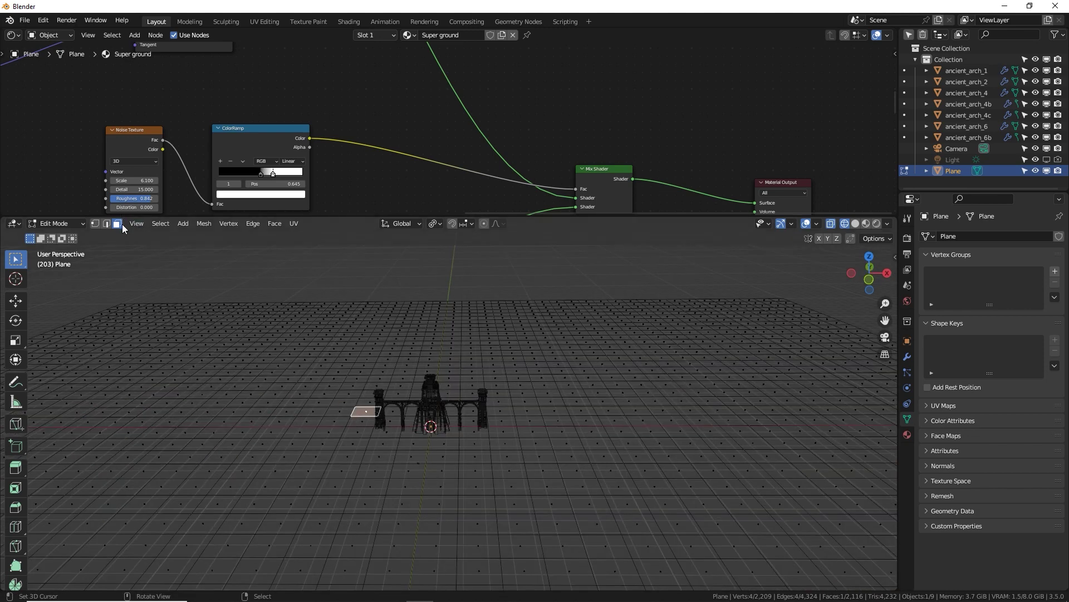
pyautogui.click(484, 224)
# Step: Try raising the selected face along Z with Smooth falloff while varying the proportional influence size, and cancel the move
pyautogui.press('g')
pyautogui.press('z')
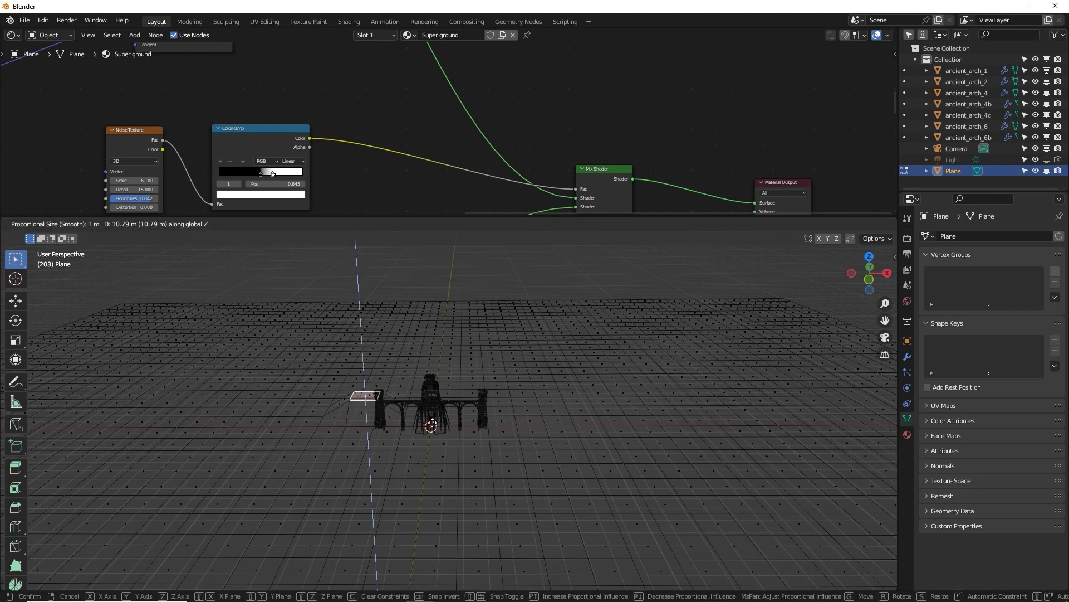
pyautogui.scroll(-5, 433, 415)
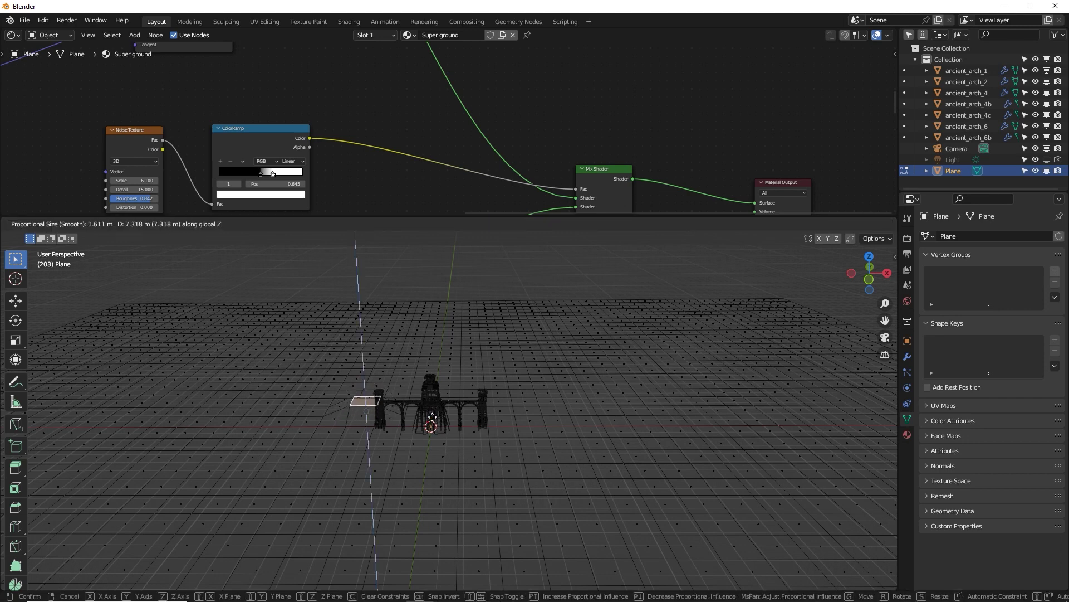
pyautogui.scroll(-2, 432, 416)
pyautogui.scroll(-20, 433, 416)
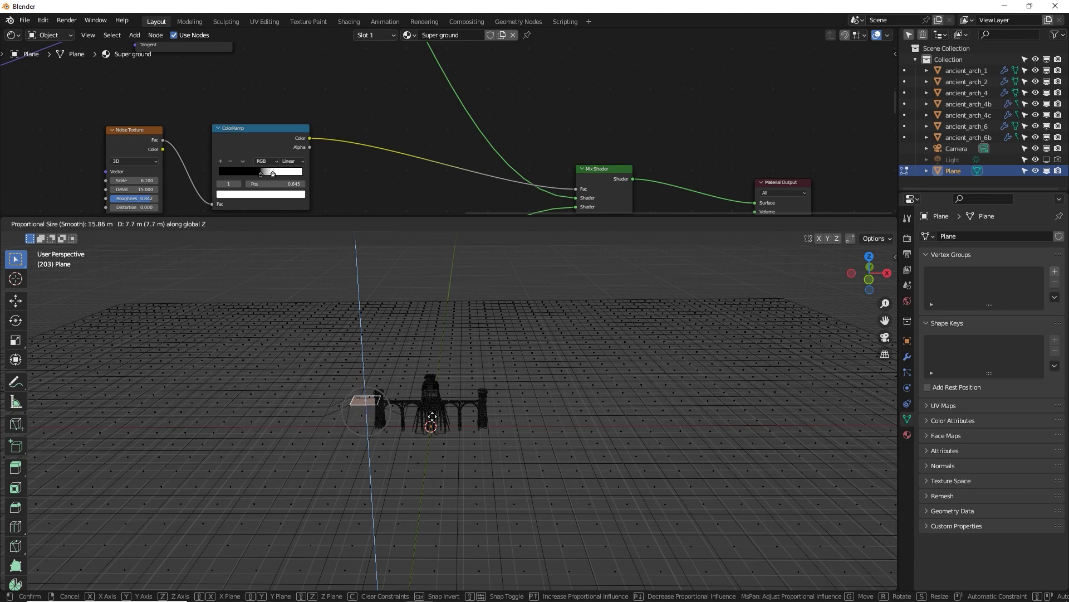
pyautogui.scroll(-15, 432, 415)
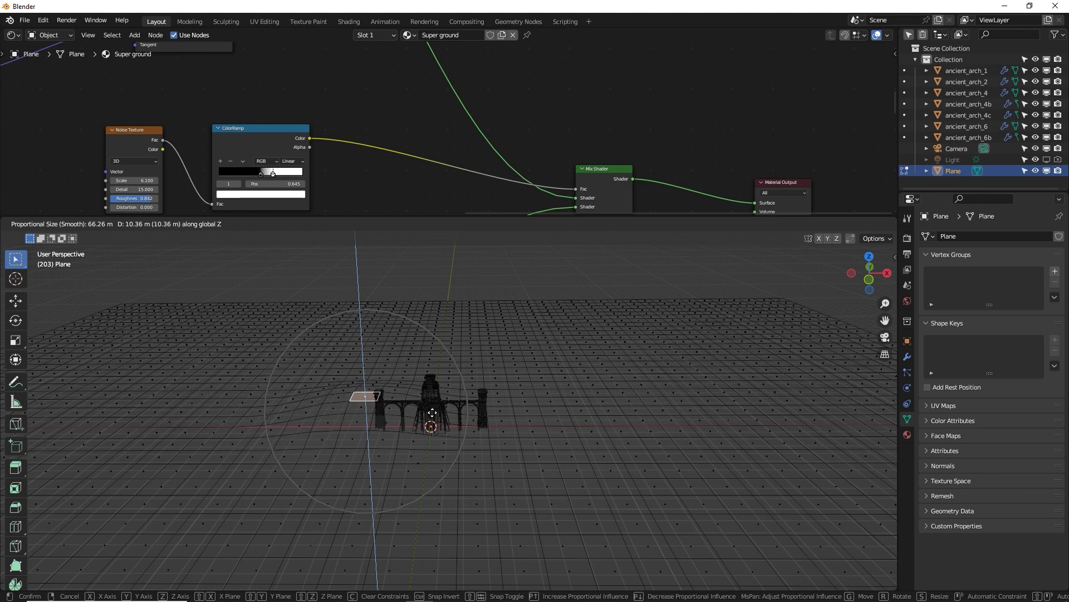
pyautogui.scroll(4, 432, 413)
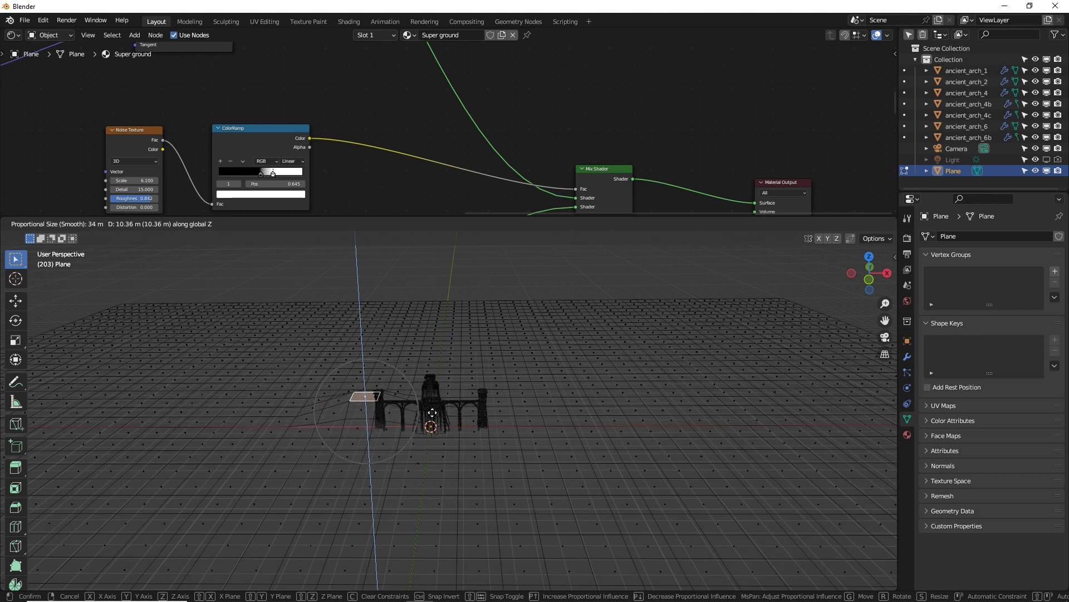
pyautogui.scroll(-5, 432, 412)
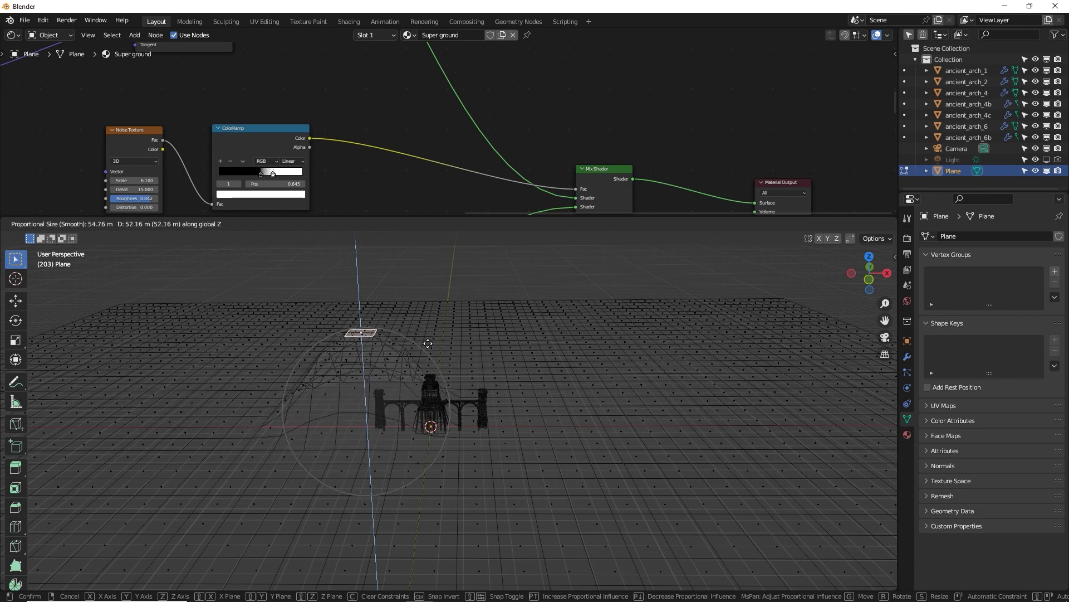
pyautogui.scroll(-10, 428, 343)
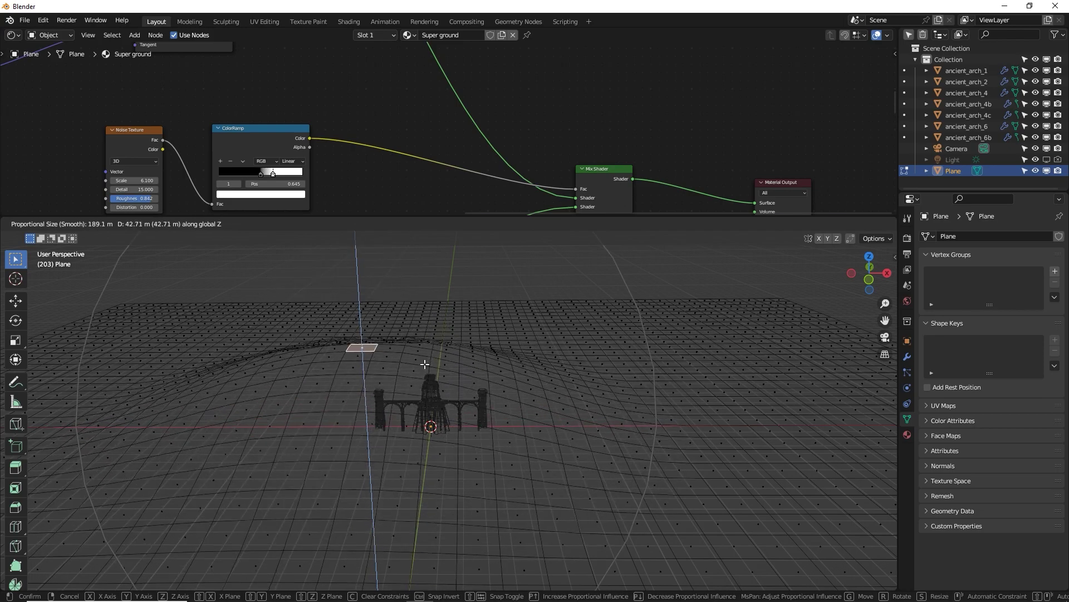
pyautogui.rightClick(450, 333)
# Step: Set the proportional falloff to Sharp and raise the selected face along Z with a 117.4 m influence size
pyautogui.click(496, 222)
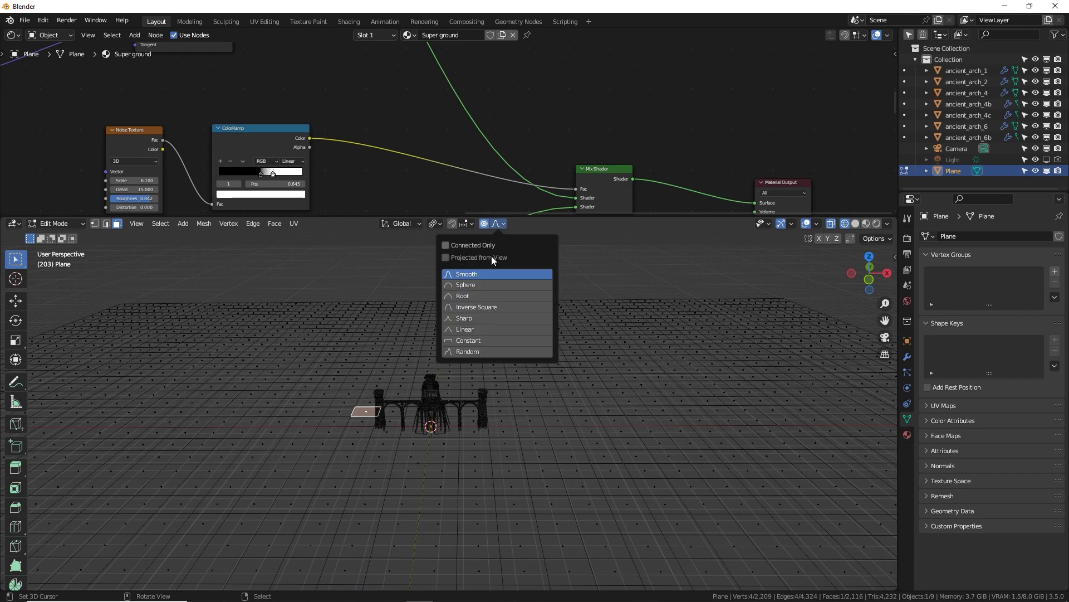
pyautogui.click(479, 320)
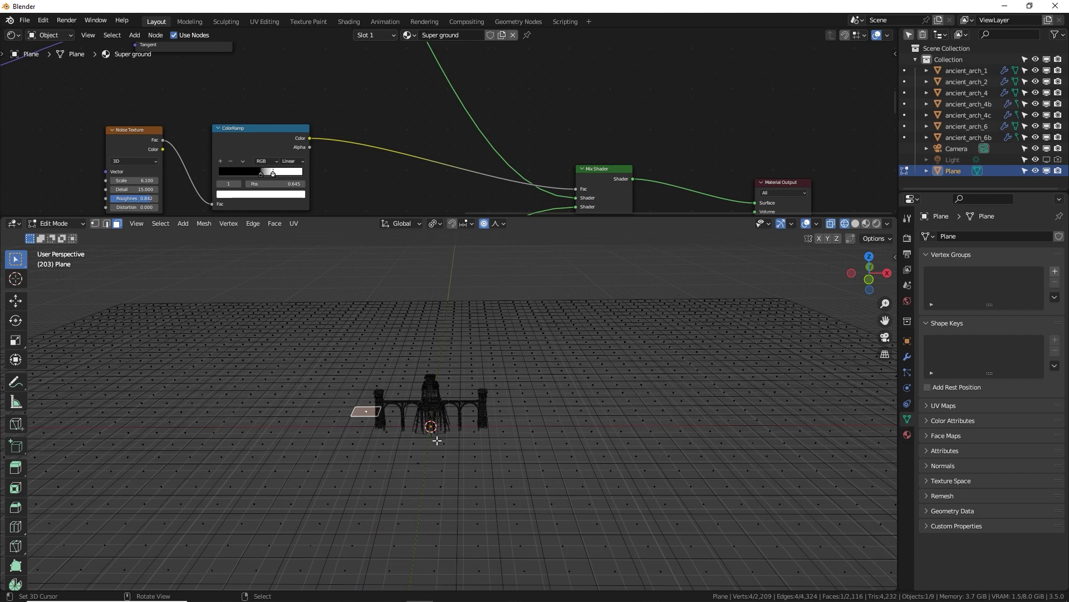
pyautogui.press('g')
pyautogui.press('z')
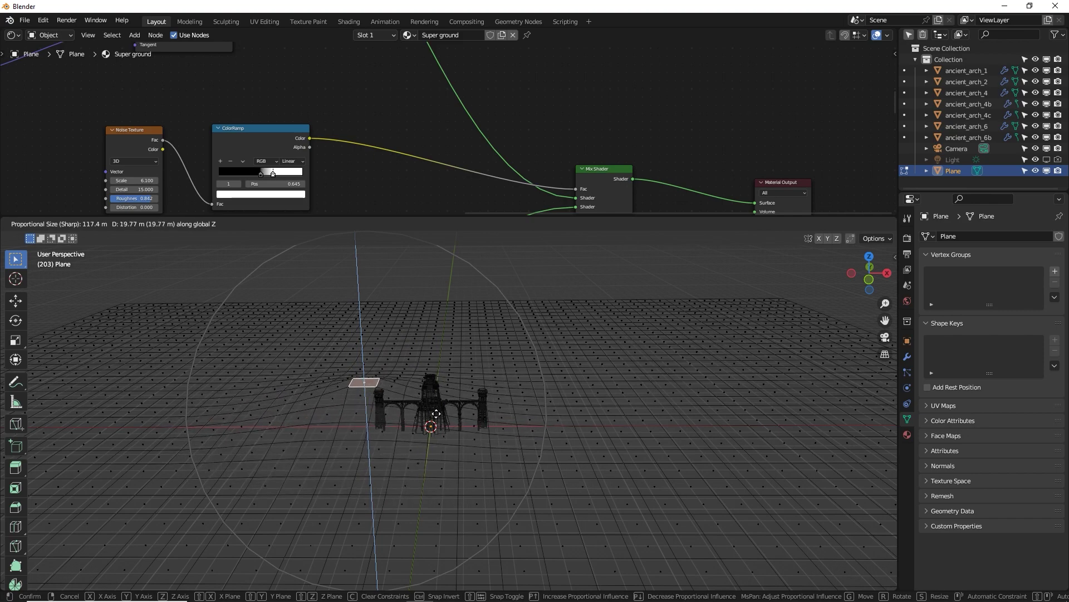
pyautogui.click(429, 425)
# Step: Select three scattered ground faces around the arches and raise them about 6 m along Z with Sharp falloff
pyautogui.moveTo(430, 425); pyautogui.dragTo(480, 430, button='middle')
pyautogui.click(504, 339)
pyautogui.keyDown('shift'); pyautogui.click(274, 348); pyautogui.keyUp('shift')
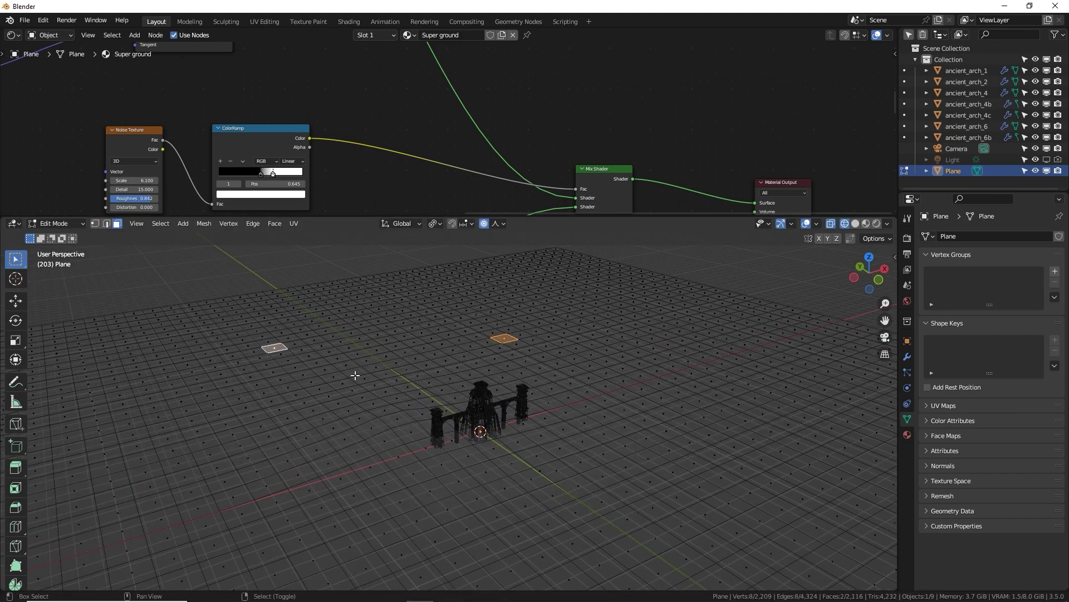
pyautogui.keyDown('shift'); pyautogui.click(761, 460); pyautogui.keyUp('shift')
pyautogui.press('g')
pyautogui.press('z')
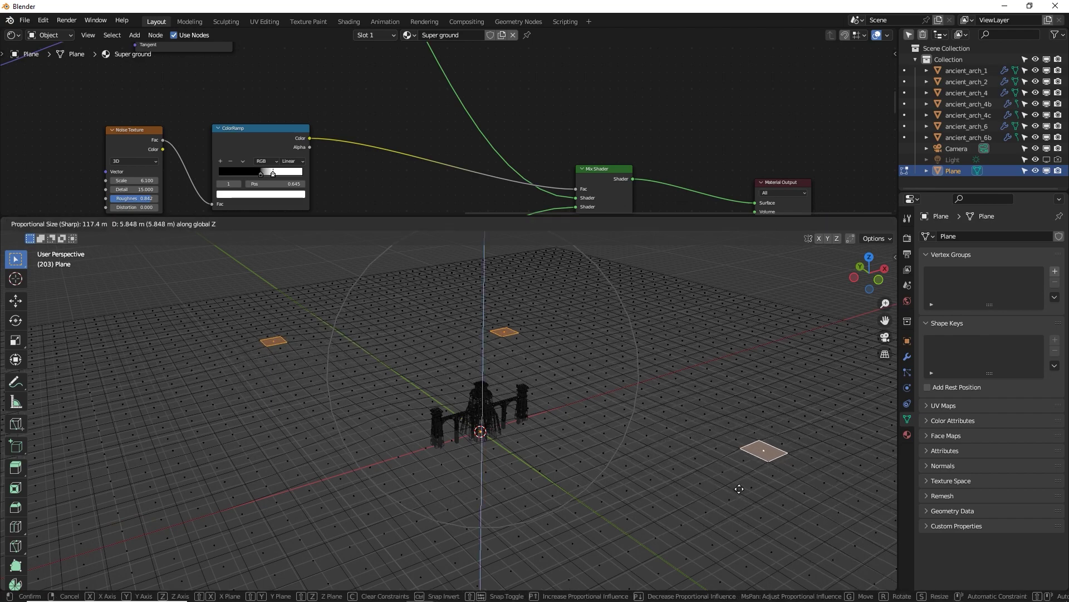
pyautogui.click(735, 488)
# Step: Select four widely spaced ground faces around the arches and shift them vertically along Z with Sharp falloff
pyautogui.rightClick(546, 295)
pyautogui.keyDown('shift'); pyautogui.click(613, 378); pyautogui.keyUp('shift')
pyautogui.moveTo(154, 543); pyautogui.dragTo(184, 535, button='middle')
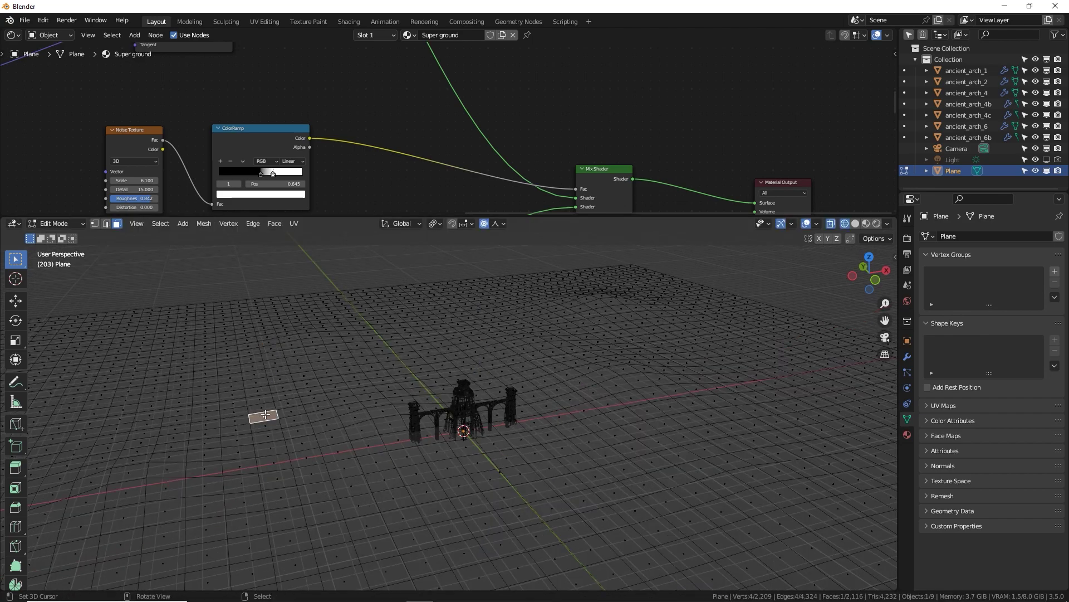
pyautogui.keyDown('shift'); pyautogui.click(414, 539); pyautogui.keyUp('shift')
pyautogui.keyDown('shift'); pyautogui.click(833, 395); pyautogui.keyUp('shift')
pyautogui.keyDown('shift'); pyautogui.click(225, 334); pyautogui.keyUp('shift')
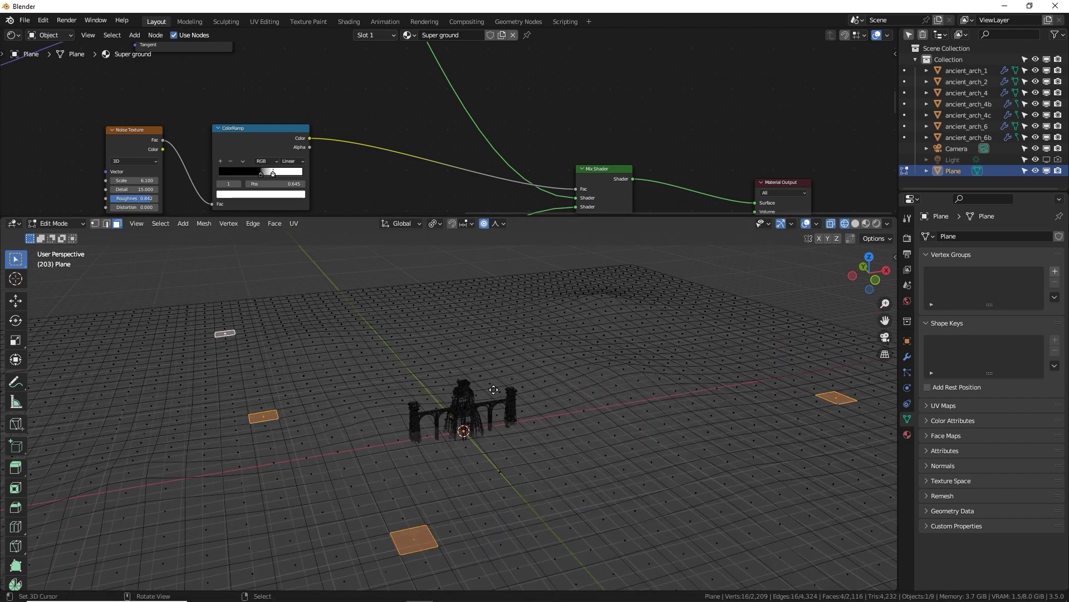
pyautogui.press('g')
pyautogui.press('z')
pyautogui.click(491, 402)
# Step: Select three ground faces behind the arches and raise them about 13.7 m along Z
pyautogui.click(429, 333)
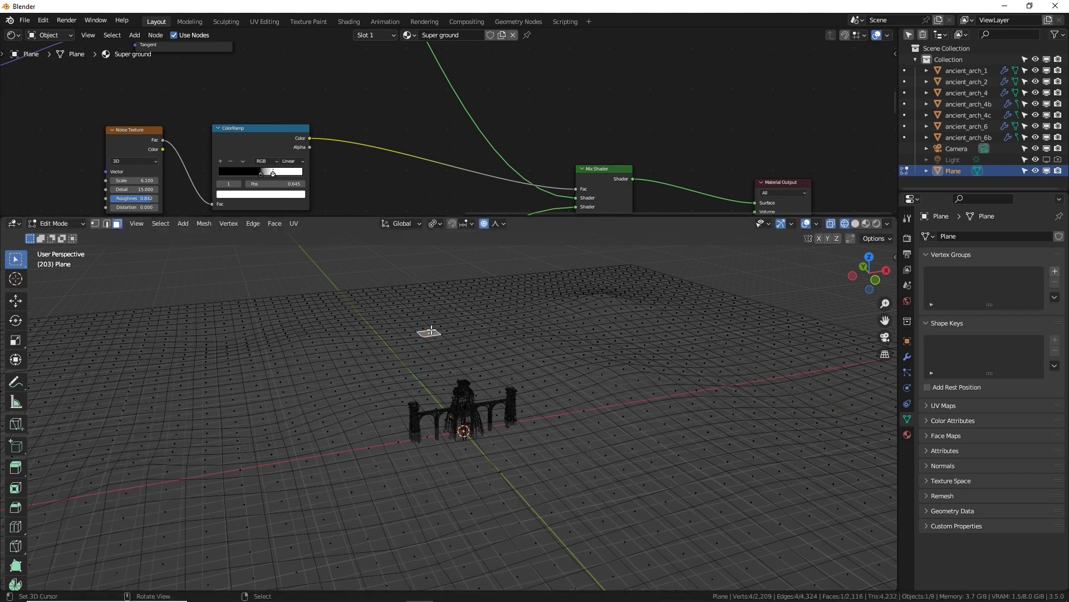
pyautogui.keyDown('shift'); pyautogui.click(173, 326); pyautogui.keyUp('shift')
pyautogui.keyDown('shift'); pyautogui.click(434, 296); pyautogui.keyUp('shift')
pyautogui.press('g')
pyautogui.press('z')
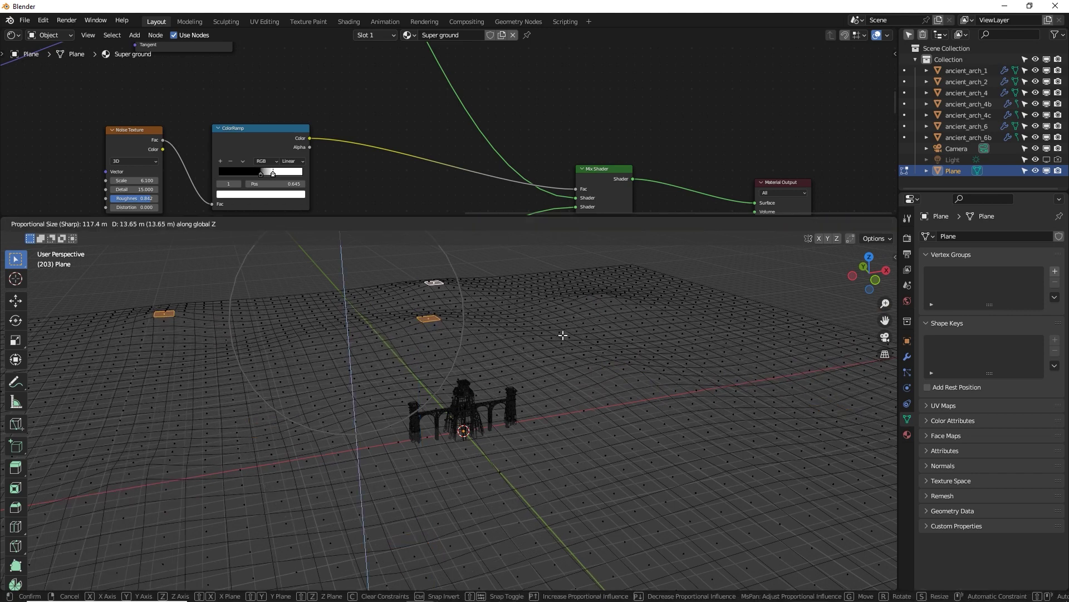
pyautogui.click(563, 334)
# Step: Select three faces near the ground's far edge and raise them about 20 m along Z with Root falloff
pyautogui.click(256, 306)
pyautogui.keyDown('shift'); pyautogui.click(556, 276); pyautogui.keyUp('shift')
pyautogui.keyDown('shift'); pyautogui.click(348, 290); pyautogui.keyUp('shift')
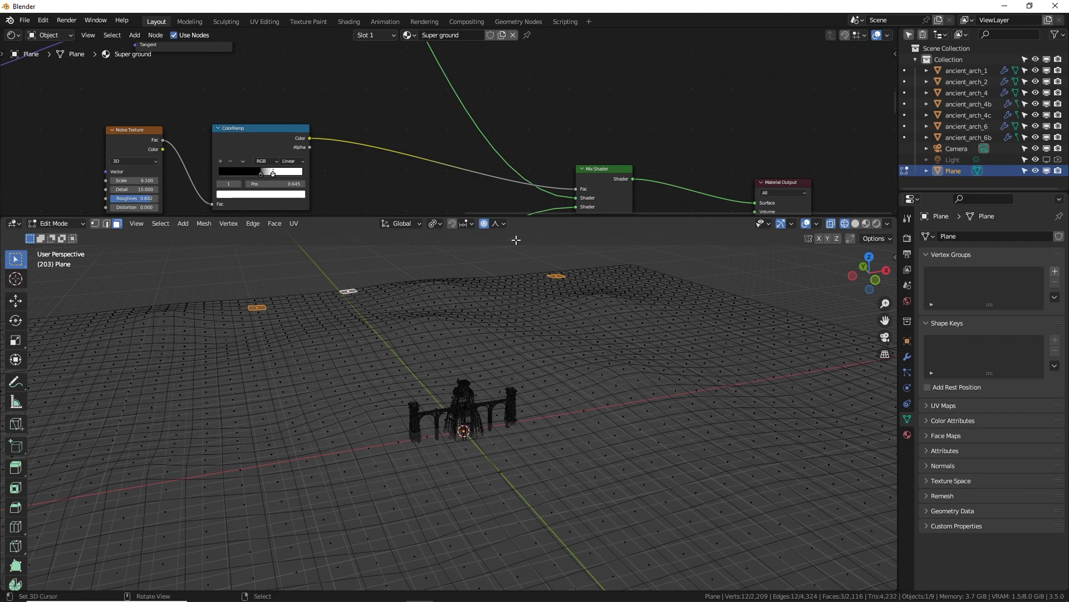
pyautogui.click(502, 224)
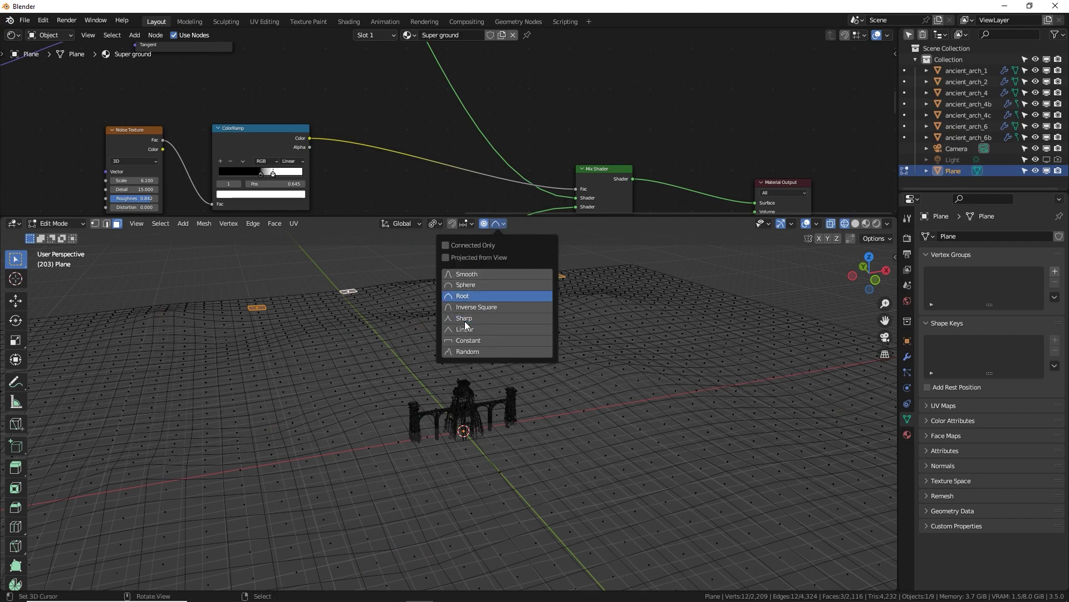
pyautogui.click(471, 296)
pyautogui.press('g')
pyautogui.press('z')
pyautogui.click(592, 393)
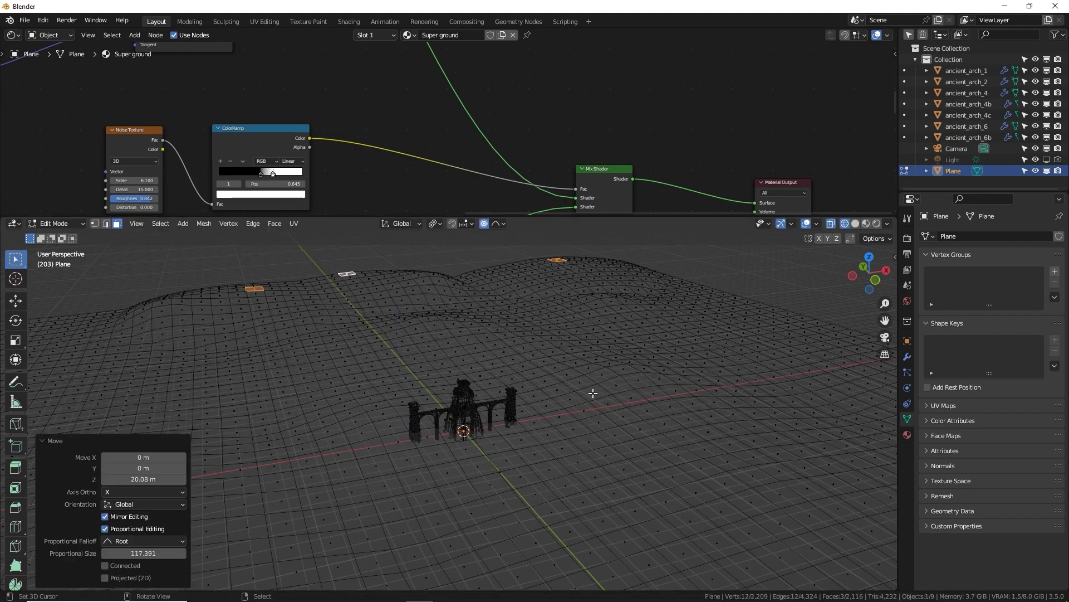
# Step: Select two ground faces along the plane's left side and raise them along Z with Smooth falloff
pyautogui.moveTo(556, 382); pyautogui.dragTo(520, 382, button='middle')
pyautogui.rightClick(227, 331)
pyautogui.keyDown('shift'); pyautogui.rightClick(156, 375); pyautogui.keyUp('shift')
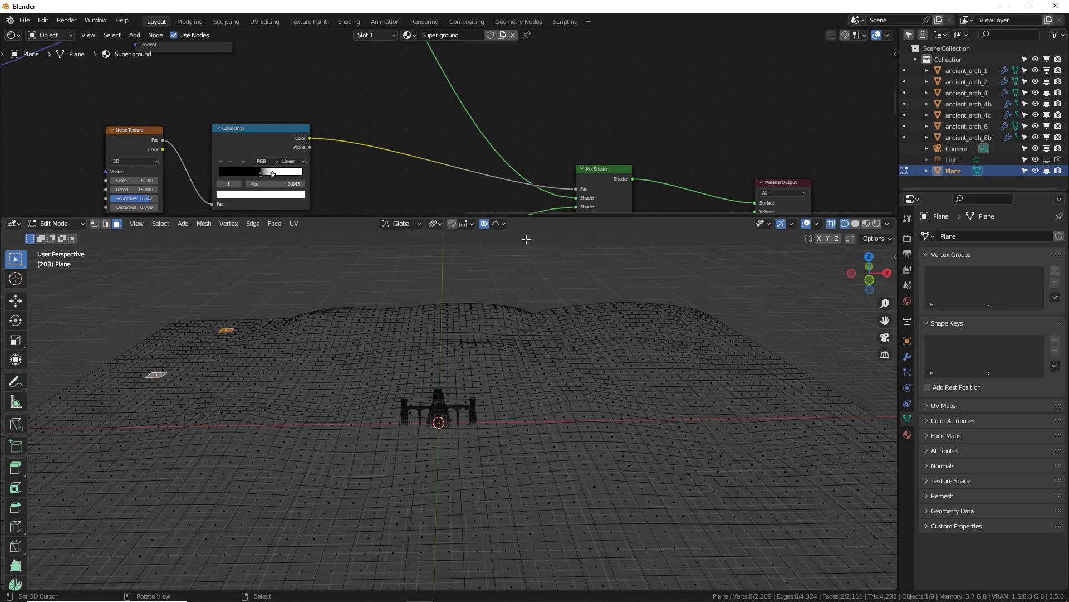
pyautogui.click(499, 225)
pyautogui.click(482, 274)
pyautogui.press('g')
pyautogui.press('z')
pyautogui.click(664, 323)
# Step: Select one face on the far right hill and raise it about 13.8 m along Z
pyautogui.rightClick(650, 304)
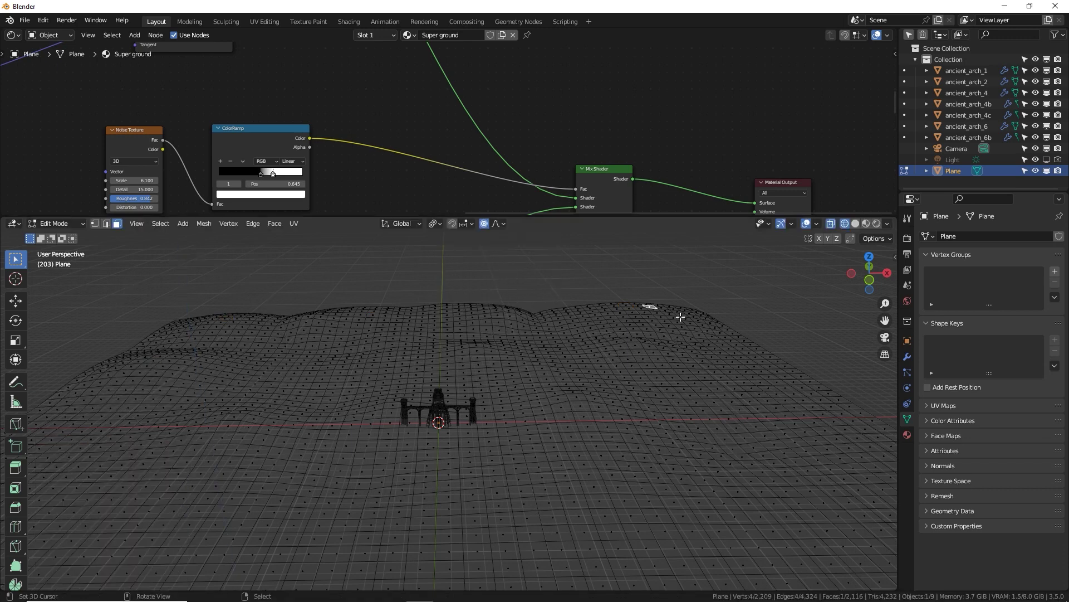
pyautogui.press('g')
pyautogui.press('z')
pyautogui.click(680, 307)
# Step: Select two faces on the central far ridge and raise them about 8 m along Z, keeping Smooth falloff
pyautogui.click(496, 226)
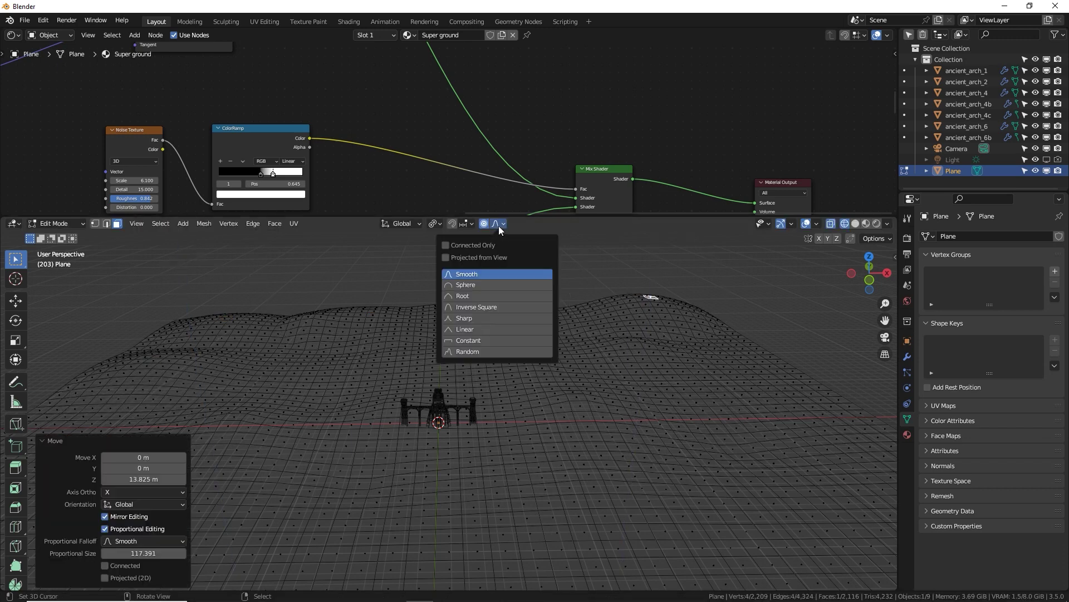
pyautogui.click(473, 309)
pyautogui.keyDown('shift'); pyautogui.click(361, 306); pyautogui.keyUp('shift')
pyautogui.press('g')
pyautogui.press('z')
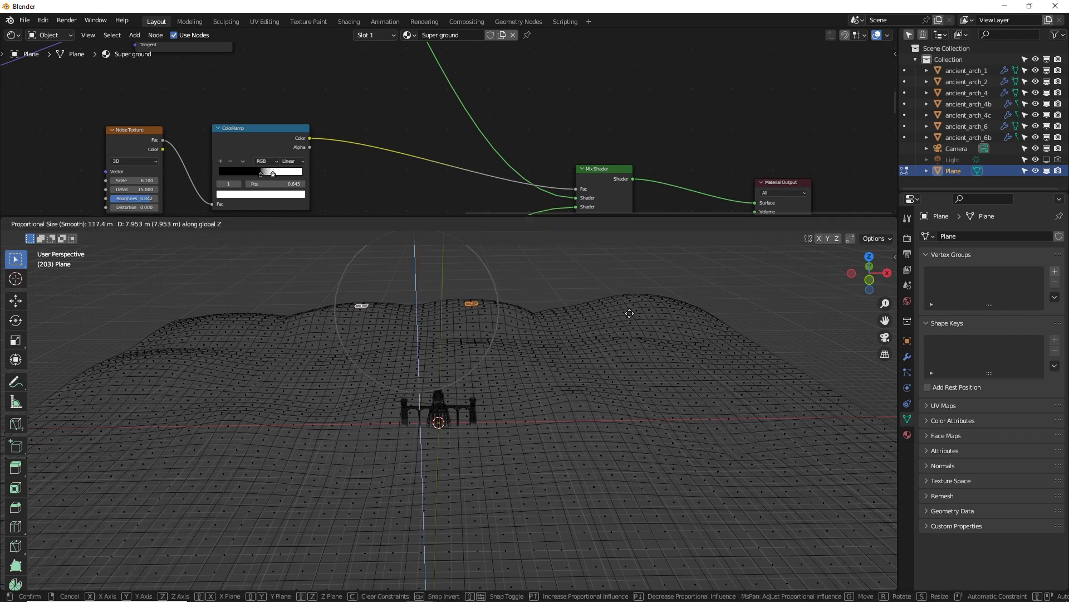
pyautogui.click(651, 352)
# Step: Select a ground face well to the right of the arches and raise it about 21 m along Z
pyautogui.click(709, 343)
pyautogui.click(777, 396)
pyautogui.press('g')
pyautogui.press('z')
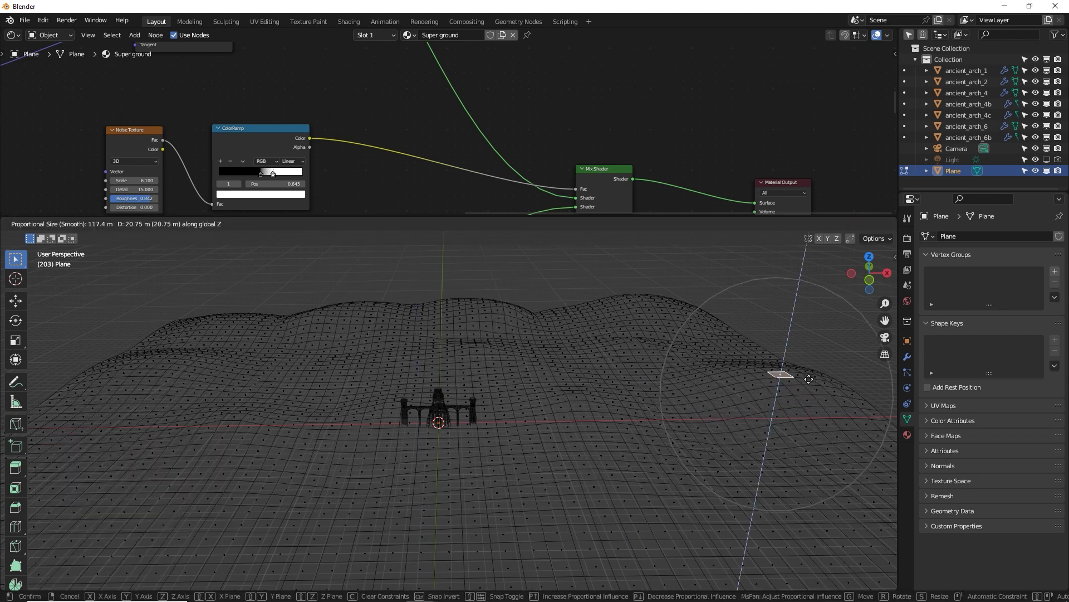
pyautogui.click(575, 357)
# Step: Select a face midway between the arches and the far right hill and raise it about 5.1 m along Z
pyautogui.click(566, 341)
pyautogui.press('g')
pyautogui.press('z')
pyautogui.click(566, 340)
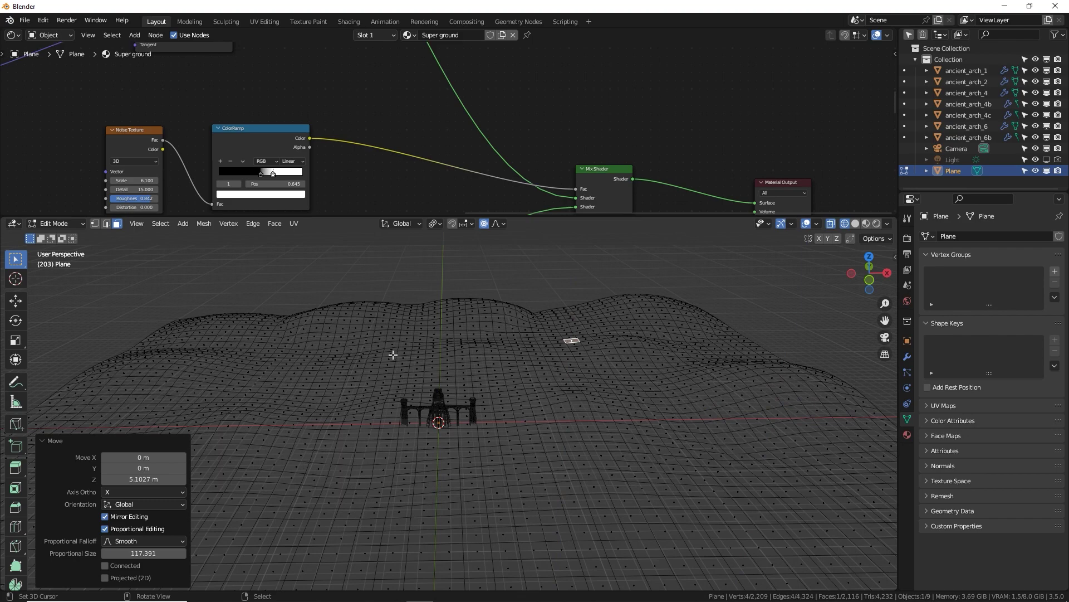
# Step: Select the ground faces inside the camera frame, grow the selection outward, invert it to the out-of-view faces, and clear the selection
pyautogui.press('KP_0')
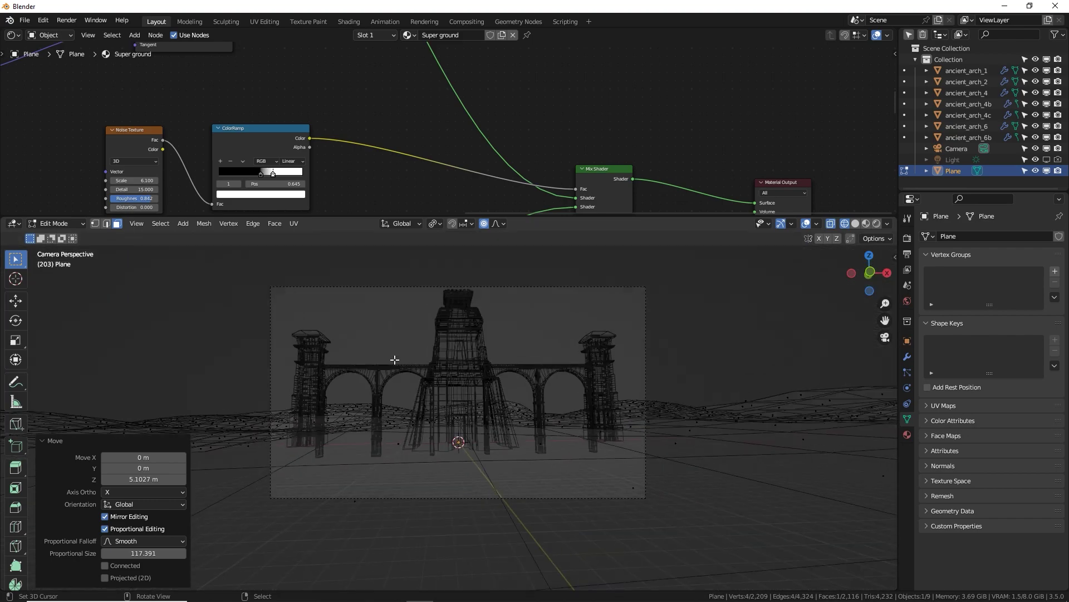
pyautogui.hotkey('alt', 'a')
pyautogui.press('b')
pyautogui.moveTo(250, 327); pyautogui.dragTo(671, 450)
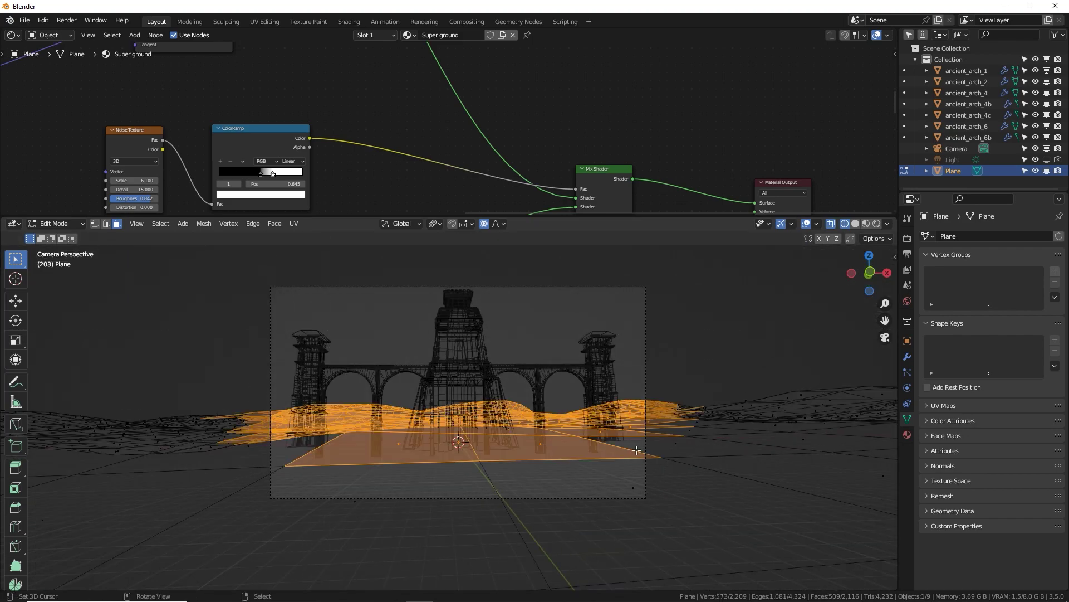
pyautogui.moveTo(604, 440); pyautogui.dragTo(439, 438, button='middle')
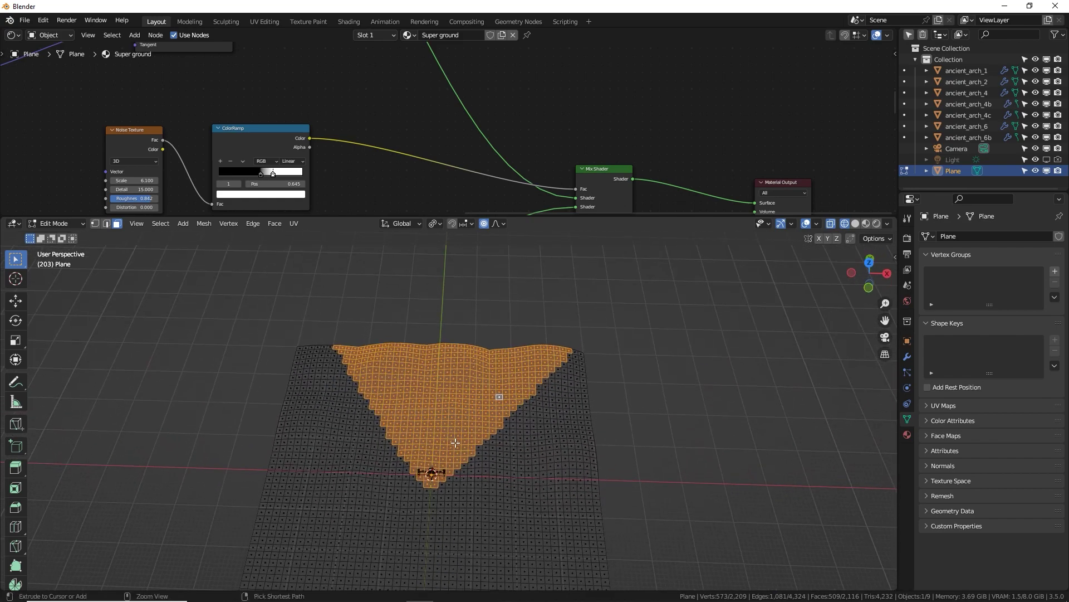
pyautogui.press('ctrl+KP_Add')
pyautogui.press('ctrl+KP_Add')
pyautogui.press('ctrl+KP_Add')
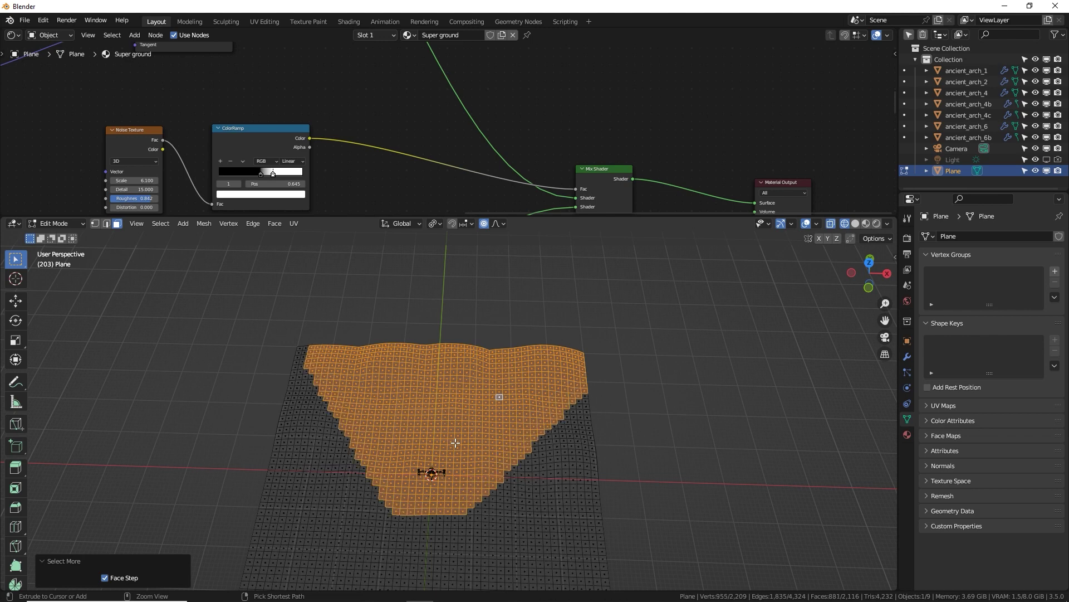
pyautogui.hotkey('ctrl', 'i')
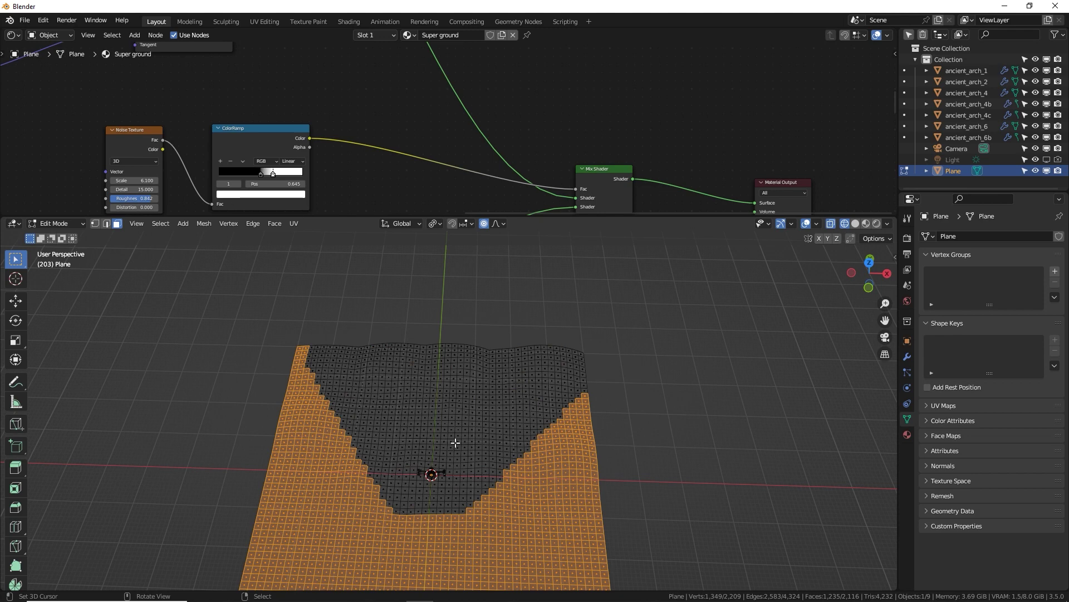
pyautogui.moveTo(476, 440); pyautogui.dragTo(539, 391, button='middle')
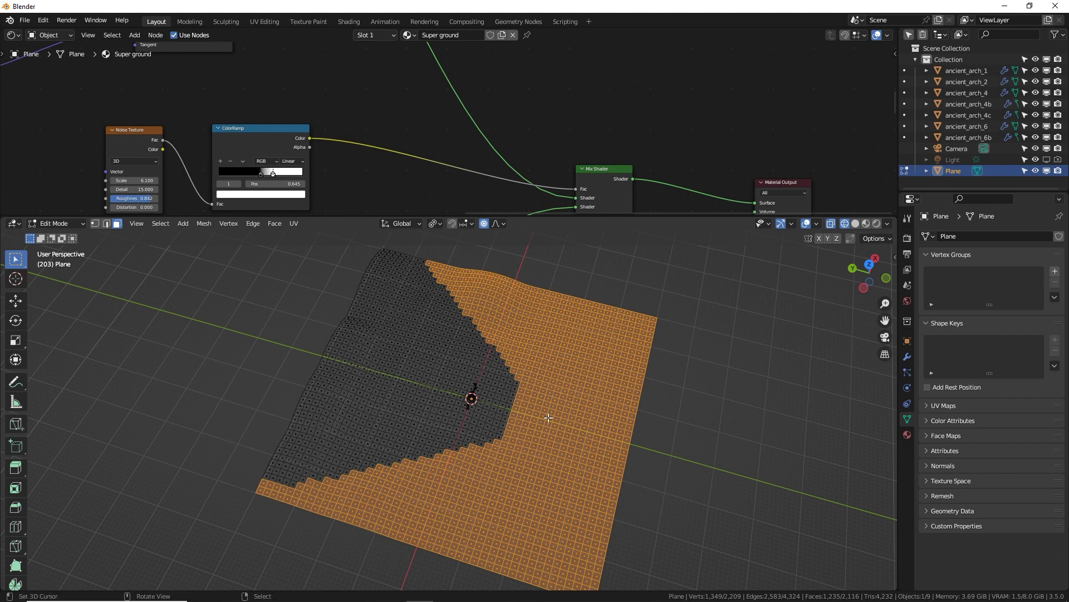
pyautogui.hotkey('alt', 'a')
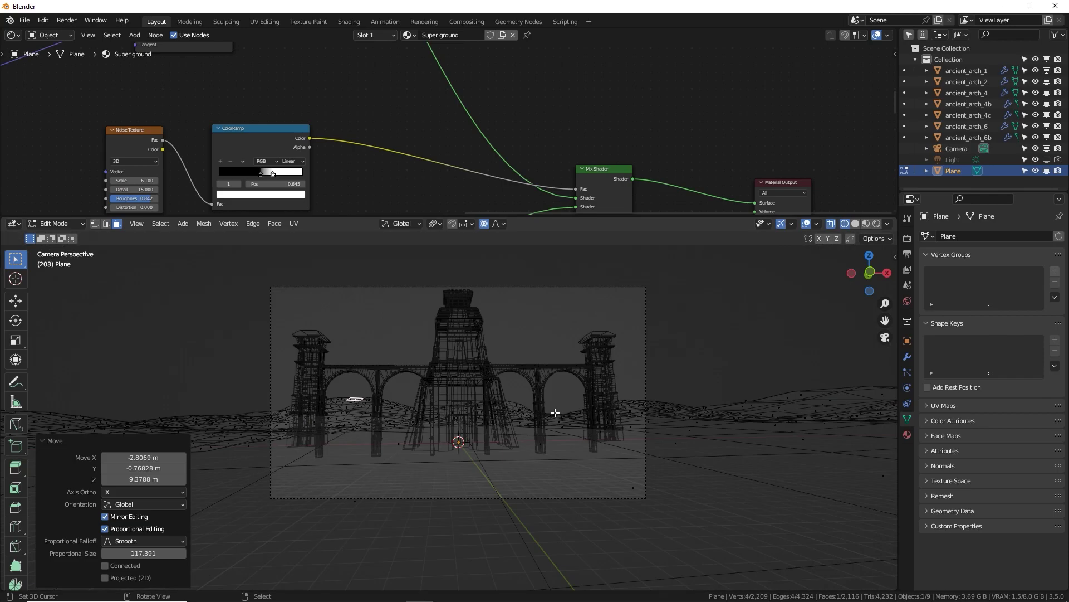
# Step: Raise a hill face behind the left archway about 9.4 m and another behind the right archways about 34.2 m
pyautogui.click(555, 413)
pyautogui.moveTo(593, 410); pyautogui.dragTo(609, 387, button='middle')
pyautogui.press('KP_0')
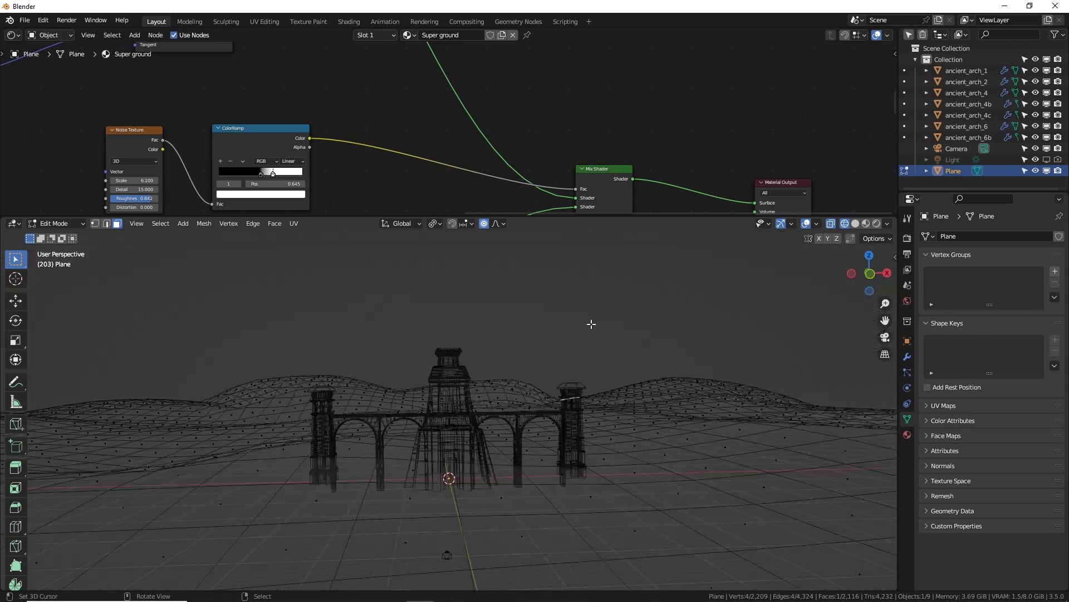
pyautogui.press('g')
pyautogui.click(628, 364)
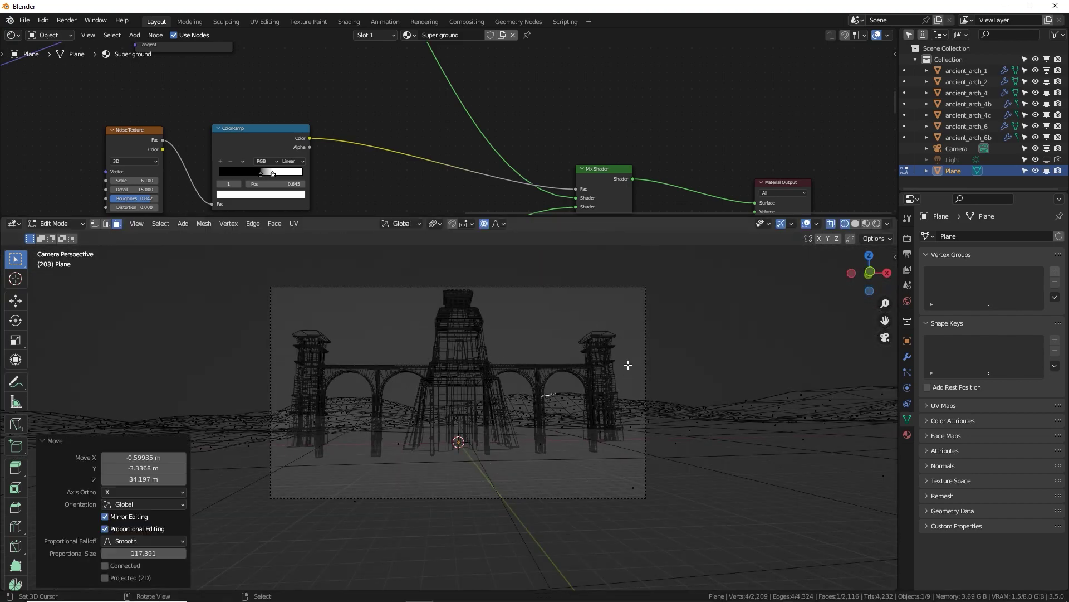
# Step: Return to Object Mode and preview the camera view with Rendered shading
pyautogui.press('Tab')
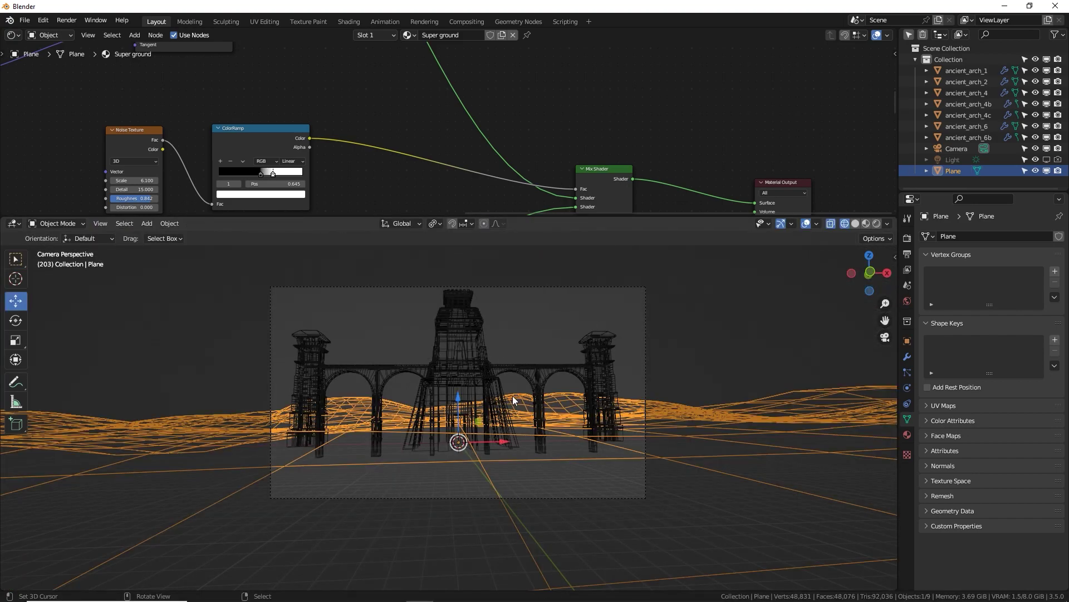
pyautogui.click(877, 223)
pyautogui.scroll(1, 510, 372)
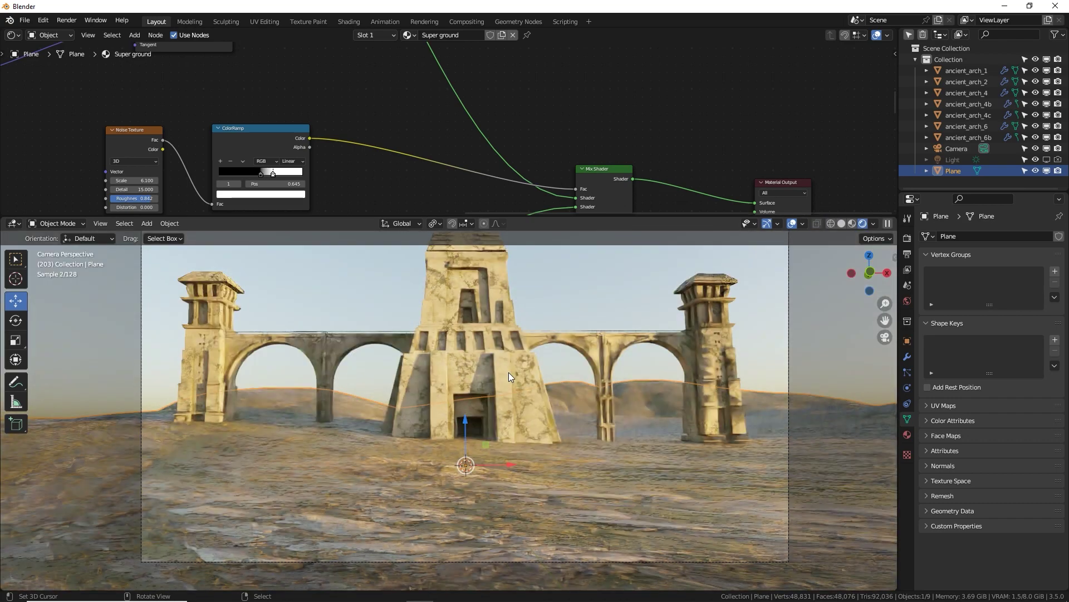
pyautogui.keyDown('shift'); pyautogui.moveTo(527, 359); pyautogui.dragTo(520, 372, button='middle'); pyautogui.keyUp('shift')
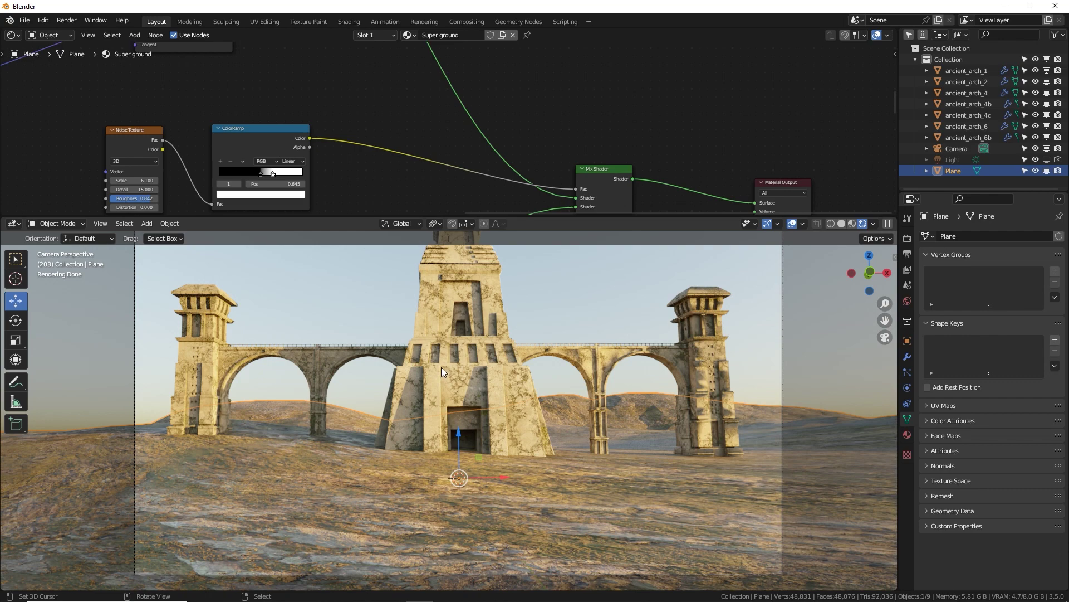
# Step: In Edit Mode on the ground, place the 3D cursor at the tower's right base and set the pivot point to 3D Cursor
pyautogui.press('Tab')
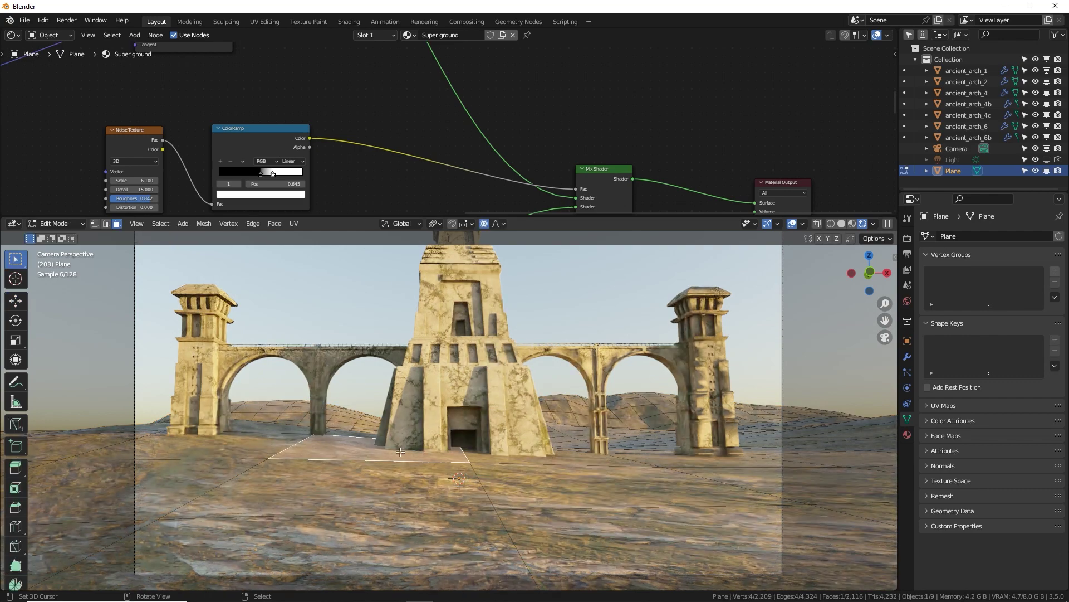
pyautogui.keyDown('shift'); pyautogui.rightClick(550, 454); pyautogui.keyUp('shift')
pyautogui.click(441, 223)
pyautogui.click(450, 258)
# Step: Try to flatten the ground beside the tower to the cursor's height by scaling the face to 0 along Z
pyautogui.press('s')
pyautogui.press('z')
pyautogui.press('0')
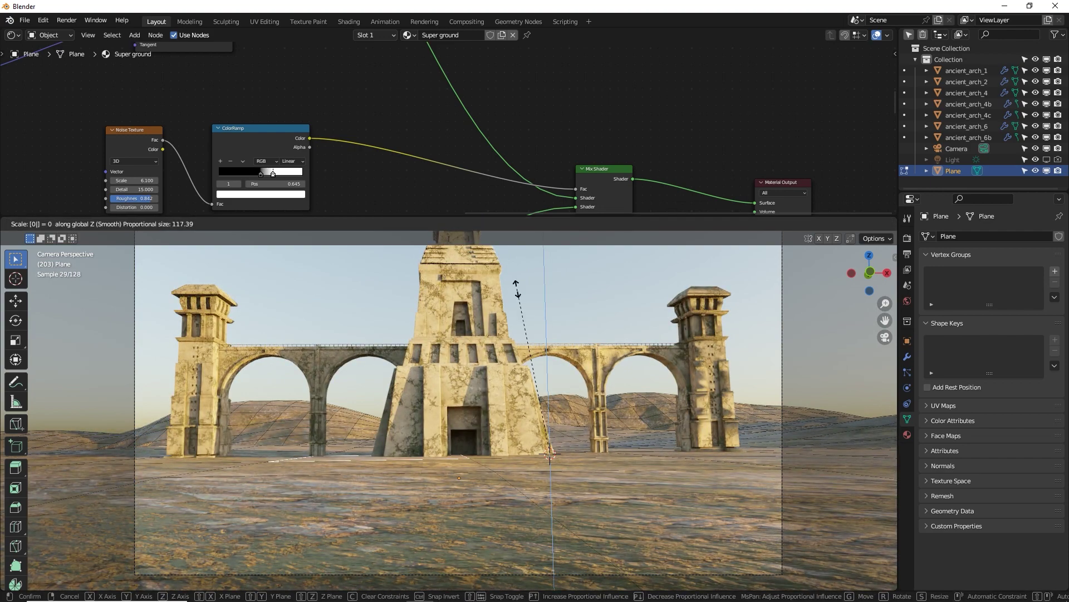
pyautogui.press('Return')
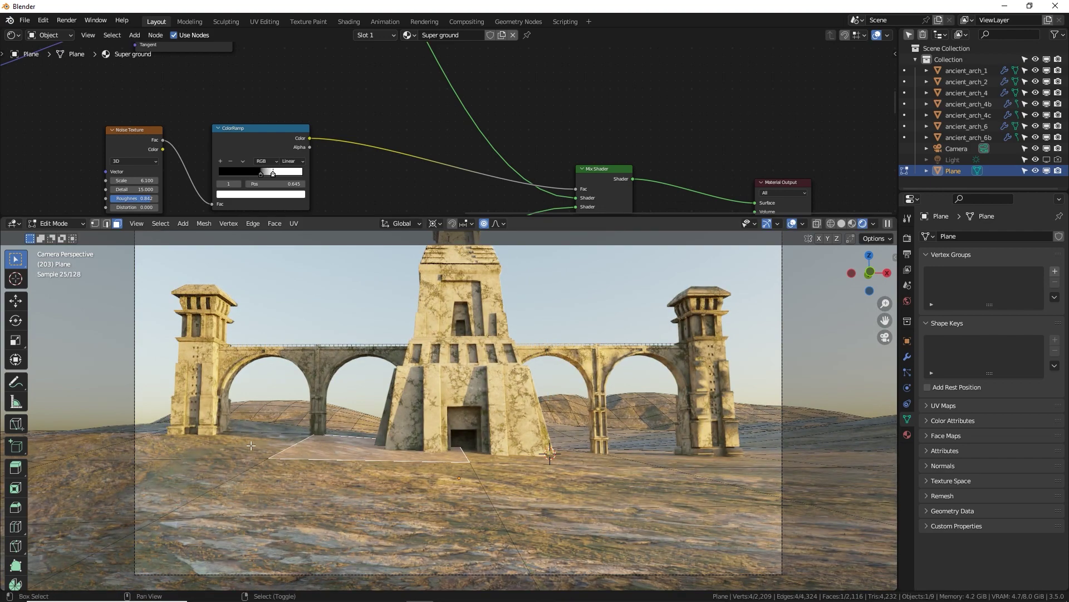
# Step: Flatten two ground faces beneath the left archways by scaling them to 0 along Z with a proportional size of about 41
pyautogui.moveTo(435, 400); pyautogui.dragTo(445, 416, button='middle')
pyautogui.scroll(-6, 471, 435)
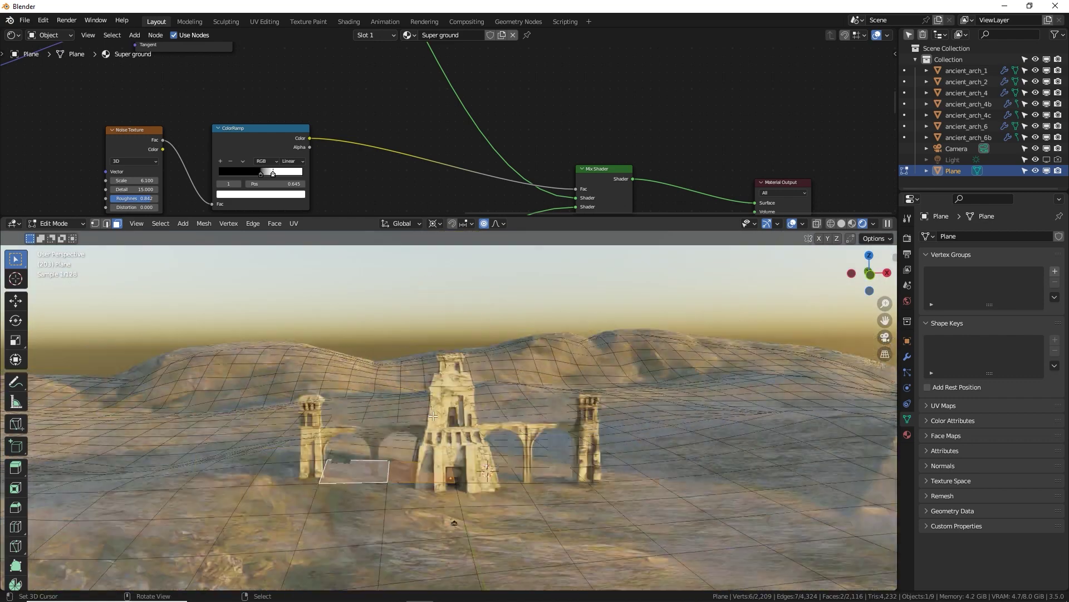
pyautogui.press('s')
pyautogui.press('z')
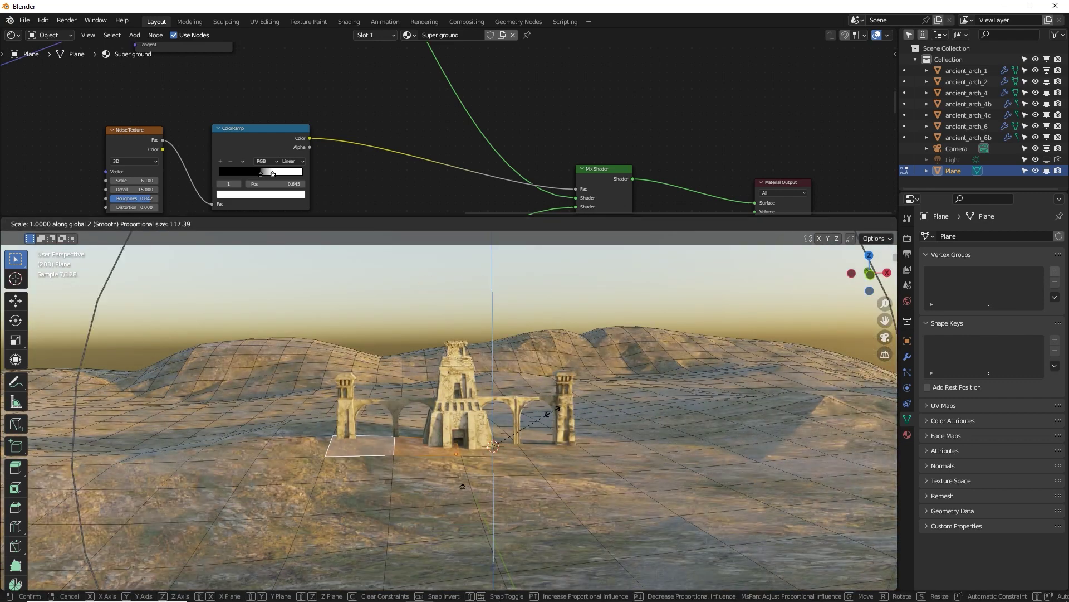
pyautogui.scroll(11, 553, 411)
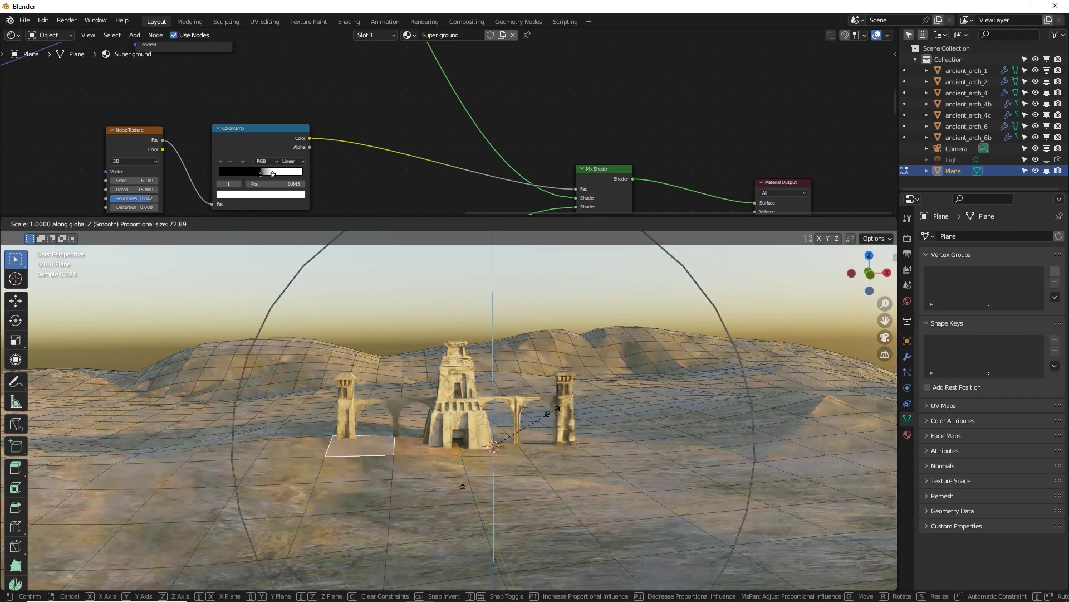
pyautogui.write('.')
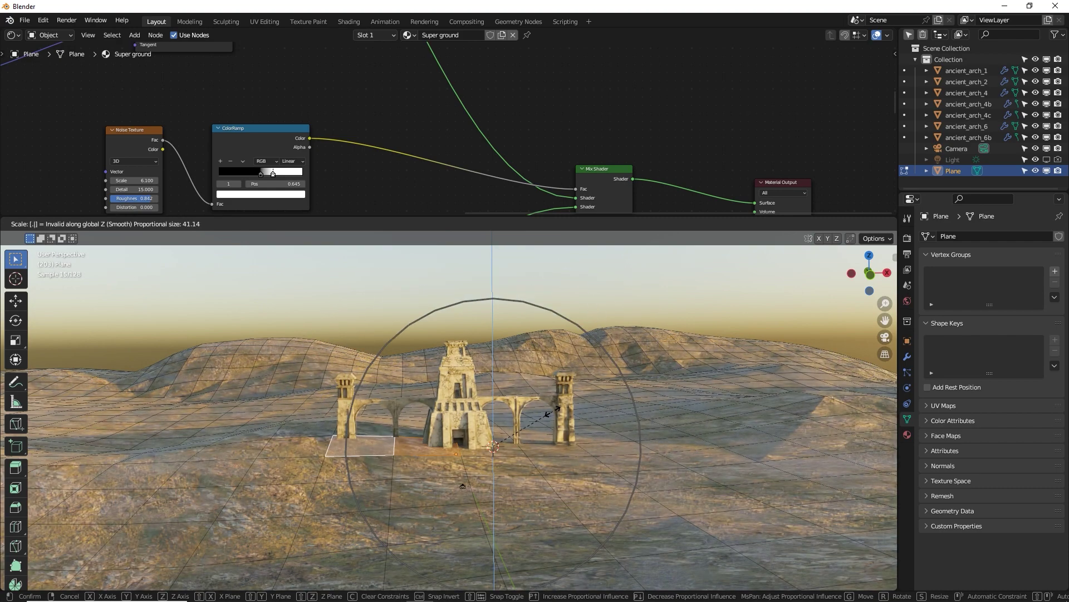
pyautogui.press('BackSpace')
pyautogui.write('0')
pyautogui.press('Return')
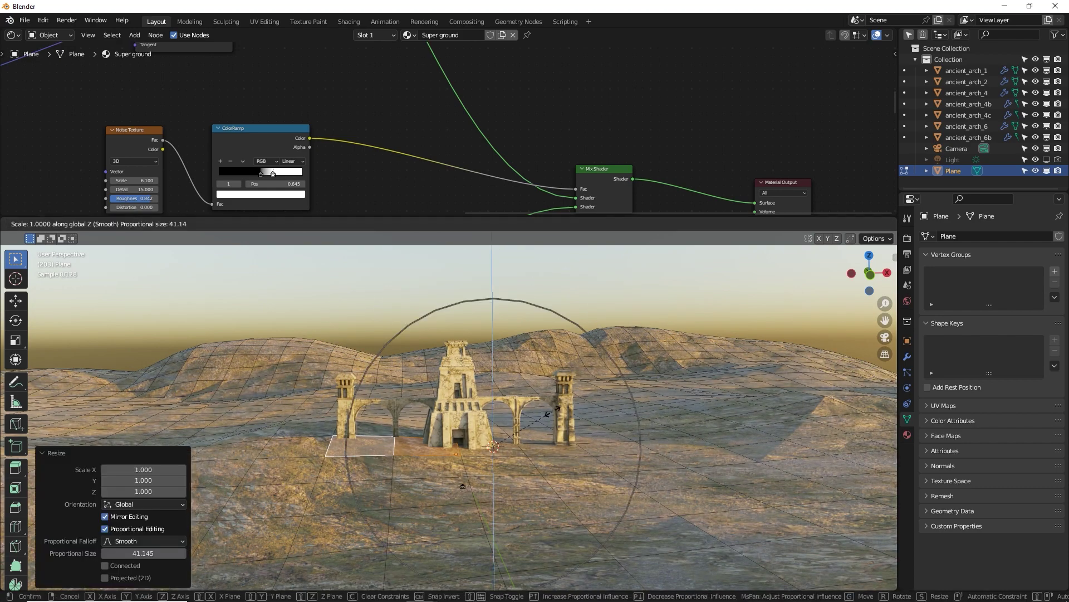
pyautogui.press('Return')
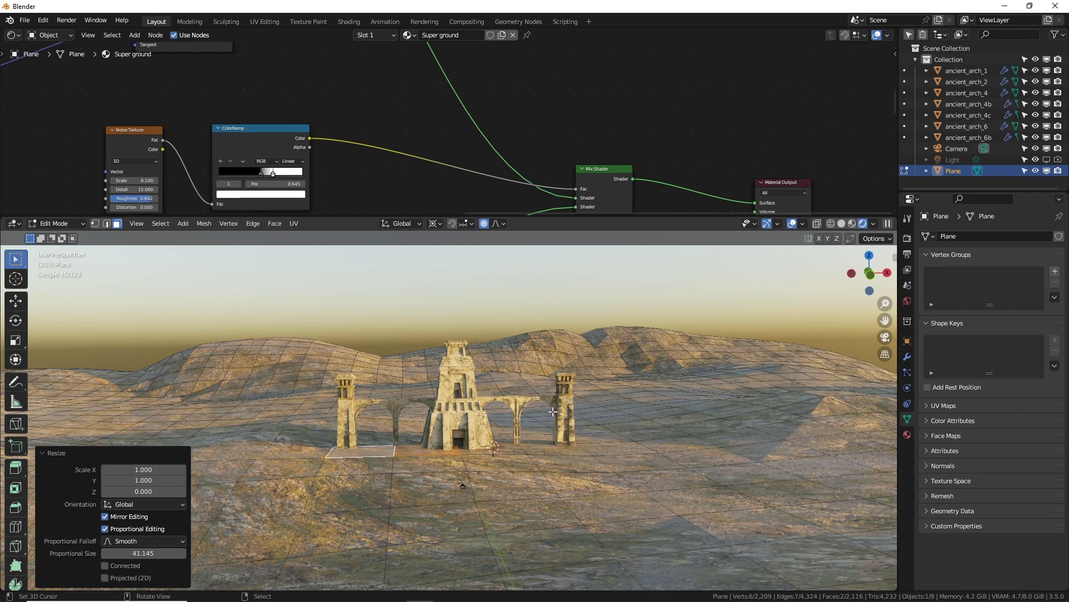
# Step: Select four scattered ground faces in front of the tower and flatten them with a Z scale of 0, returning to the camera view
pyautogui.click(473, 462)
pyautogui.keyDown('shift'); pyautogui.click(422, 493); pyautogui.keyUp('shift')
pyautogui.keyDown('shift'); pyautogui.click(375, 525); pyautogui.keyUp('shift')
pyautogui.keyDown('shift'); pyautogui.click(611, 516); pyautogui.keyUp('shift')
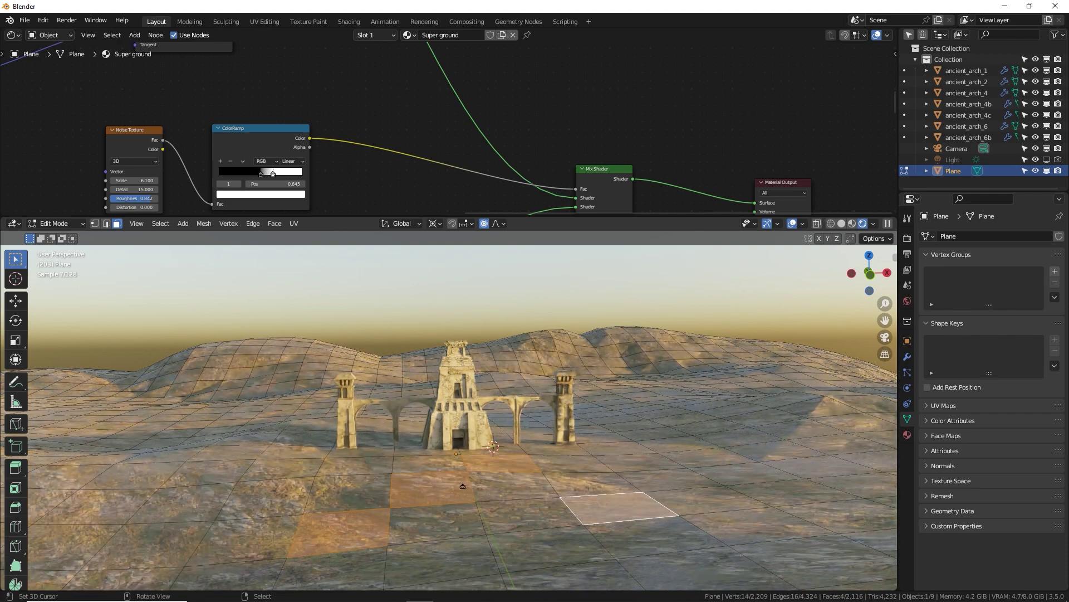
pyautogui.write('sz0')
pyautogui.press('Return')
pyautogui.moveTo(546, 424); pyautogui.dragTo(646, 418, button='middle')
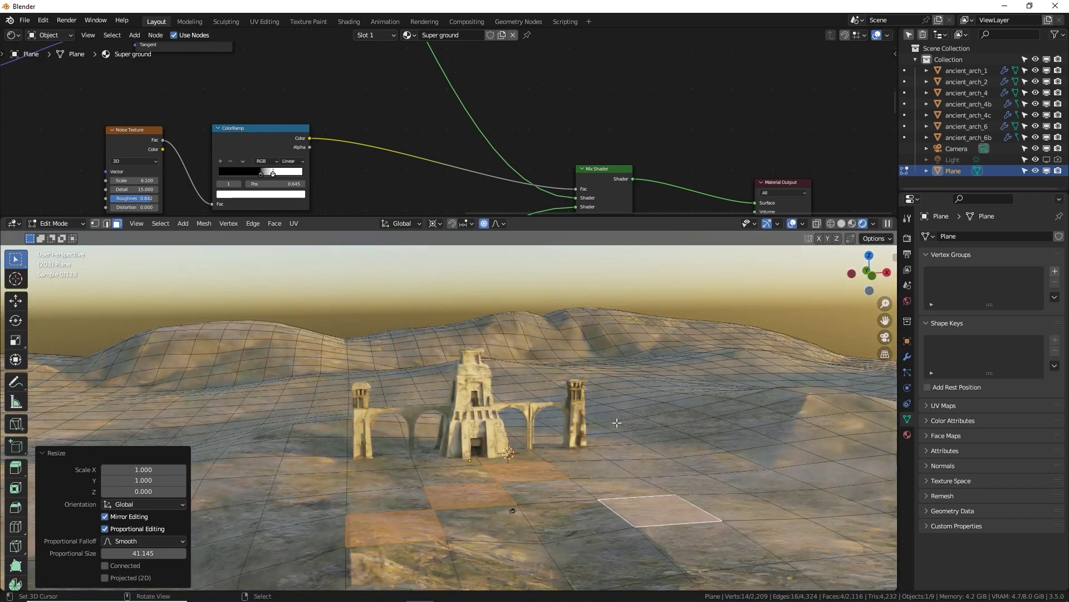
pyautogui.press('KP_0')
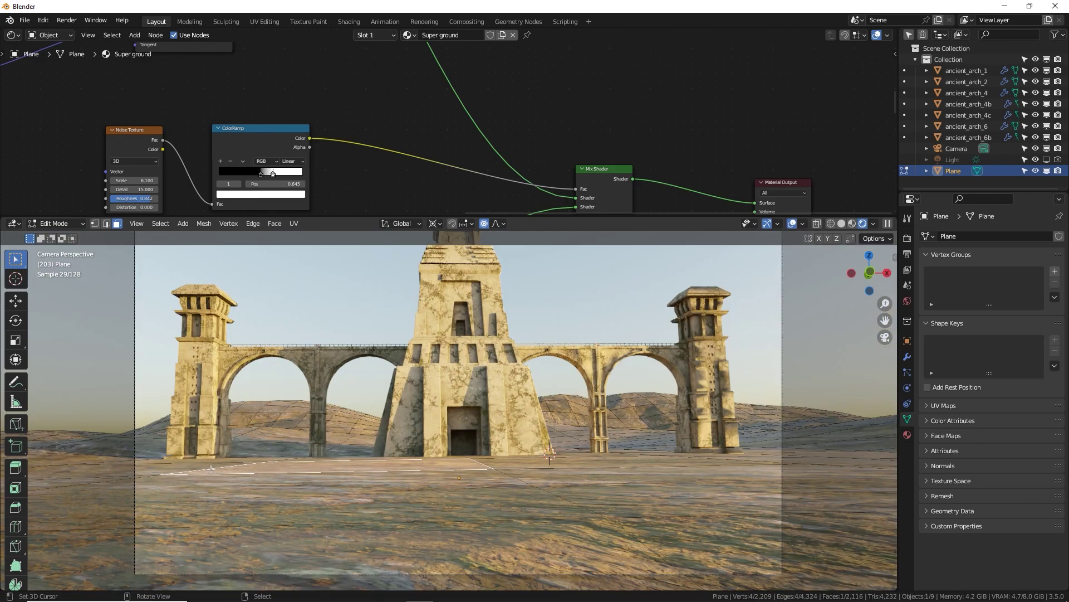
# Step: Subdivide the four selected ground faces at the tower's right base using the Subdivide operator
pyautogui.rightClick(202, 498)
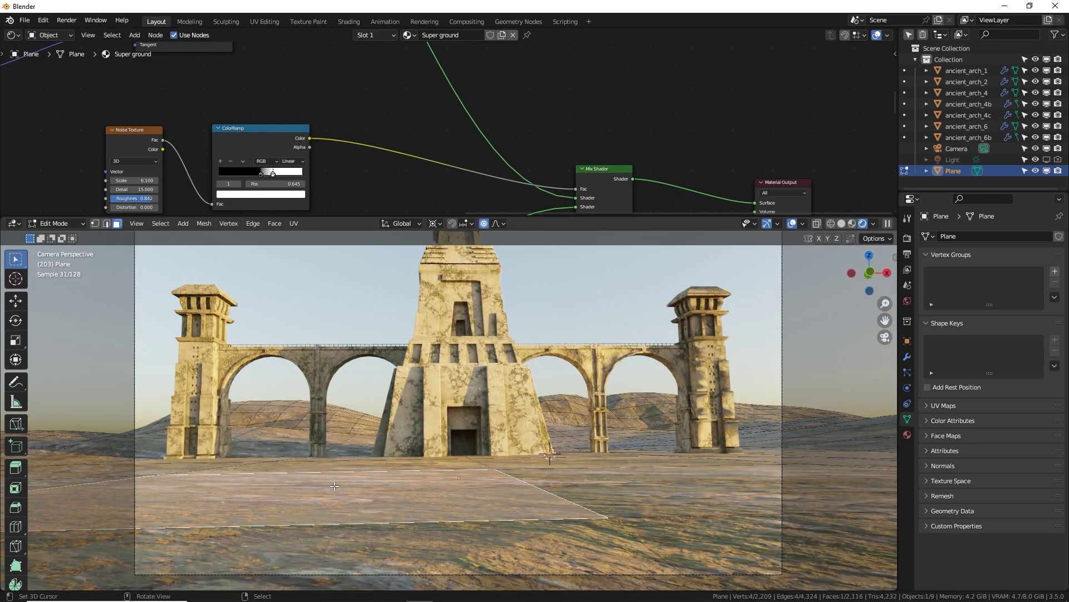
pyautogui.hotkey('ctrl', 'z')
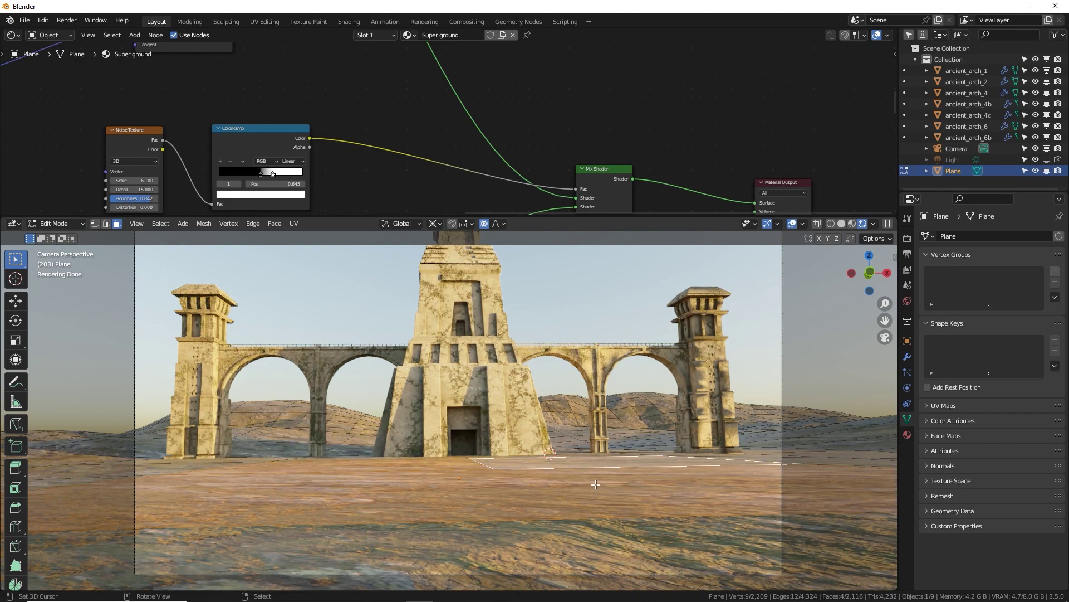
pyautogui.press('space')
pyautogui.write('ss')
pyautogui.press('Escape')
pyautogui.press('space')
pyautogui.write('s')
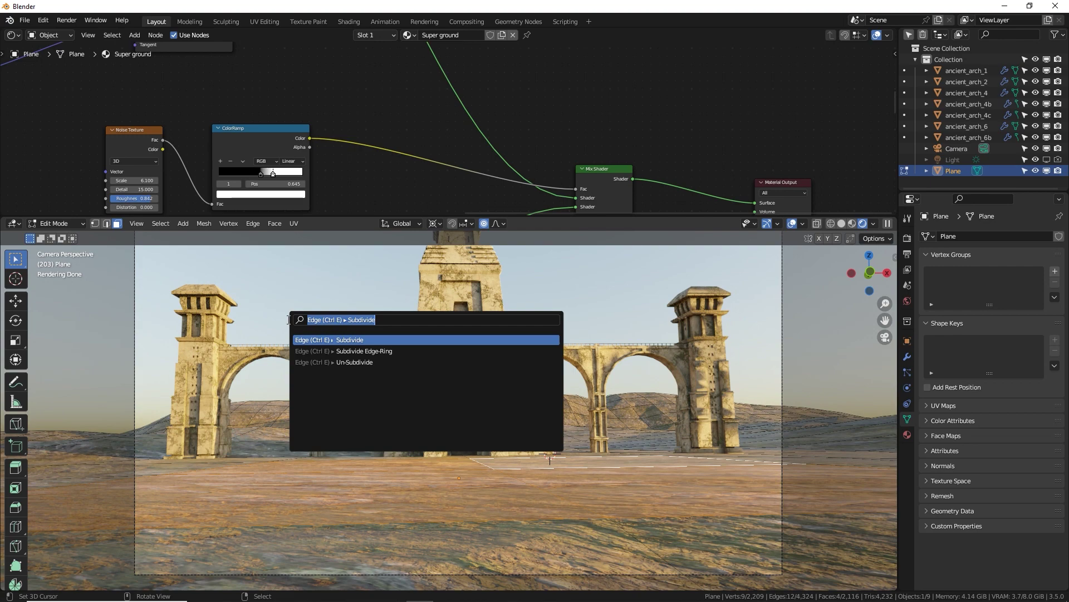
pyautogui.write('subd')
pyautogui.press('Return')
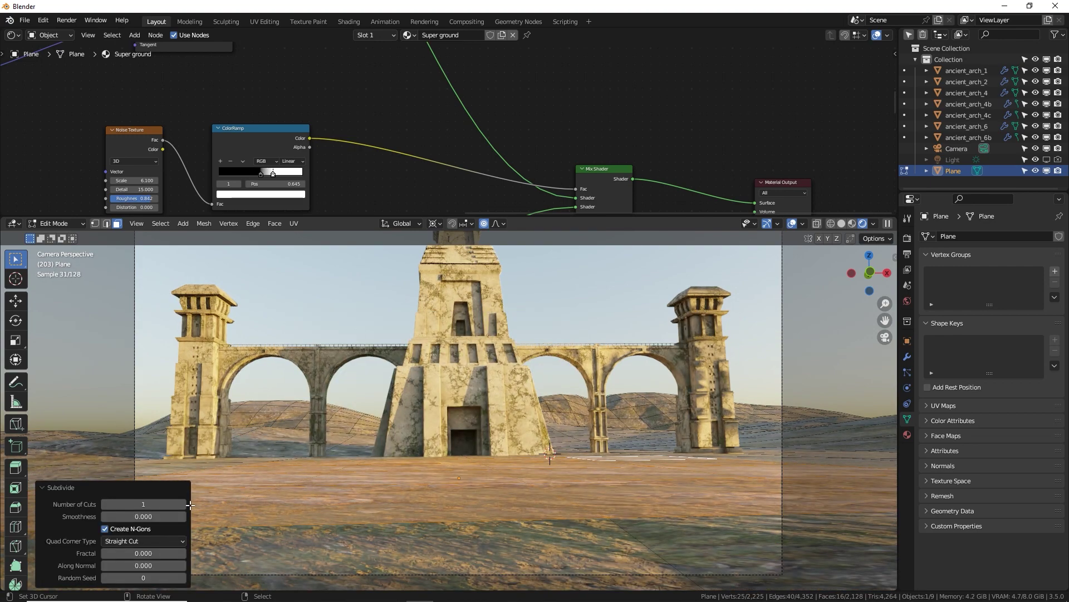
# Step: Return to Object Mode and give the ground plane a Subdivision Surface modifier with 1 viewport level and 3 render levels
pyautogui.press('Tab')
pyautogui.click(907, 357)
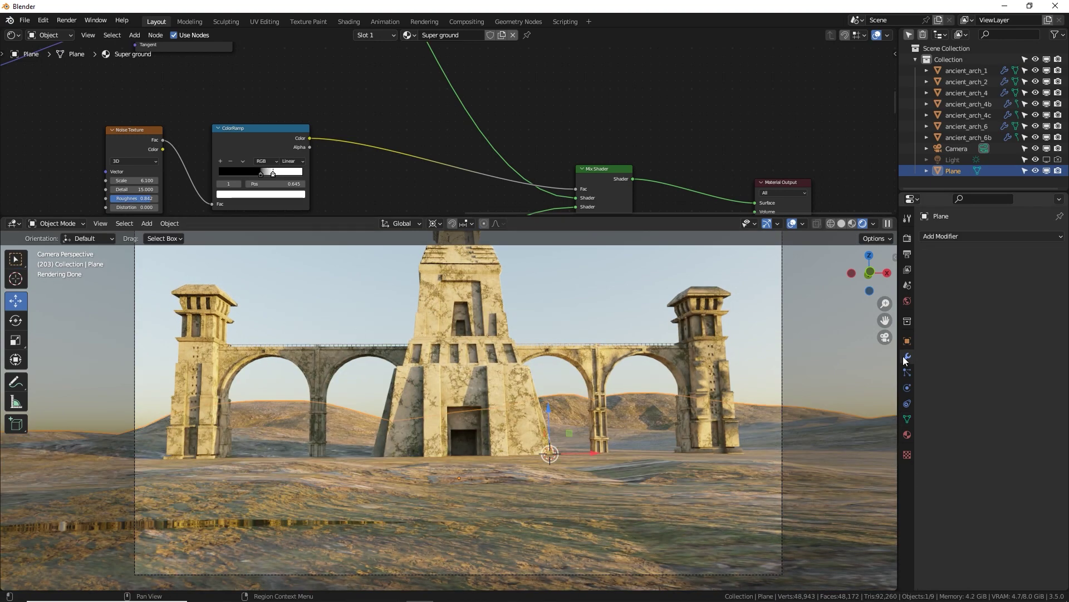
pyautogui.click(948, 235)
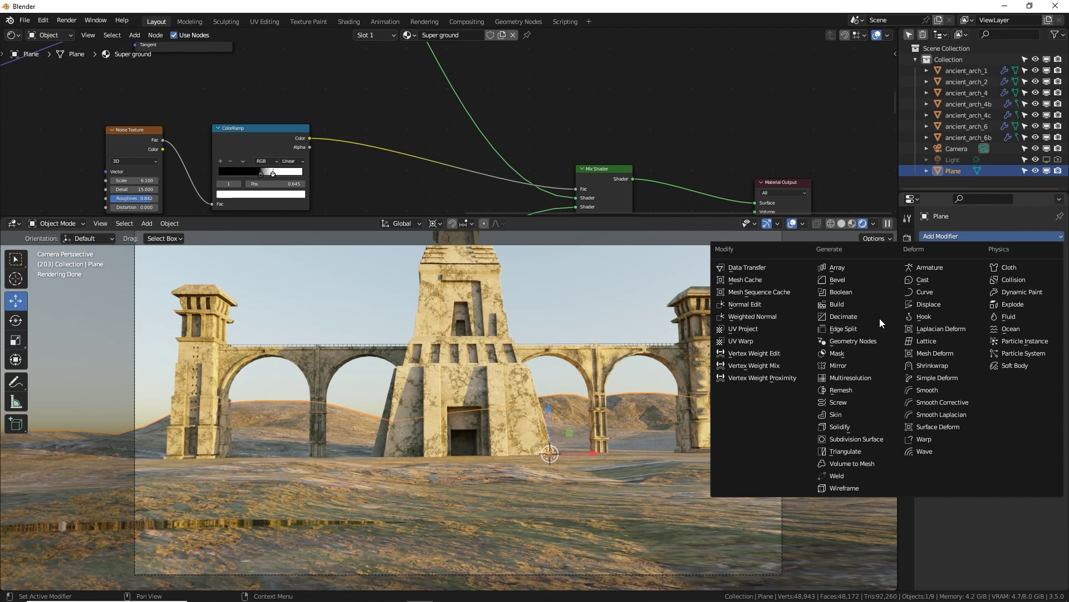
pyautogui.click(852, 439)
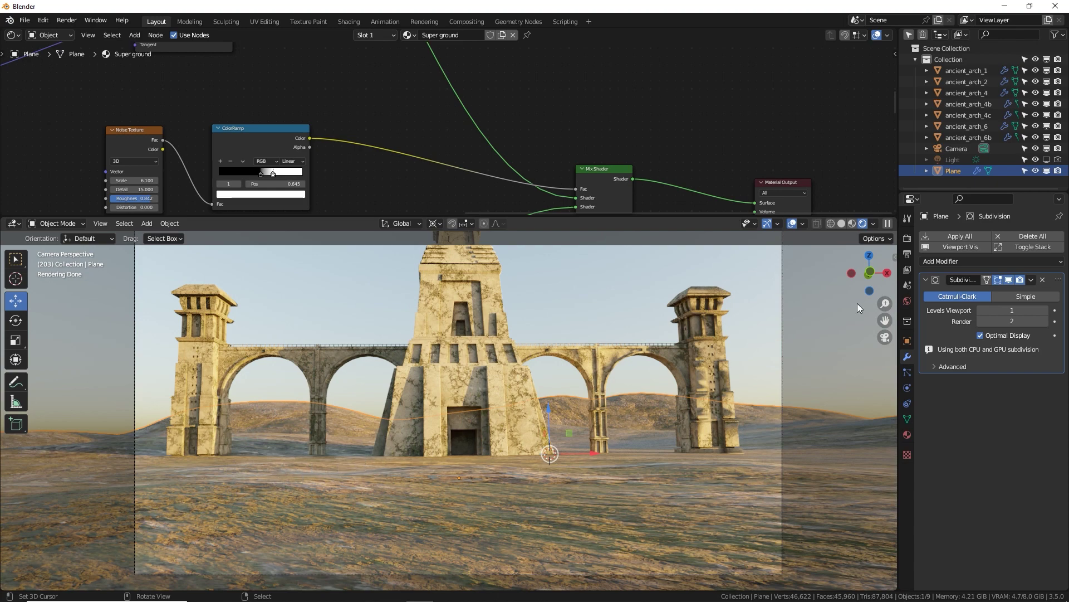
pyautogui.click(1045, 310)
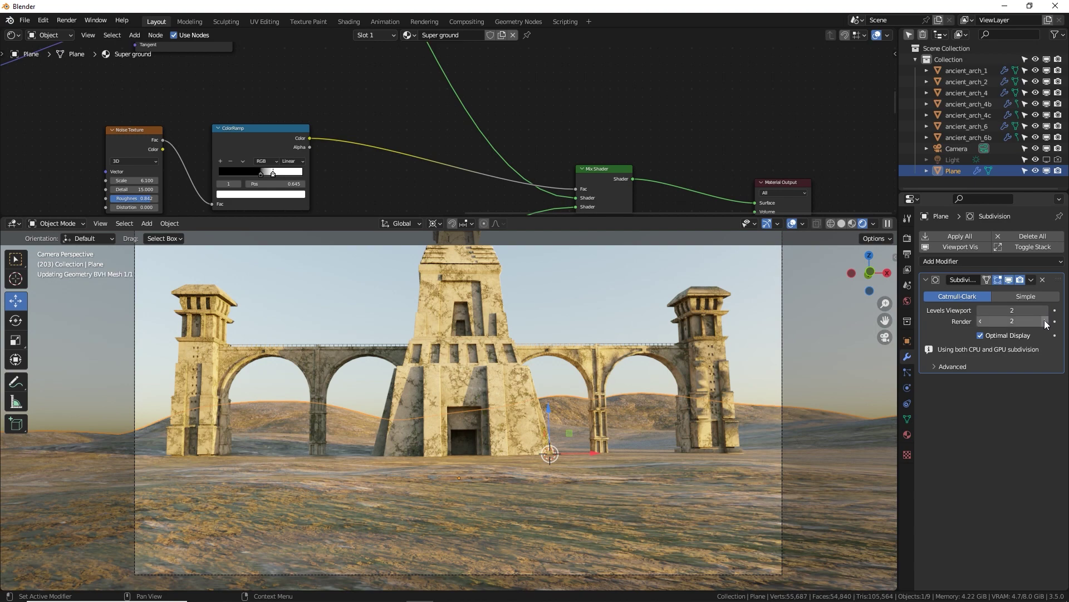
pyautogui.click(1045, 322)
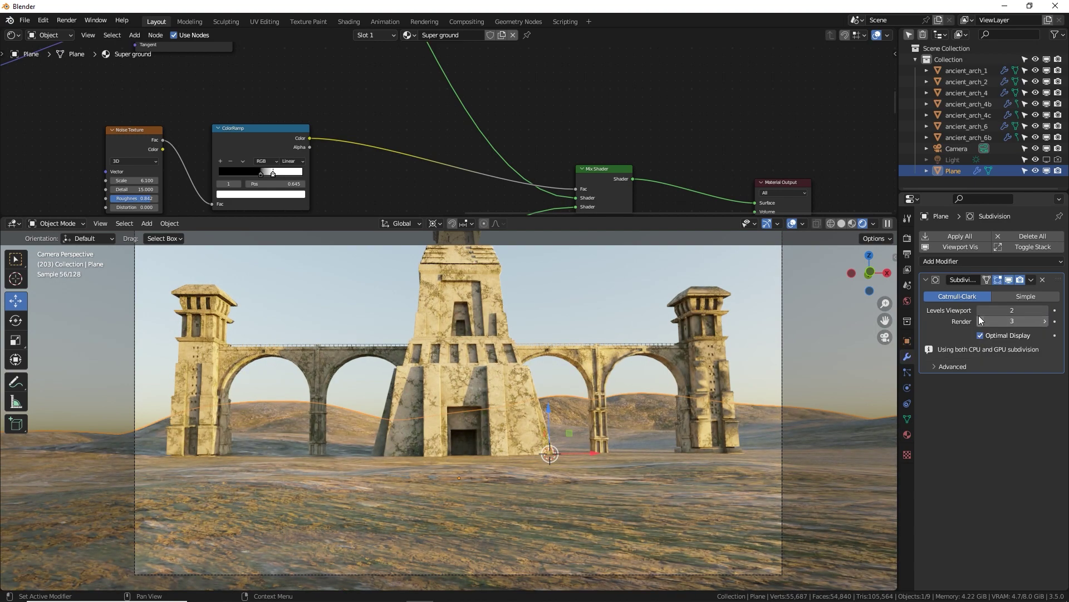
pyautogui.click(981, 311)
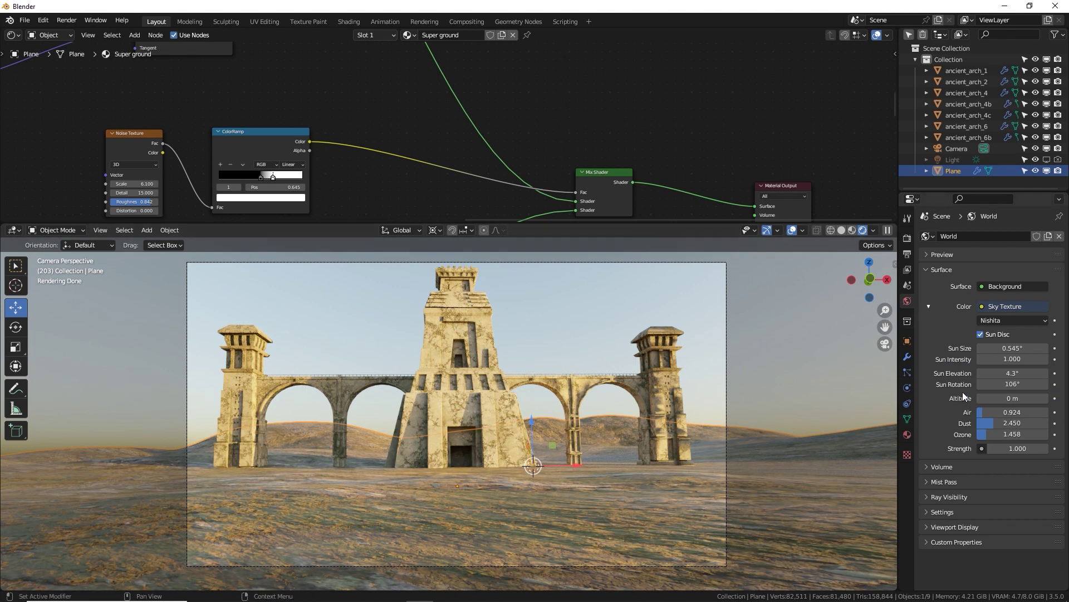
# Step: Set the Nishita sky's sun intensity to 2.200, sun elevation to 5.6°, sun rotation to 28.6° and air to 1.916
pyautogui.moveTo(1006, 386); pyautogui.dragTo(955, 384)
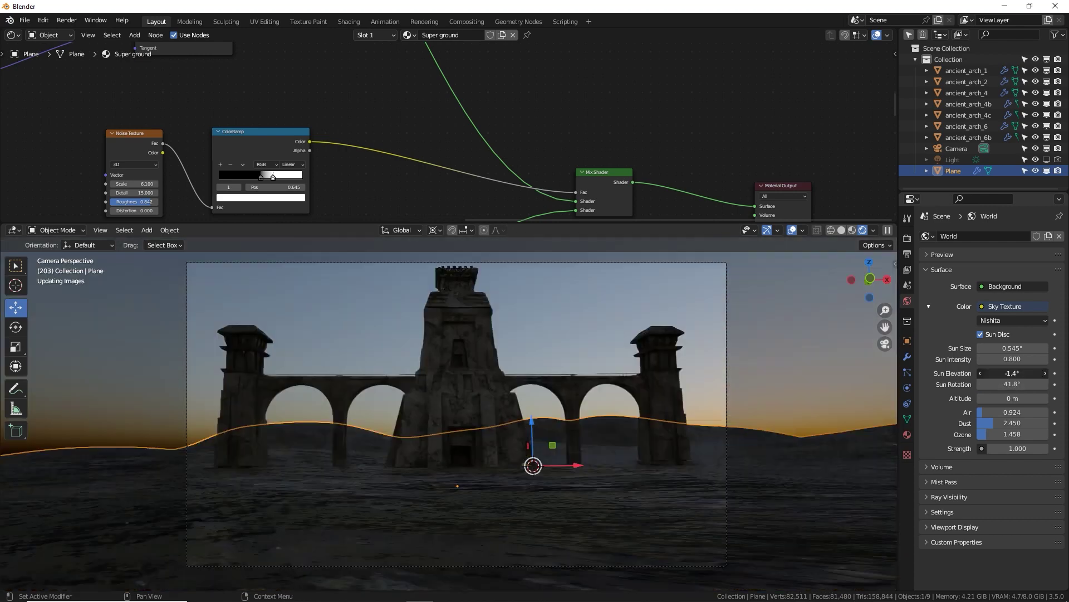
pyautogui.moveTo(1010, 373); pyautogui.dragTo(1020, 374)
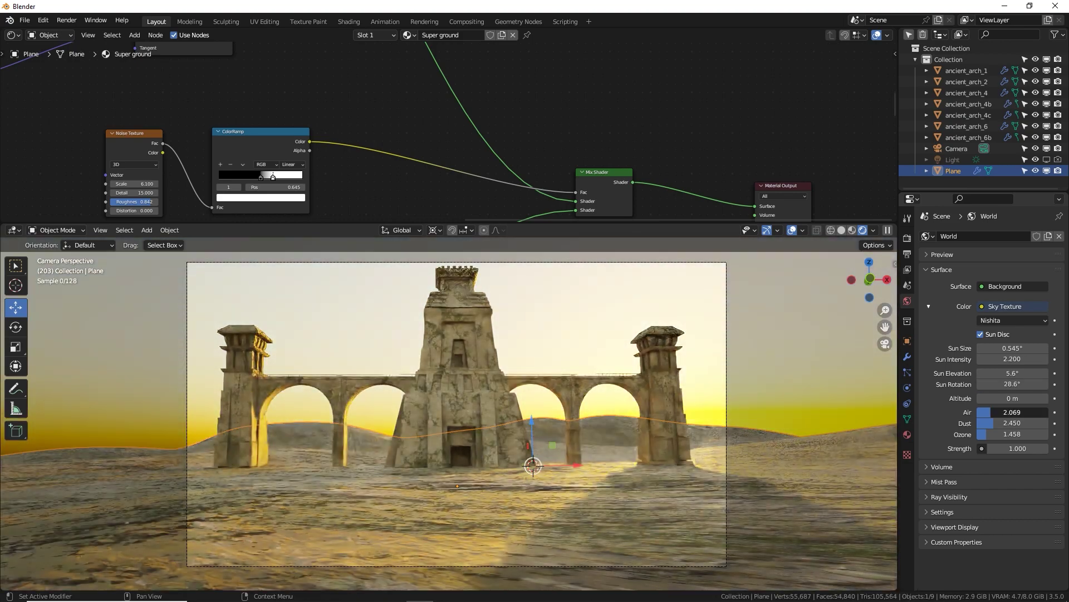
pyautogui.moveTo(1013, 412)
pyautogui.mouseDown()
pyautogui.moveTo(1026, 412)
pyautogui.moveTo(1008, 411)
pyautogui.mouseUp()
pyautogui.keyDown('shift'); pyautogui.moveTo(452, 361); pyautogui.dragTo(459, 369, button='middle'); pyautogui.keyUp('shift')
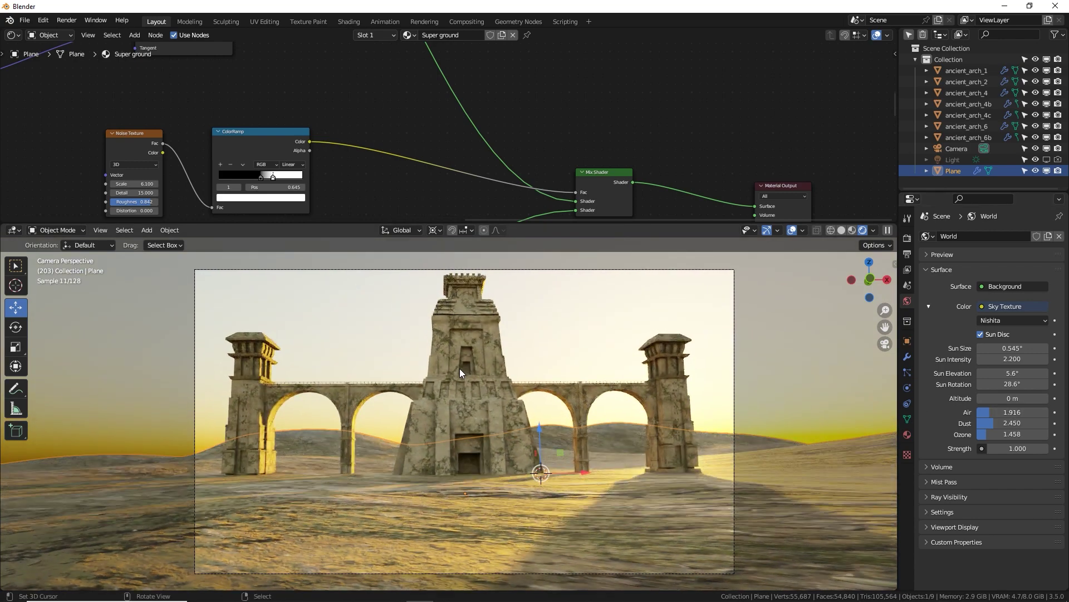
# Step: Set the Look in the render's color management to High Contrast, keeping the Filmic view transform
pyautogui.click(907, 238)
pyautogui.scroll(-12, 1009, 382)
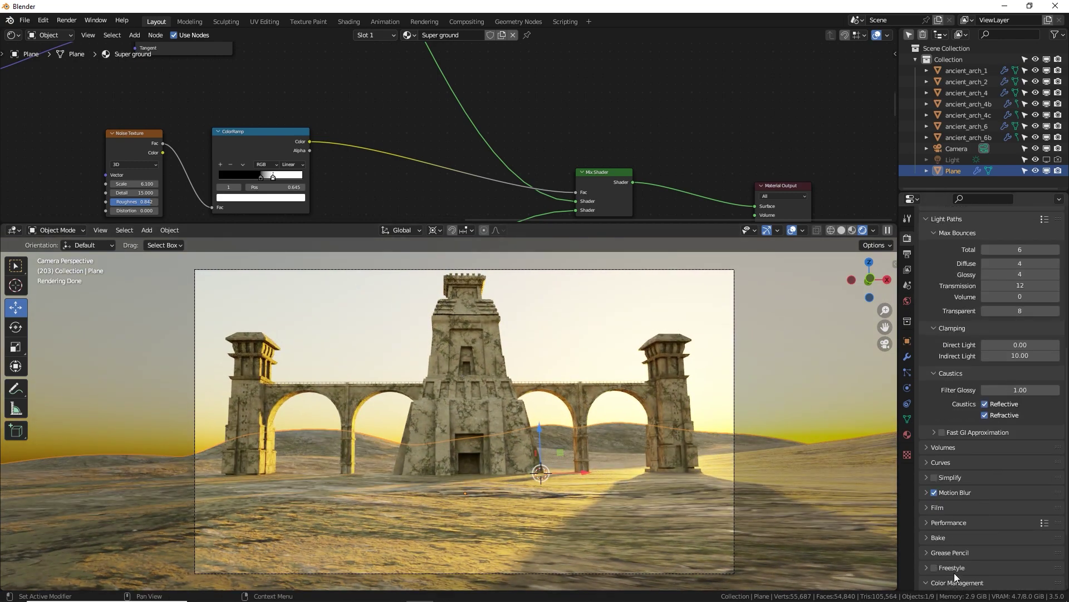
pyautogui.click(956, 581)
pyautogui.scroll(-5, 980, 546)
pyautogui.click(1008, 512)
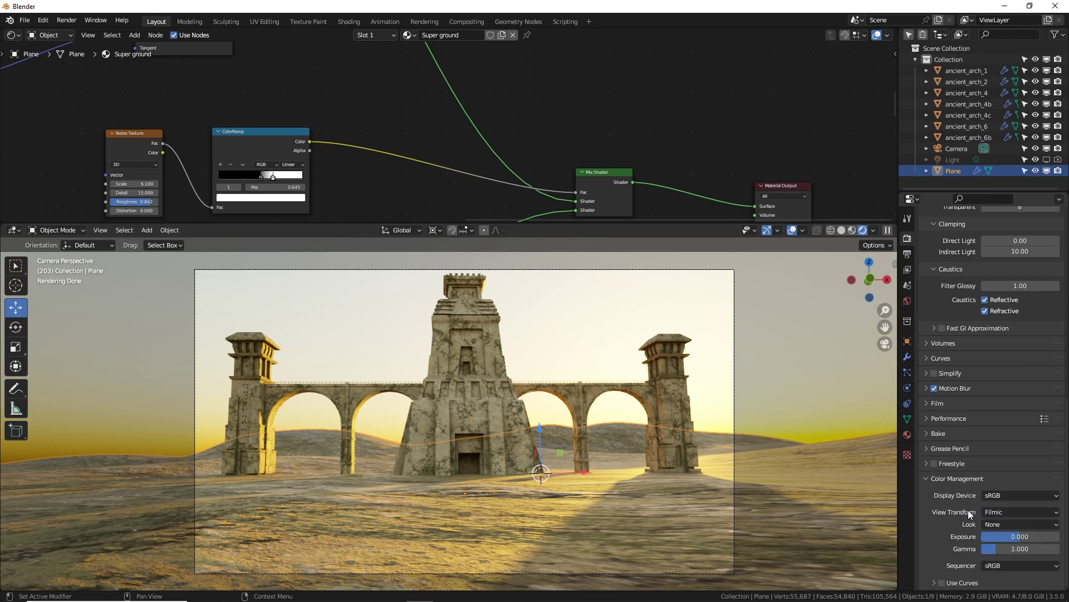
pyautogui.click(998, 522)
pyautogui.click(997, 486)
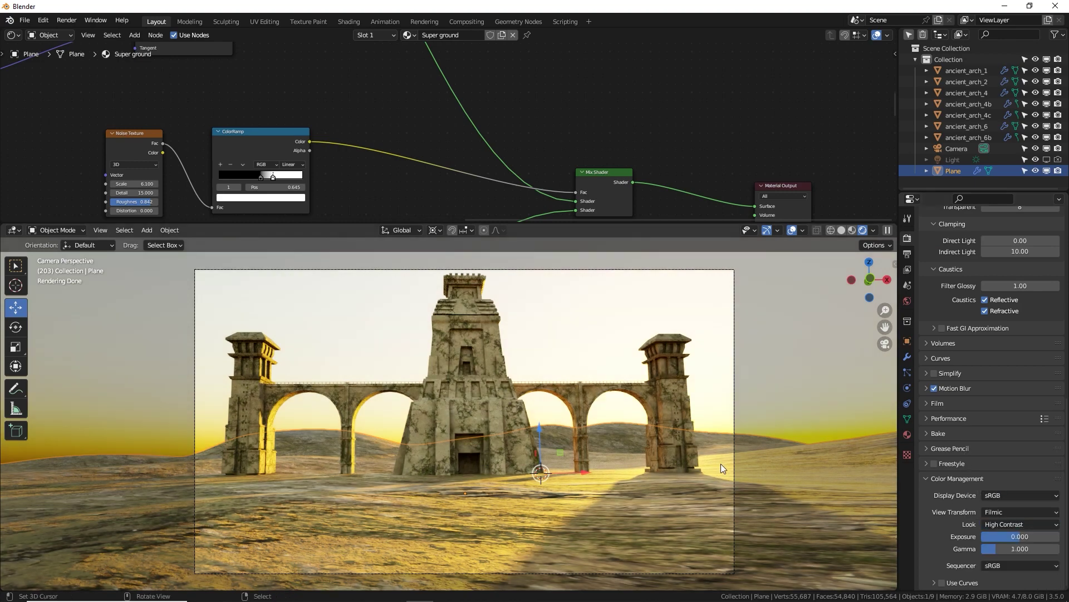
# Step: Switch the node editor to the compositor and enable nodes for the scene
pyautogui.click(16, 35)
pyautogui.click(44, 102)
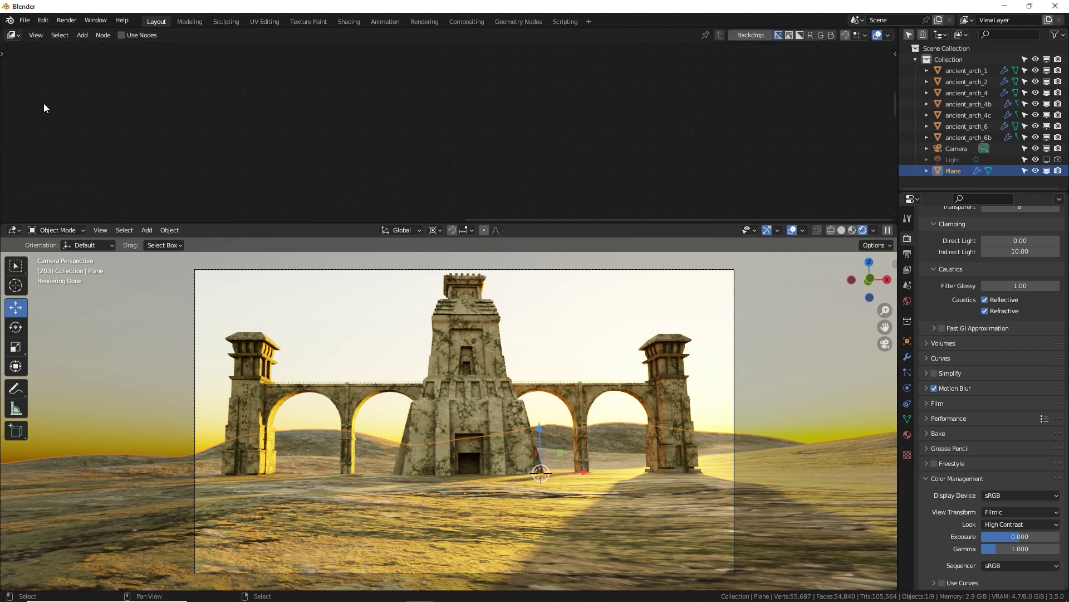
pyautogui.click(103, 35)
pyautogui.click(121, 36)
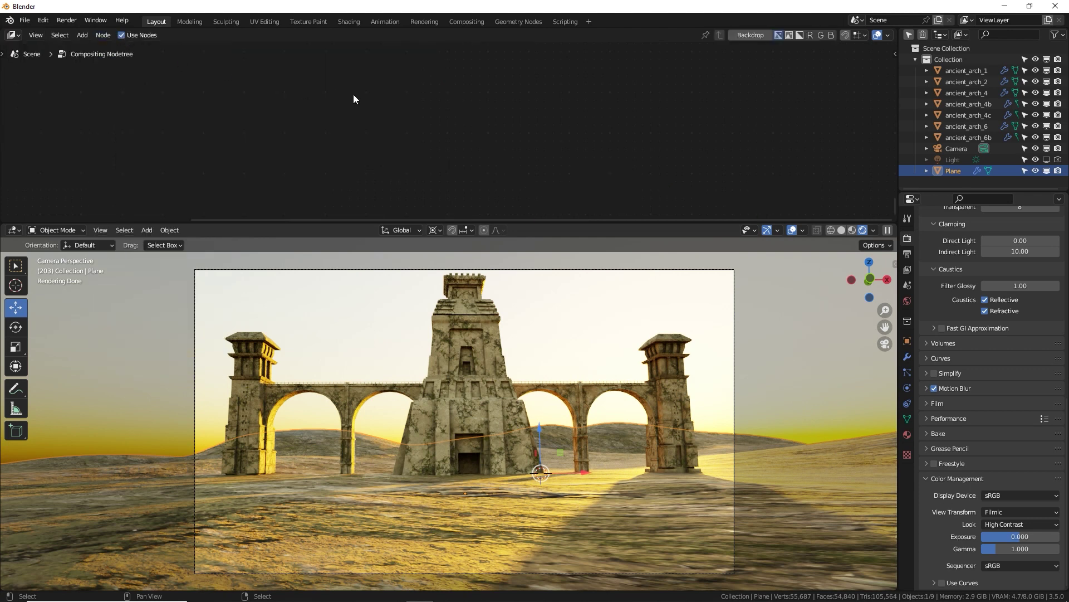
pyautogui.press('Home')
pyautogui.moveTo(467, 86); pyautogui.dragTo(472, 136, button='middle')
pyautogui.scroll(8, 472, 136)
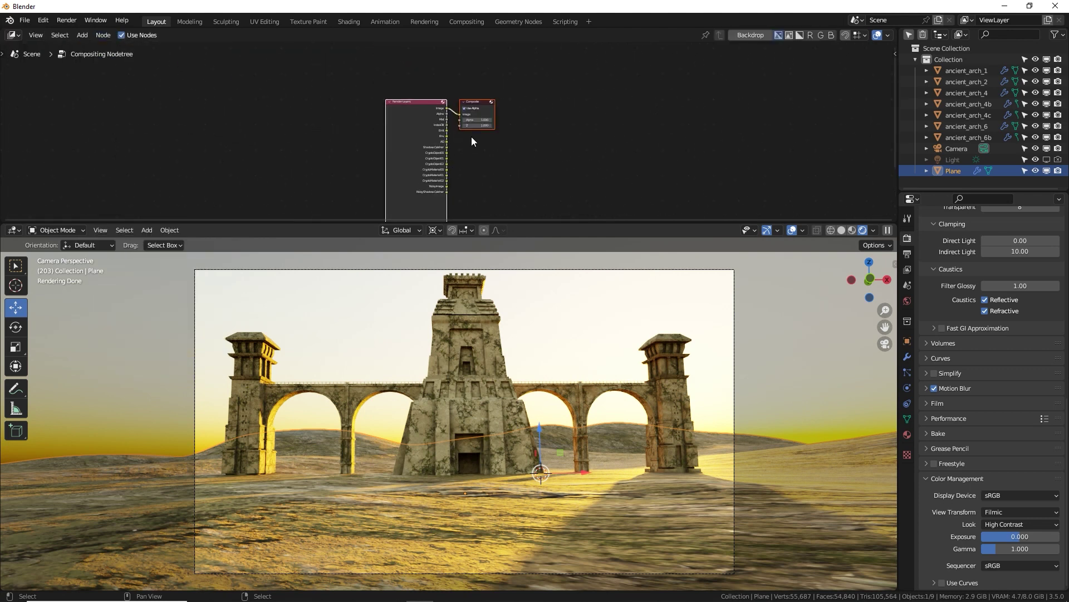
# Step: Insert a Glare node between the Render Layers and Composite nodes
pyautogui.hotkey('shift', 'a')
pyautogui.write('glar')
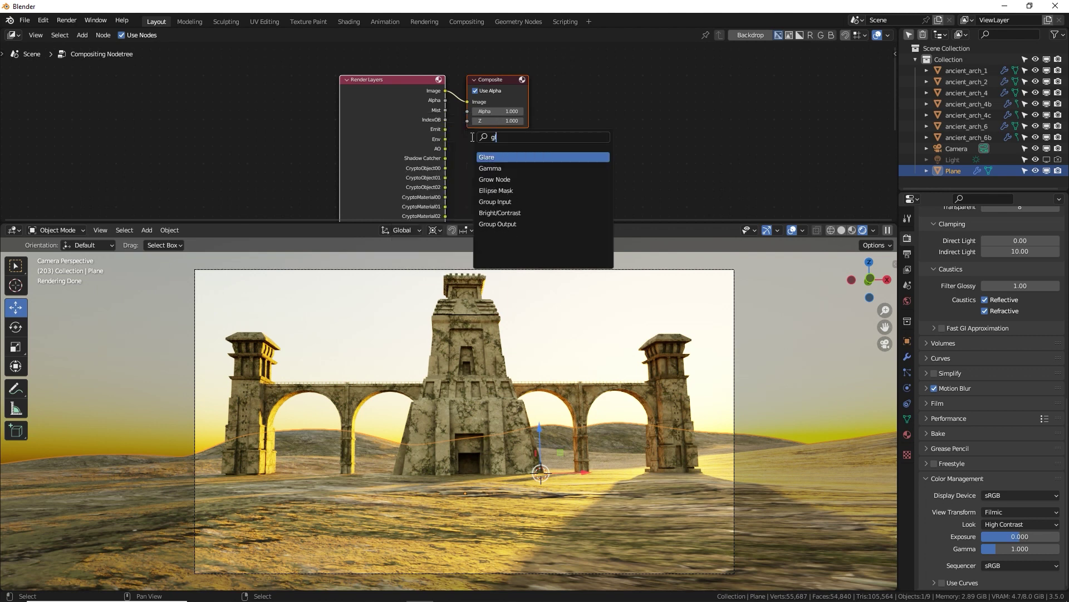
pyautogui.click(486, 157)
pyautogui.click(519, 111)
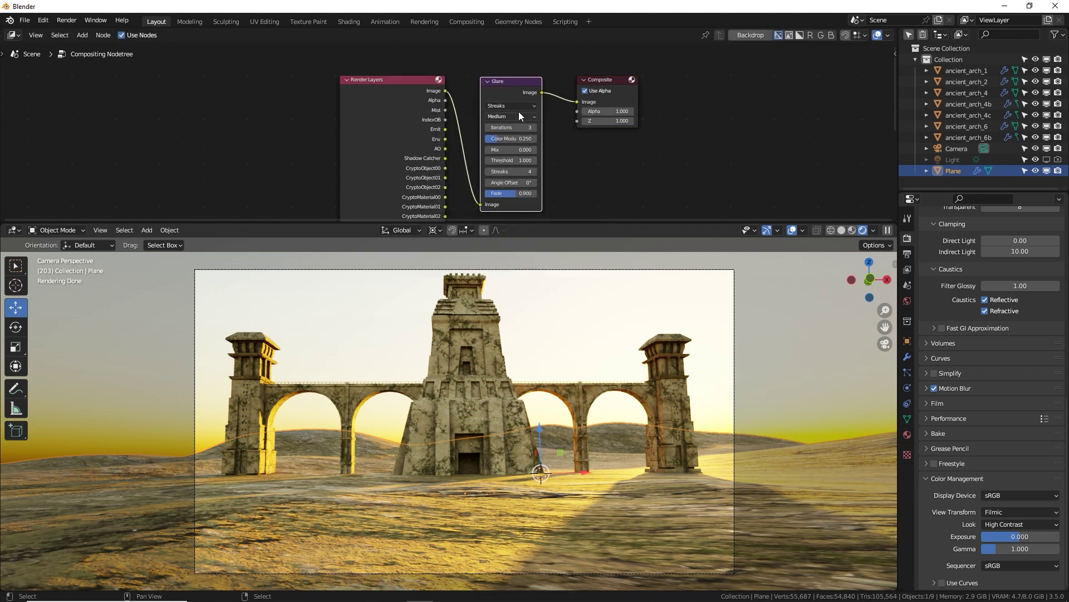
pyautogui.keyDown('shift'); pyautogui.moveTo(517, 138); pyautogui.dragTo(504, 139); pyautogui.keyUp('shift')
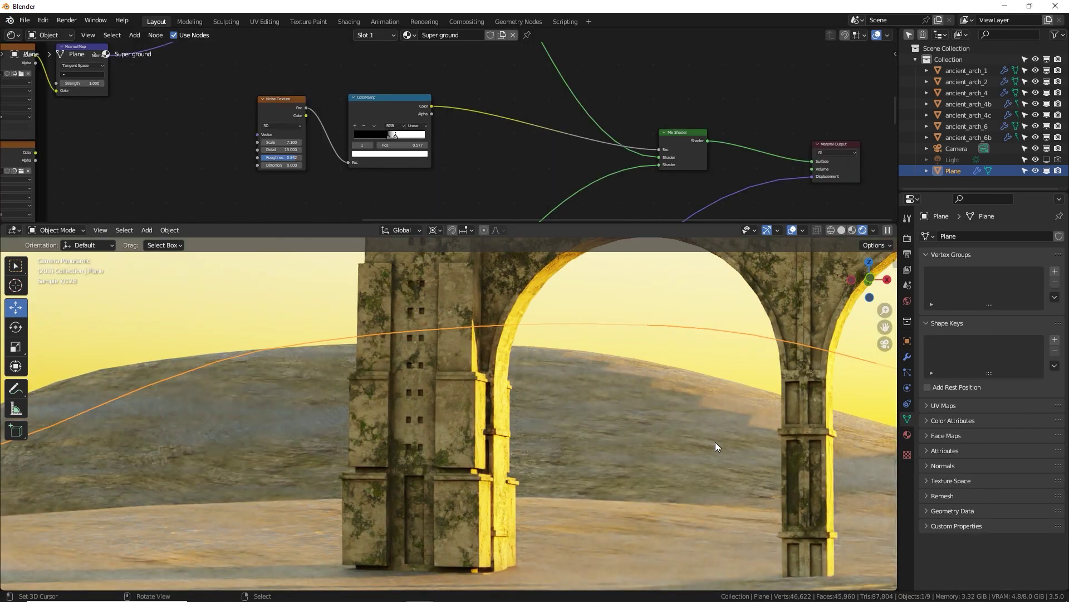
# Step: Smooth the ground plane's shading with Auto Shade Smooth 30° followed by Shade Smooth
pyautogui.scroll(5, 464, 379)
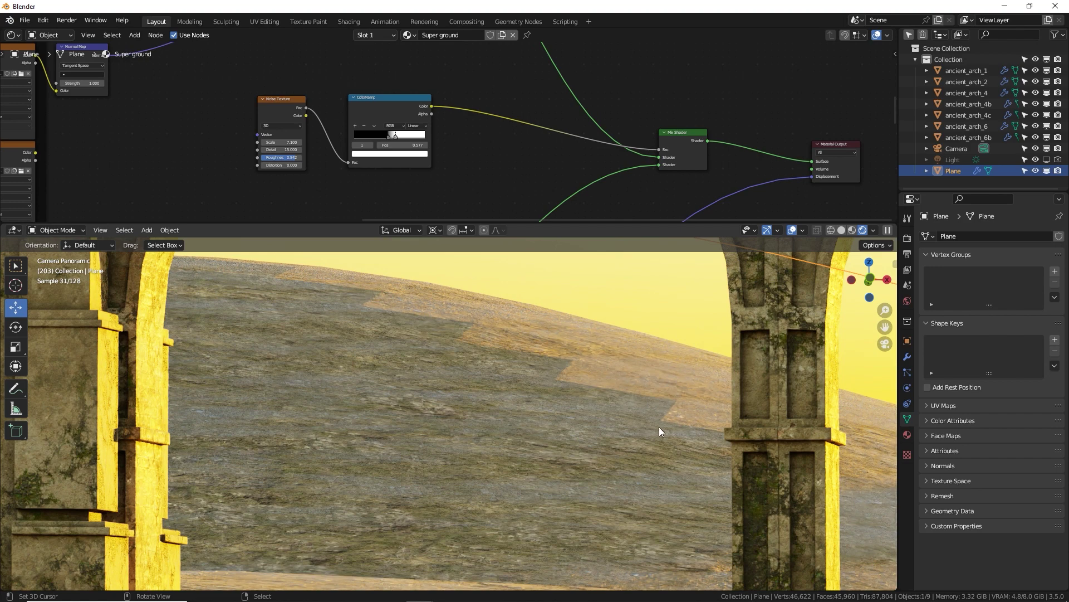
pyautogui.rightClick(528, 323)
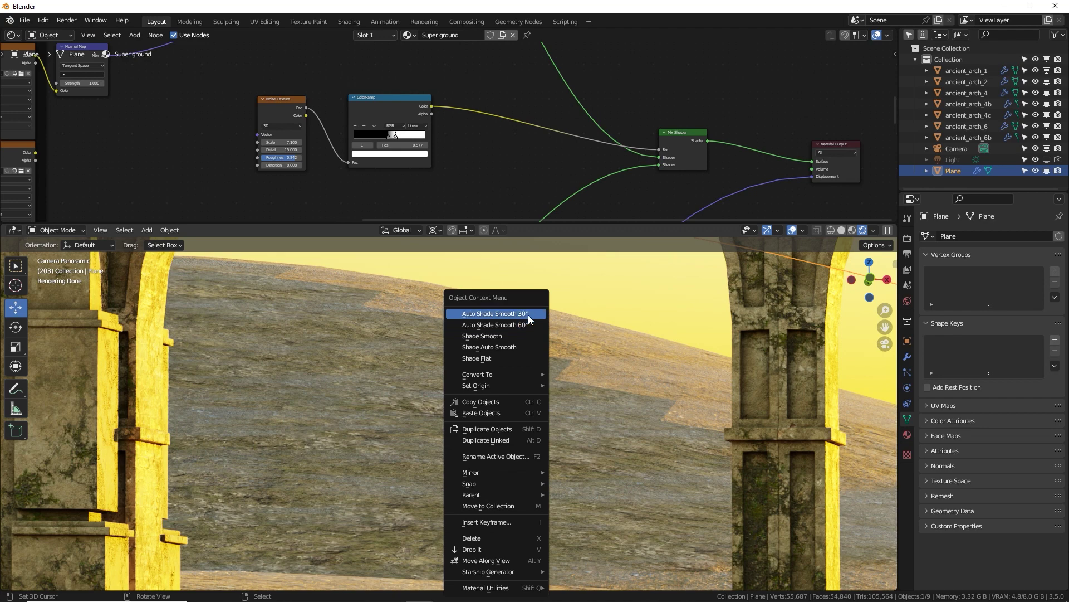
pyautogui.click(528, 315)
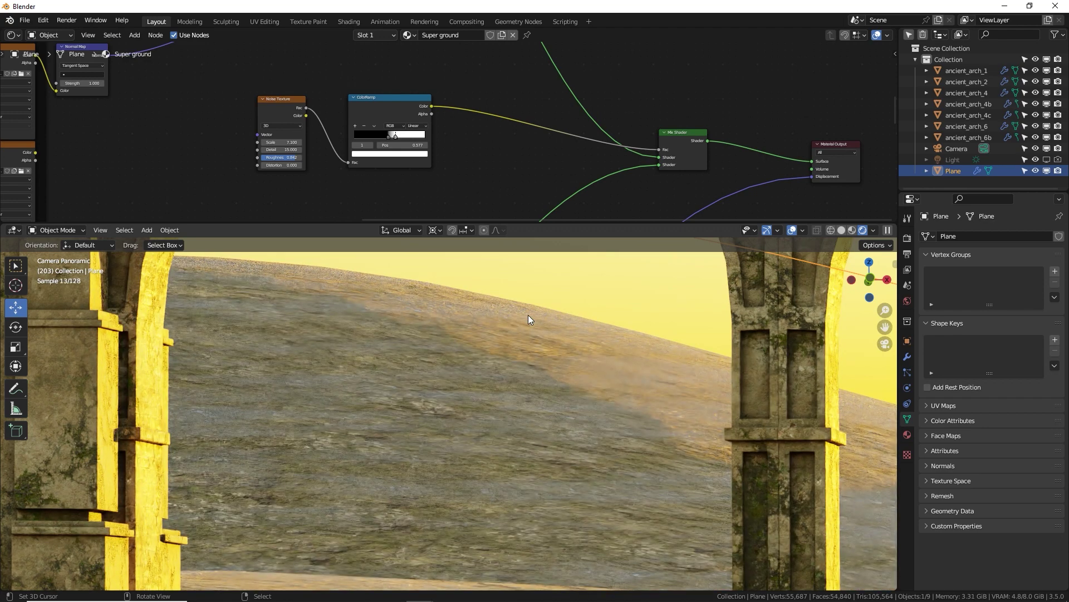
pyautogui.press('F3')
pyautogui.write('shade smoo')
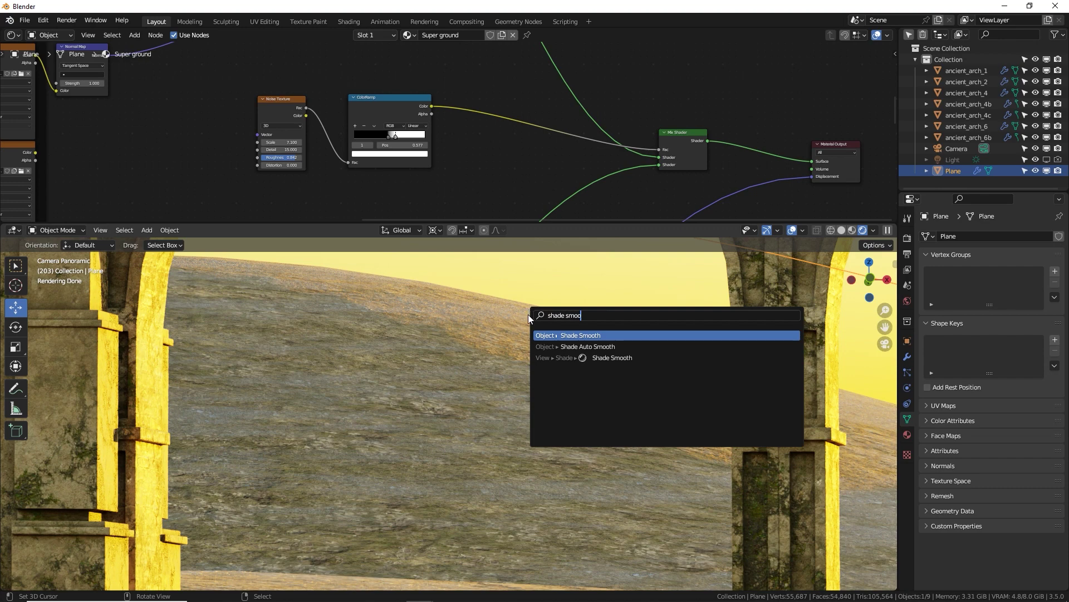
pyautogui.press('Return')
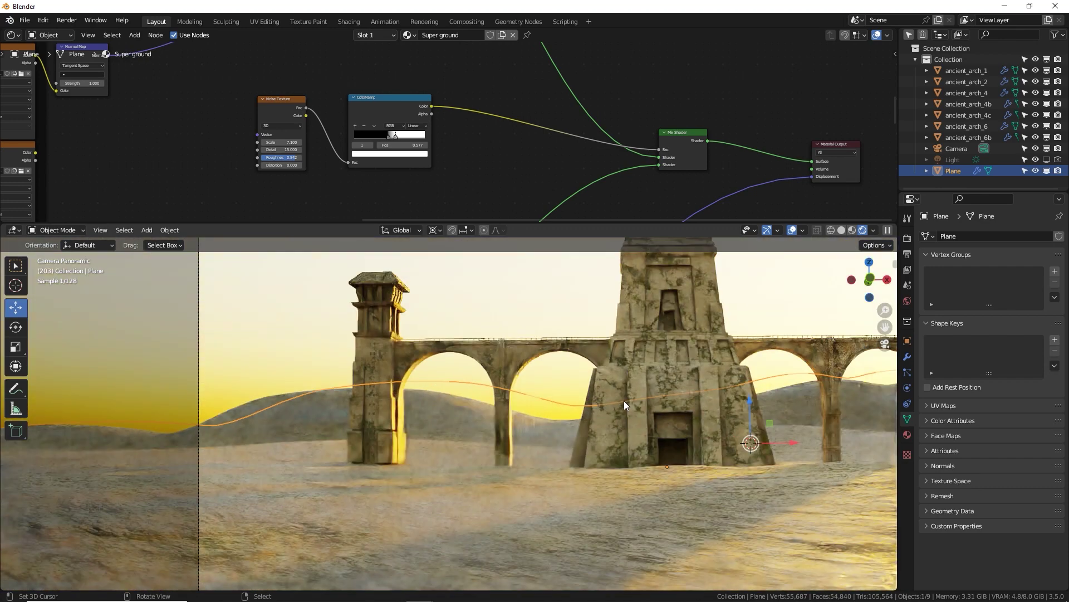
pyautogui.keyDown('shift'); pyautogui.moveTo(635, 412); pyautogui.dragTo(451, 403, button='middle'); pyautogui.keyUp('shift')
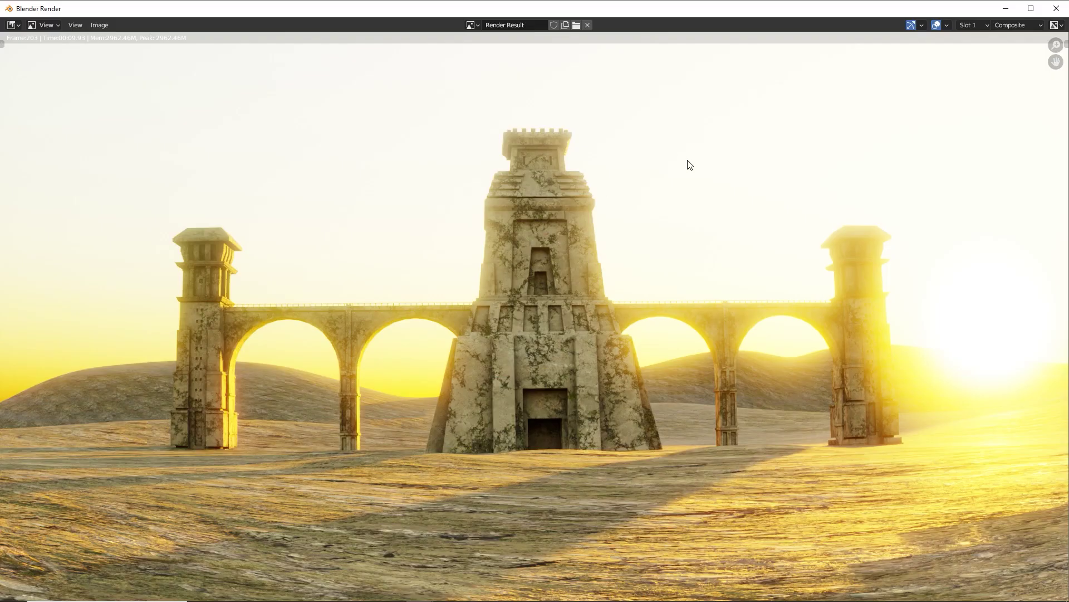
# Step: Compare the ground texture between the renders in Slot 1 and Slot 2
pyautogui.press('j')
pyautogui.press('j')
pyautogui.press('j')
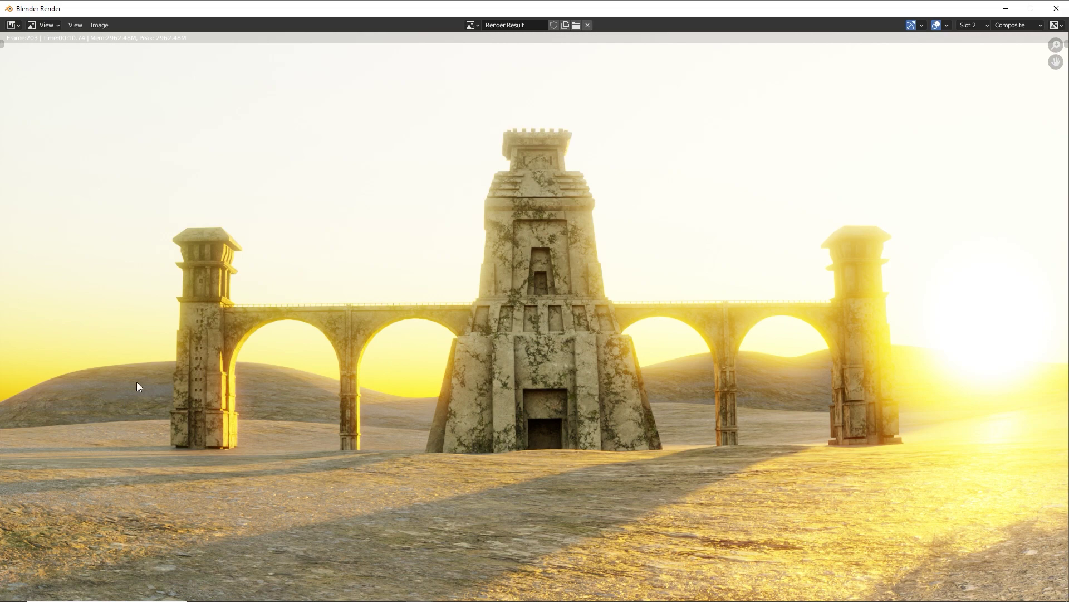
pyautogui.press('j')
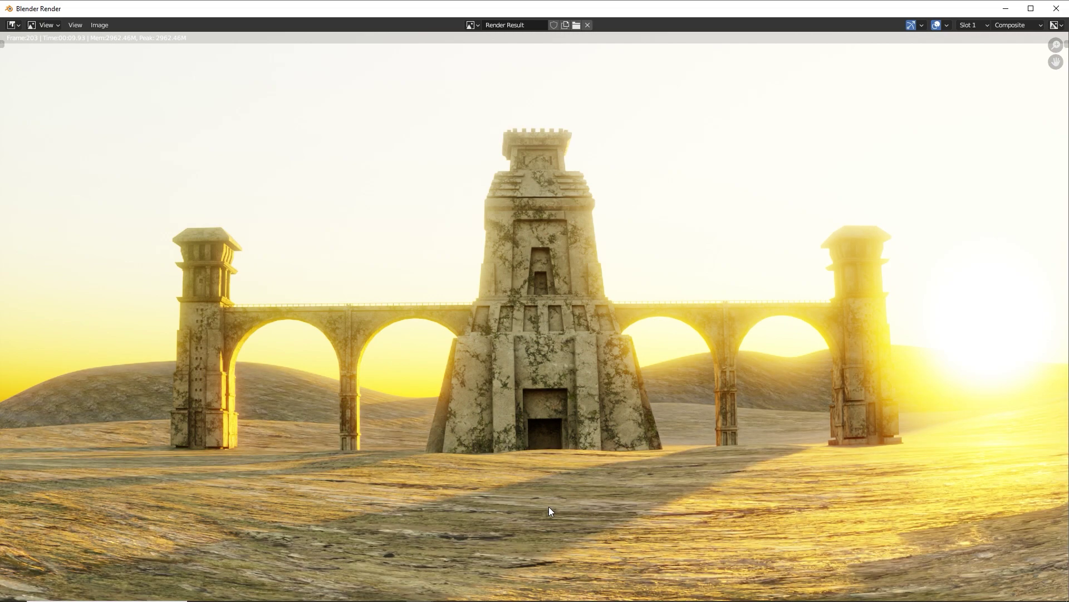
pyautogui.press('j')
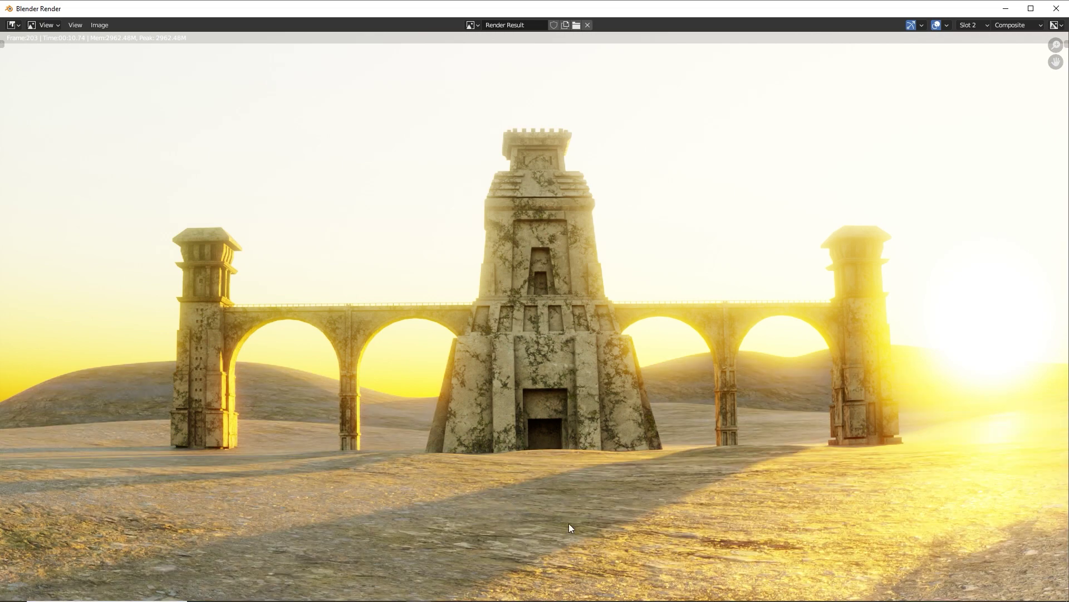